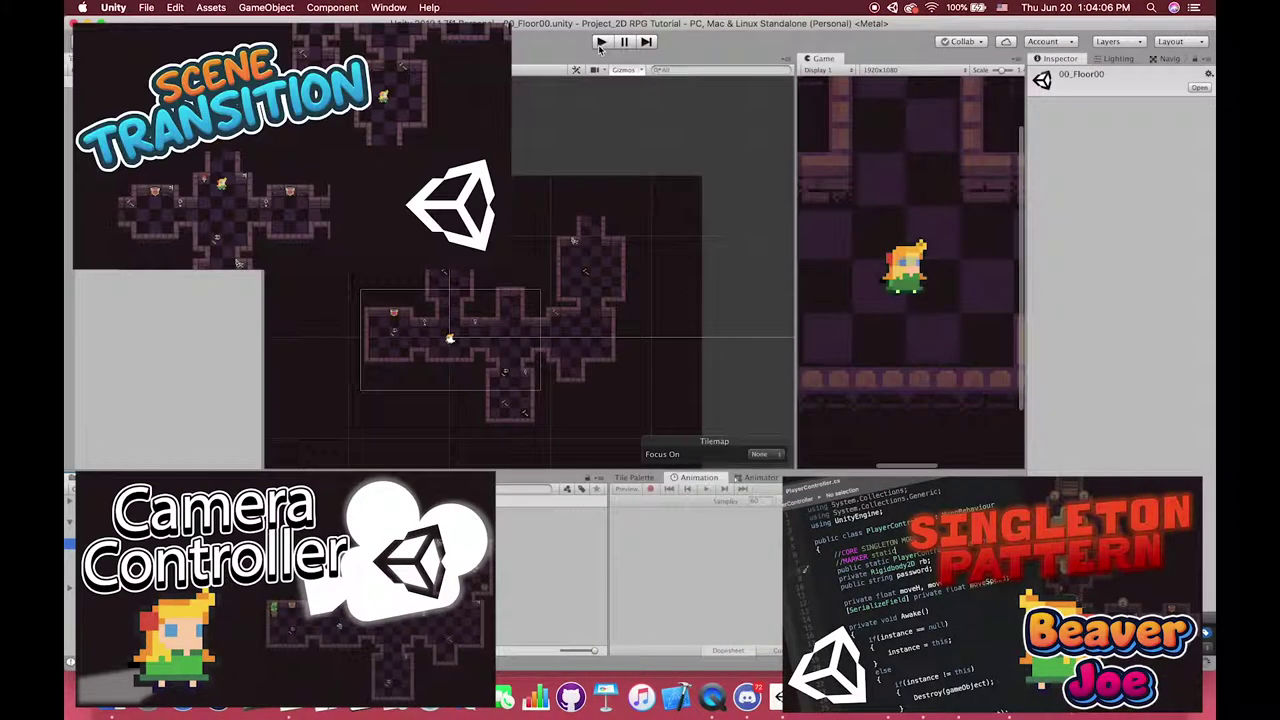
Play-test the dungeon game in a maximized Game view, walking the character through the upper exit to the next floor
click(601, 42)
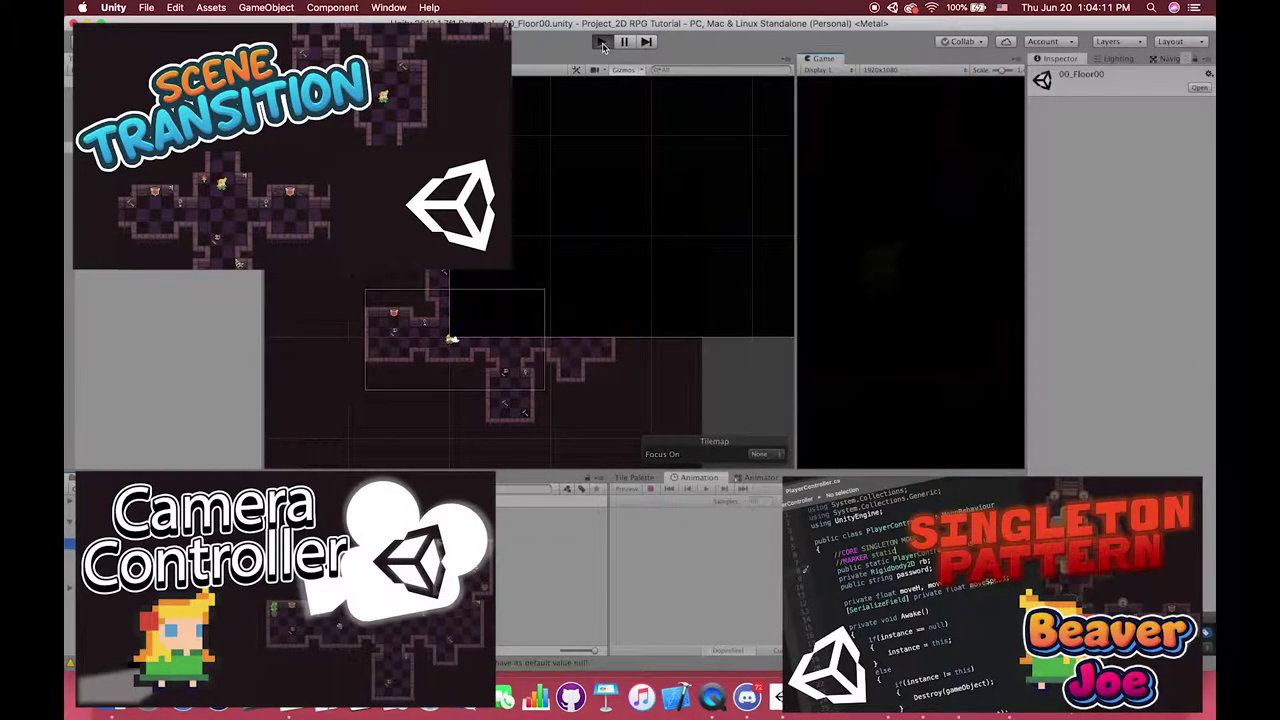
key(d)
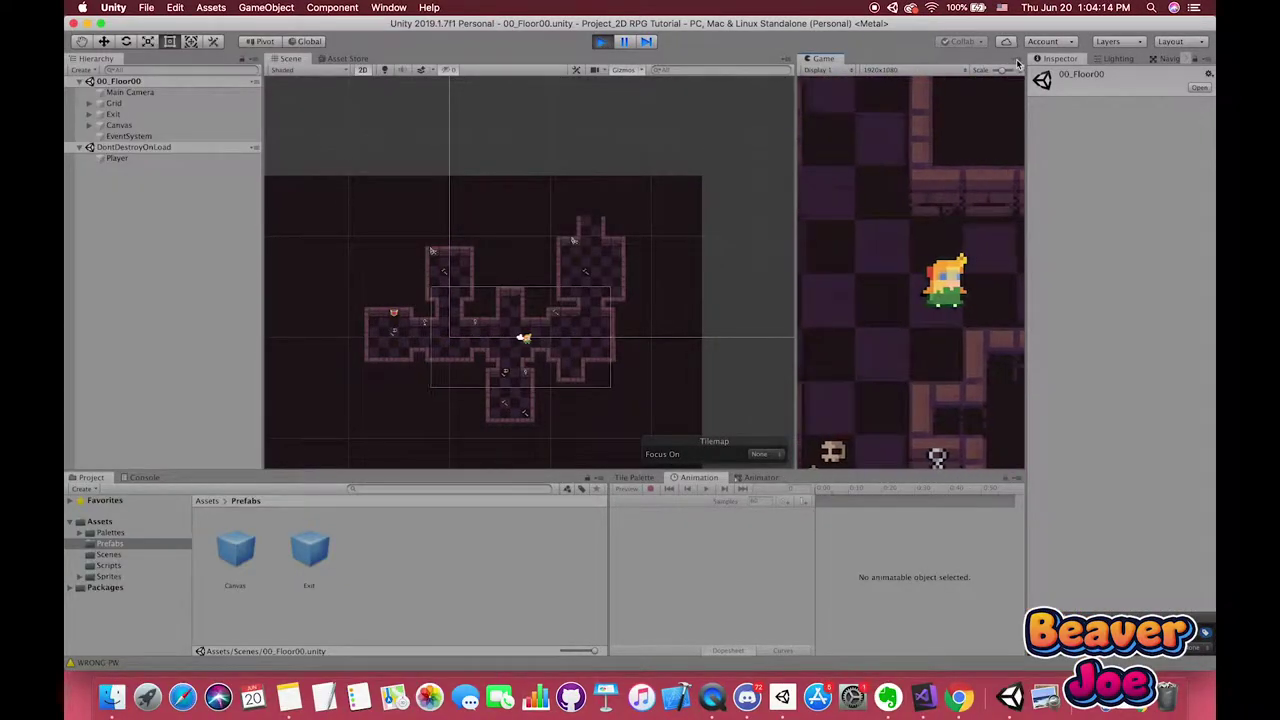
click(1018, 58)
click(1030, 103)
key(Right)
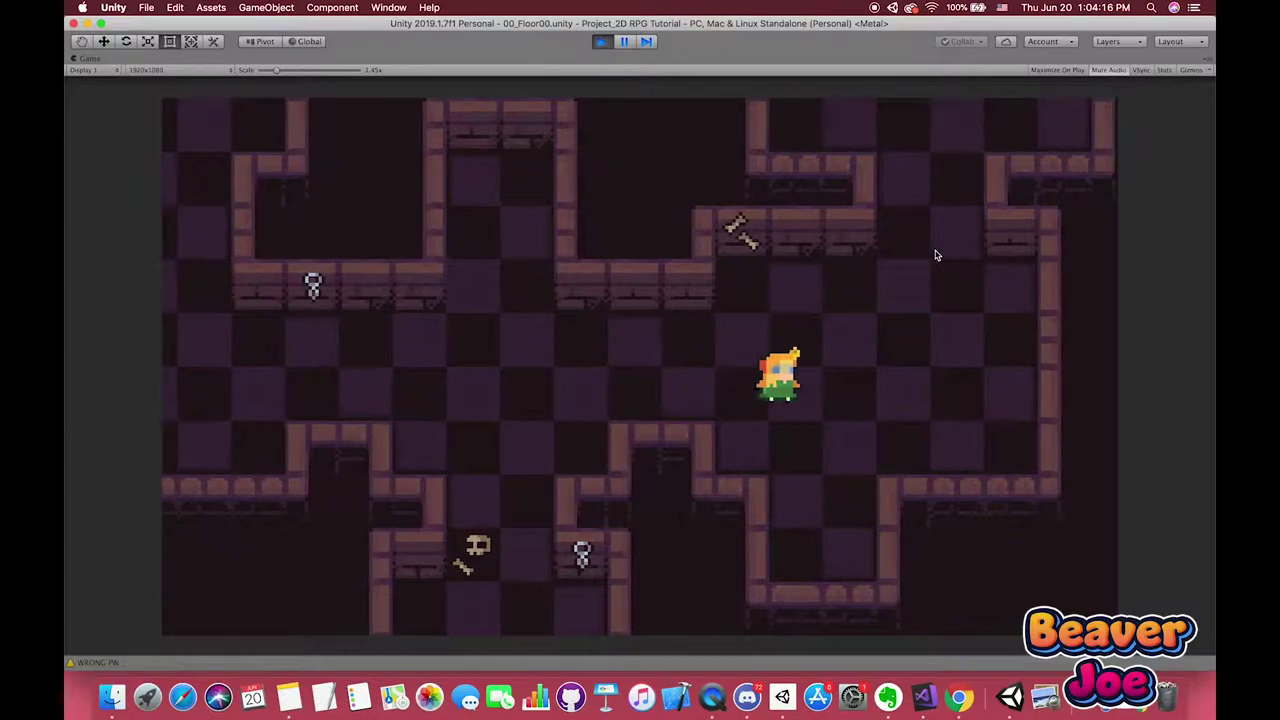
key(Up)
key(Up)
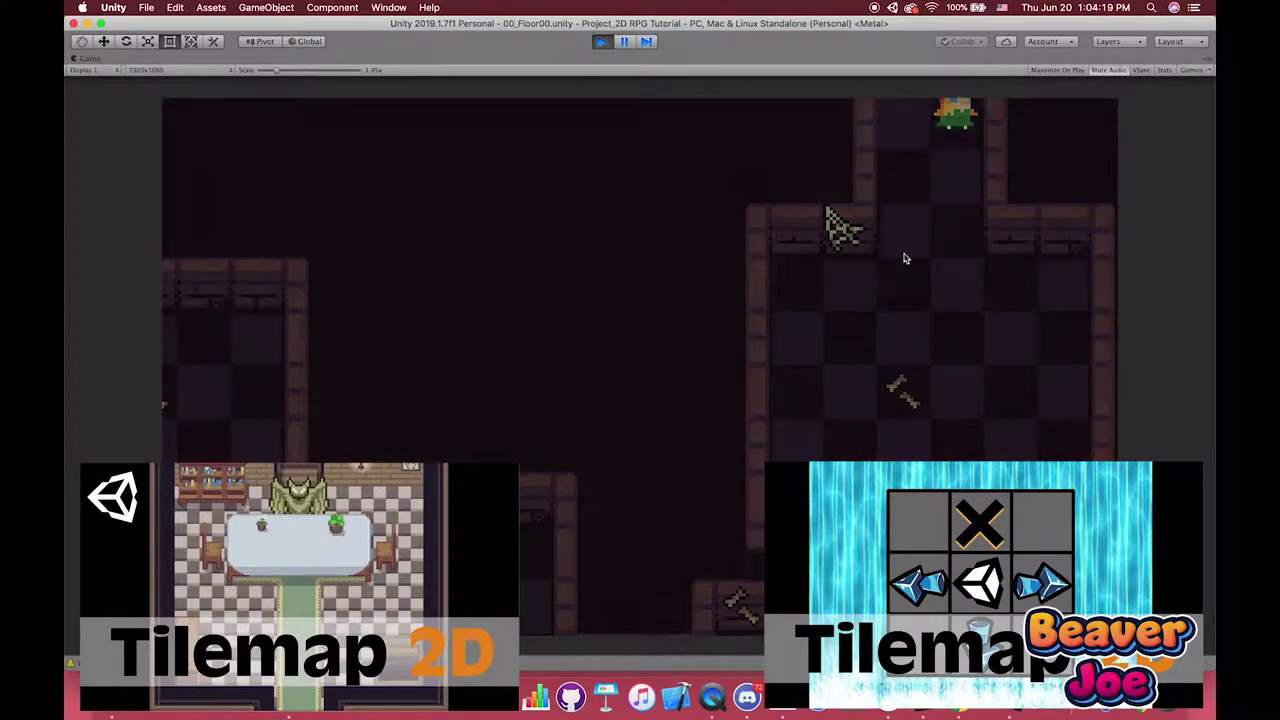
key(Down)
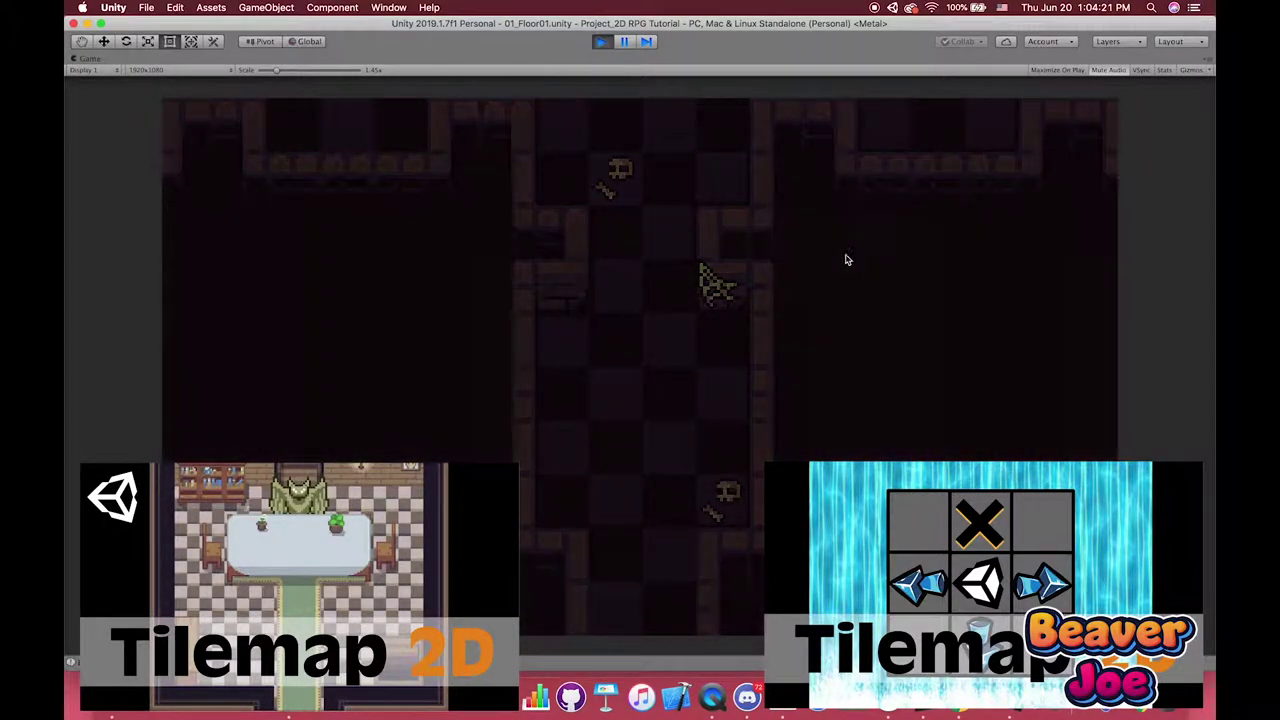
key(Up)
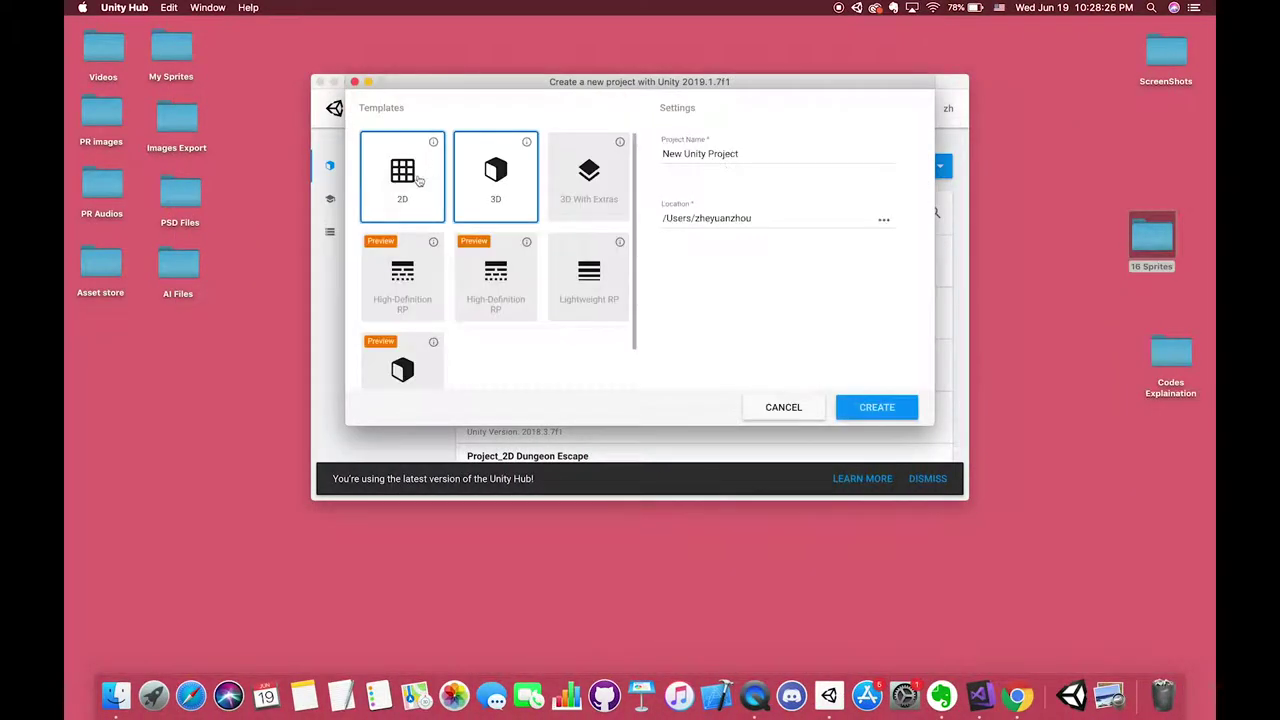
Create a new project from the 2D template named "Project_2D RPG Tutorial"
text(Project_2)
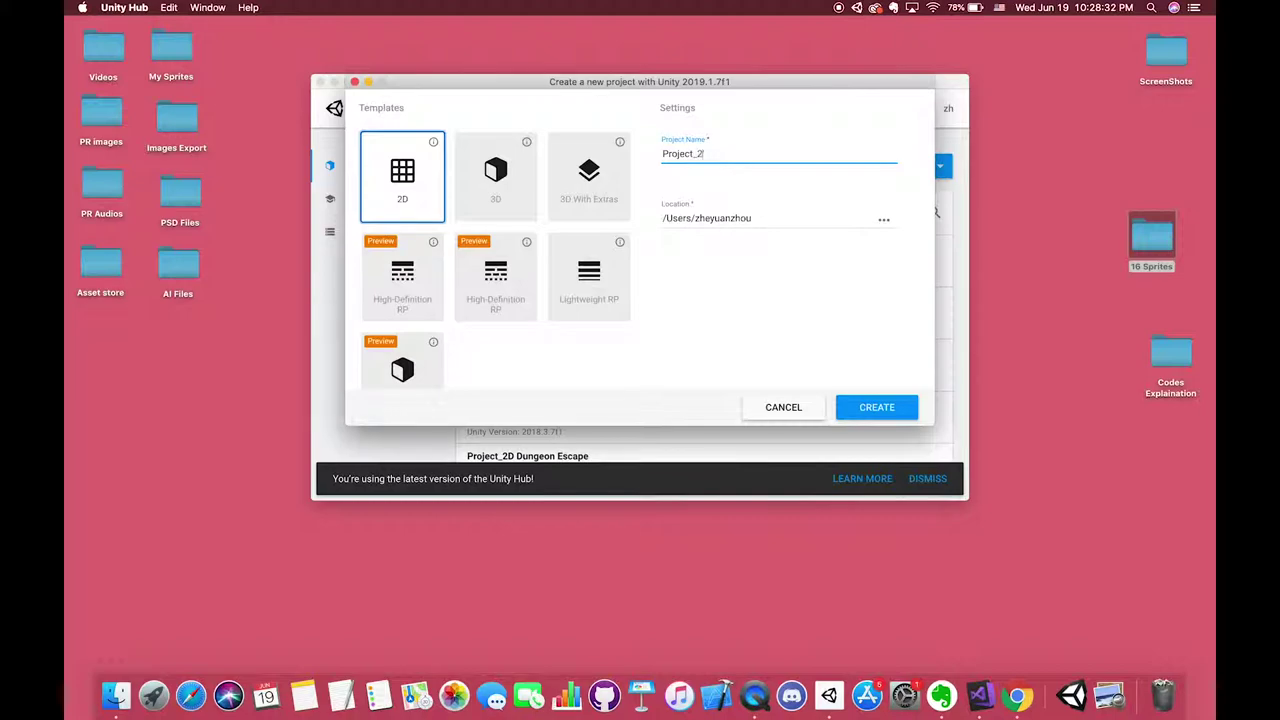
text(D RPG Tutorial)
key(Return)
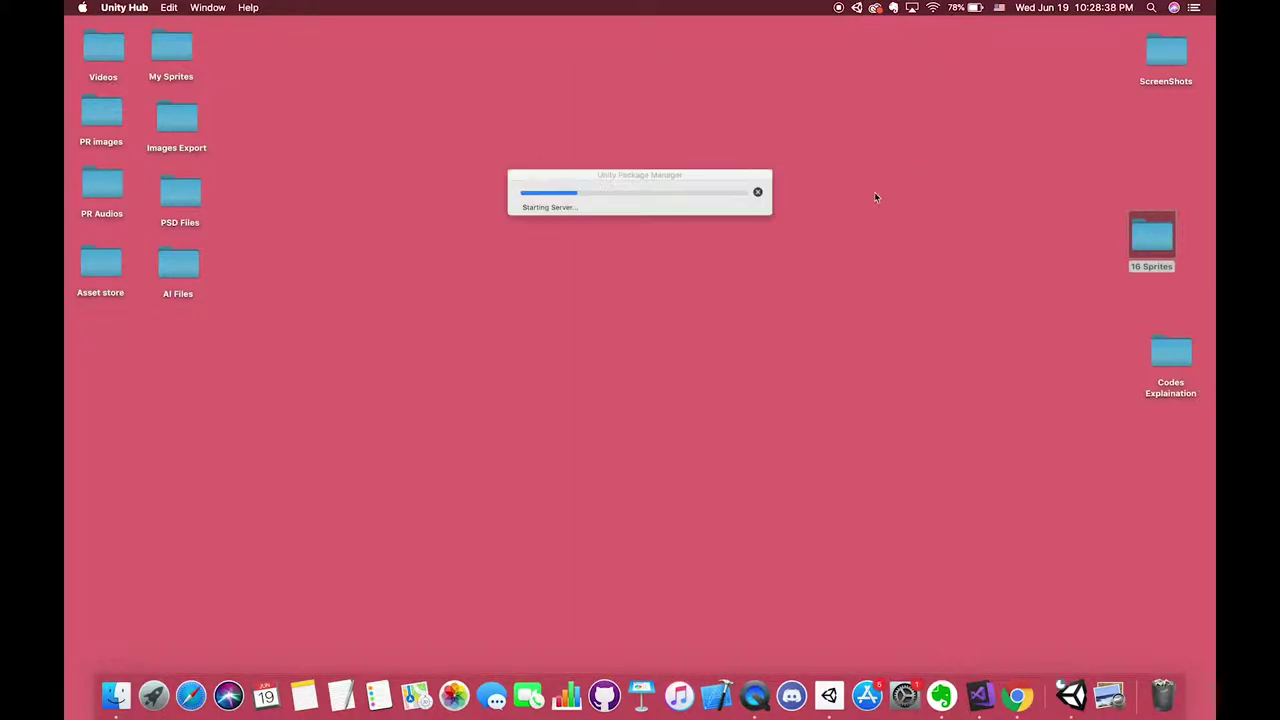
Look through the sprite files in the Pixel_Character Pack inside the desktop's 16 Sprites folder, and close the folder window
double_click(1160, 236)
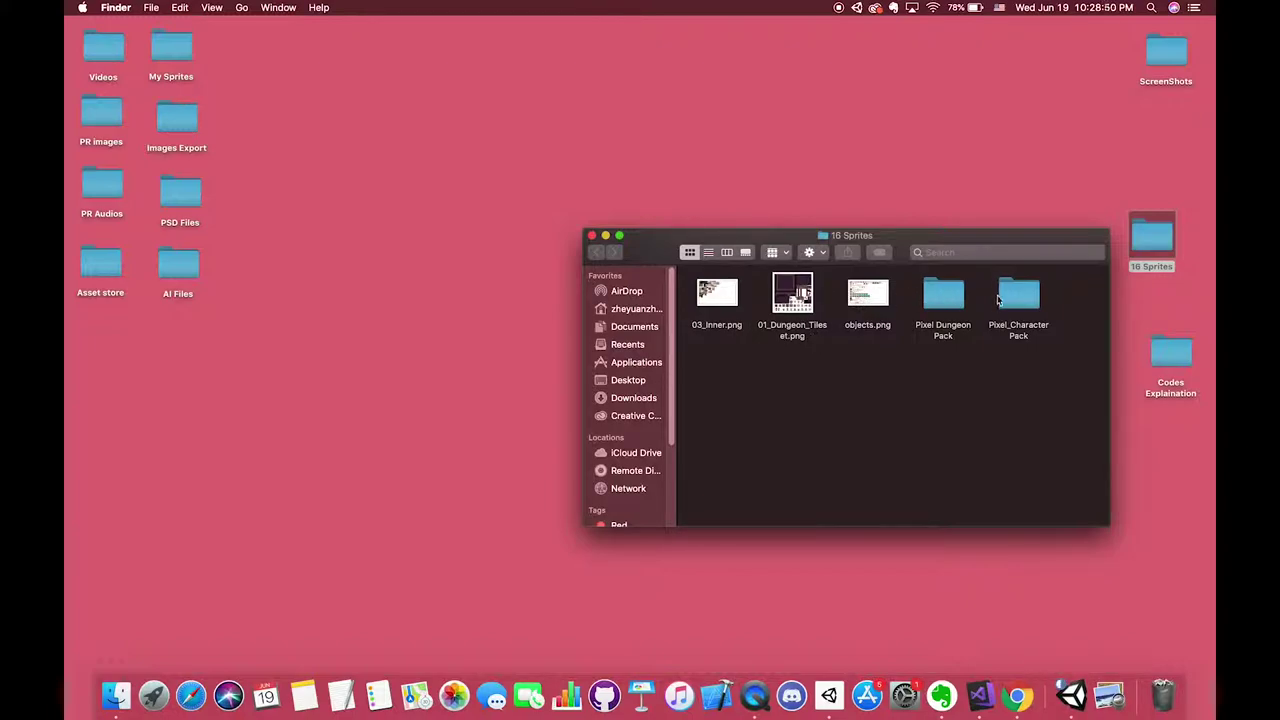
double_click(1005, 298)
scroll(898, 346, down, 5)
scroll(898, 346, down, 5)
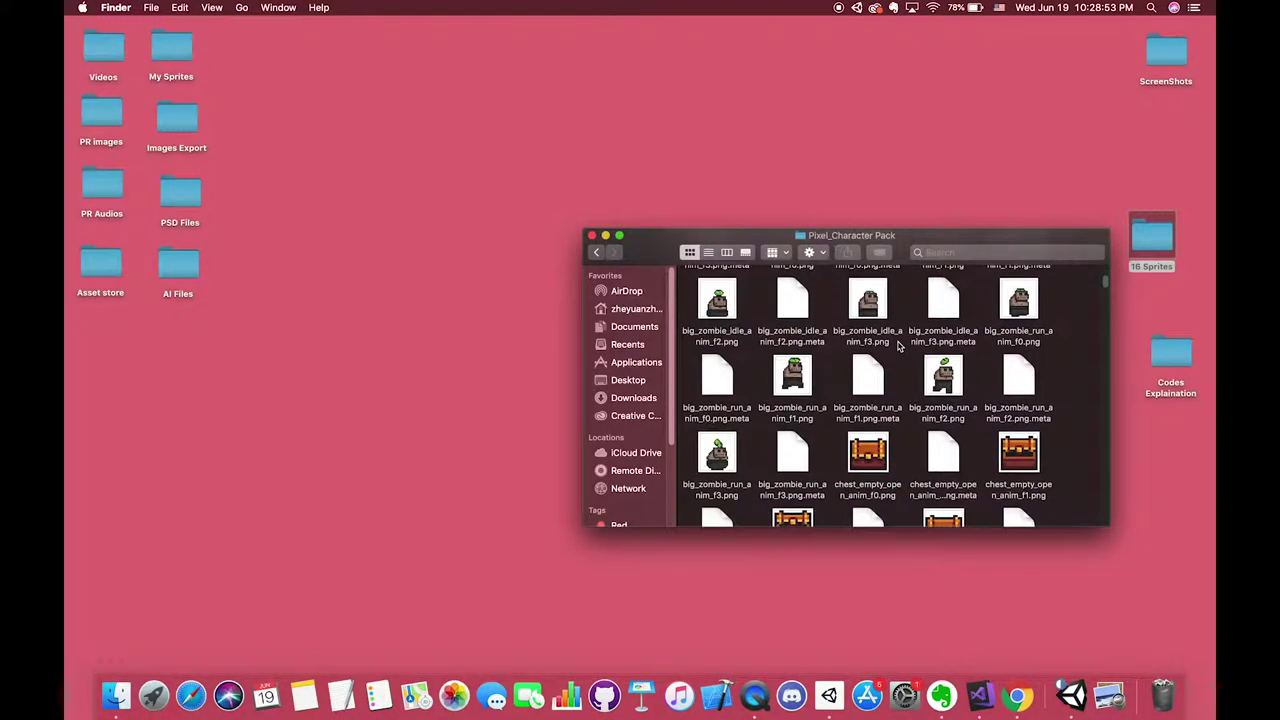
click(592, 237)
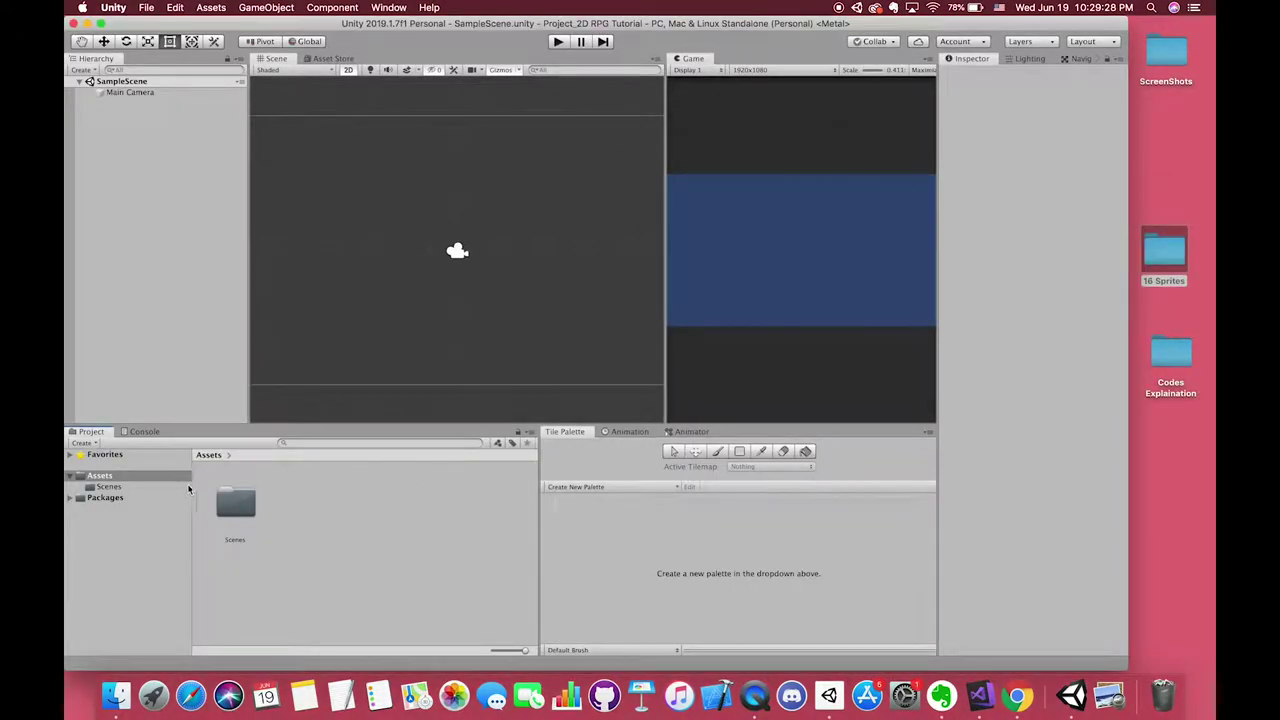
Create a new folder named "Sprites" in the project's Assets
right_click(298, 478)
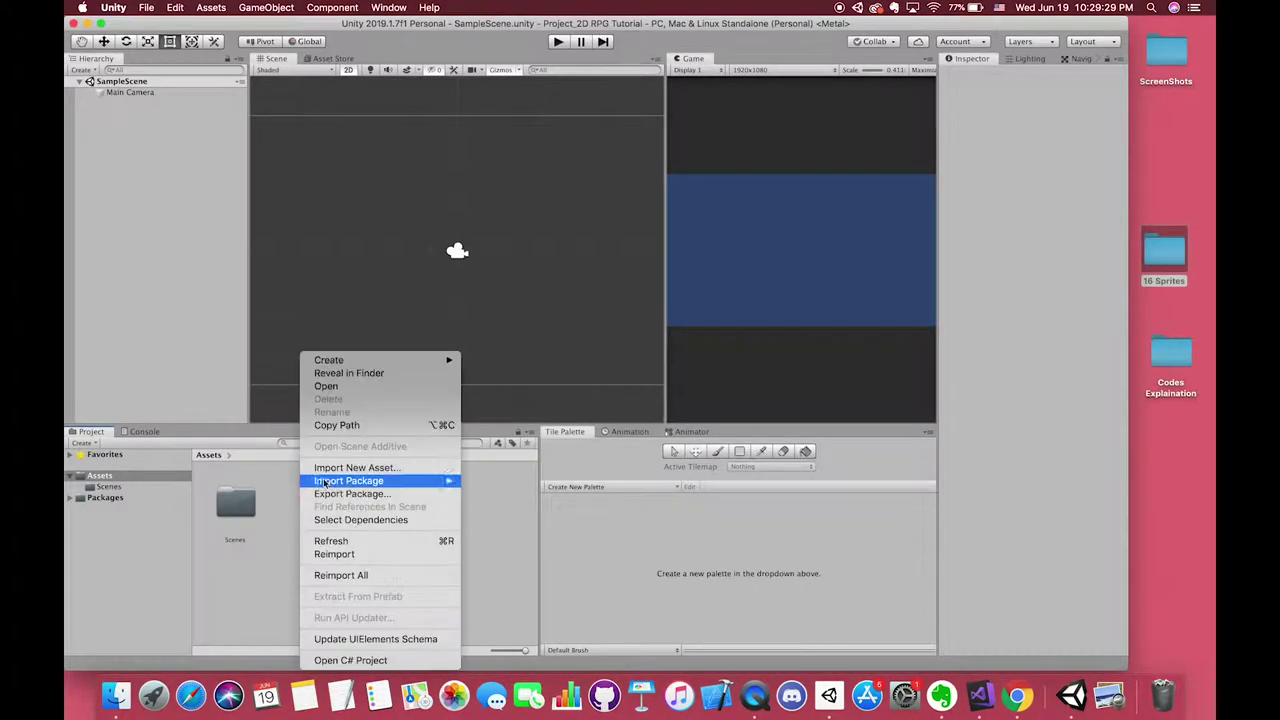
mouse_move(420, 360)
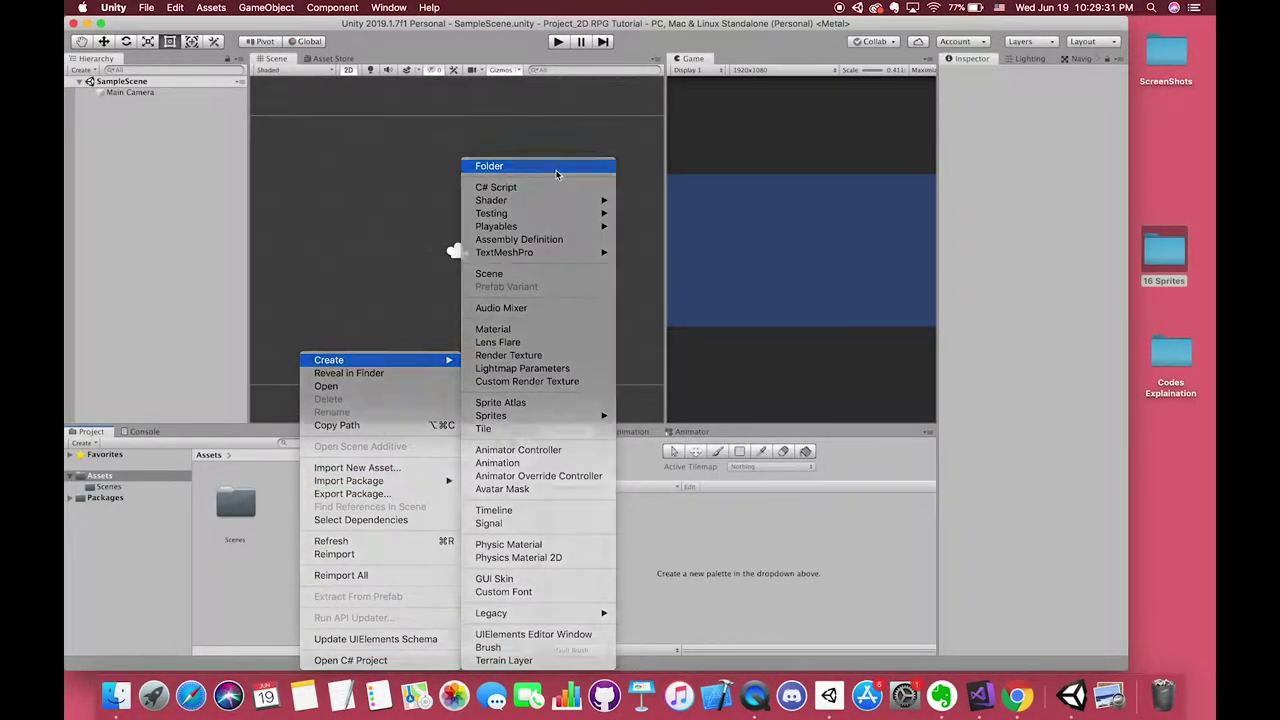
click(558, 170)
text(s)
key(Return)
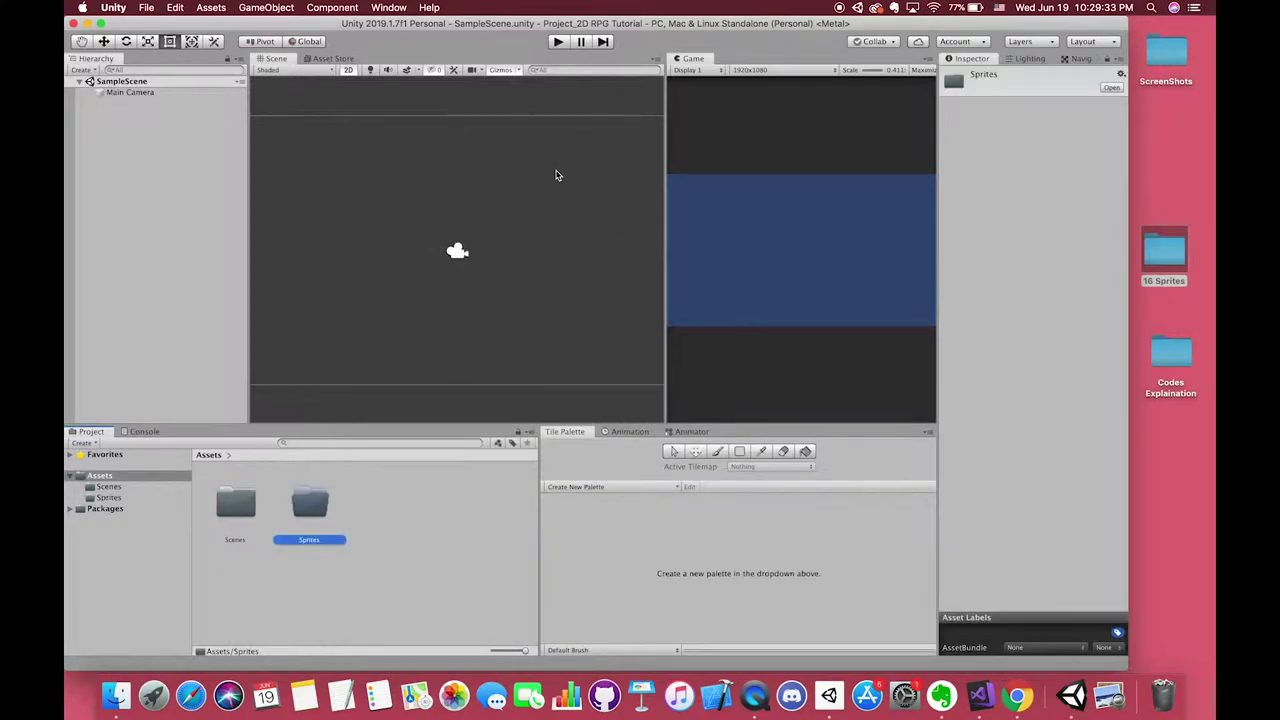
Import the contents of the desktop's 16 Sprites folder into the project's Sprites folder
double_click(309, 503)
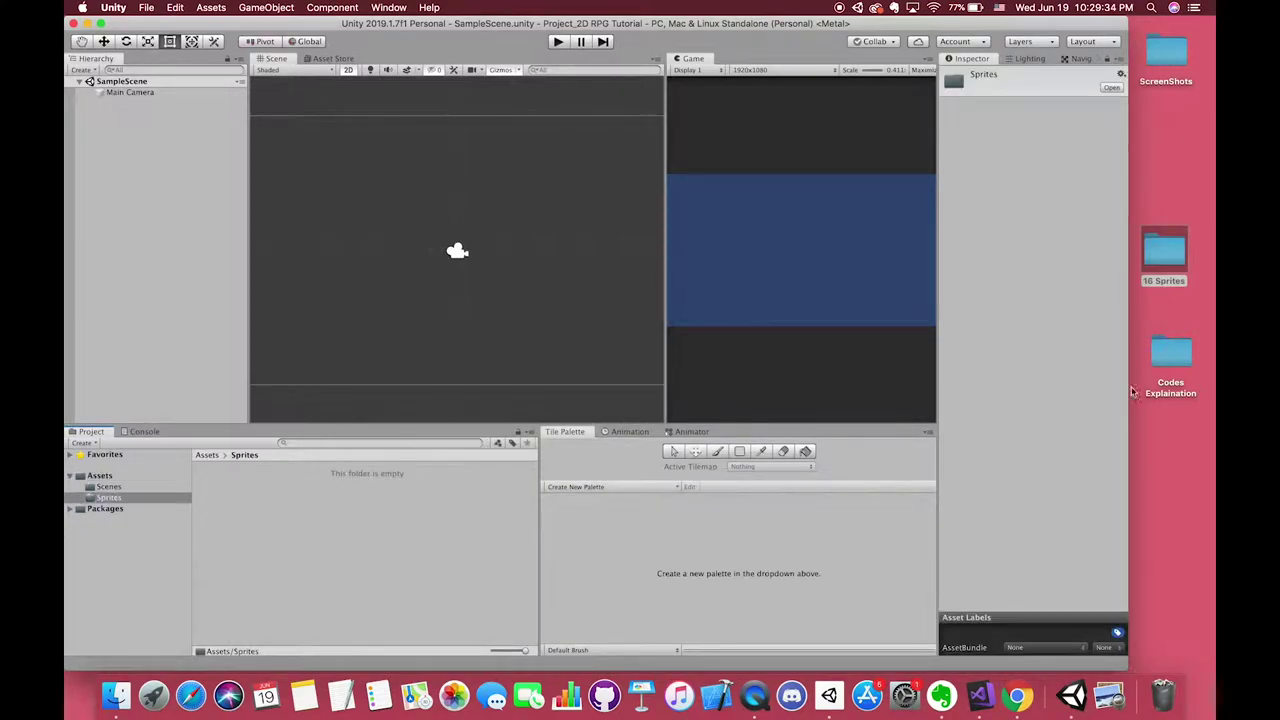
click(1170, 255)
drag(1019, 369, 253, 535)
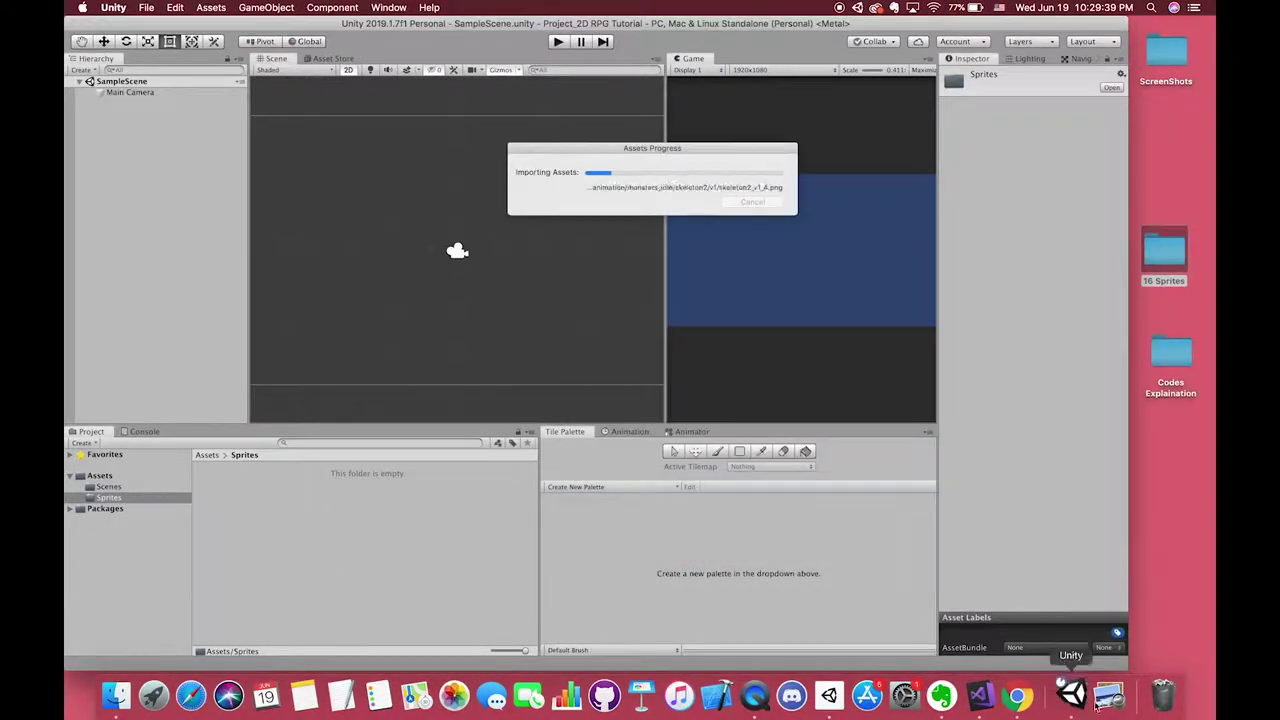
Switch to Chrome, go to itch.io and search it for "pixel unity asset pack"
click(1016, 697)
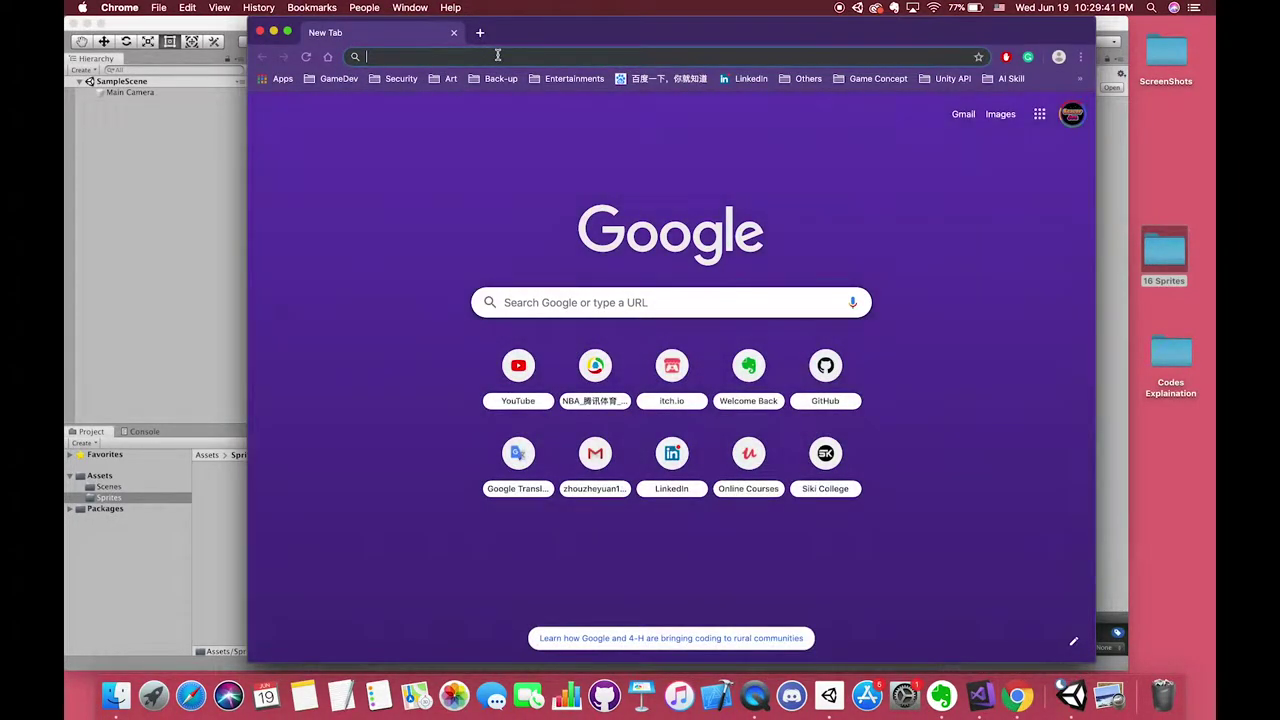
text(itch.io)
key(Return)
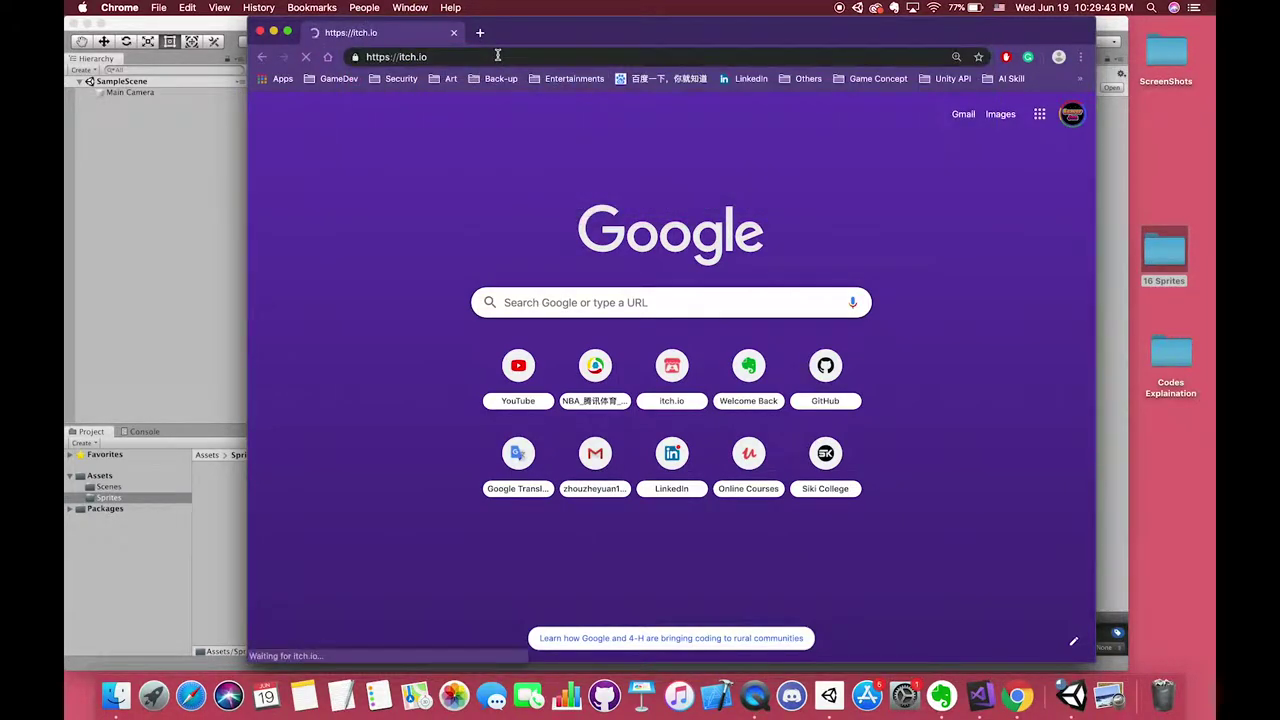
click(722, 110)
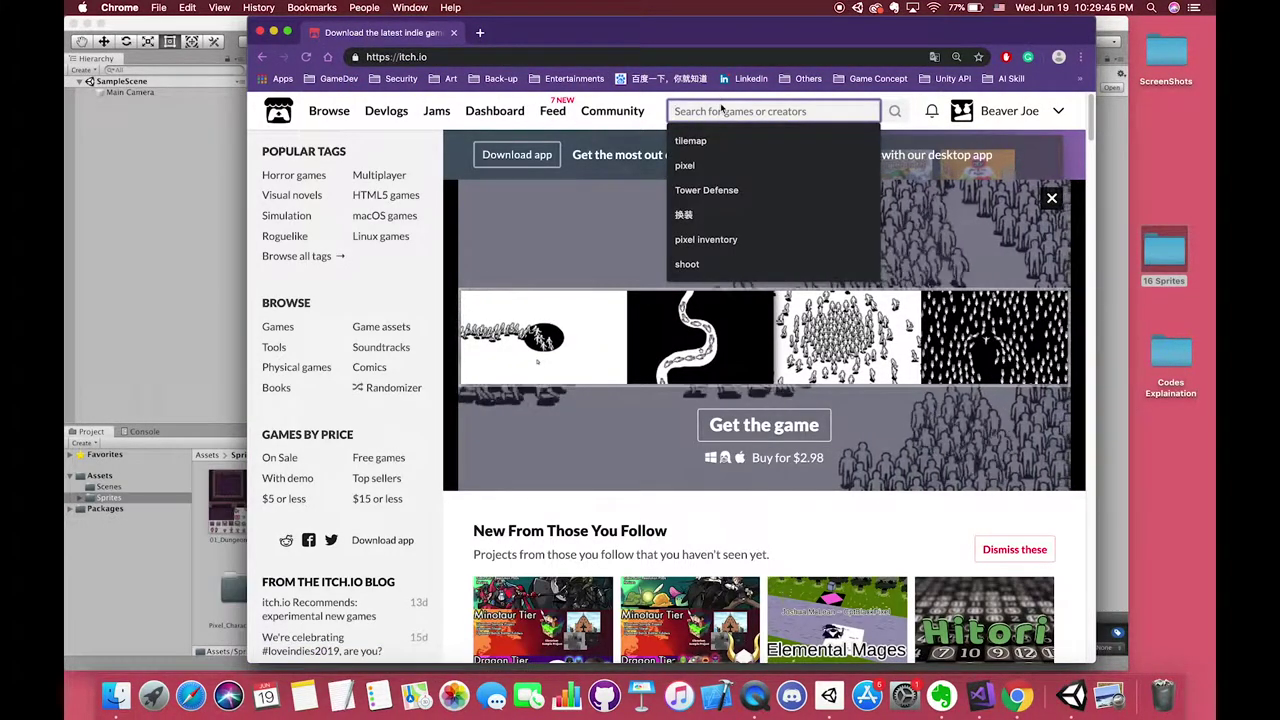
text(pixel unity asset pack)
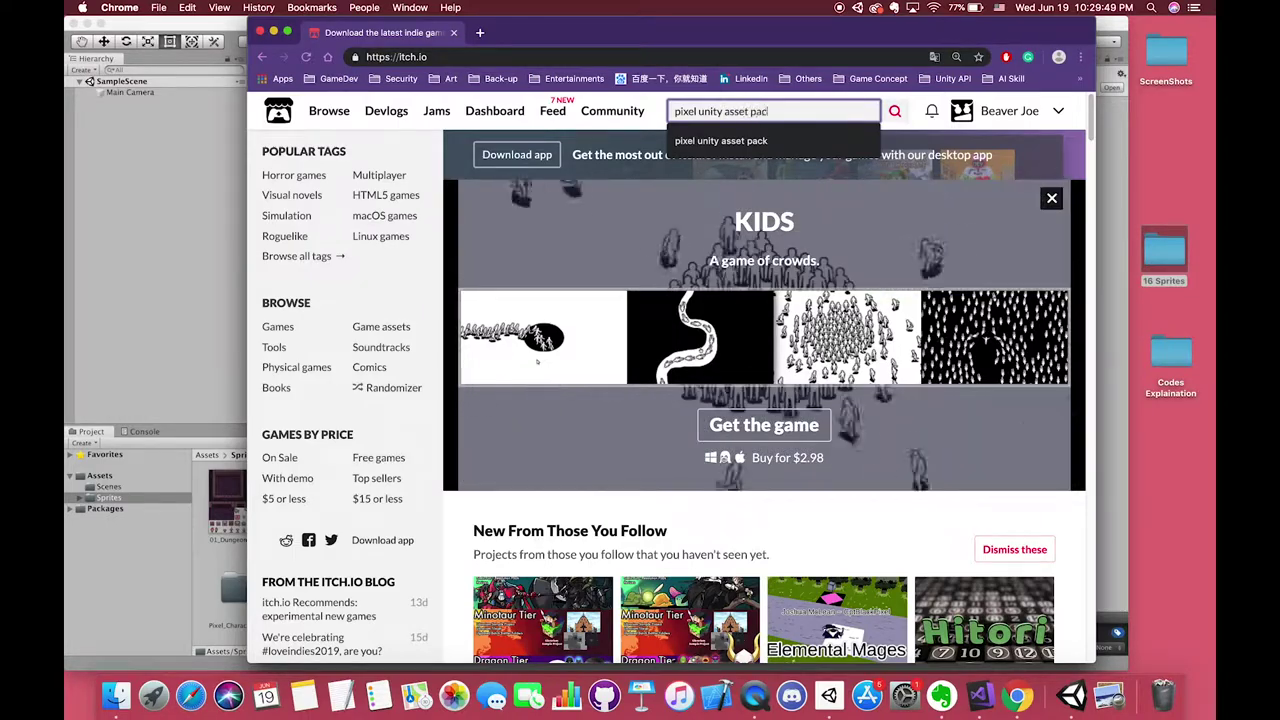
key(Return)
scroll(607, 336, down, 15)
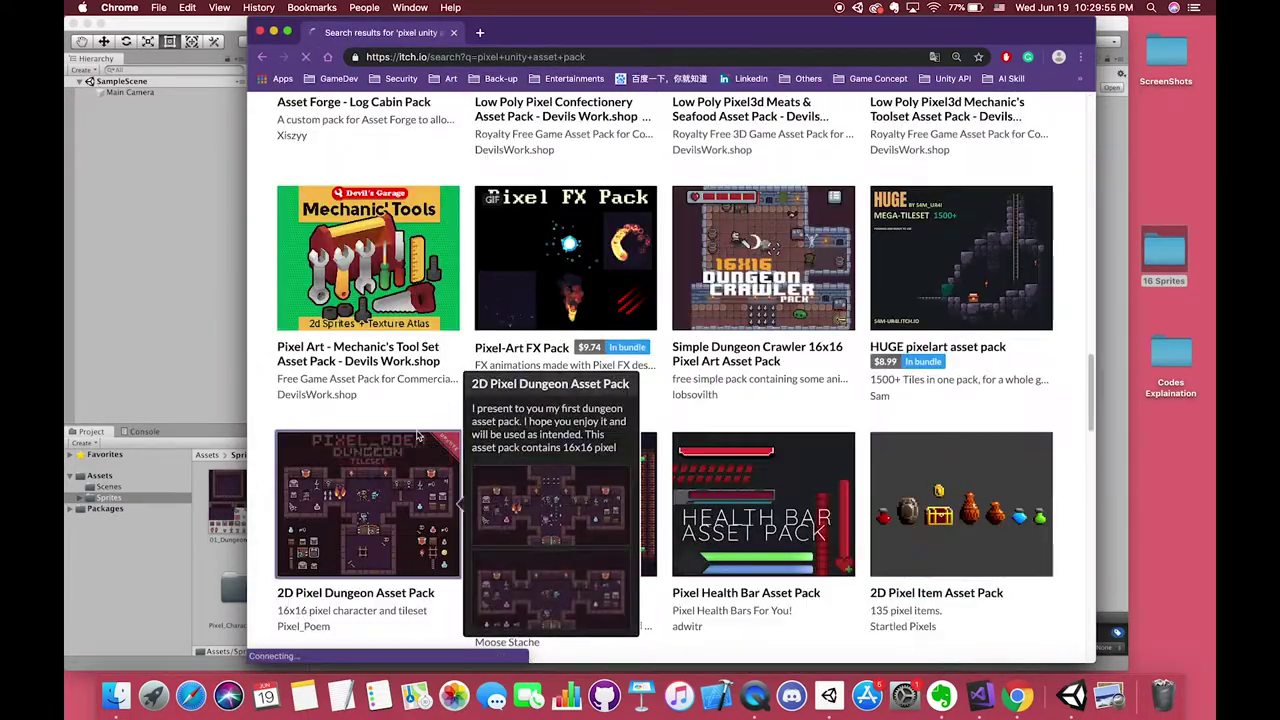
Open the 2D Pixel Dungeon Asset Pack page from the search results and minimize the browser to return to Unity
click(366, 514)
click(474, 56)
click(274, 31)
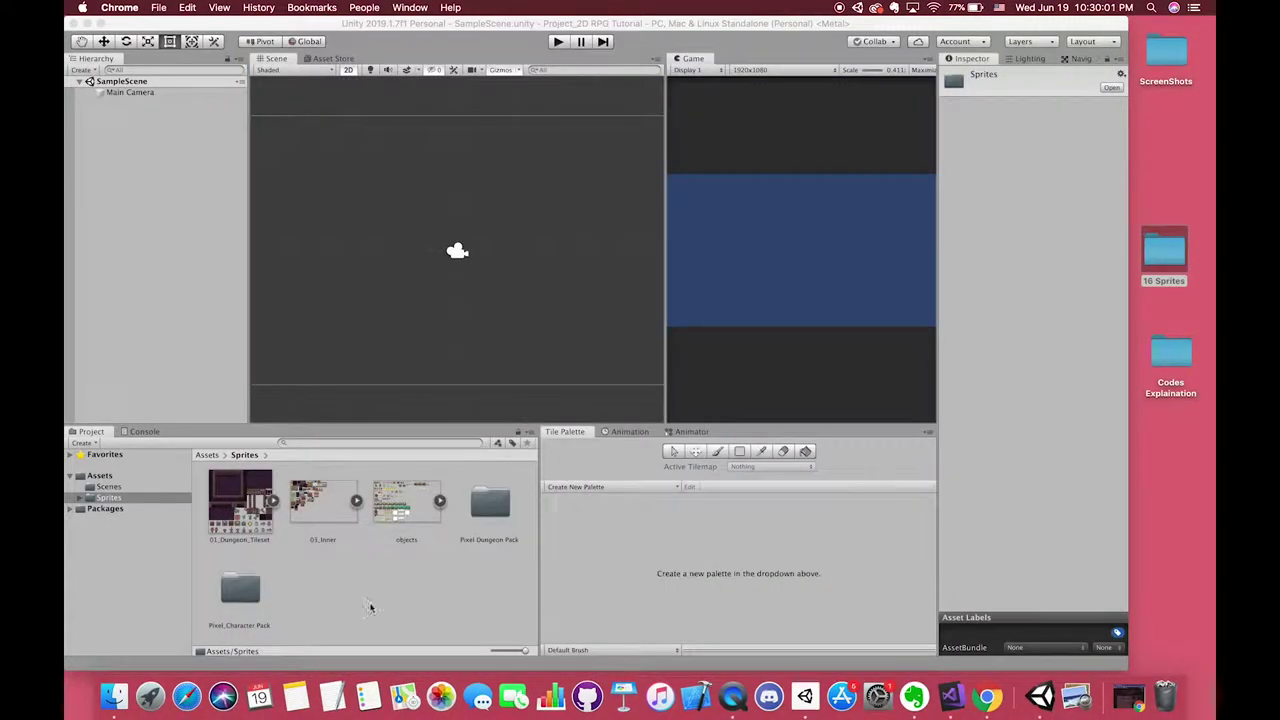
Rename SampleScene in the Scenes folder to "00_Floor00" and reload the scene
click(99, 475)
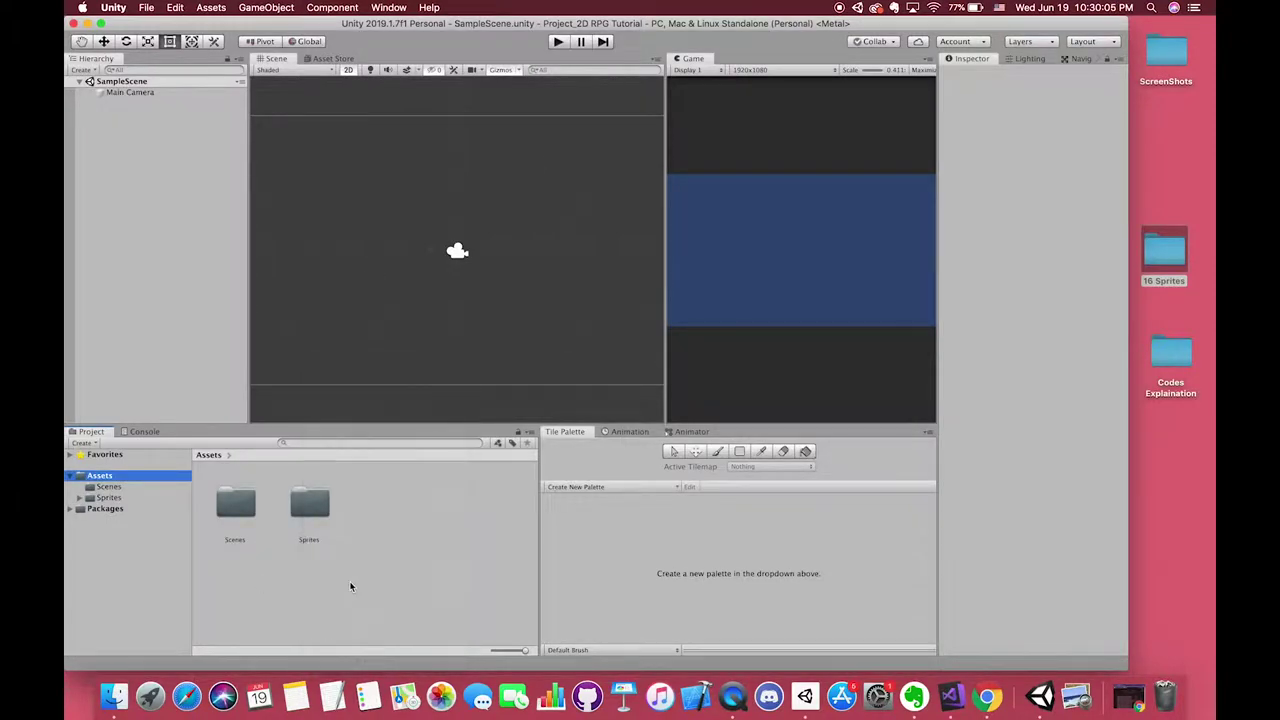
double_click(235, 505)
click(235, 505)
key(Return)
text(00.)
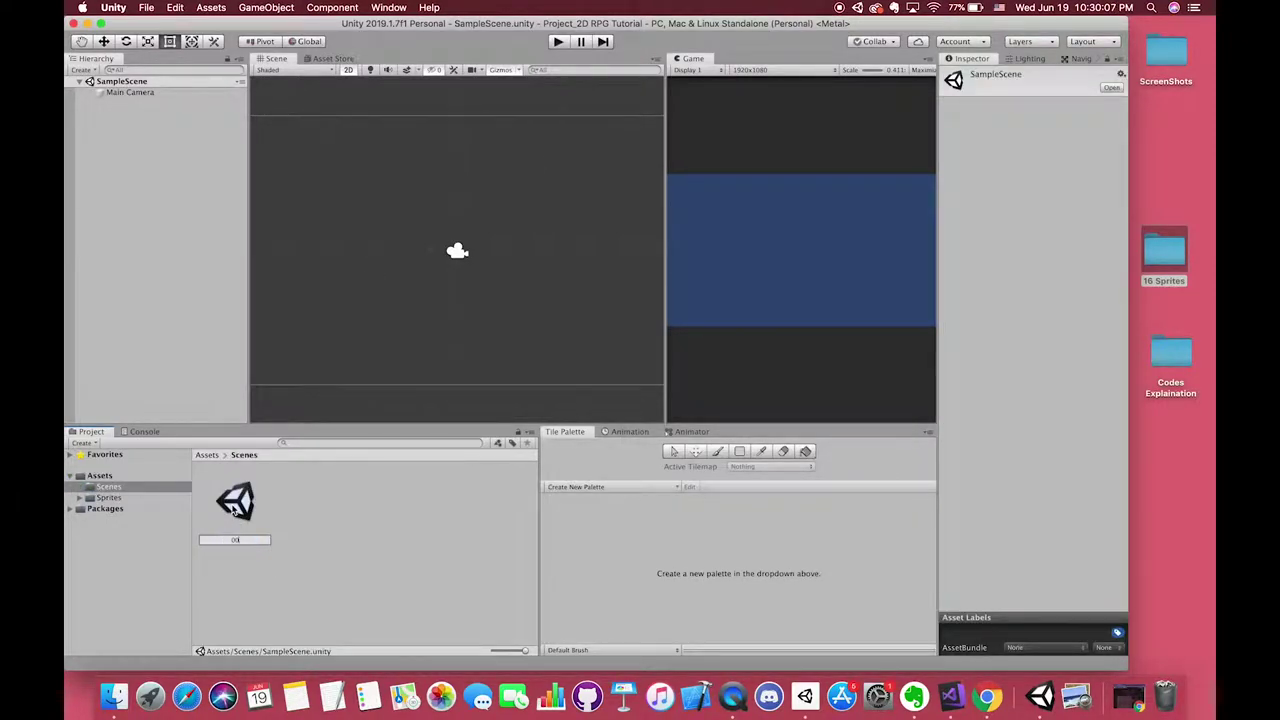
text(Floor)
text(00)
key(Return)
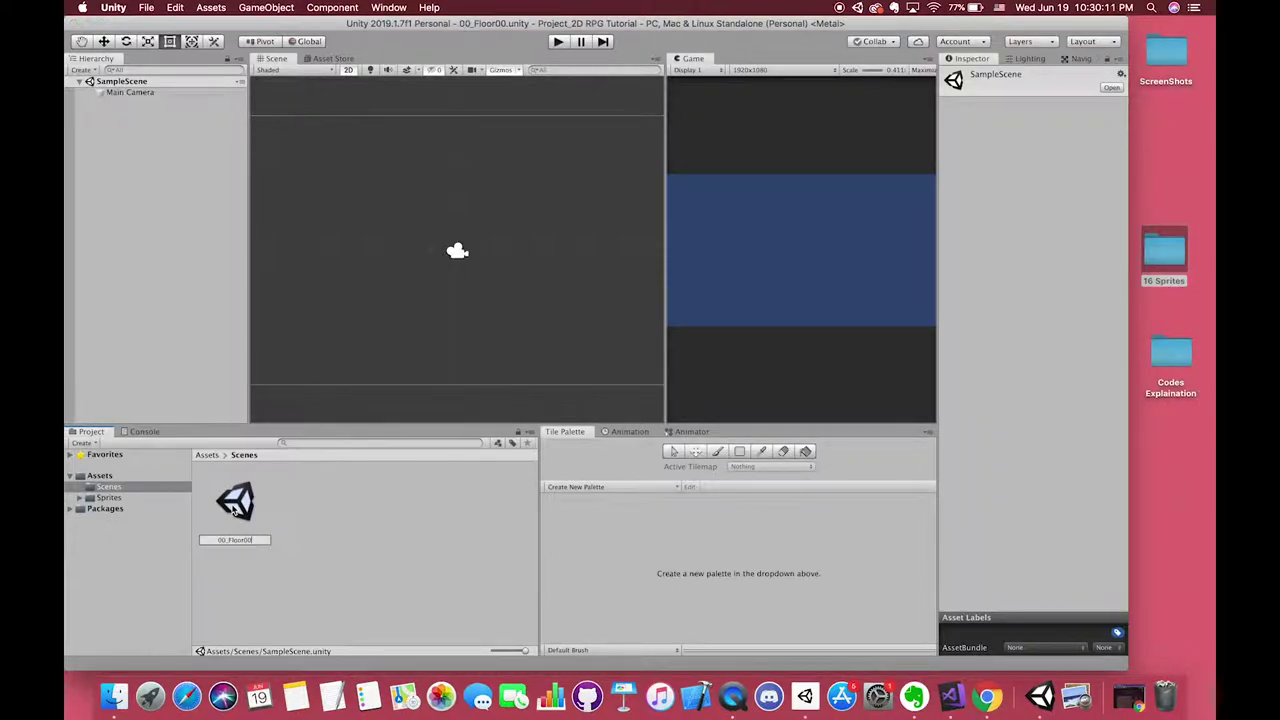
click(748, 265)
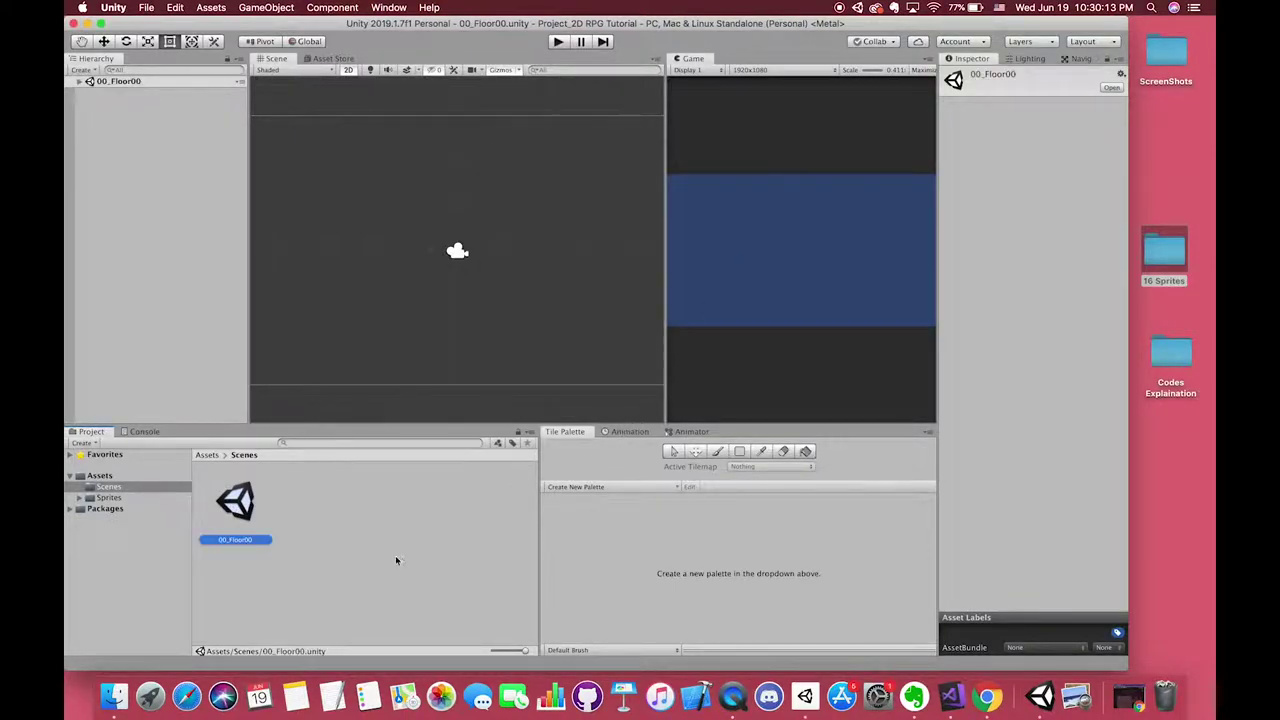
Show the Sprites folder's contents, widen the editor window and enlarge the lower panels
click(235, 540)
click(114, 509)
click(116, 500)
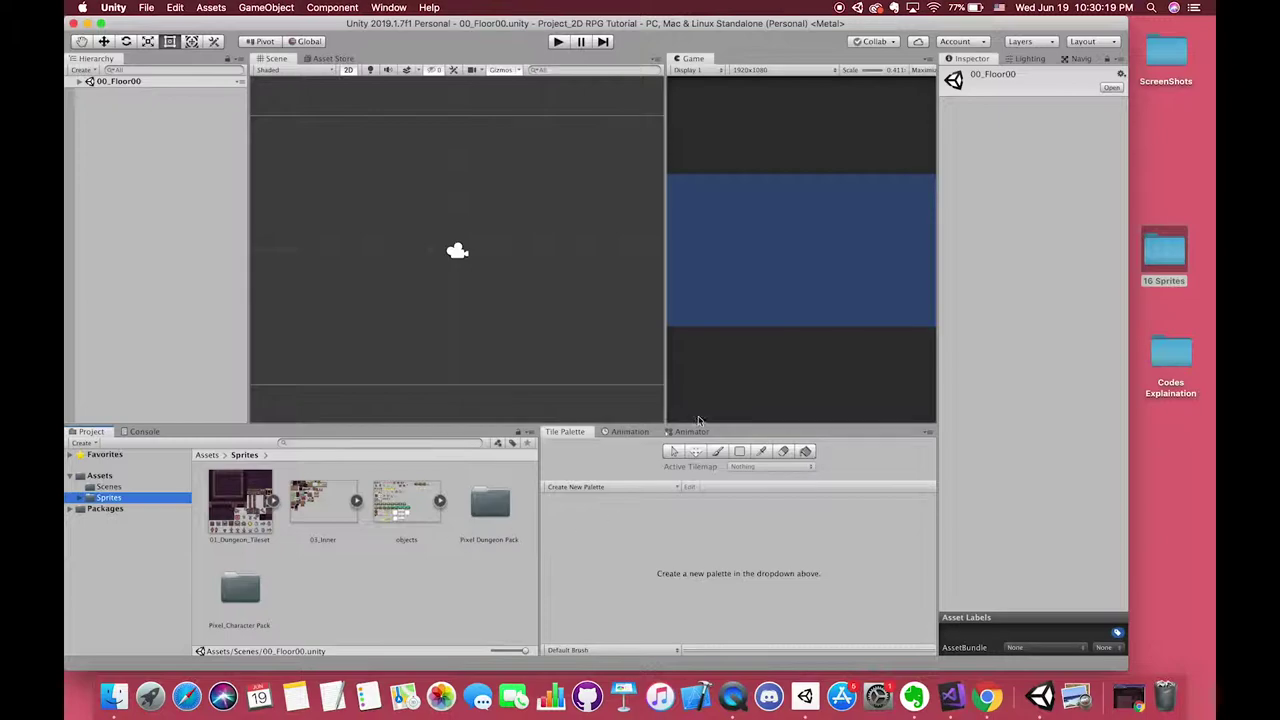
drag(1128, 120, 1215, 120)
drag(671, 424, 664, 381)
Set the Main Camera's background colour to the dark grey of the Scene view
click(120, 82)
click(79, 81)
click(130, 92)
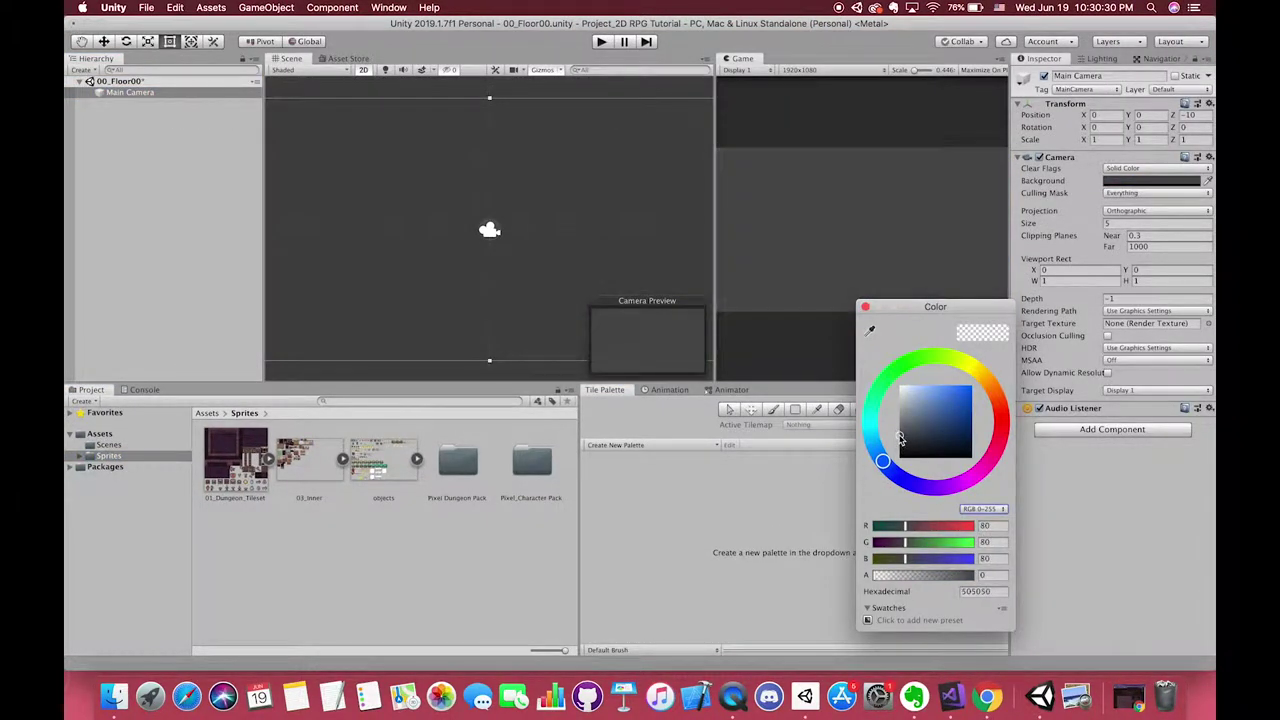
click(520, 231)
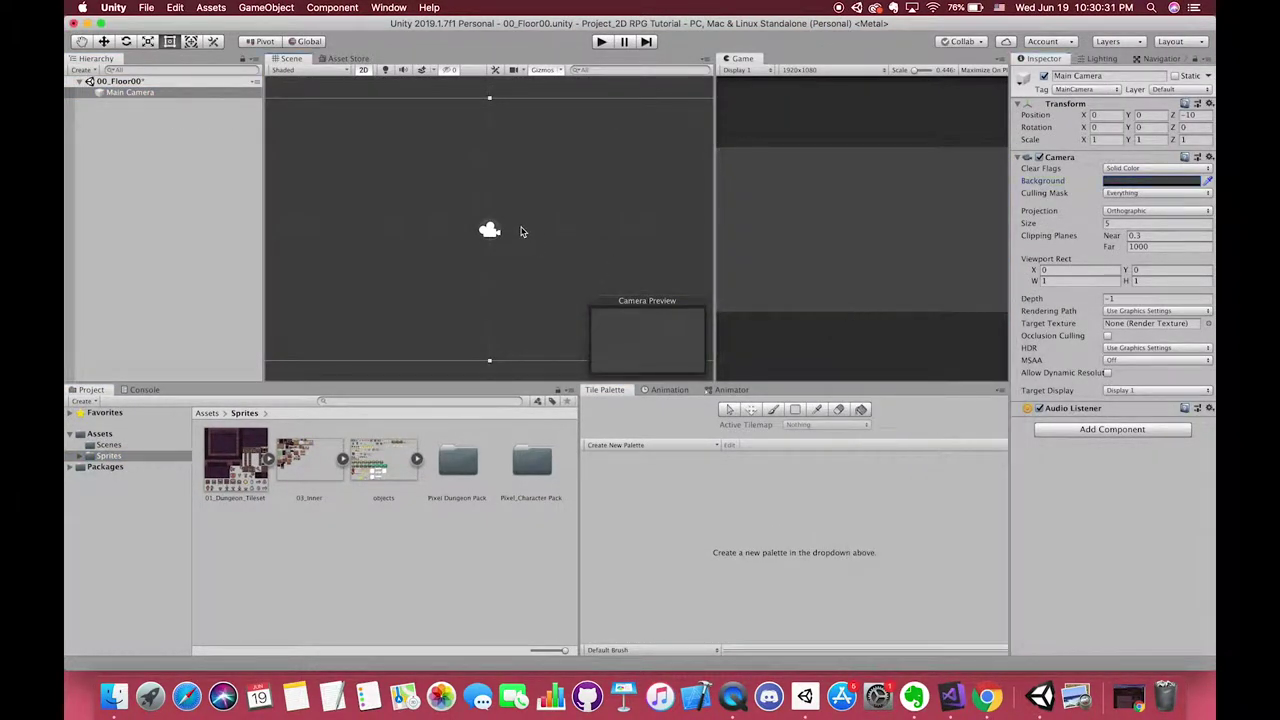
Add a 2D Tilemap object to the 00_Floor00 scene and select its parent Grid to view the cells
click(154, 176)
right_click(152, 171)
mouse_move(207, 318)
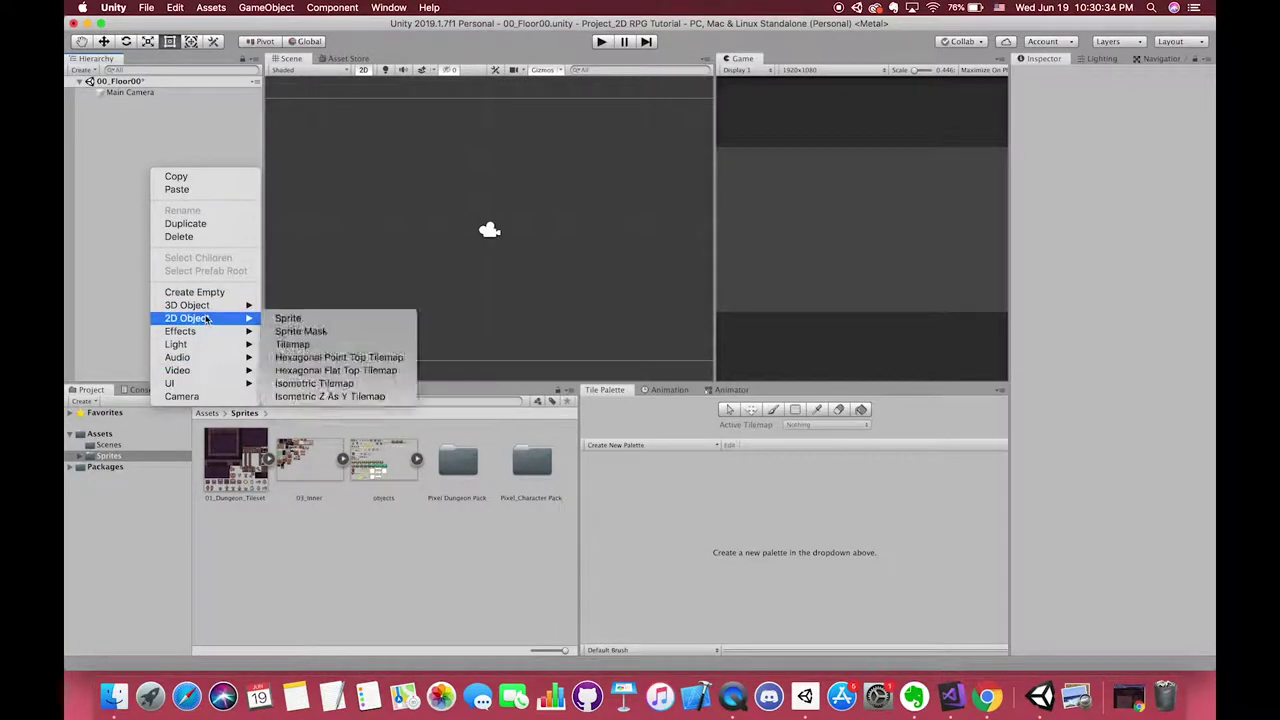
click(306, 344)
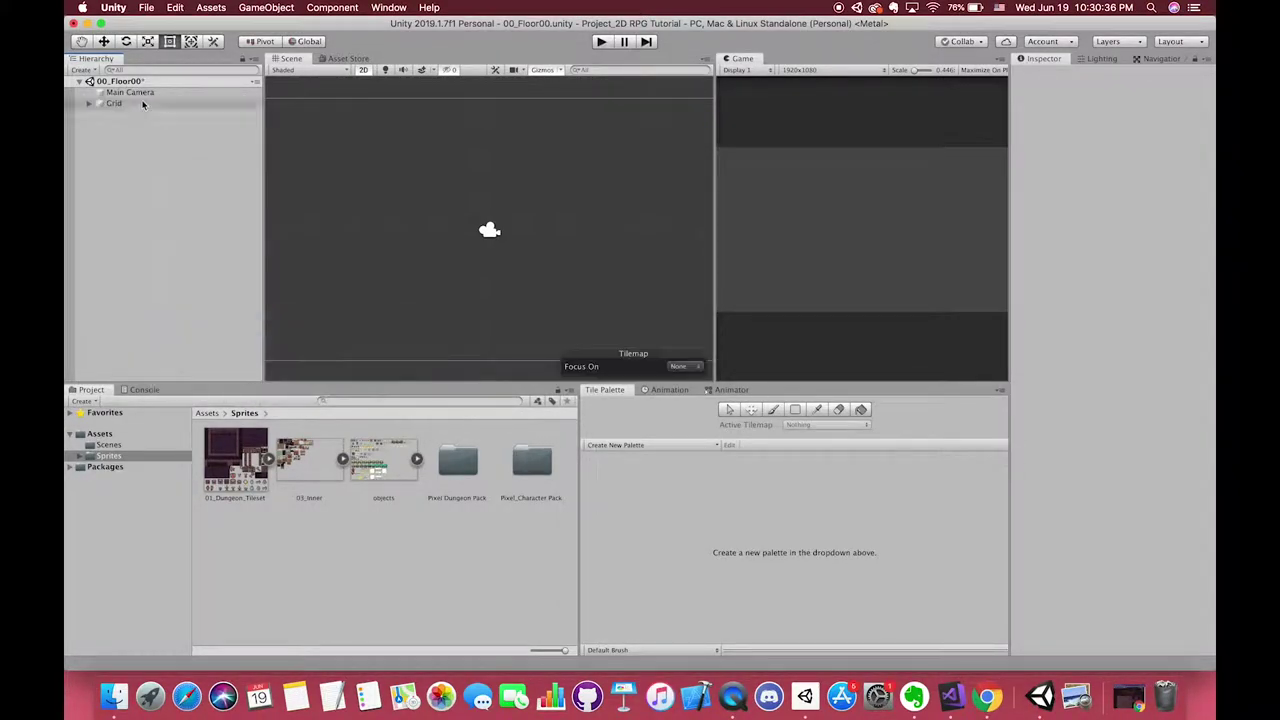
click(128, 104)
scroll(487, 213, down, 2)
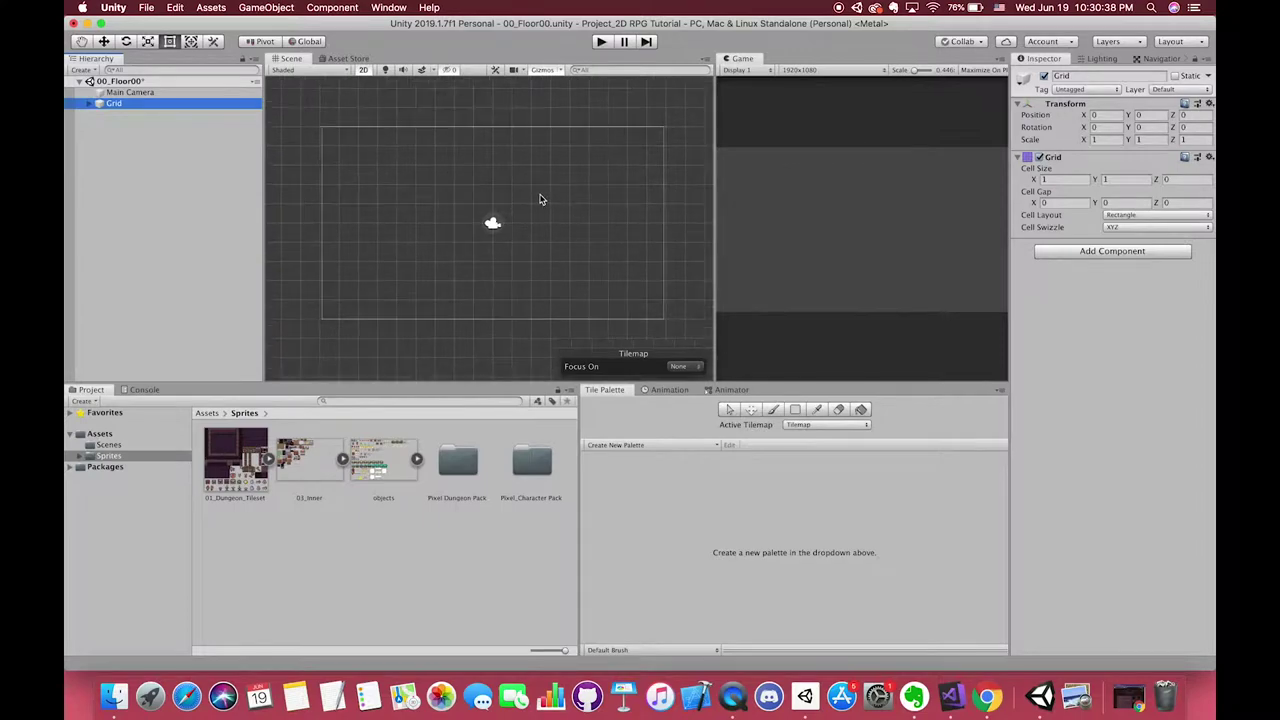
Rename the Tilemap under Grid to "Ground"
click(90, 104)
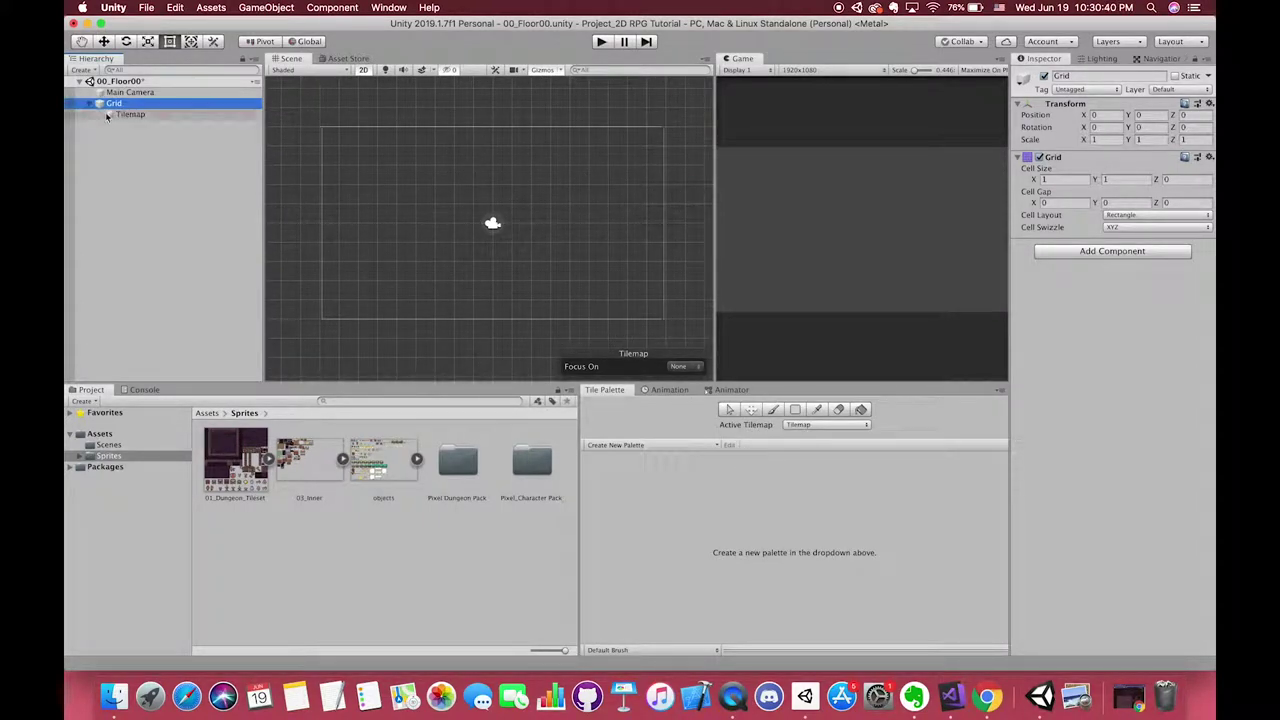
click(132, 115)
key(Return)
text(Ground)
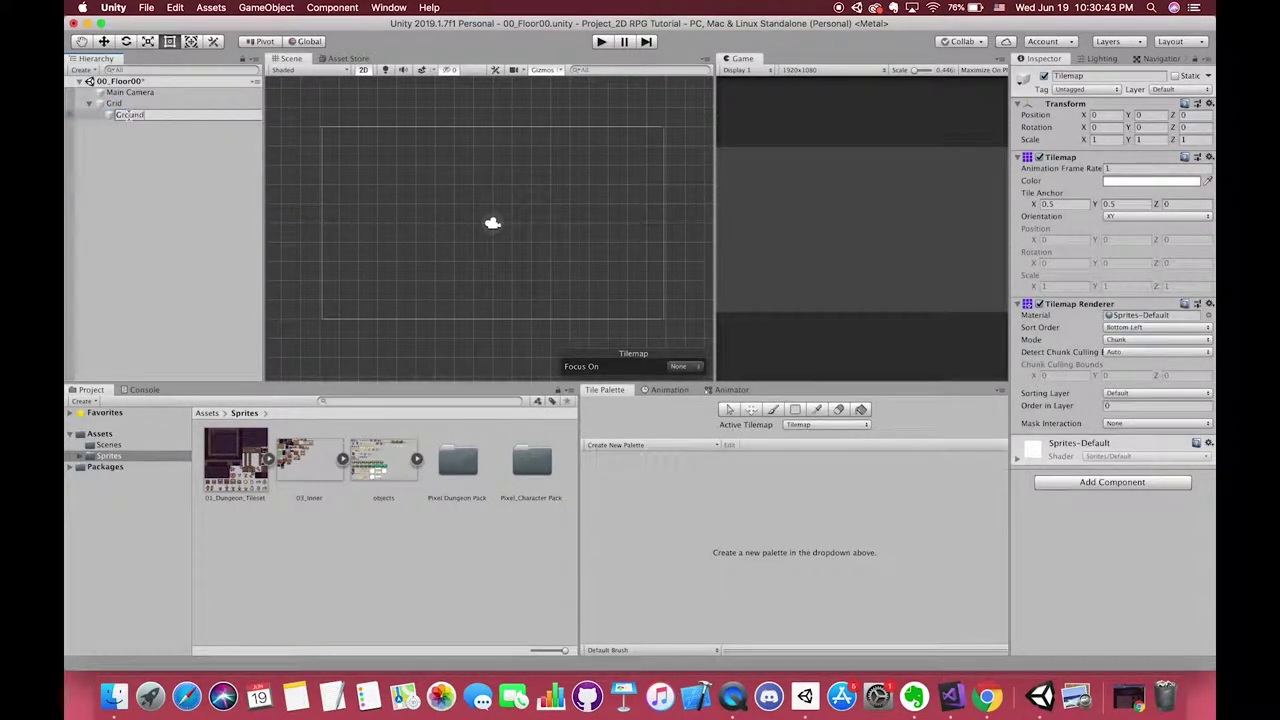
key(Return)
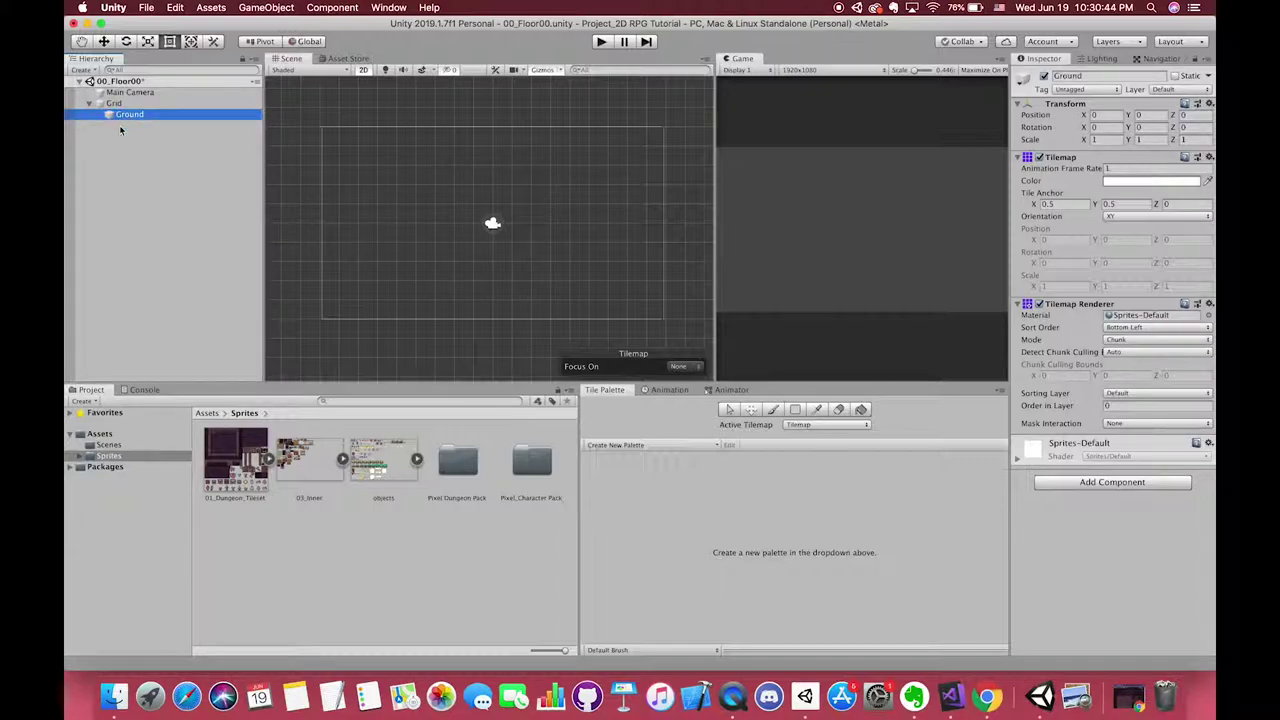
Duplicate the Ground tilemap under Grid and rename the copy "Shadow"
key(super+d)
key(Return)
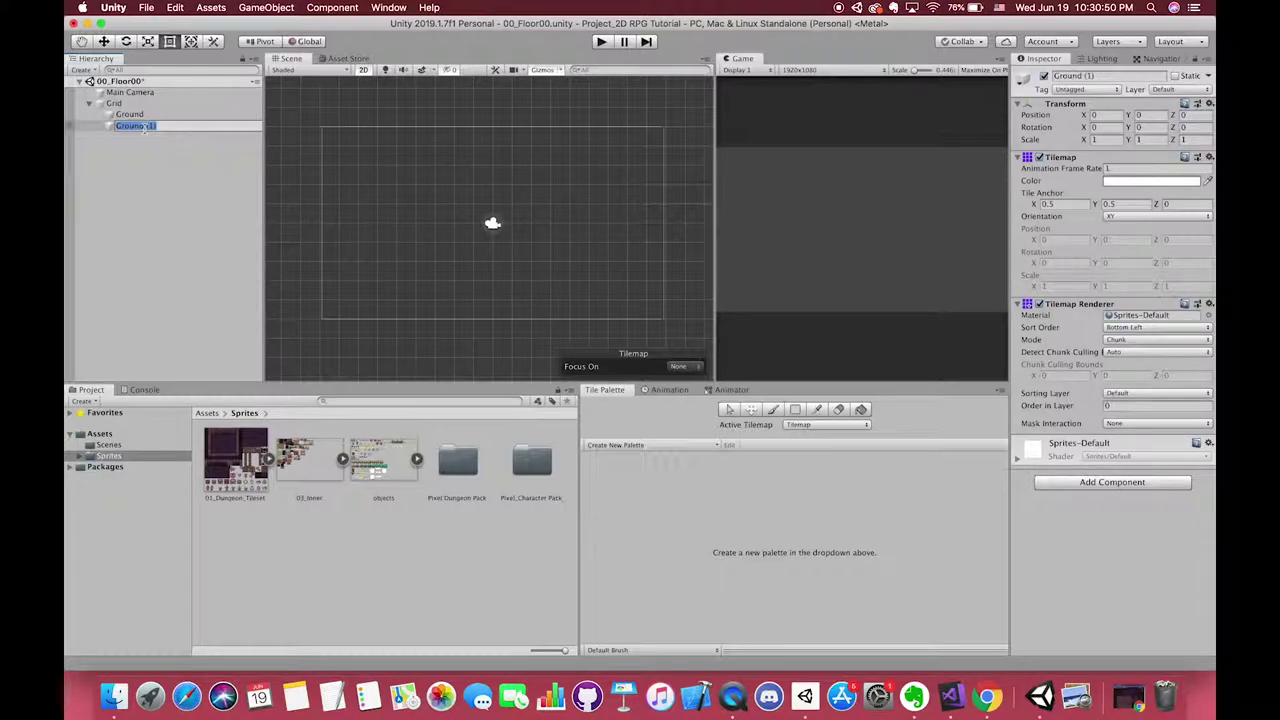
text(Wall)
key(BackSpace)
key(BackSpace)
key(Return)
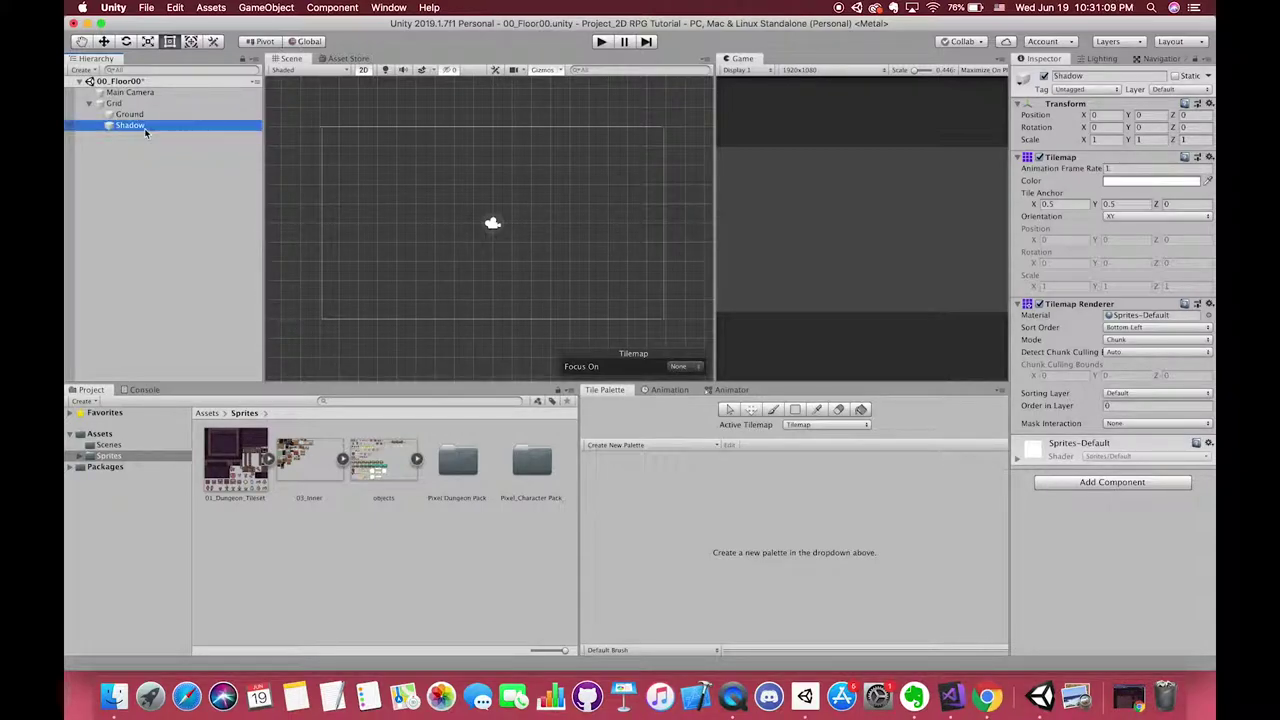
Duplicate the Shadow tilemap as "Wall" and move Shadow above Ground in the Grid hierarchy
key(super+d)
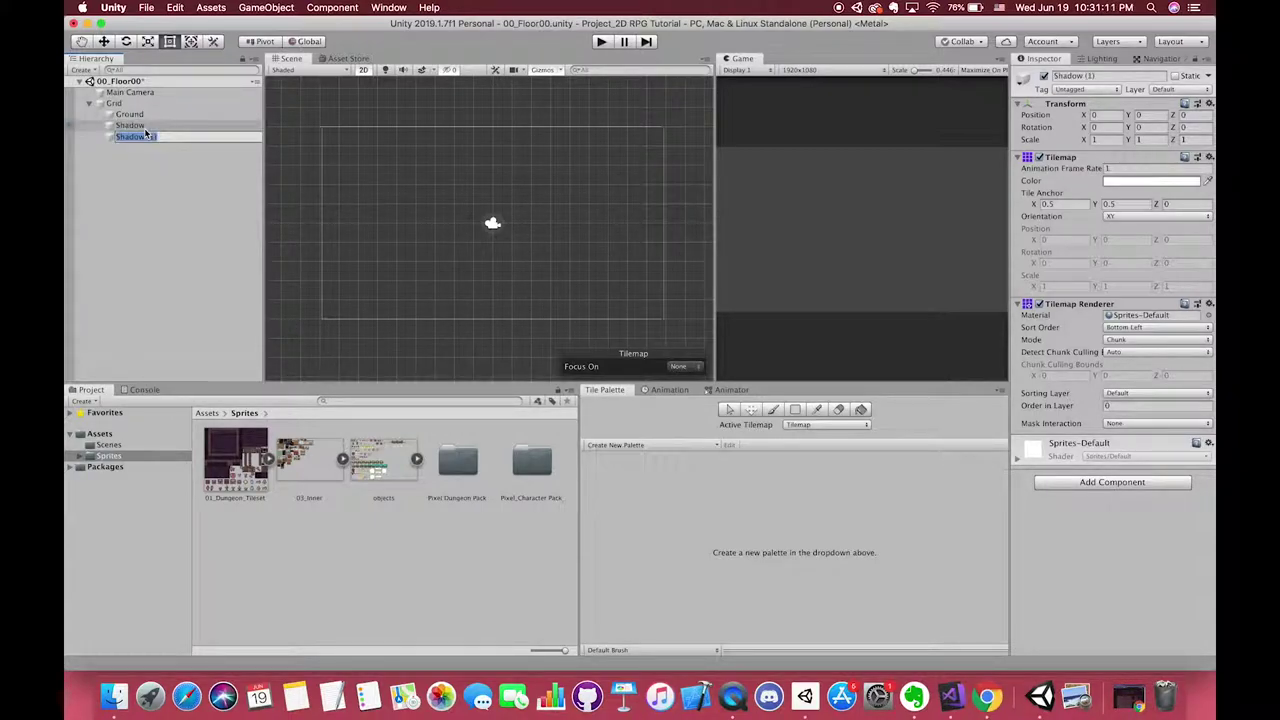
text(Wall)
key(Return)
drag(125, 125, 137, 114)
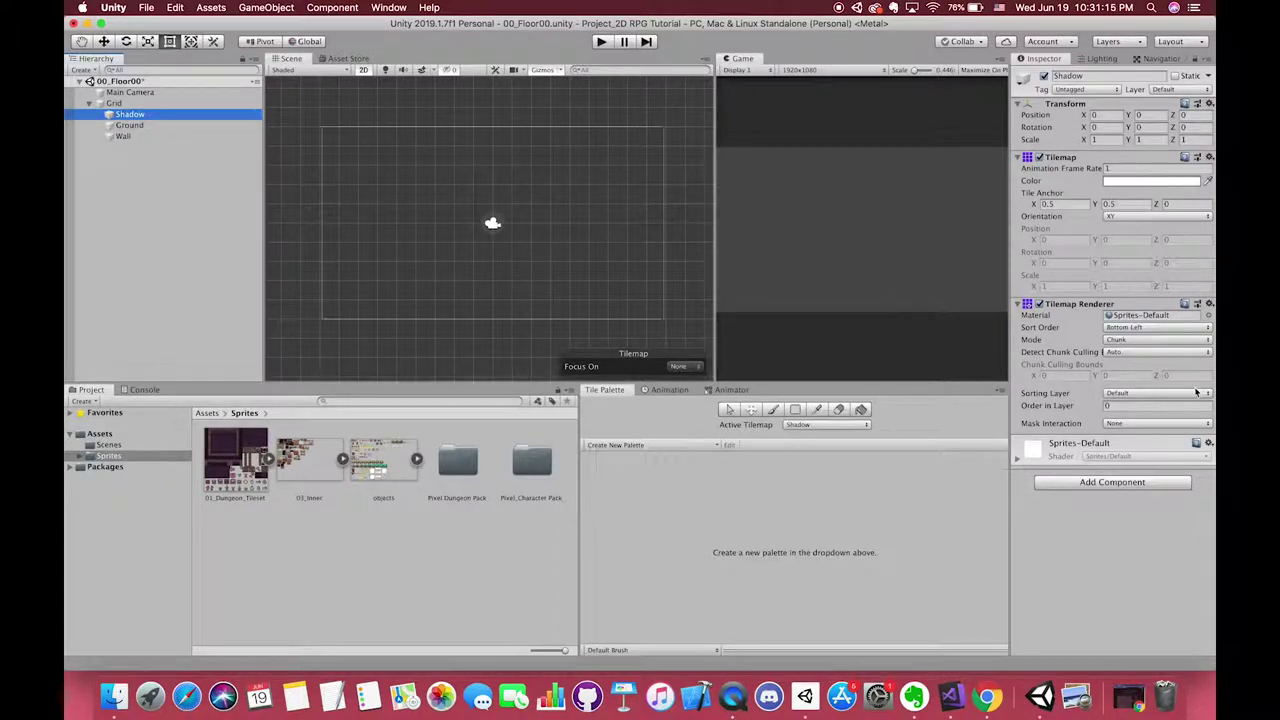
Open the sorting layer settings from the Shadow tilemap's renderer and add a sorting layer named "Background"
click(1123, 397)
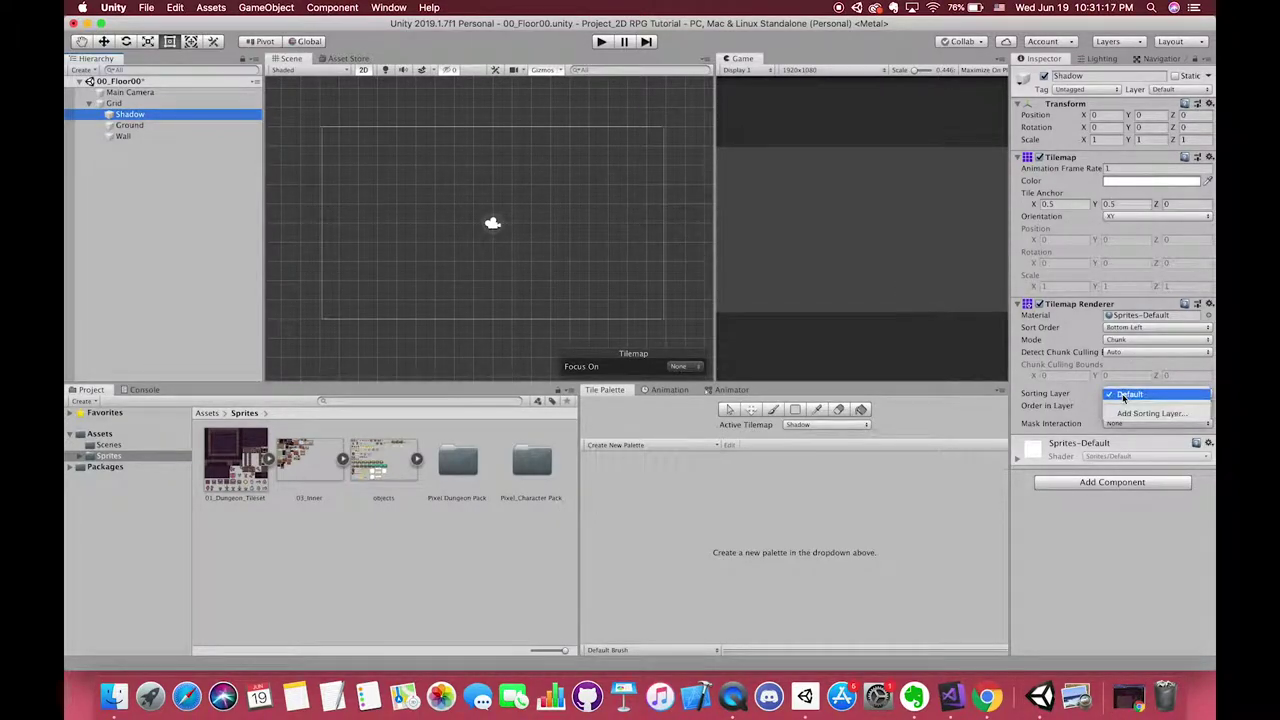
click(1126, 414)
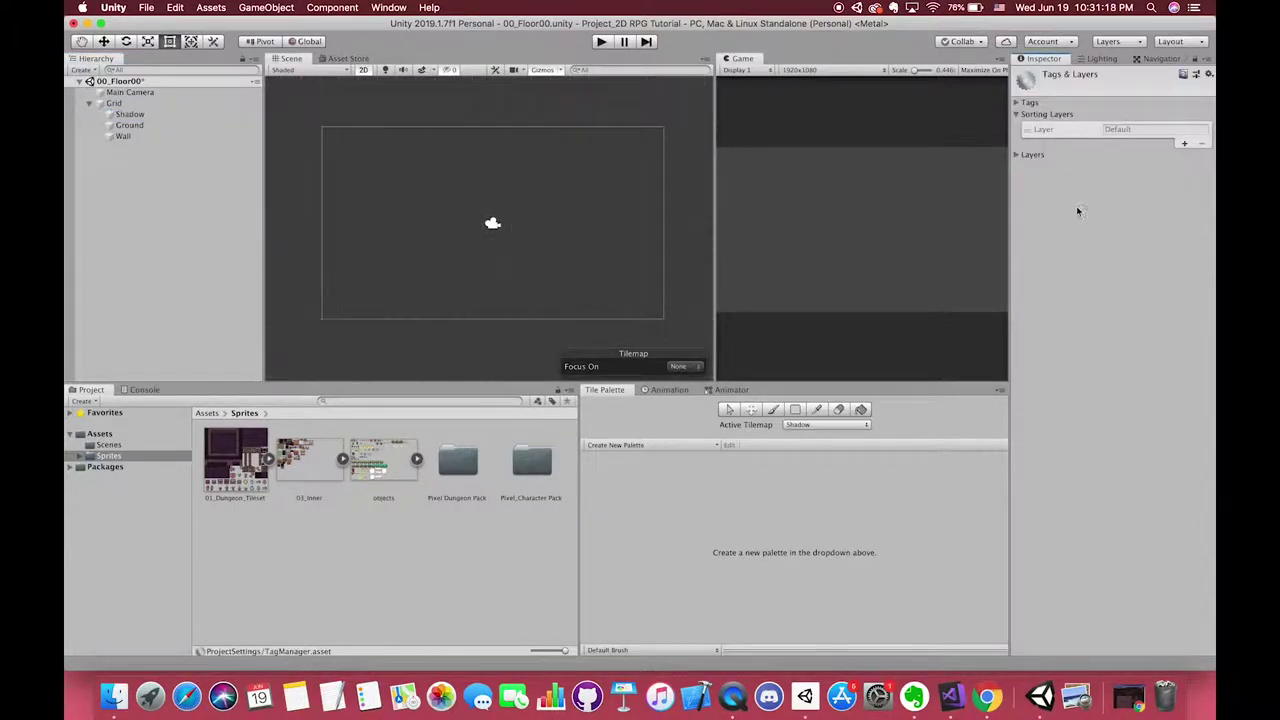
click(1182, 143)
click(1173, 144)
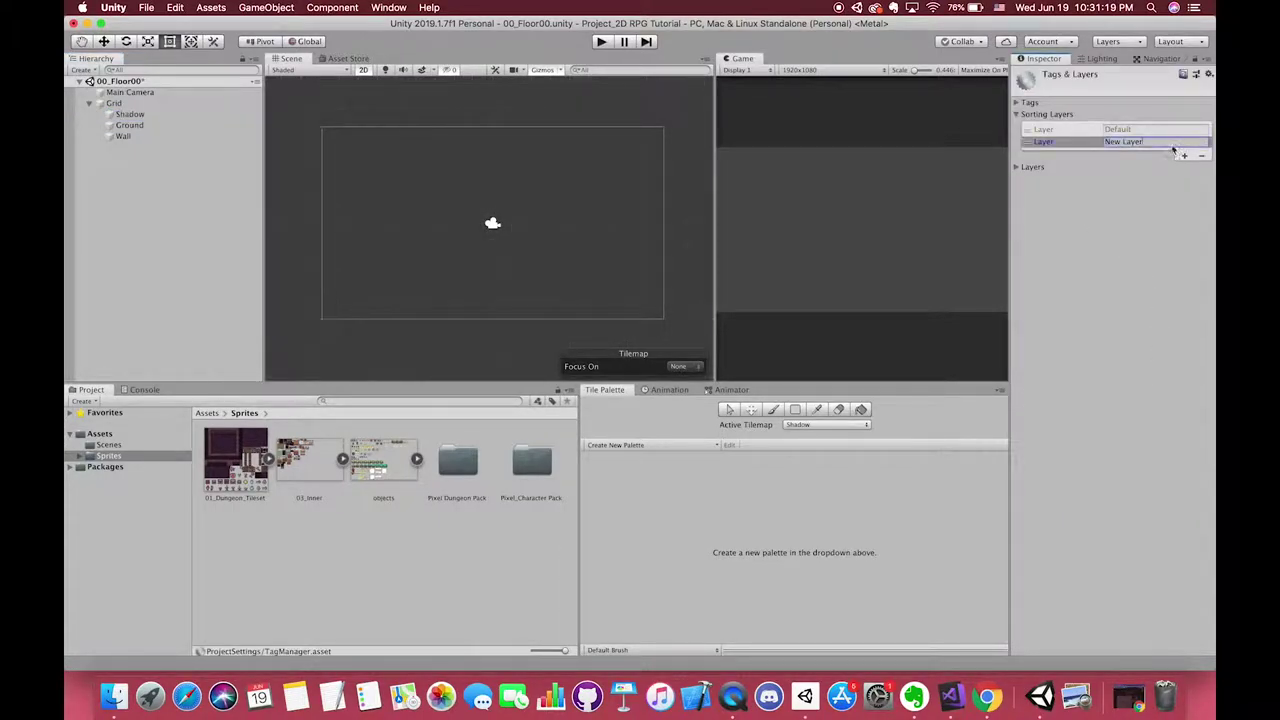
text(Background)
Add two more sorting layers below Background, named "Midground" and "Forground"
click(1185, 157)
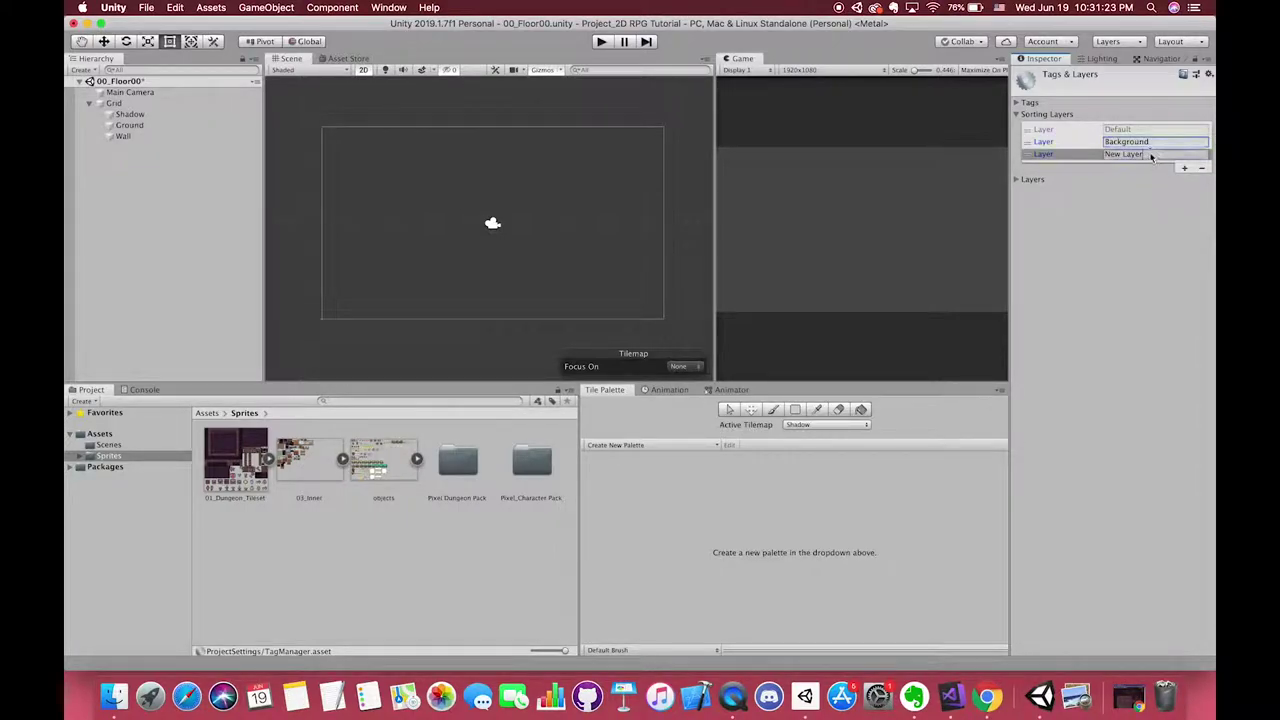
click(1150, 154)
text(N)
key(BackSpace)
text(Midground)
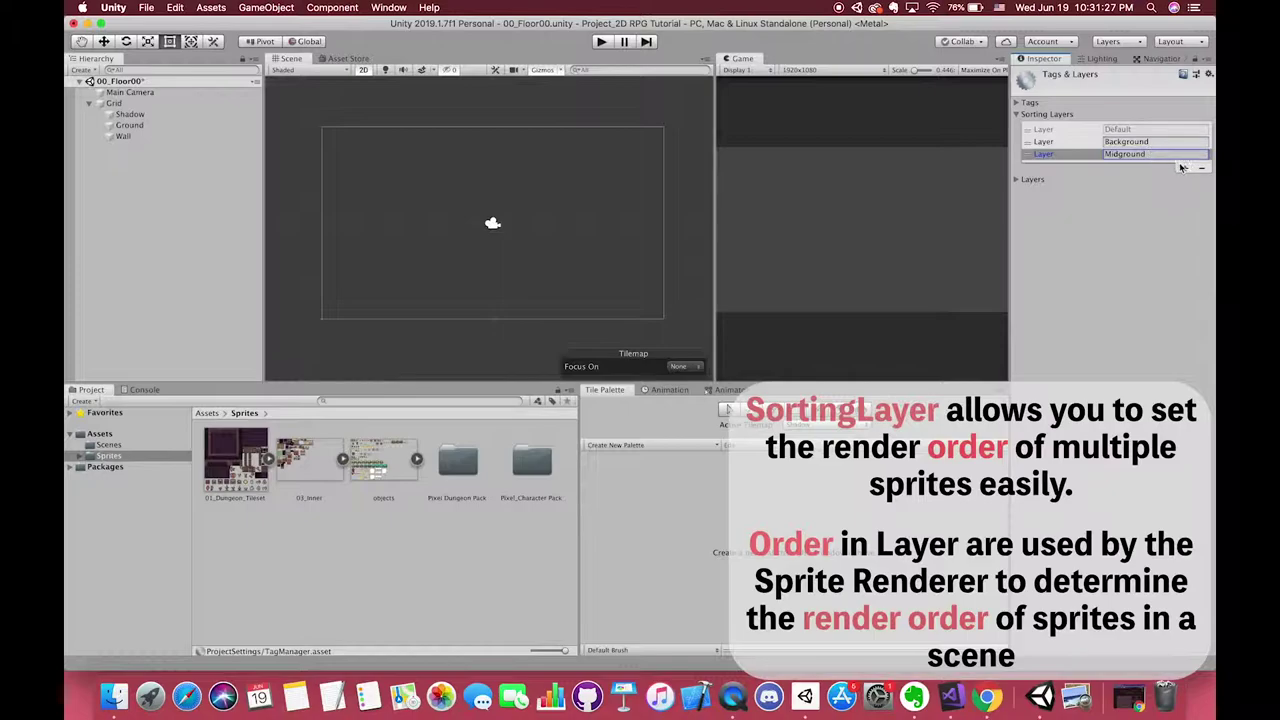
click(1184, 169)
click(1153, 167)
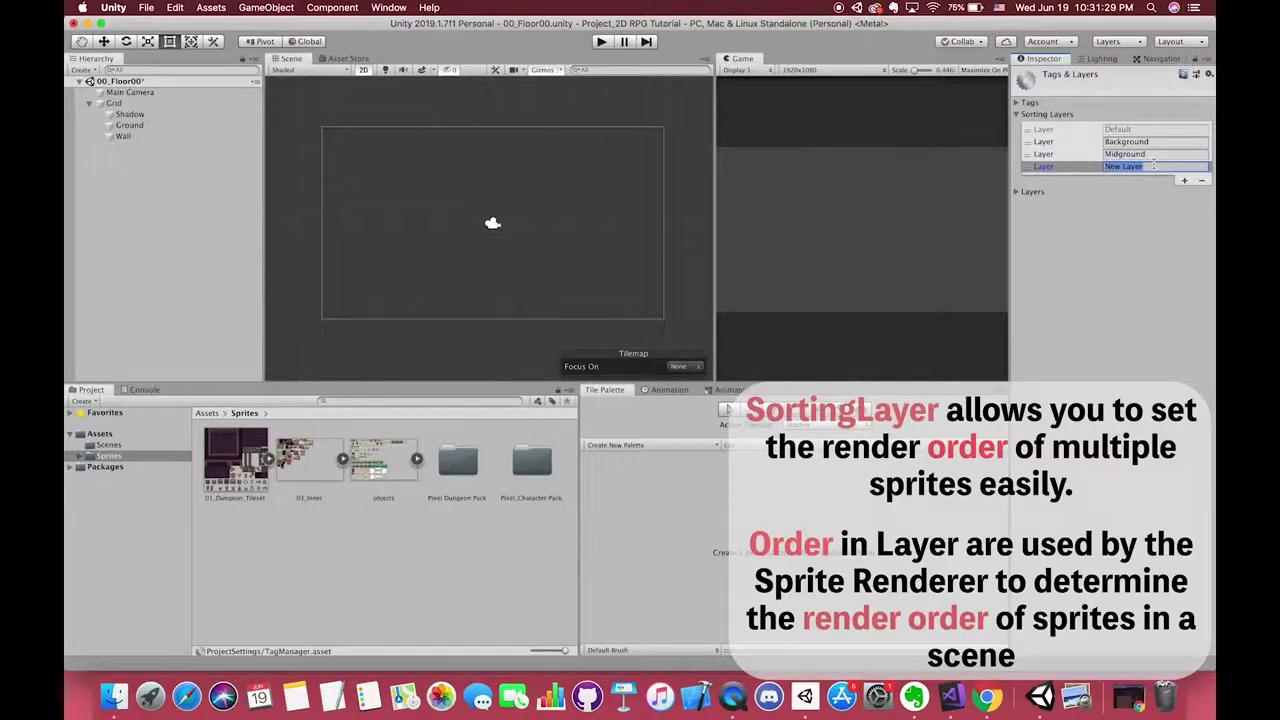
text(Forground)
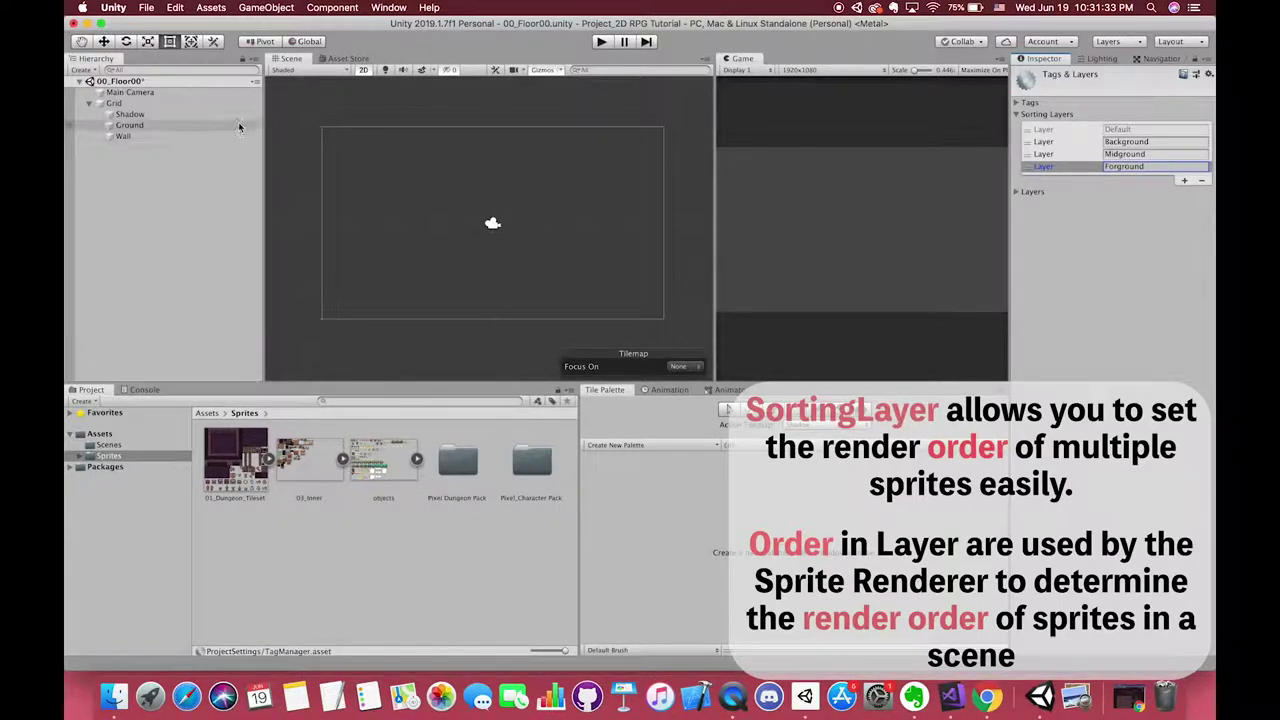
Assign the Shadow tilemap to the Background sorting layer
click(135, 114)
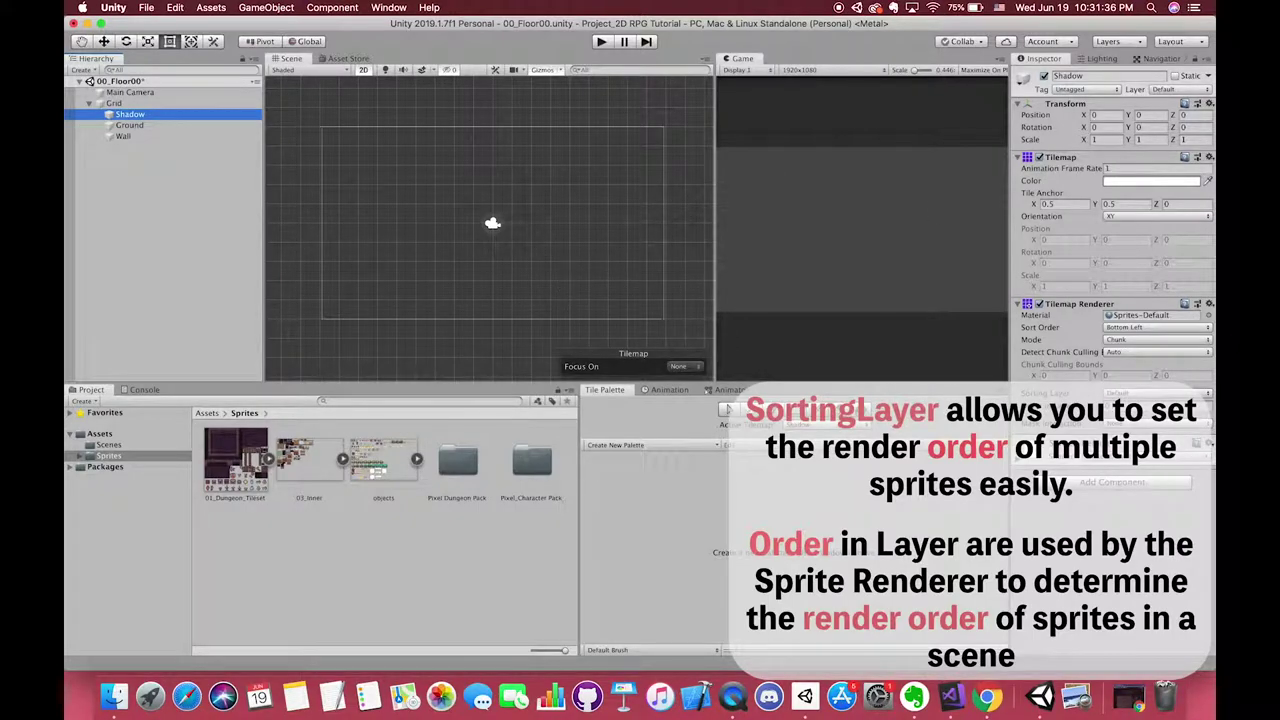
click(1138, 395)
click(1132, 405)
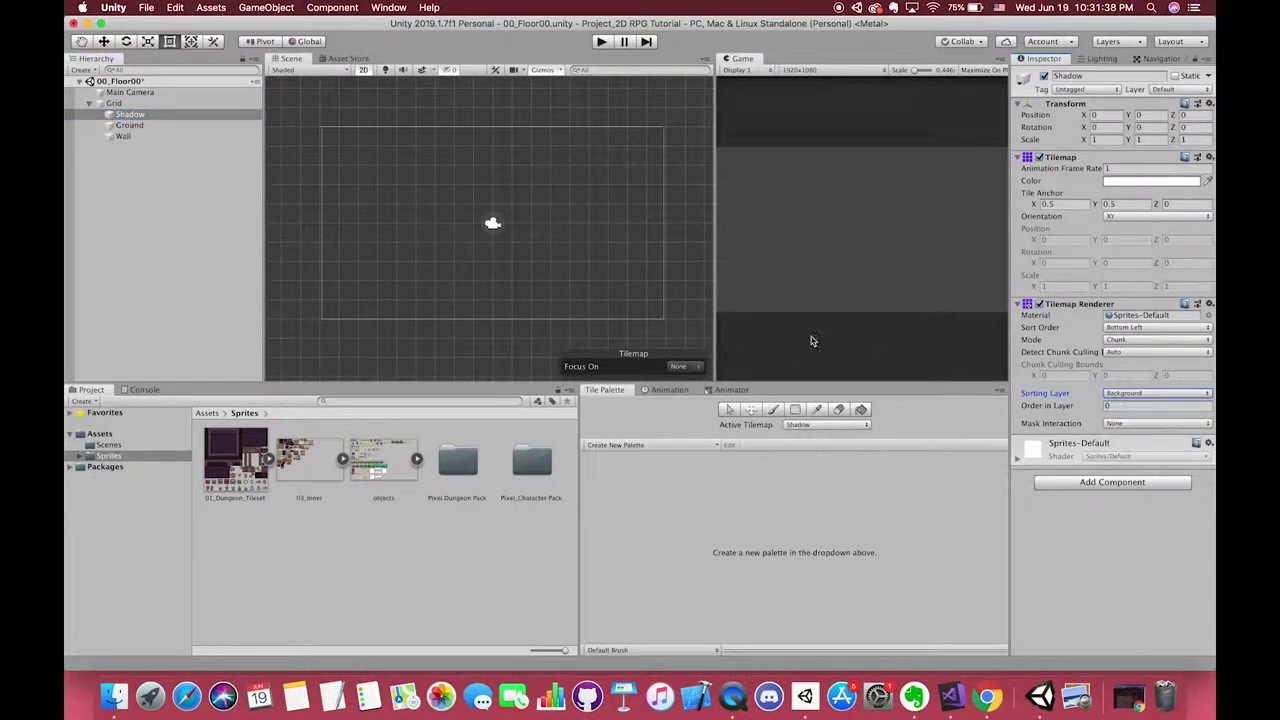
Assign the Ground tilemap to the Background sorting layer with its order in layer set to 1
click(136, 125)
click(1123, 394)
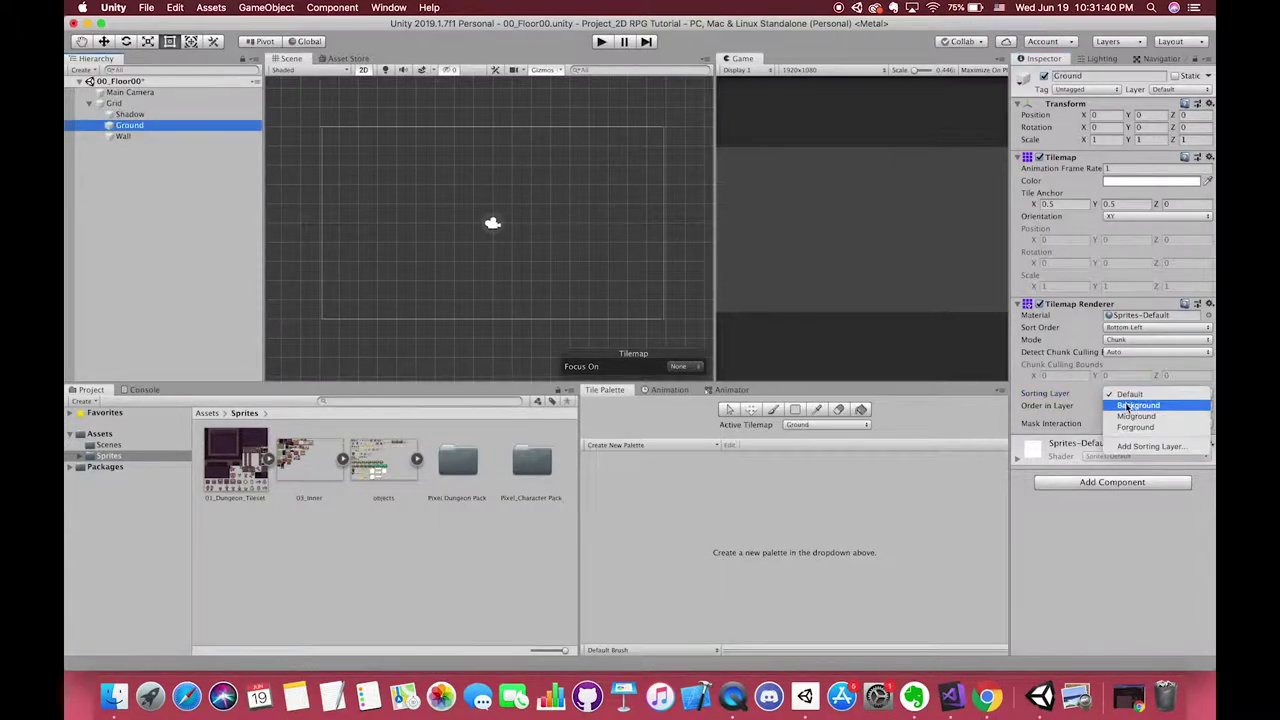
click(1125, 405)
click(1114, 406)
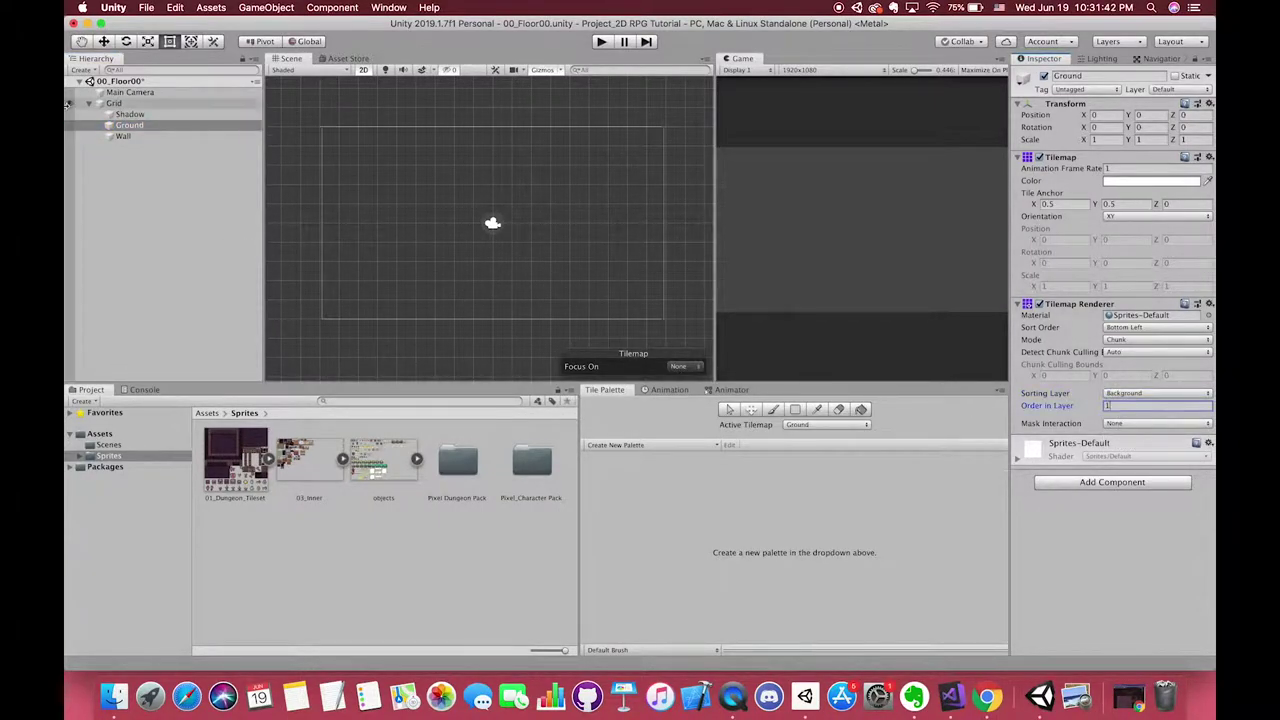
Assign the Wall tilemap to the Background sorting layer with its order in layer set to 2
click(123, 136)
click(1114, 395)
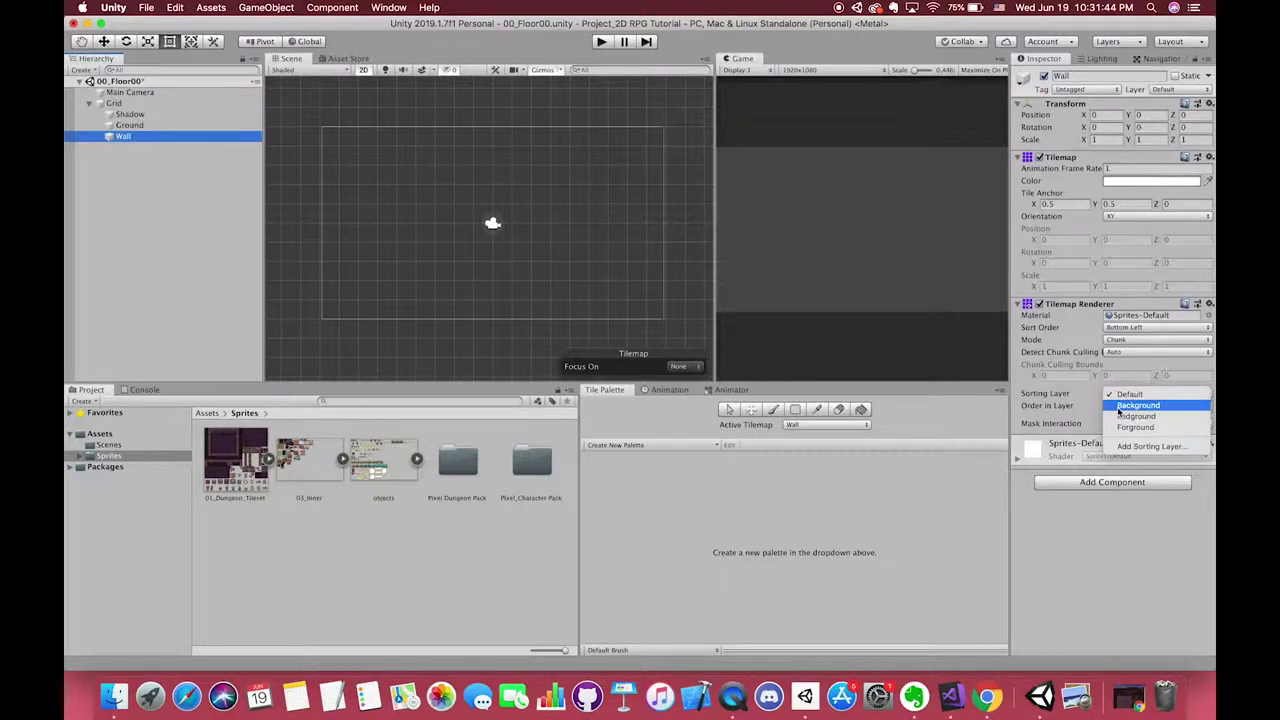
click(1126, 405)
click(1120, 406)
text(2)
click(291, 527)
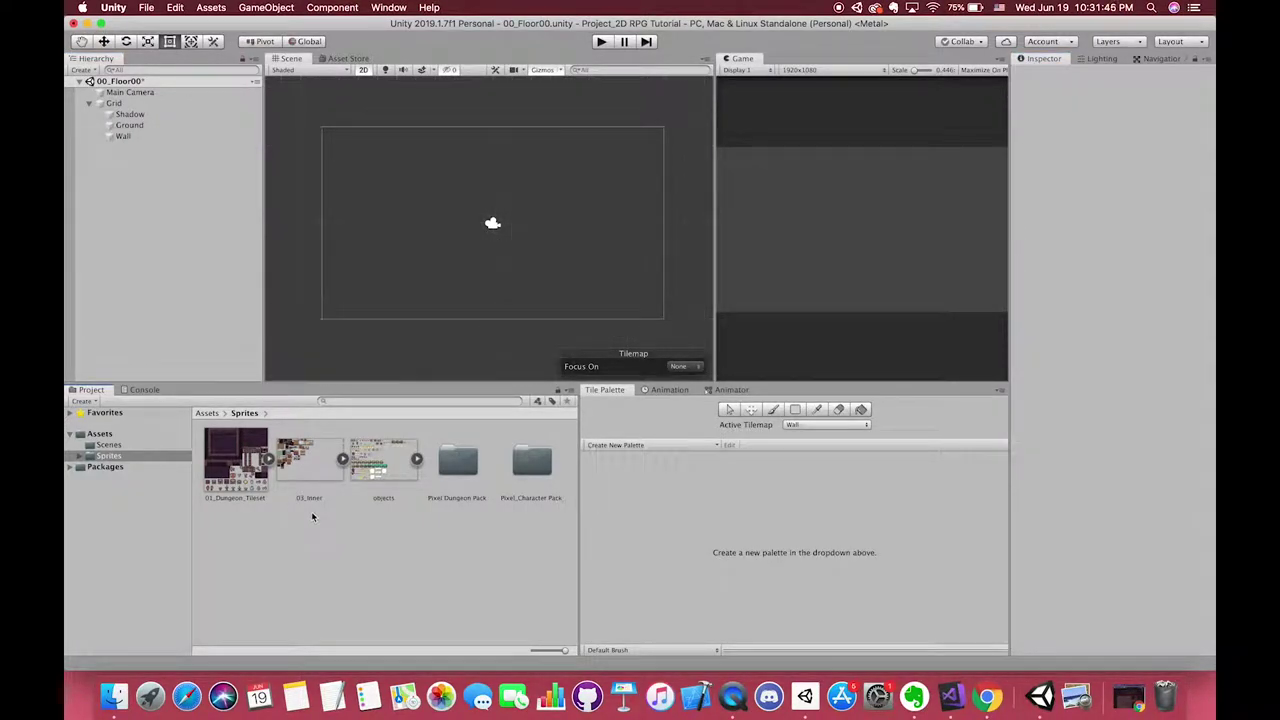
Set the Sprite Mode of the 01_Dungeon_Tileset texture to Multiple
click(236, 457)
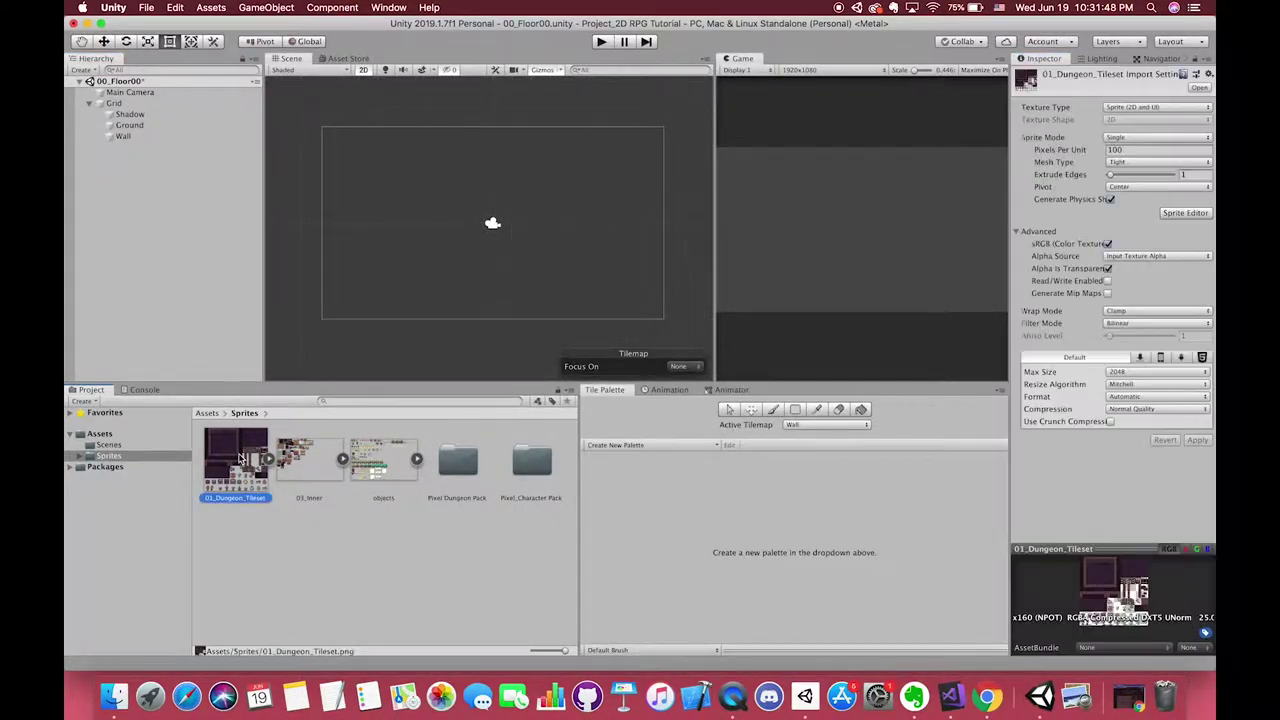
click(1121, 140)
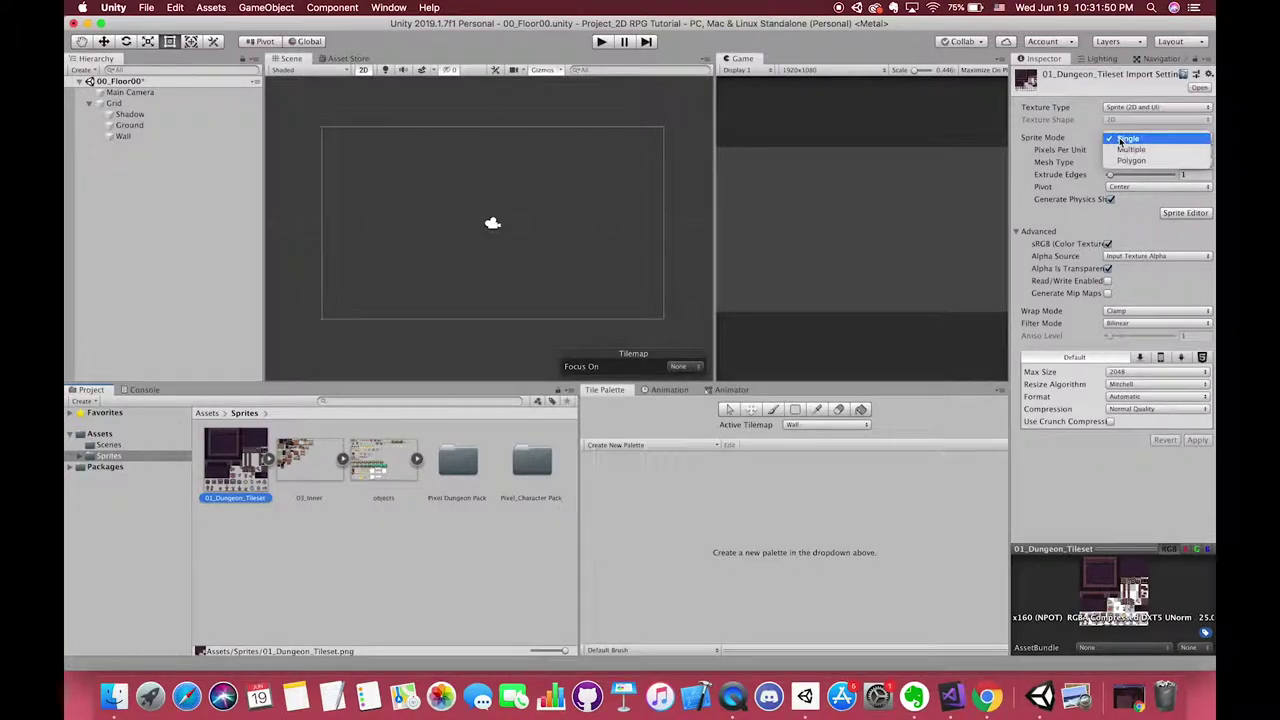
click(1124, 140)
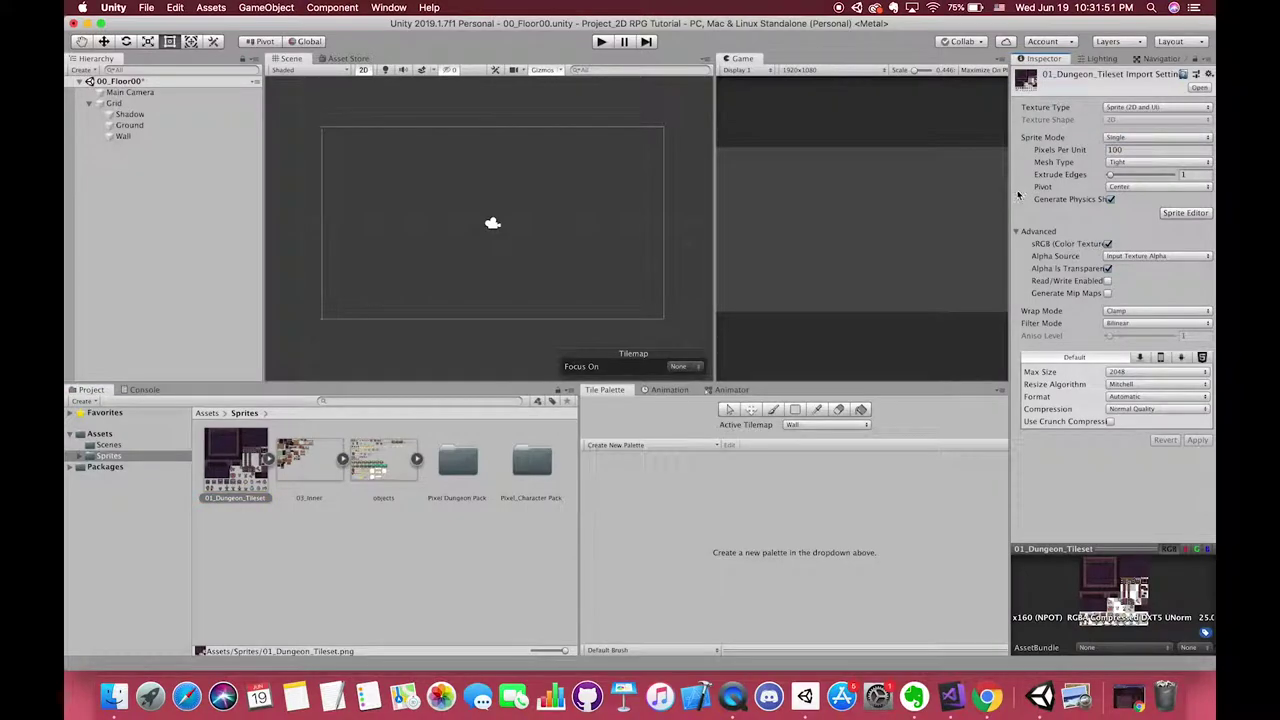
click(1124, 140)
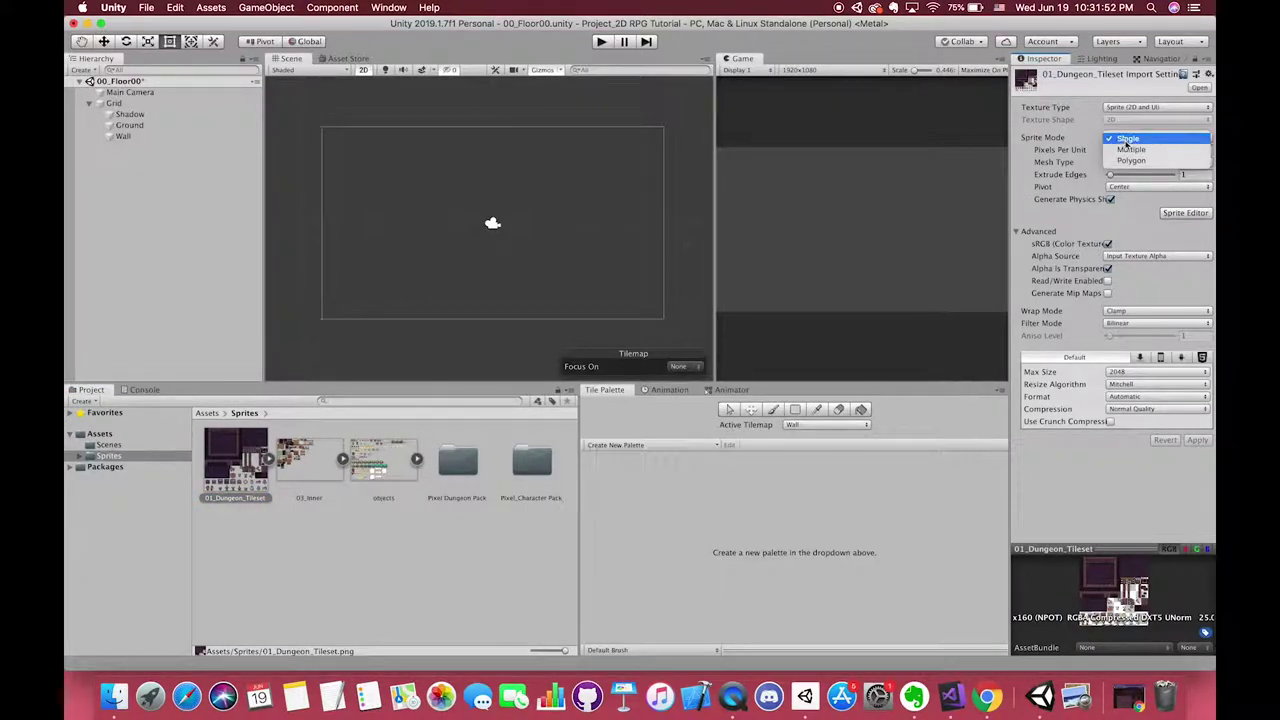
click(1134, 150)
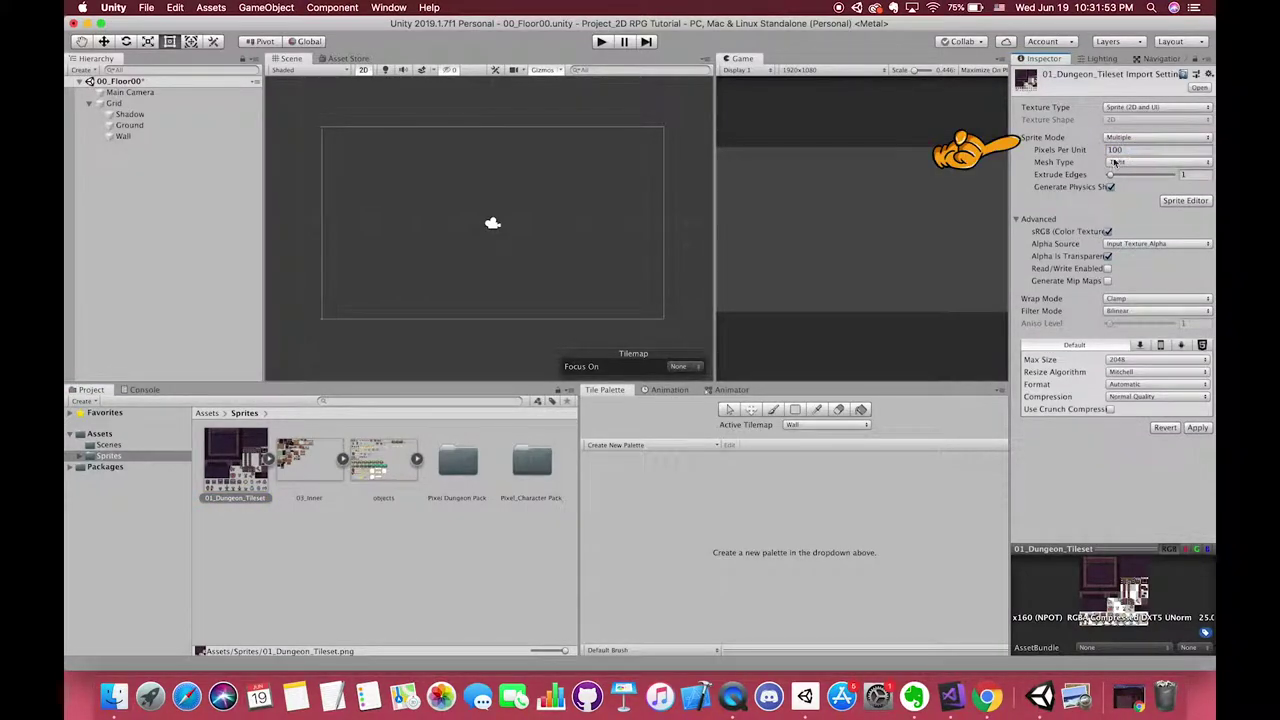
Widen the import settings area and set the tileset's Max Size to 256 and Filter Mode to Point (no filter)
drag(1010, 222, 1000, 224)
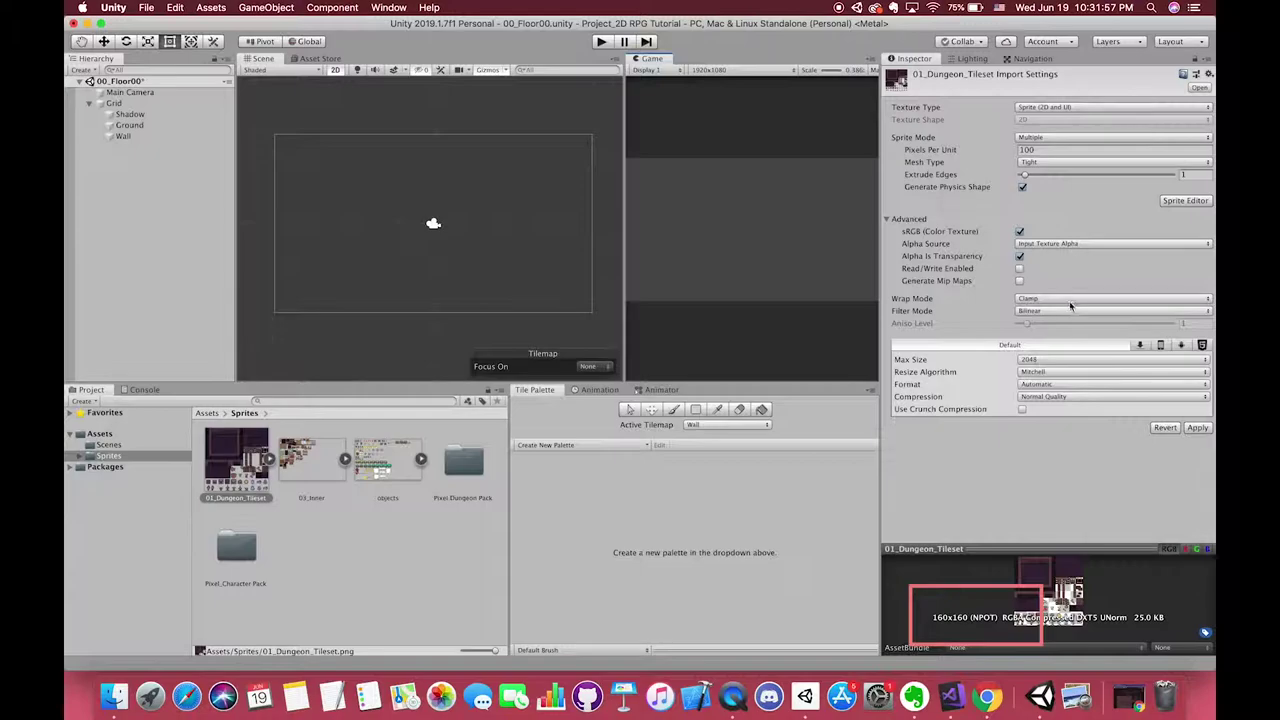
click(1036, 362)
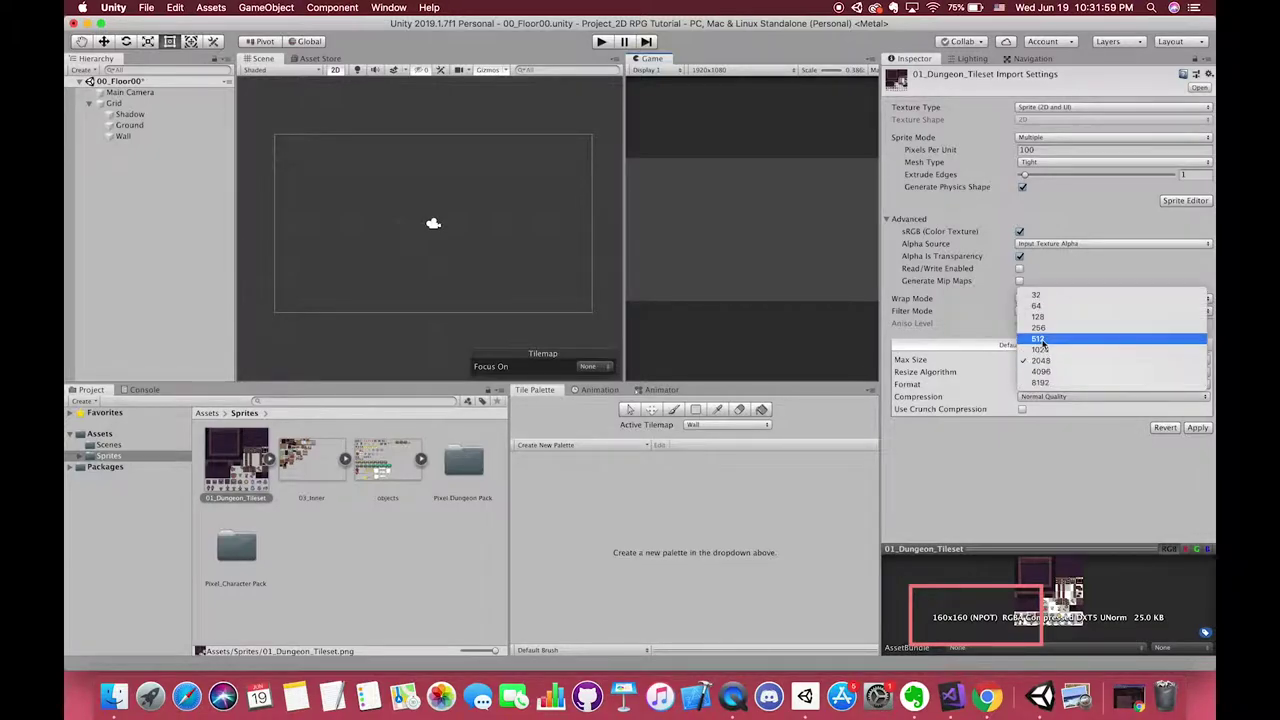
click(1038, 328)
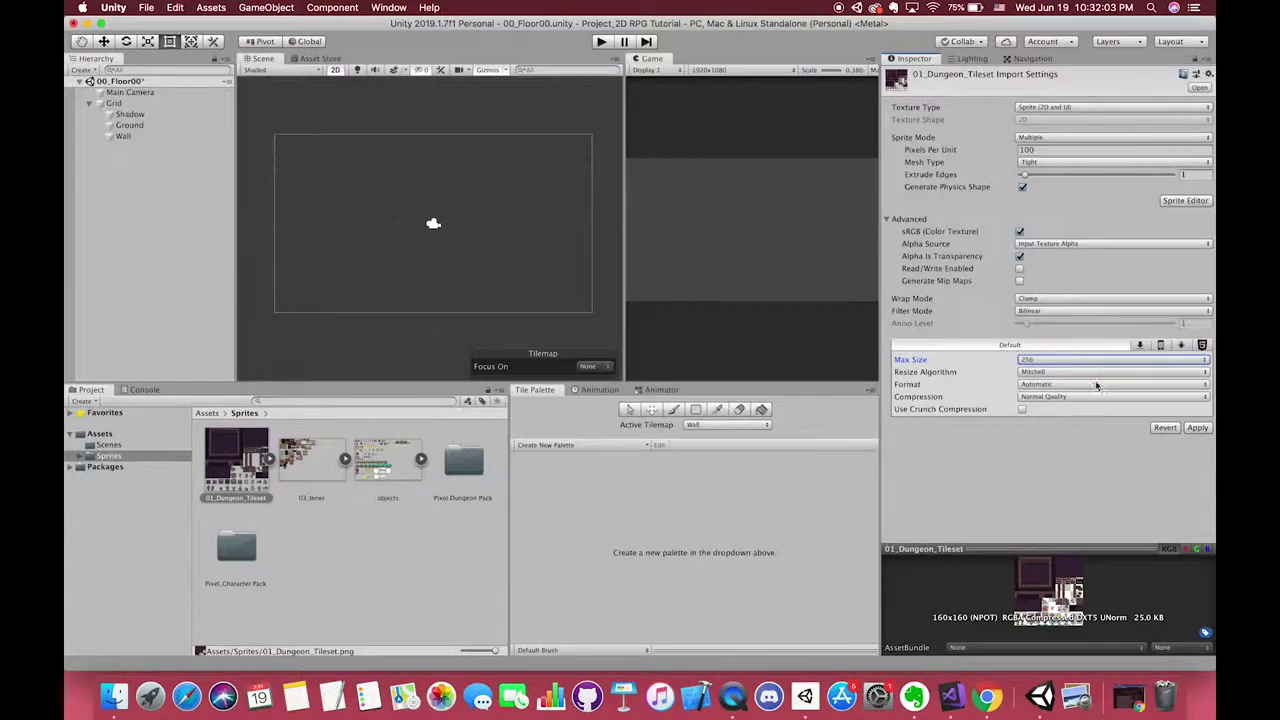
click(1040, 312)
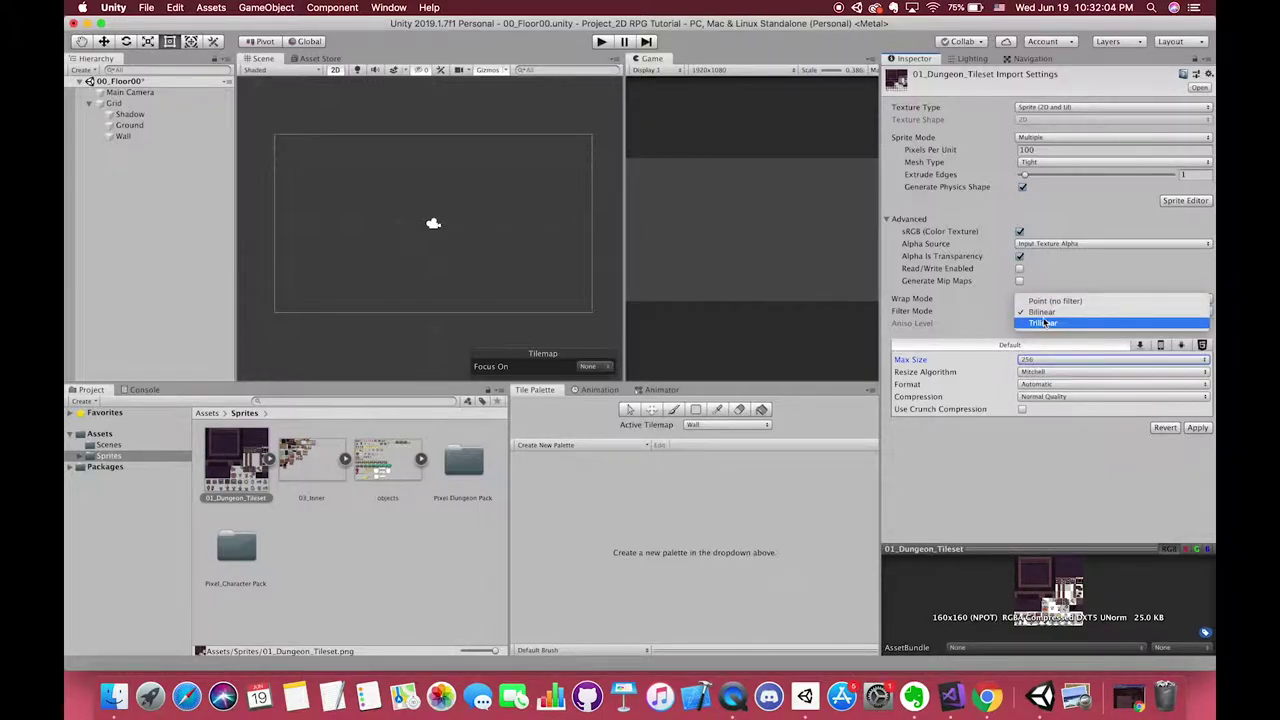
click(1045, 298)
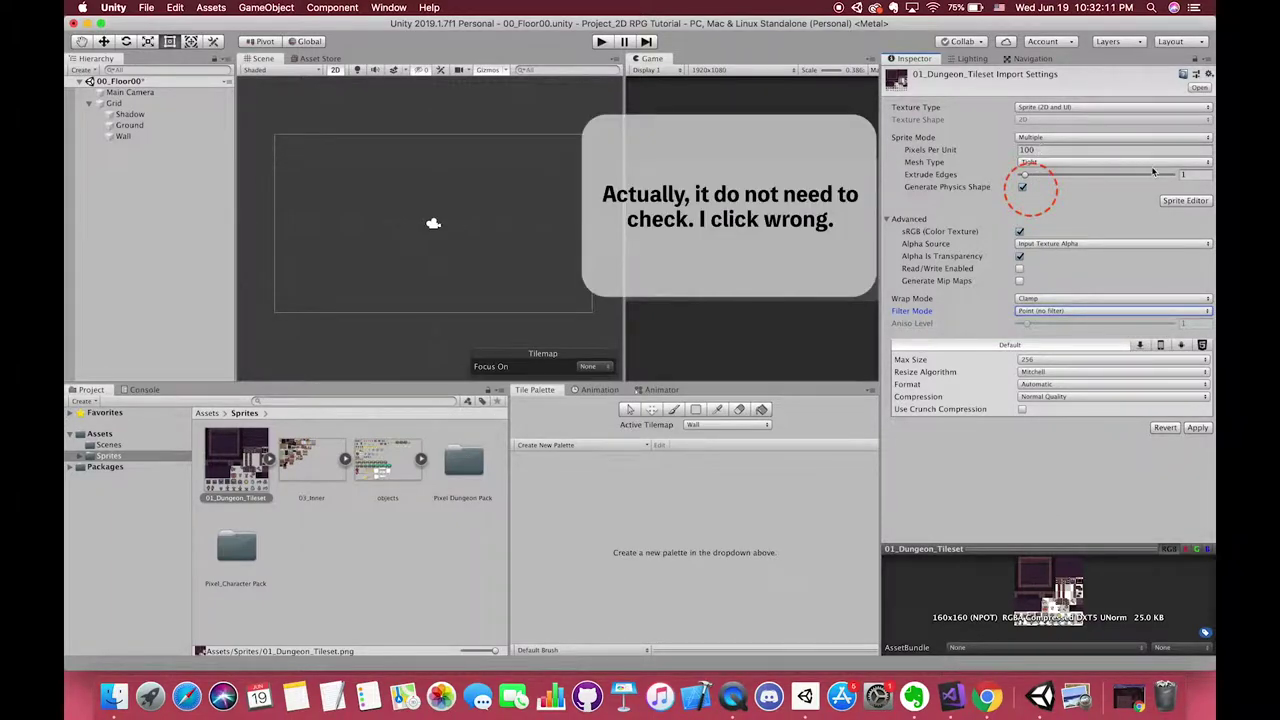
Turn off Generate Physics Shape for 01_Dungeon_Tileset and open it in the Sprite Editor, applying the pending import settings
click(1175, 188)
click(1176, 198)
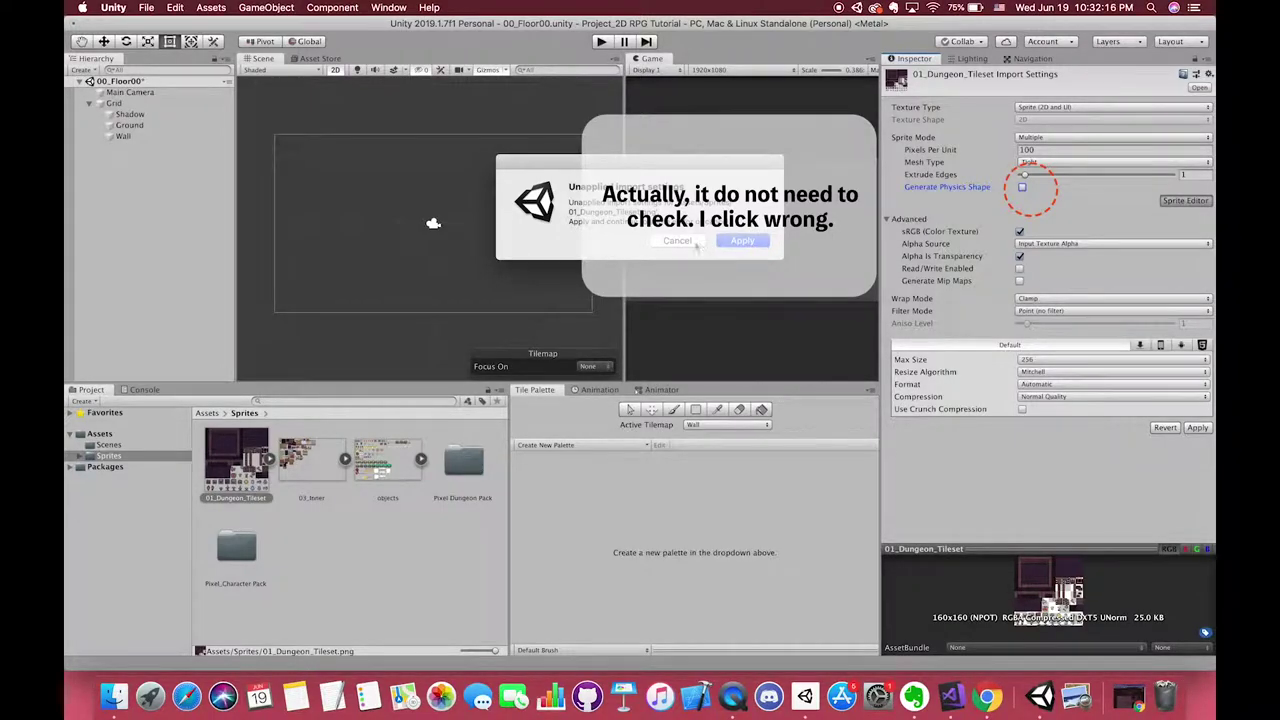
click(744, 242)
click(1182, 201)
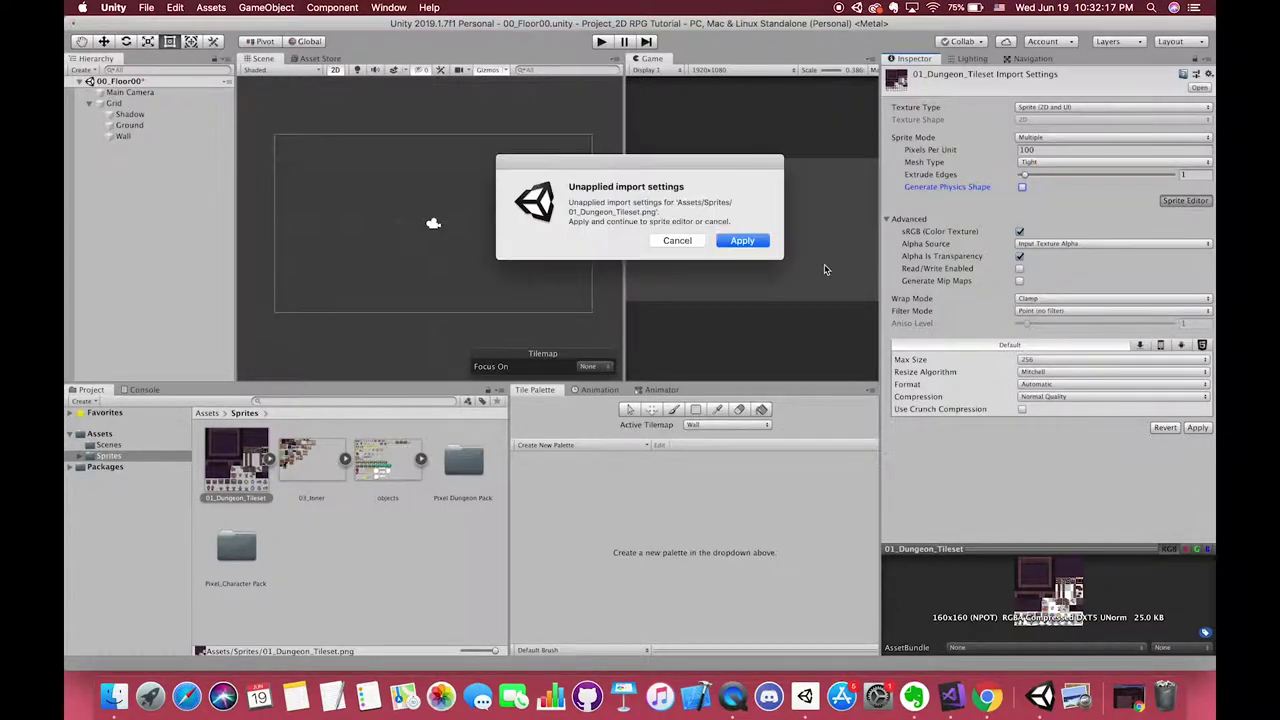
click(745, 242)
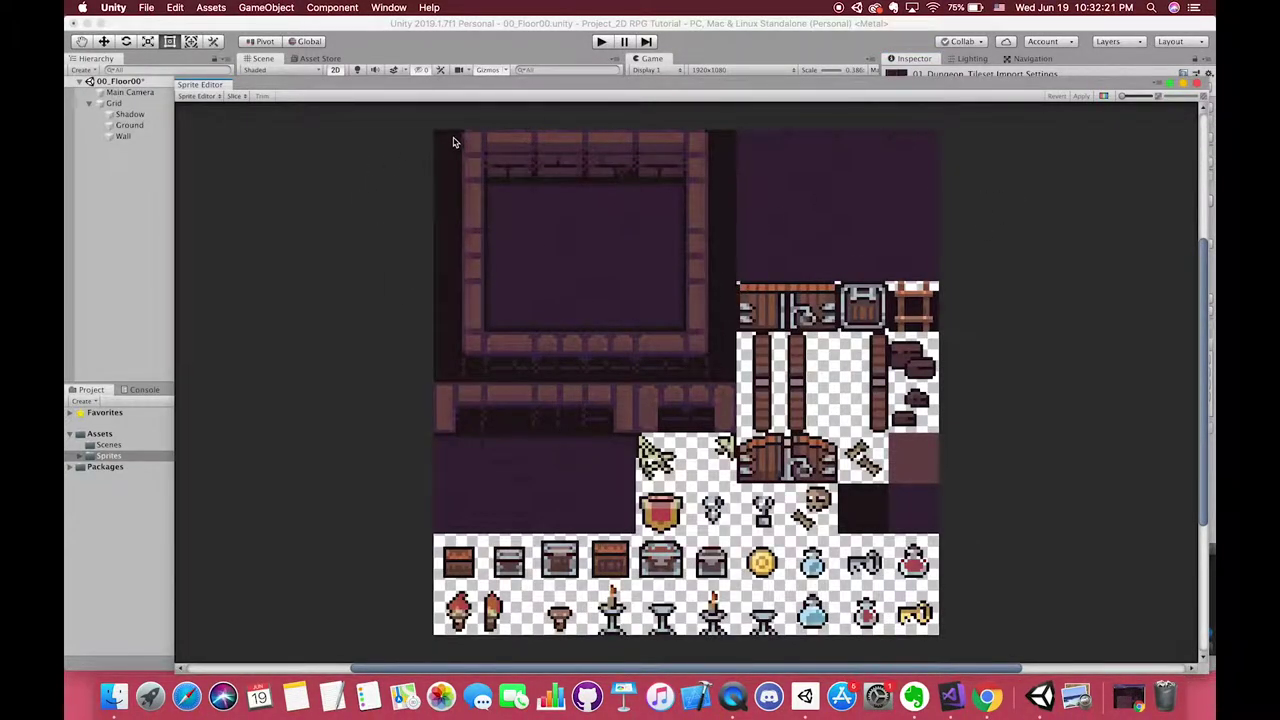
Outline the tileset's first corner tile to gauge its size, and slice the sheet by 16 x 16 pixel cells, applying the result
drag(434, 130, 484, 182)
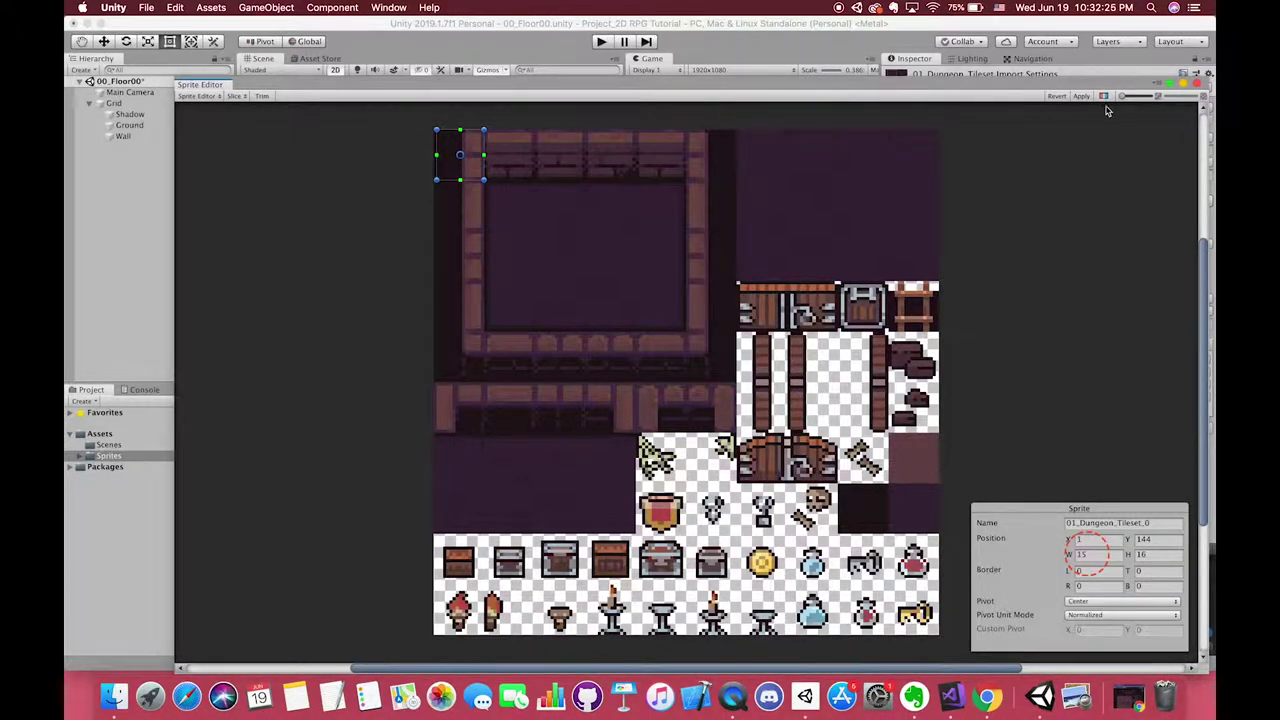
click(237, 96)
click(355, 111)
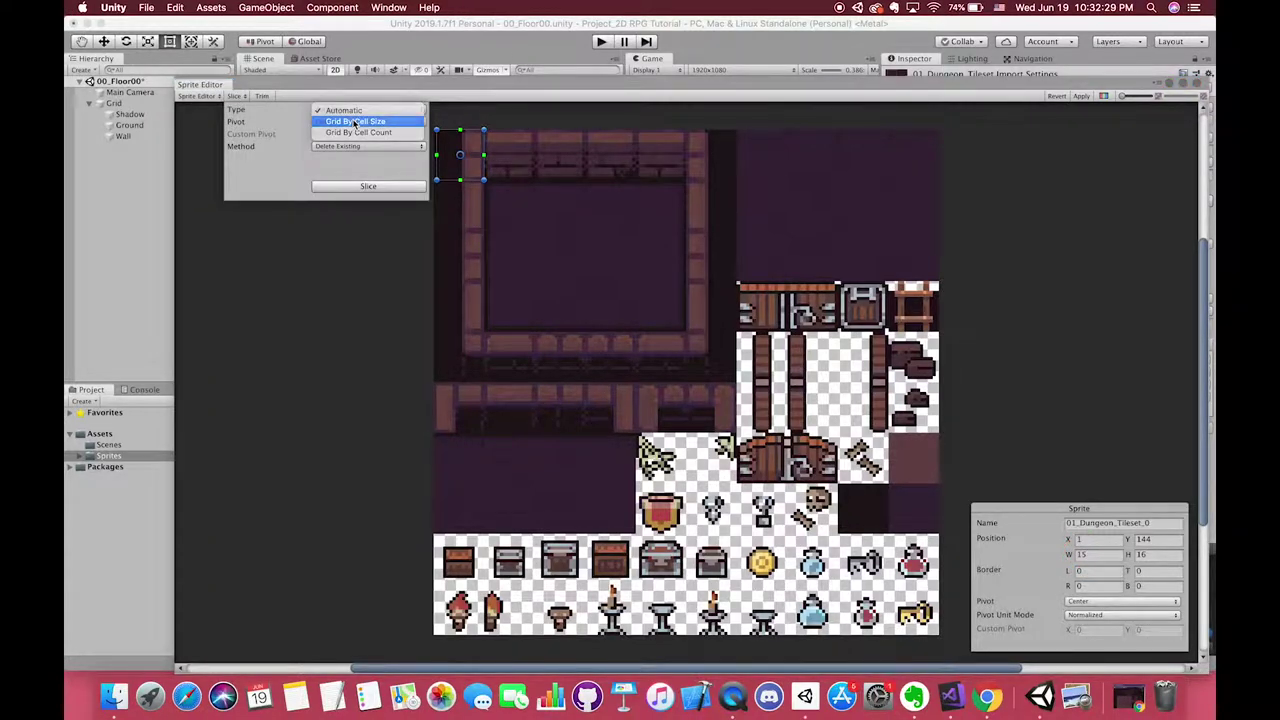
click(355, 122)
click(339, 123)
text(16)
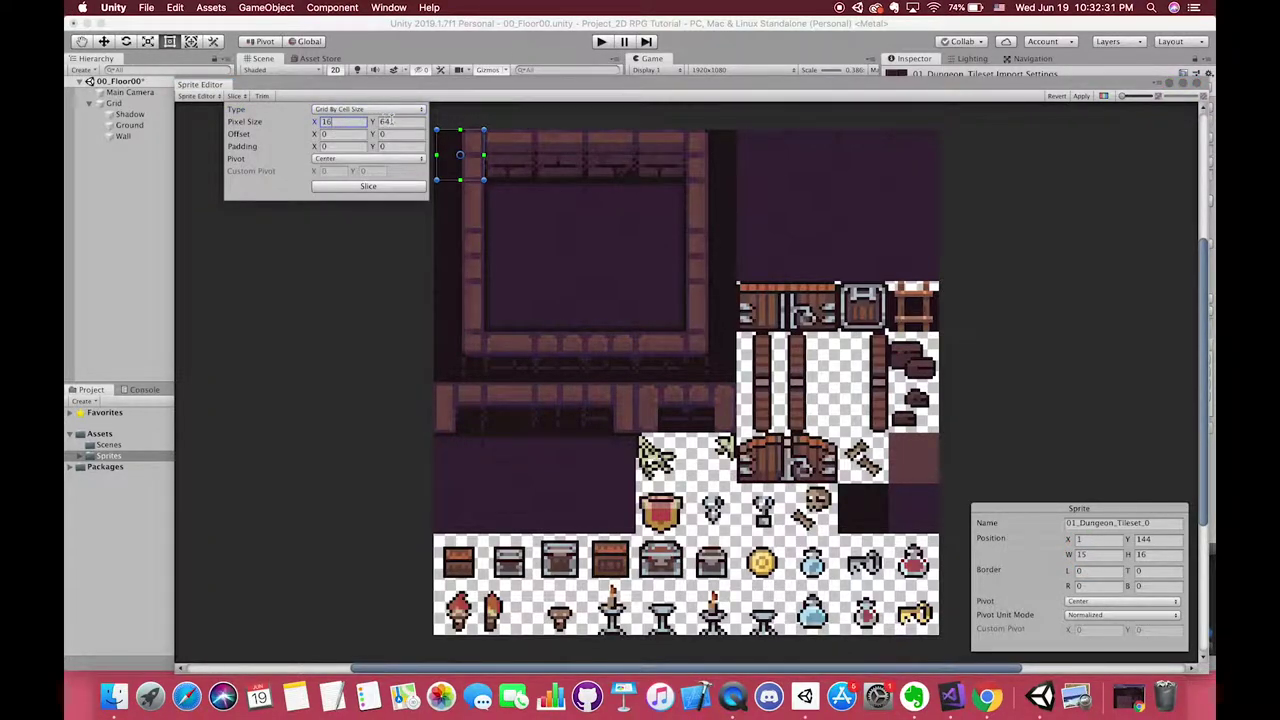
click(392, 121)
text(16)
click(410, 188)
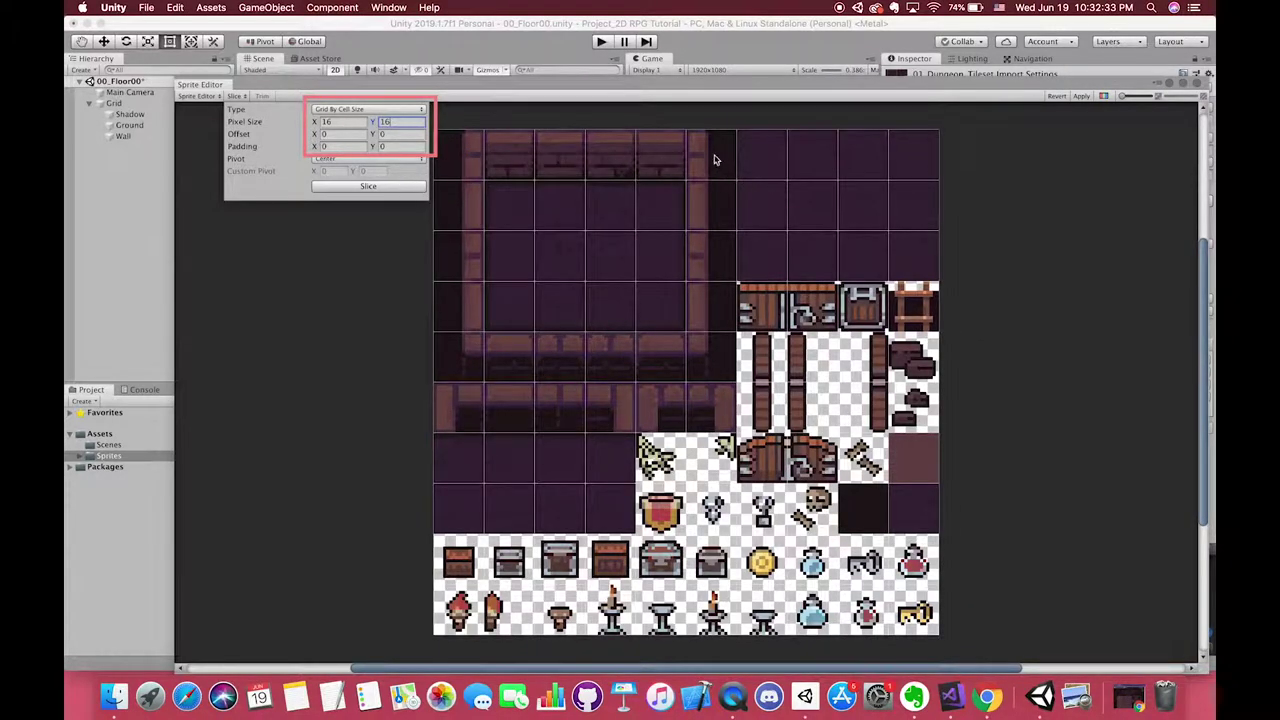
click(1086, 97)
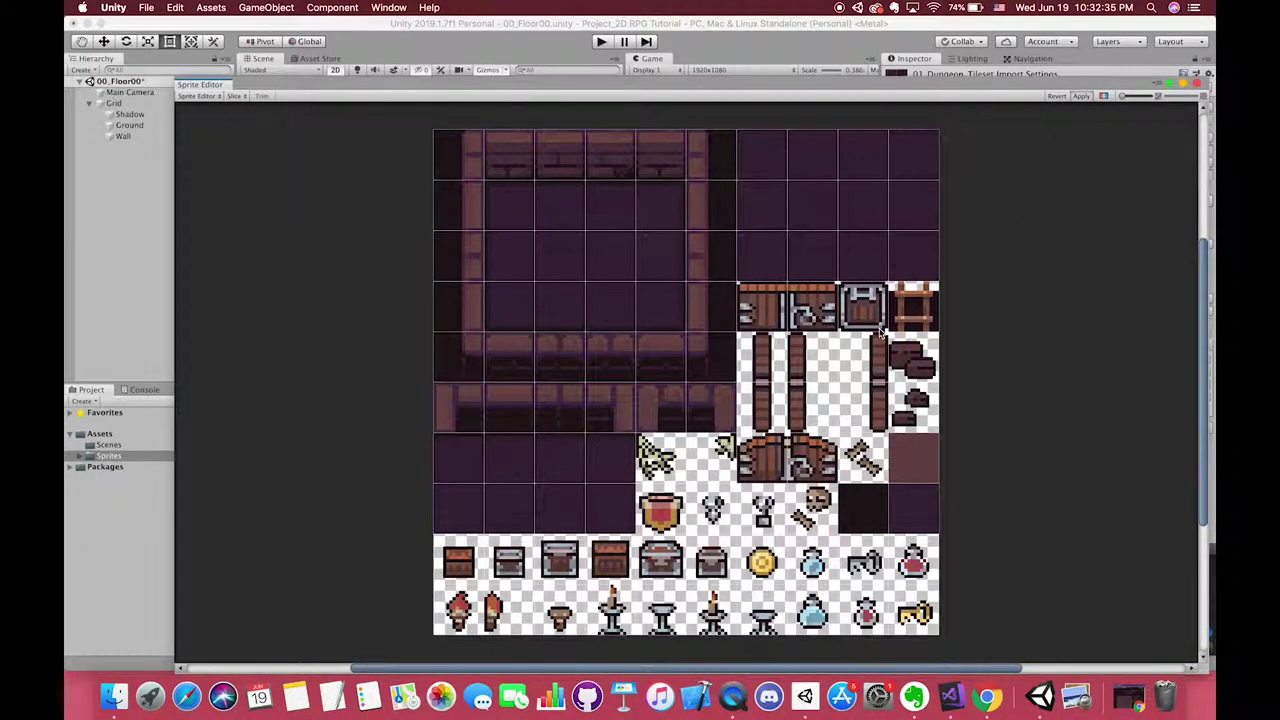
Close the Sprite Editor with the slicing applied, and set the tileset's Pixels Per Unit to 16, applying the import settings
click(1081, 96)
click(1198, 85)
double_click(1035, 150)
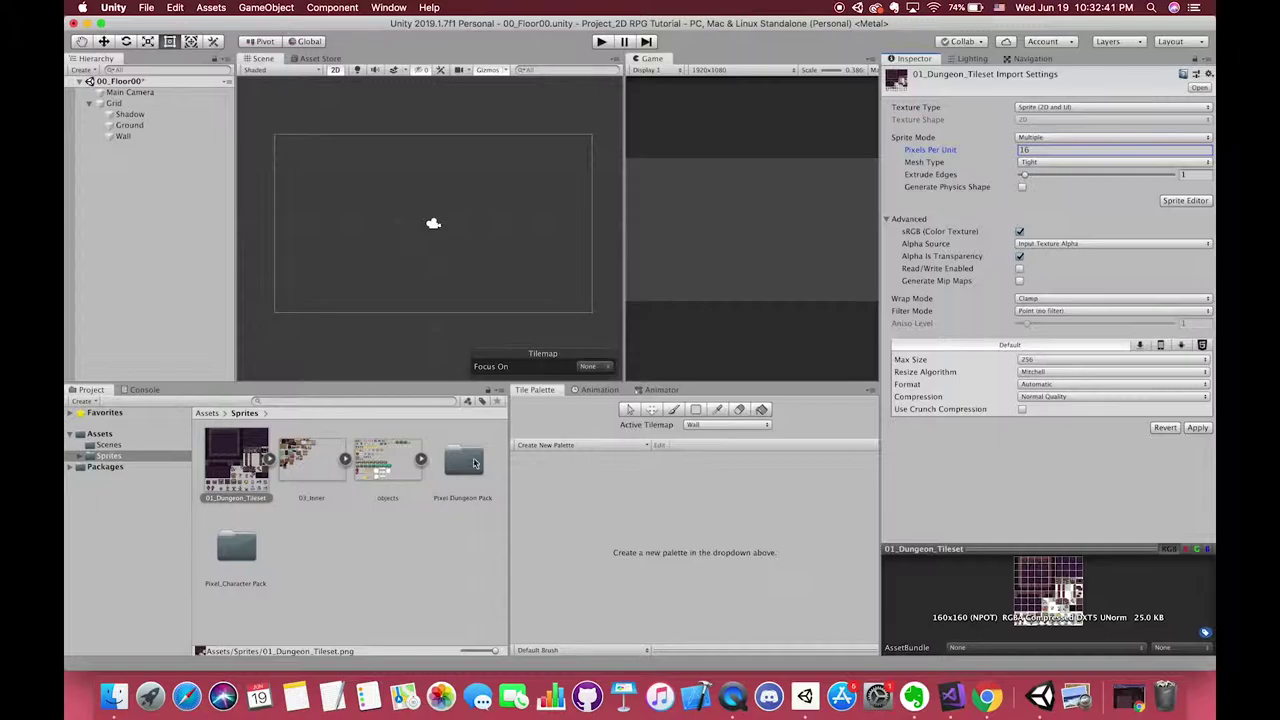
click(548, 446)
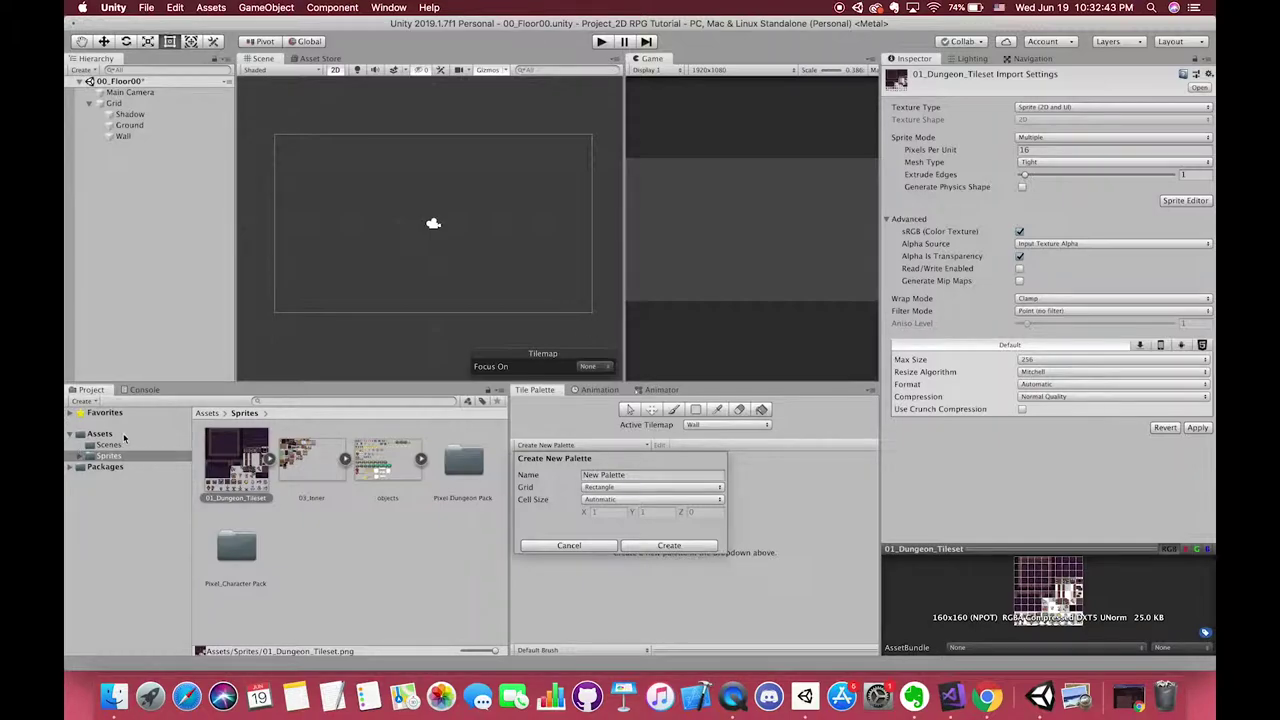
click(124, 437)
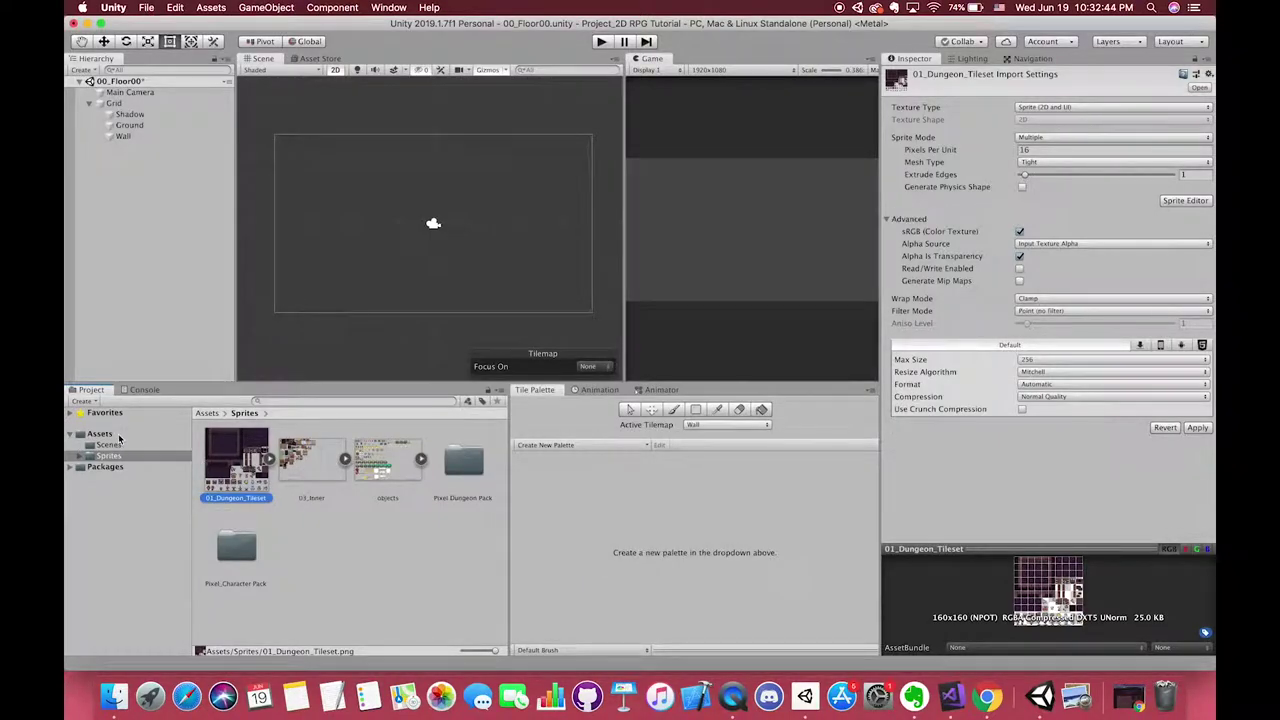
click(100, 434)
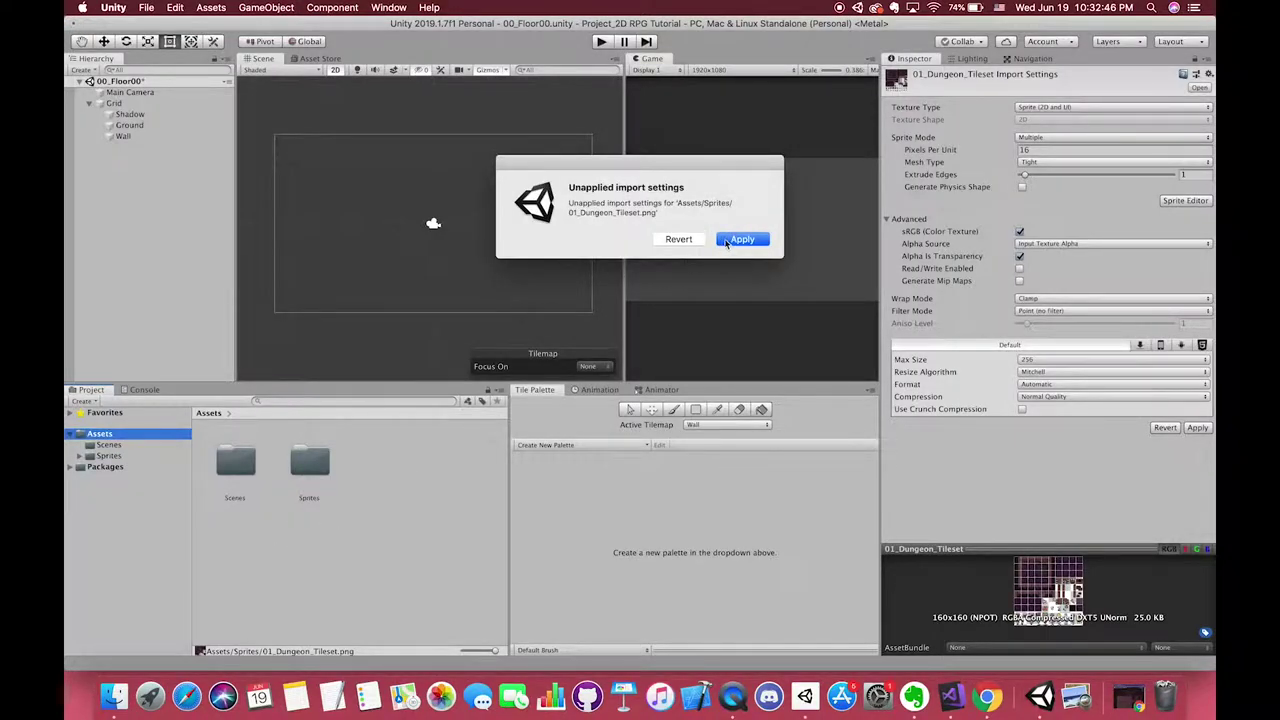
click(735, 241)
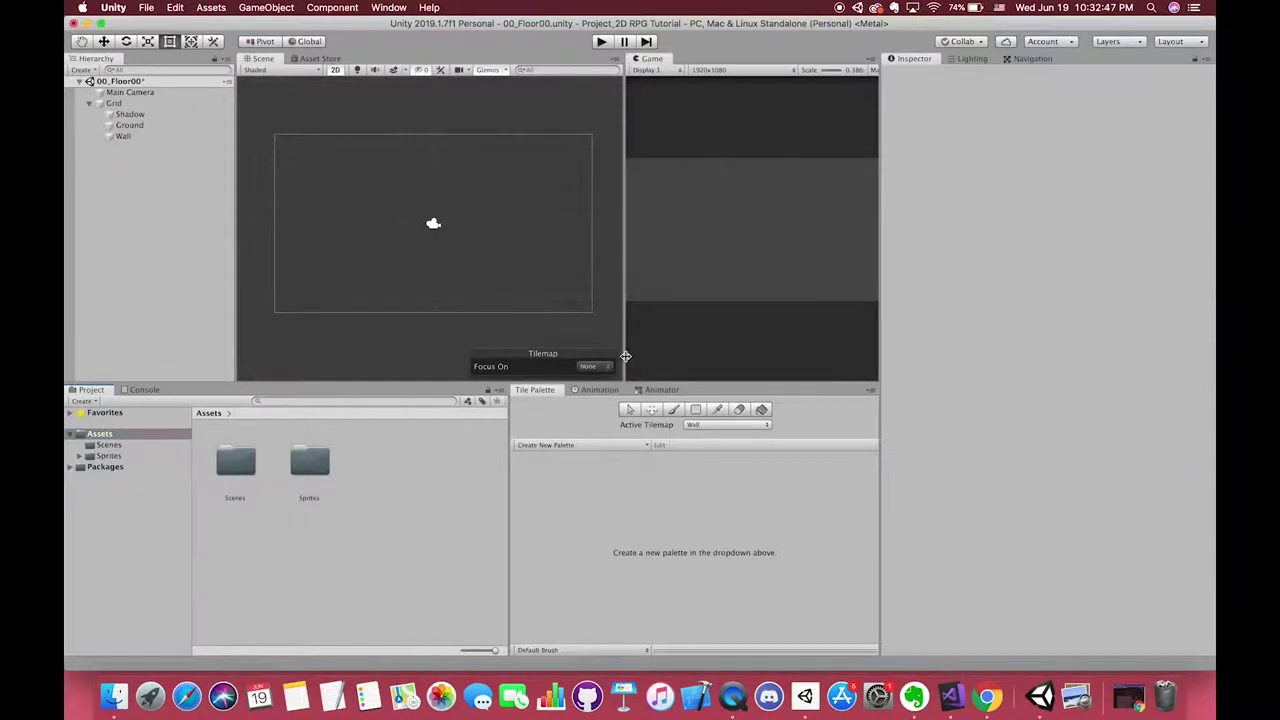
Create a folder named Palettes in the project's Assets folder
right_click(258, 525)
mouse_move(330, 360)
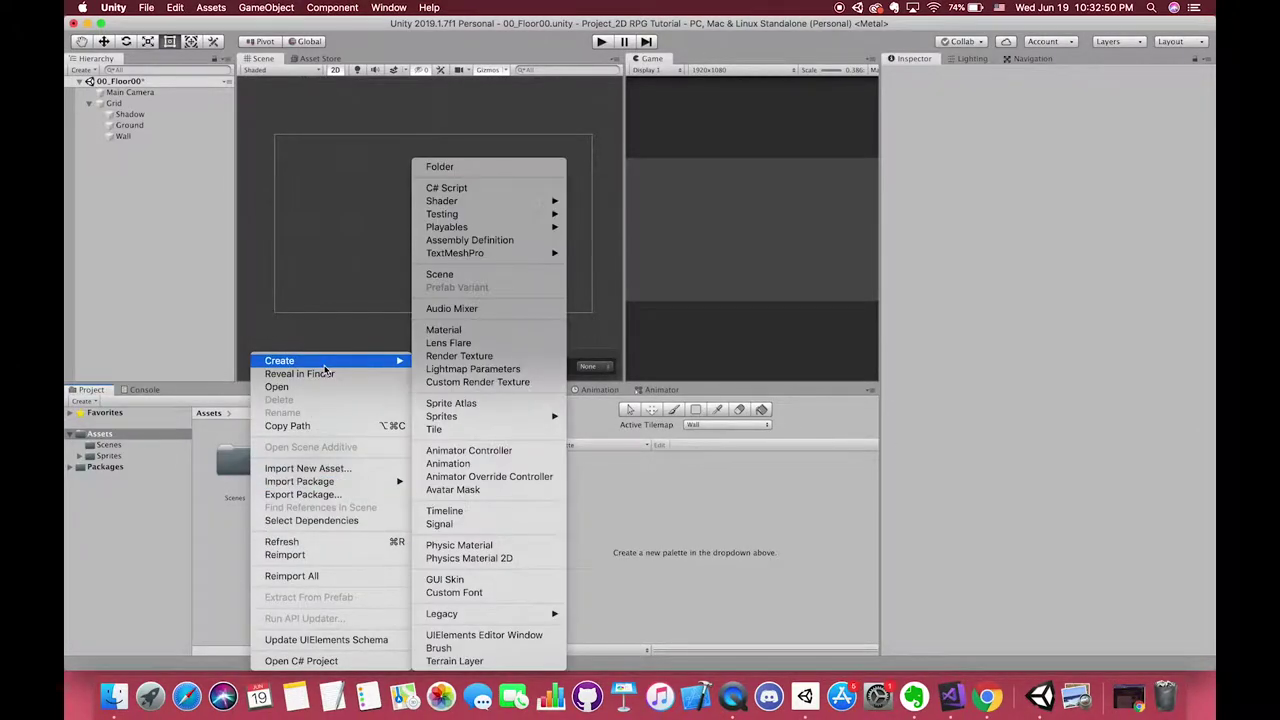
click(490, 167)
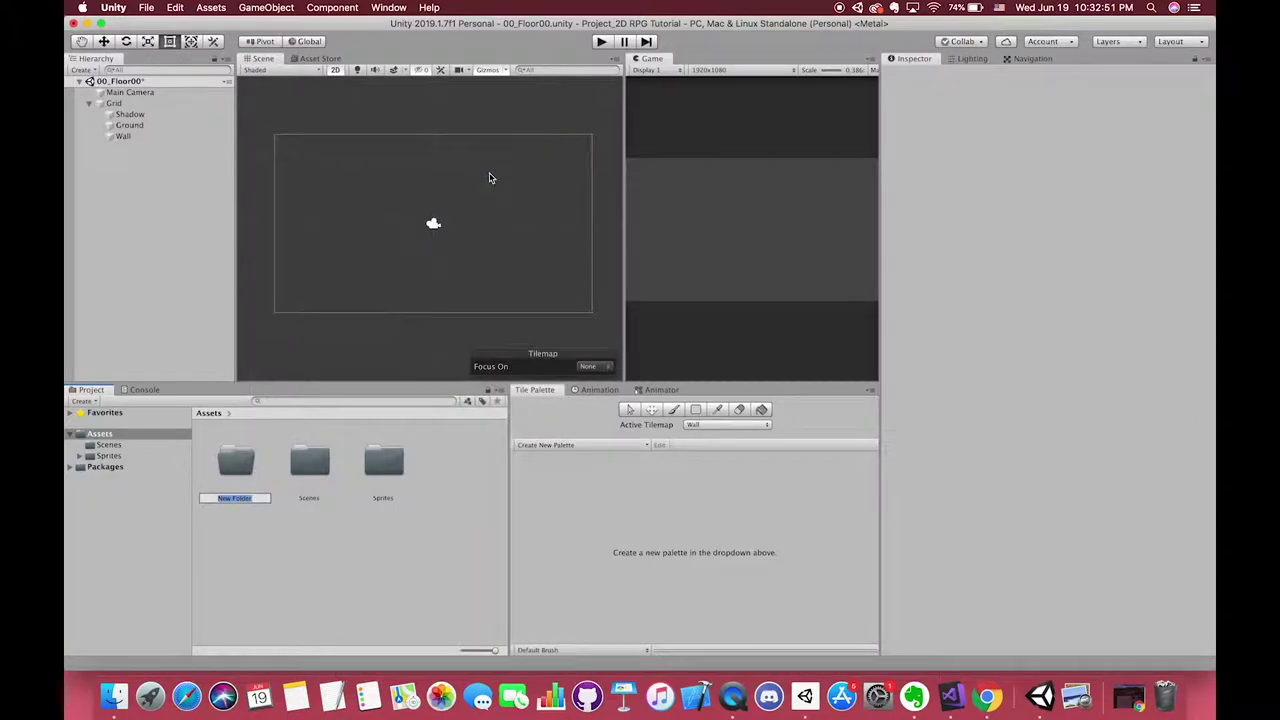
text(Palettes)
key(Return)
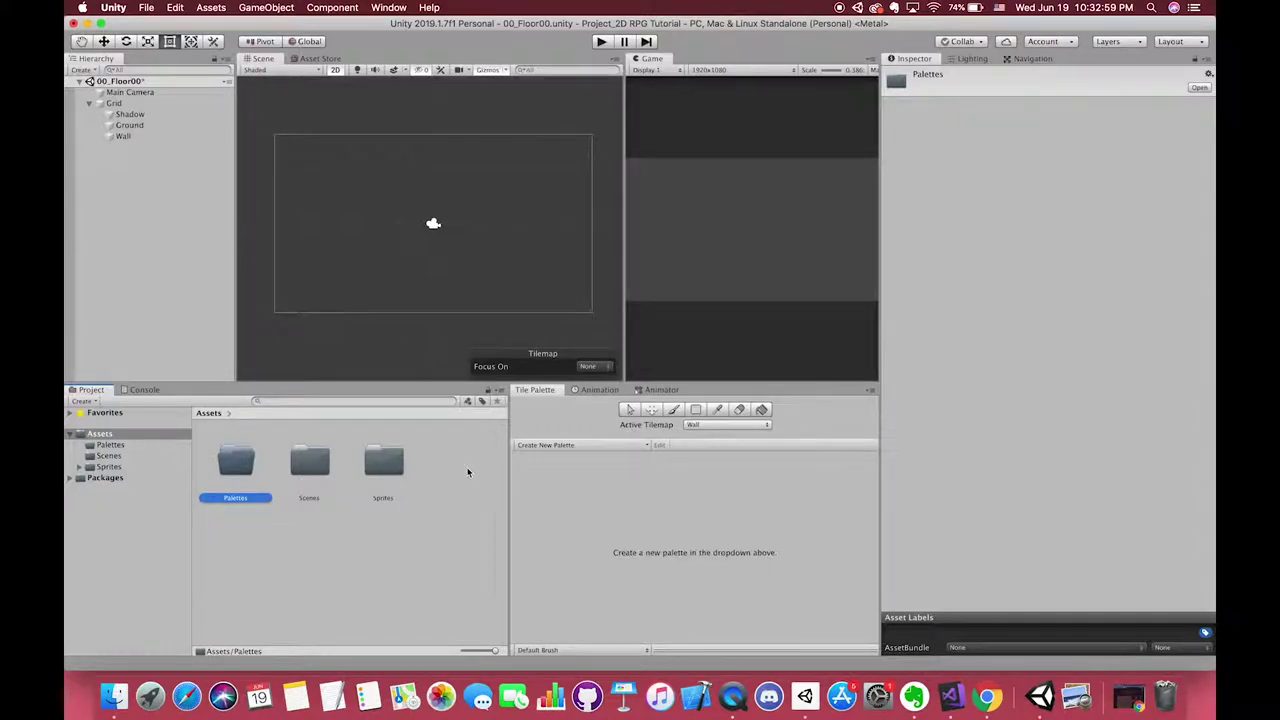
click(546, 447)
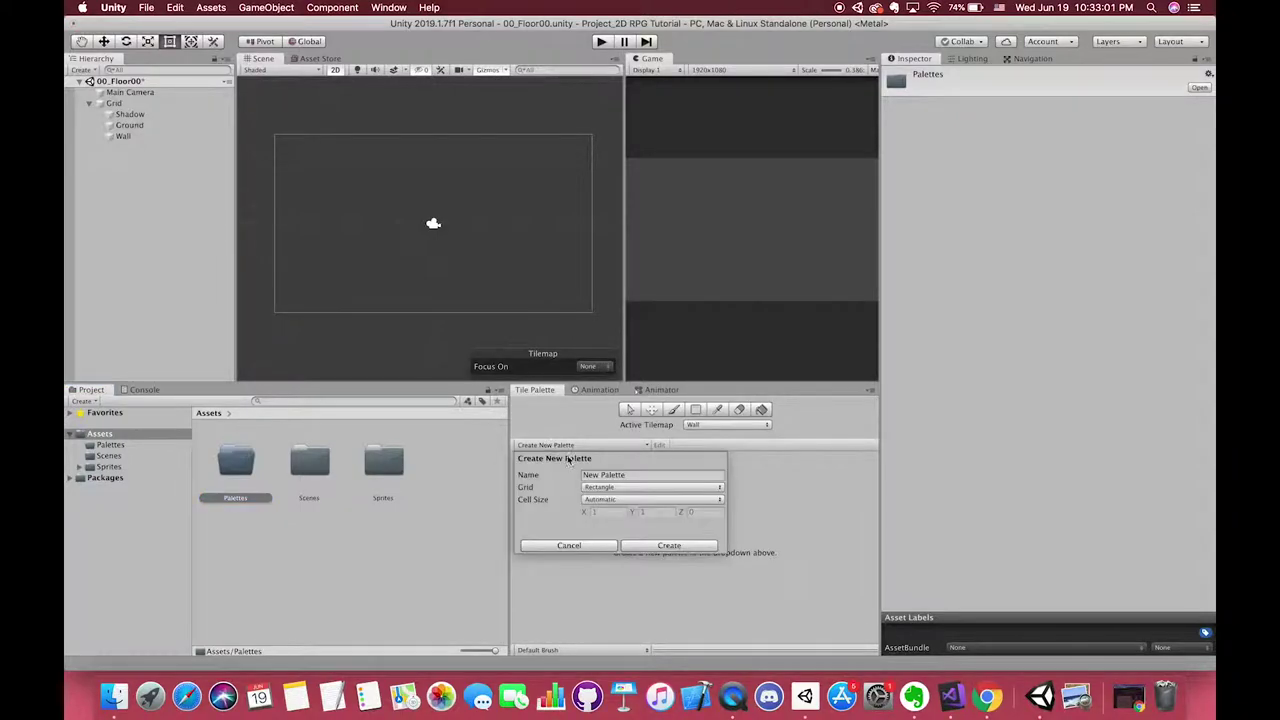
click(622, 474)
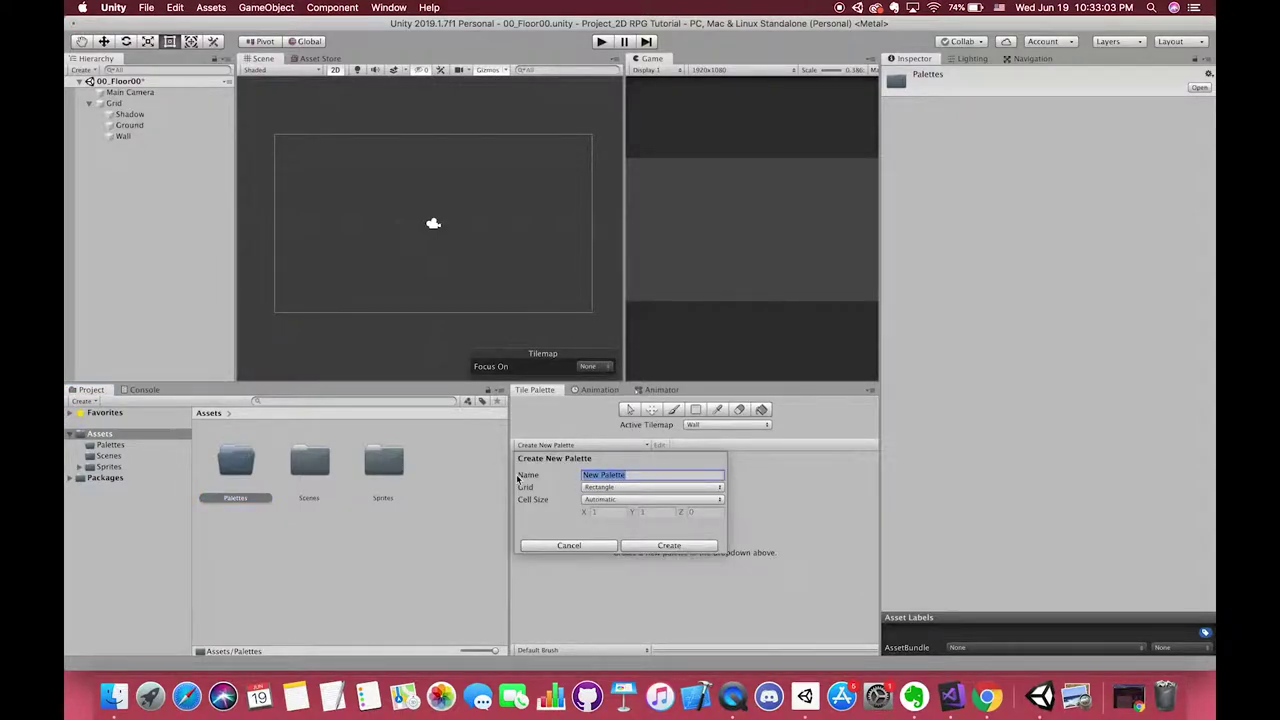
click(368, 476)
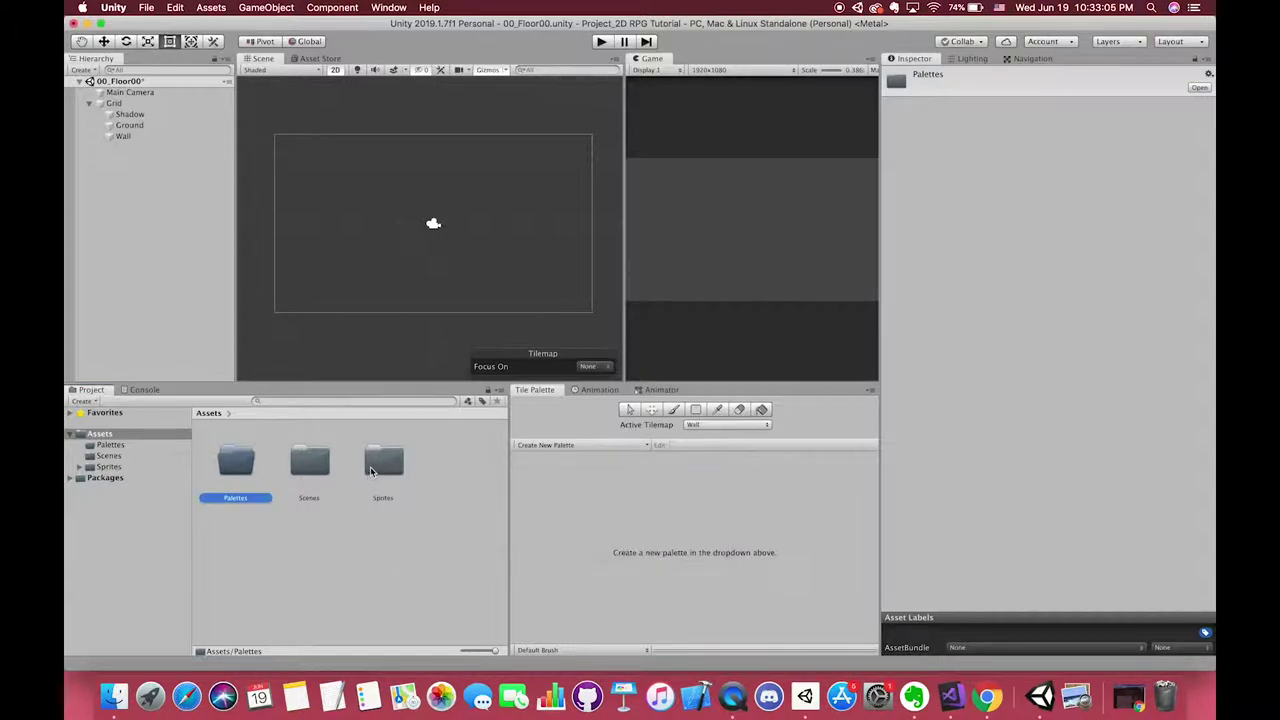
Create a new rectangular tile palette named Dungeon Palette with automatic cell size, saved in the Assets/Palettes folder
double_click(383, 461)
click(556, 444)
click(602, 474)
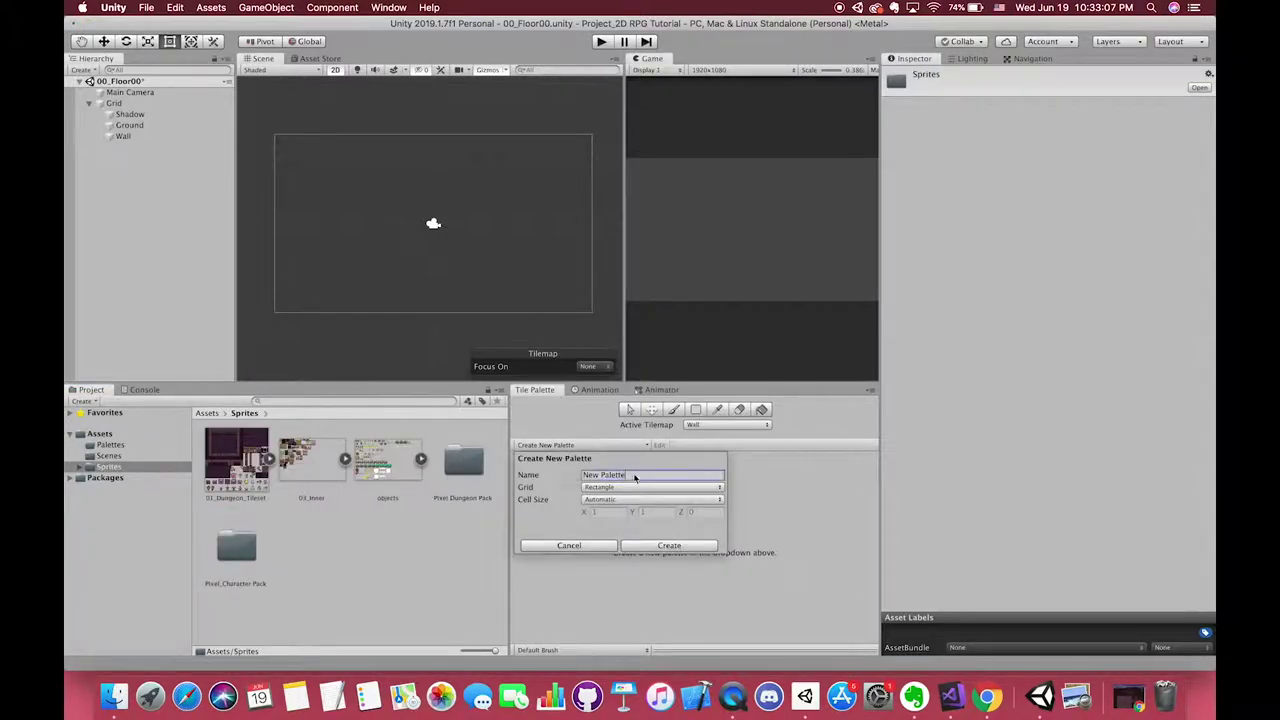
text(Dungeon)
click(641, 545)
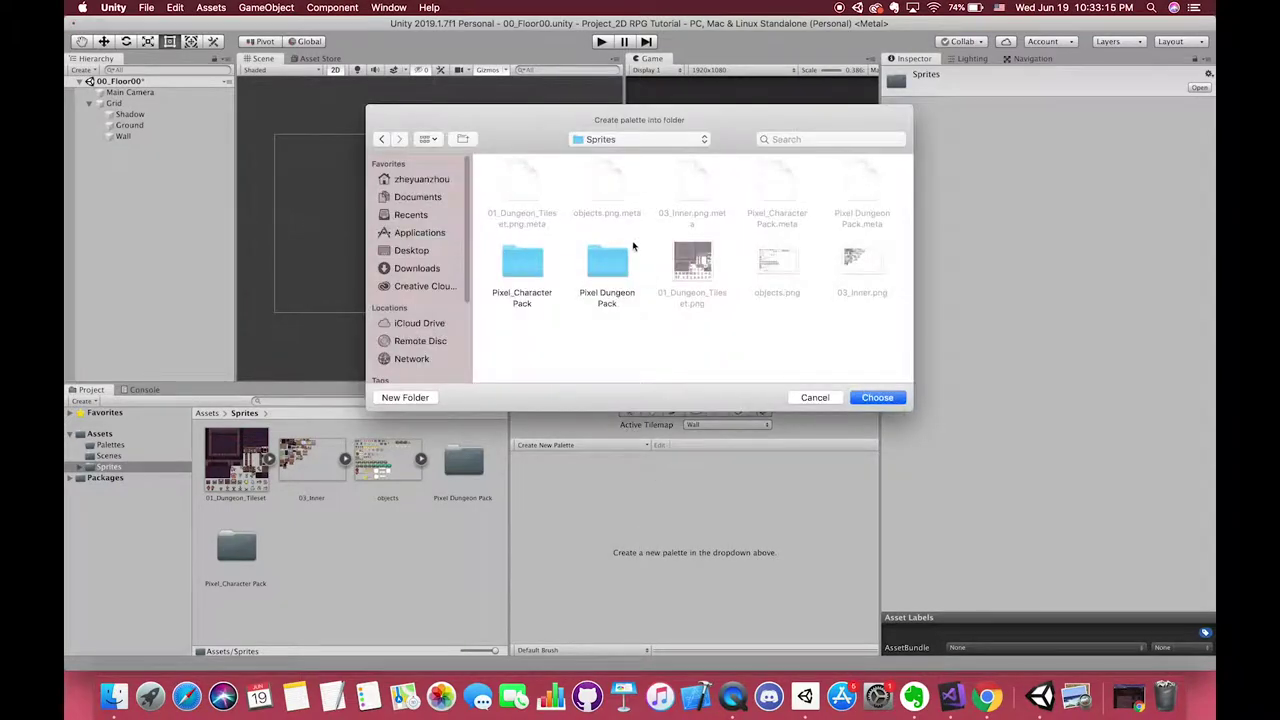
click(640, 139)
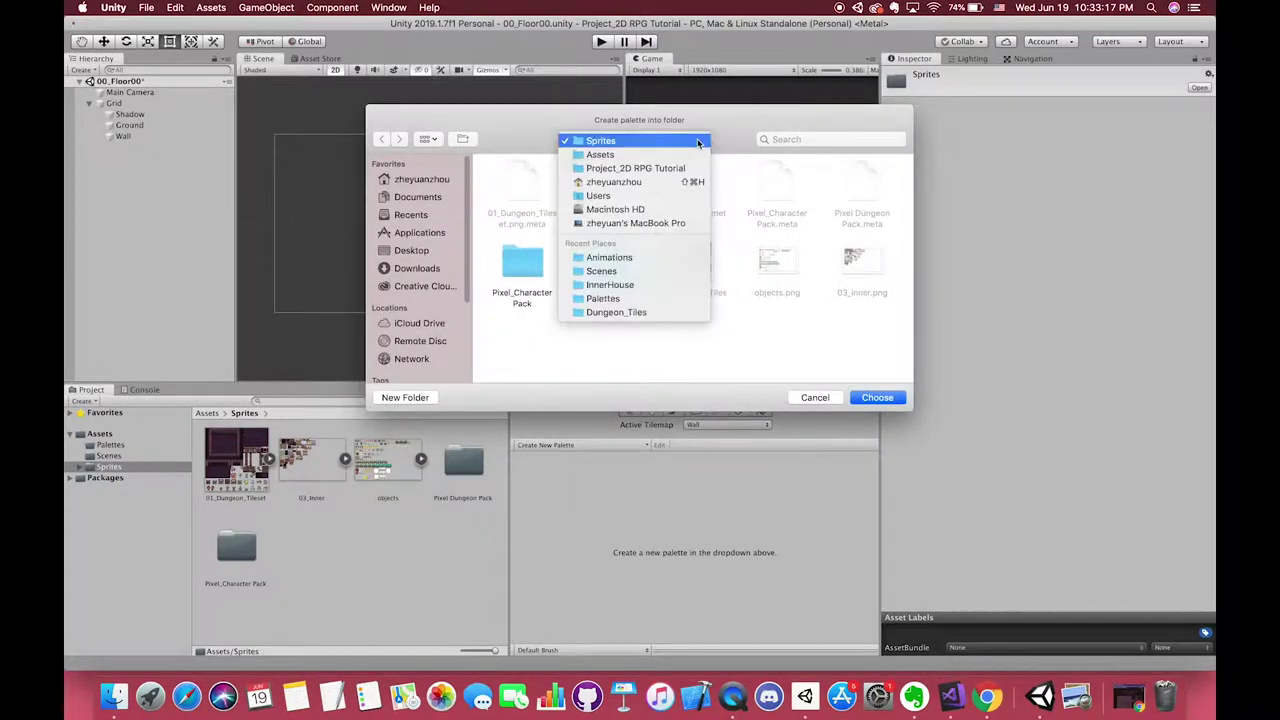
click(640, 152)
double_click(607, 185)
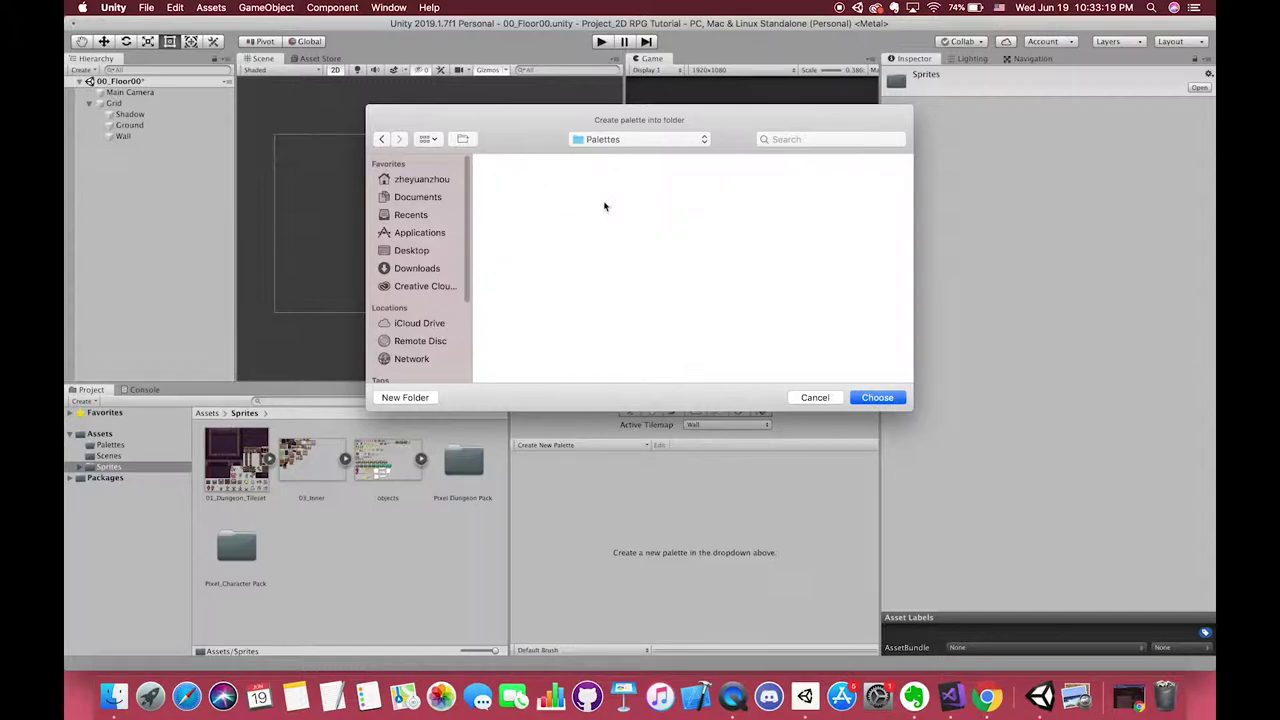
click(866, 398)
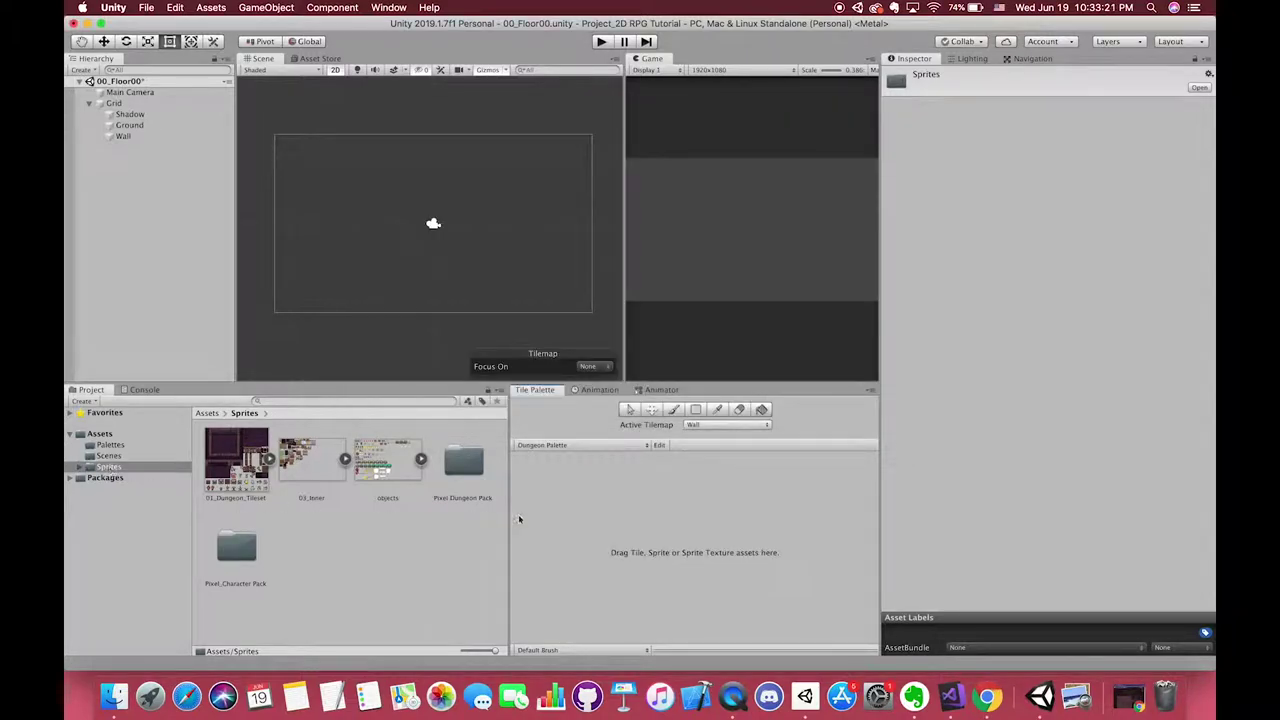
Check the palette list and the Palettes folder for the Dungeon Palette asset
click(540, 445)
click(535, 460)
click(110, 444)
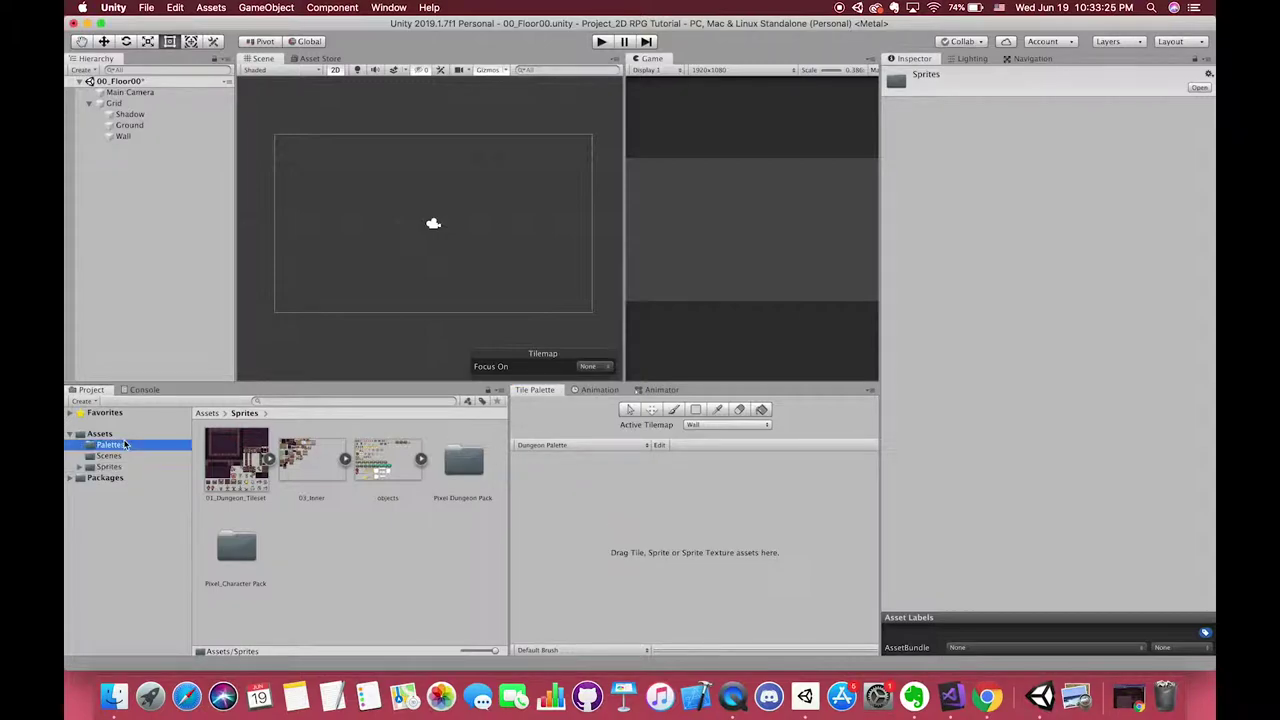
click(228, 459)
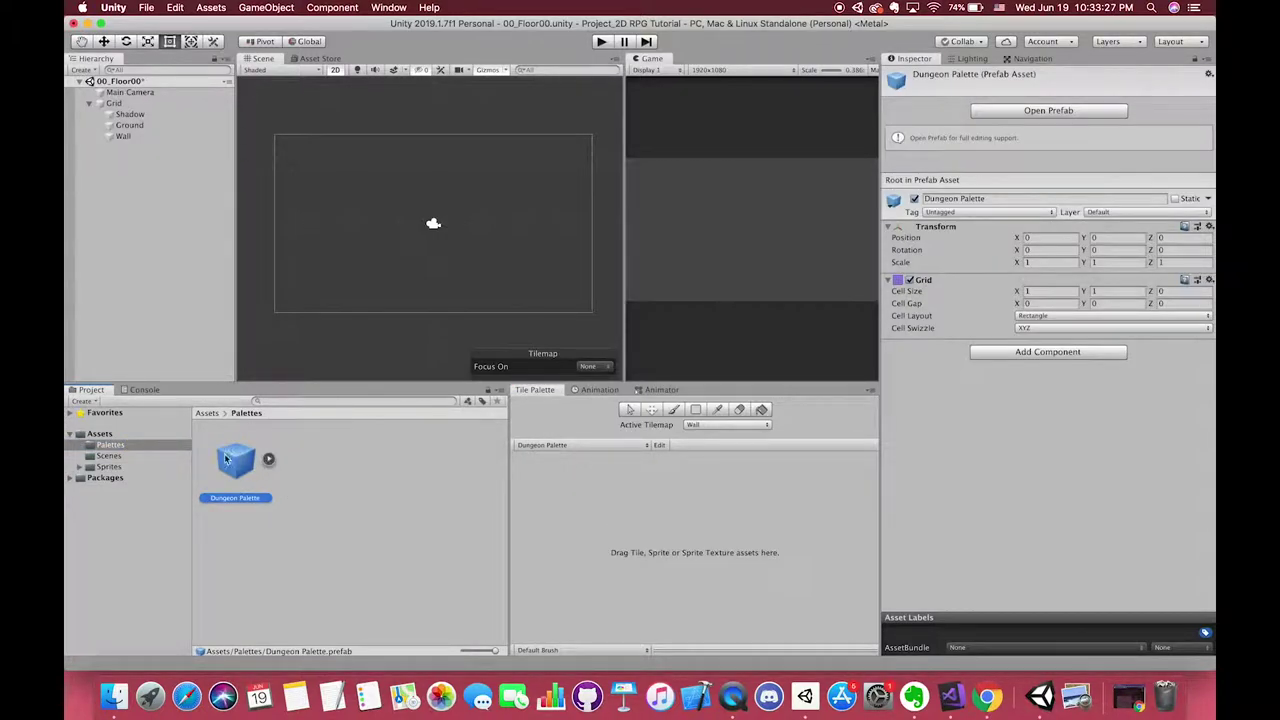
Add 01_Dungeon_Tileset from Sprites to the Dungeon Palette, generating its tiles into a new Tiles folder inside Palettes
click(108, 466)
drag(245, 456, 578, 500)
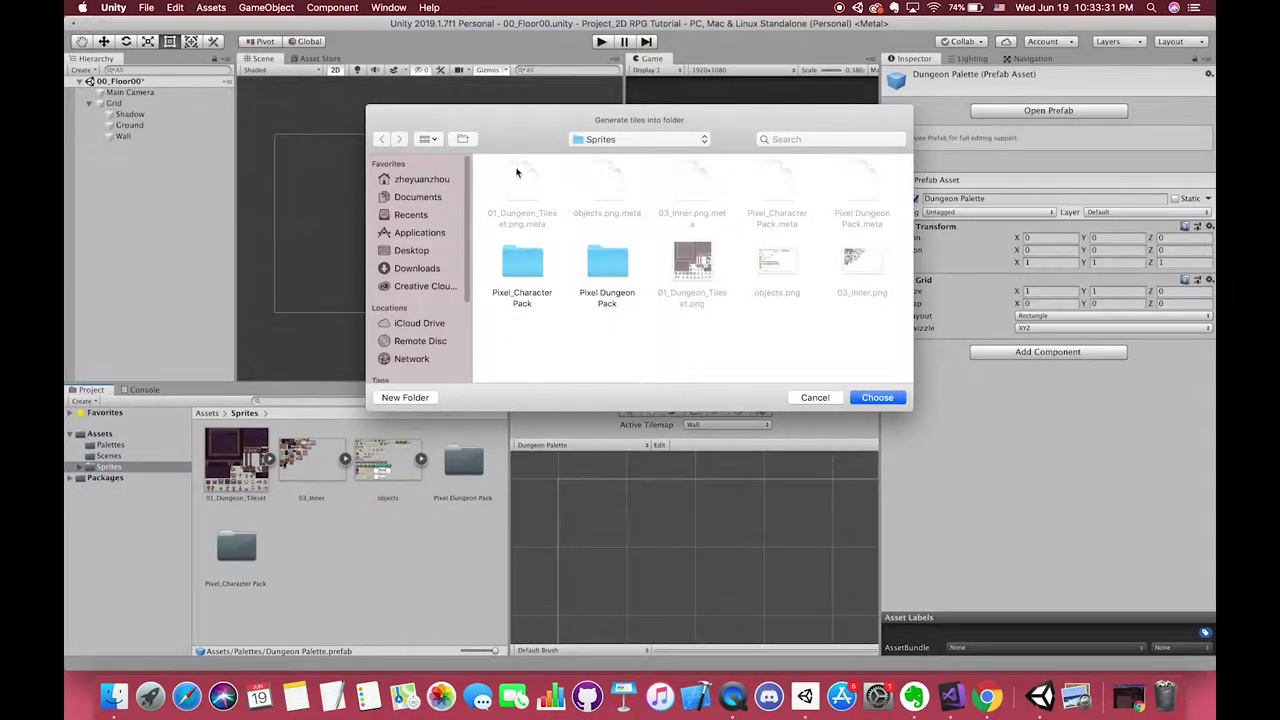
click(613, 145)
click(613, 155)
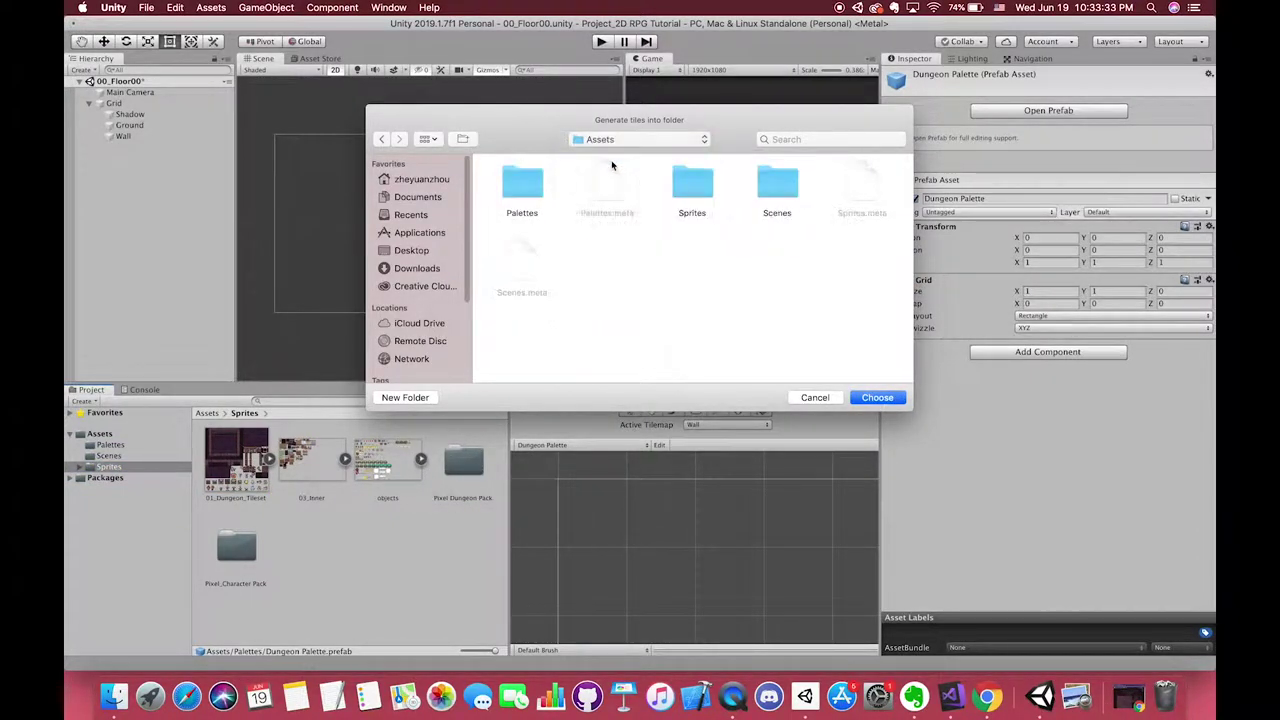
double_click(528, 198)
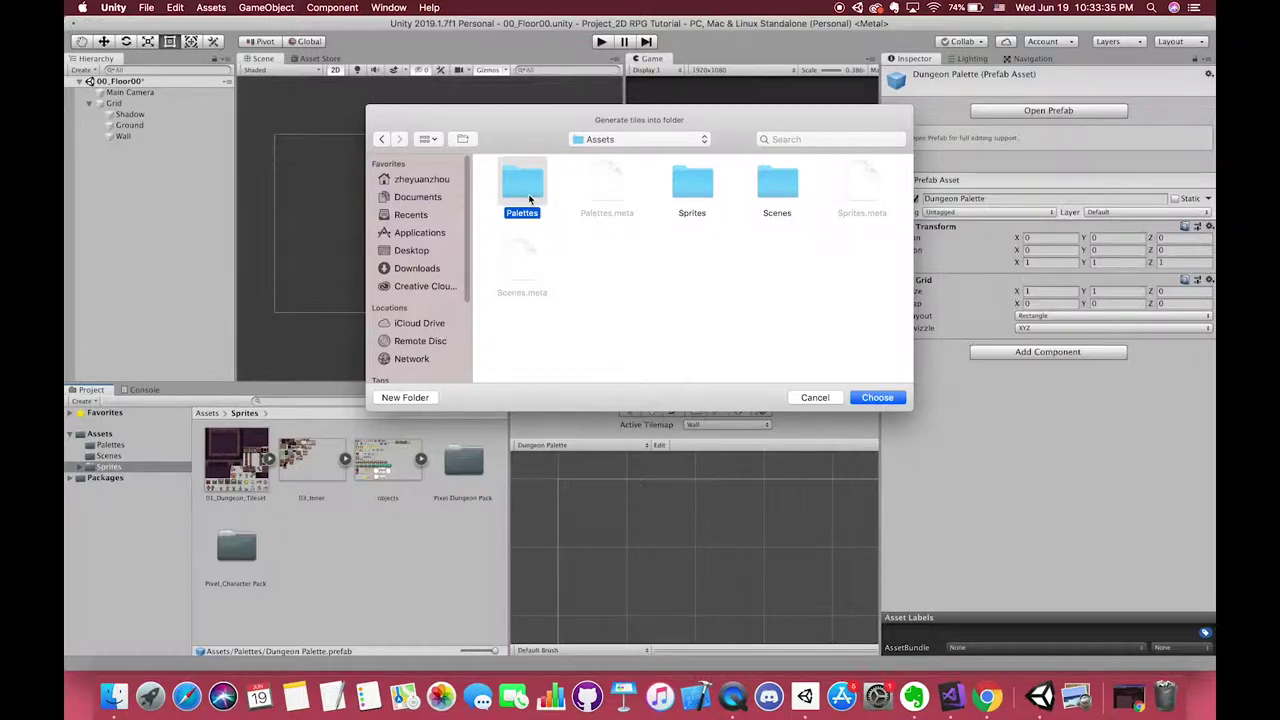
click(381, 141)
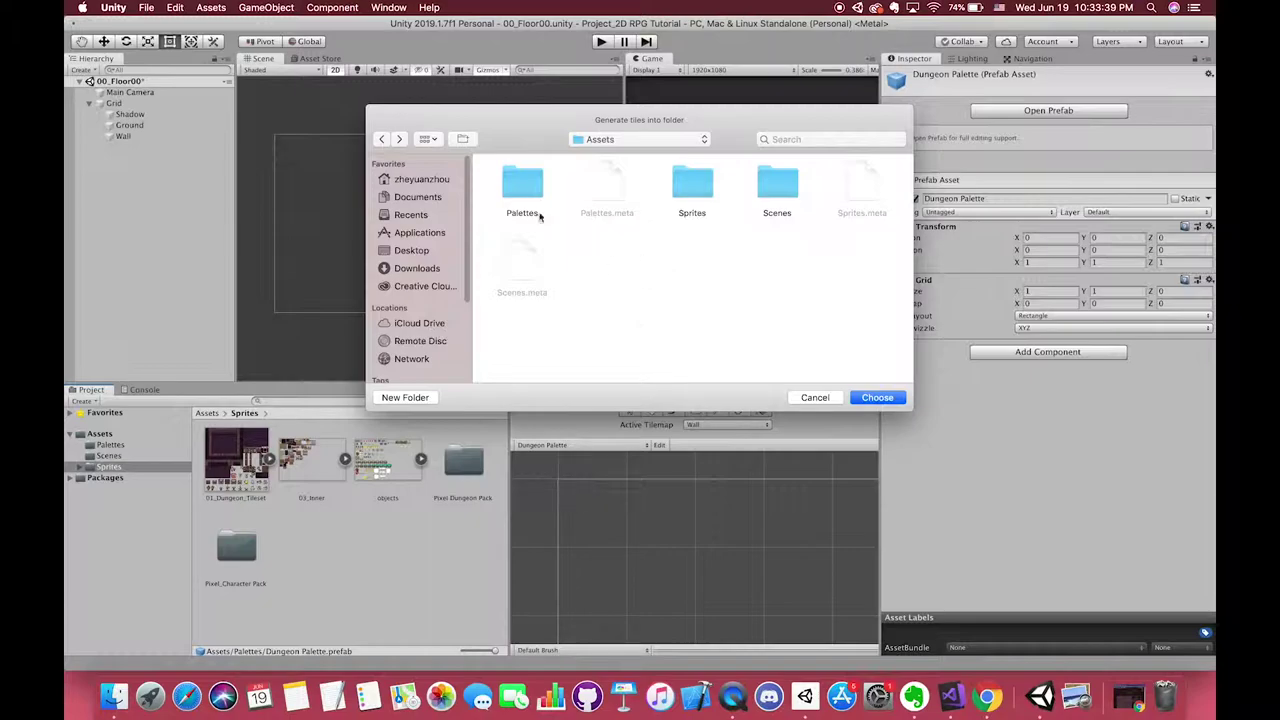
click(519, 182)
double_click(519, 182)
click(410, 398)
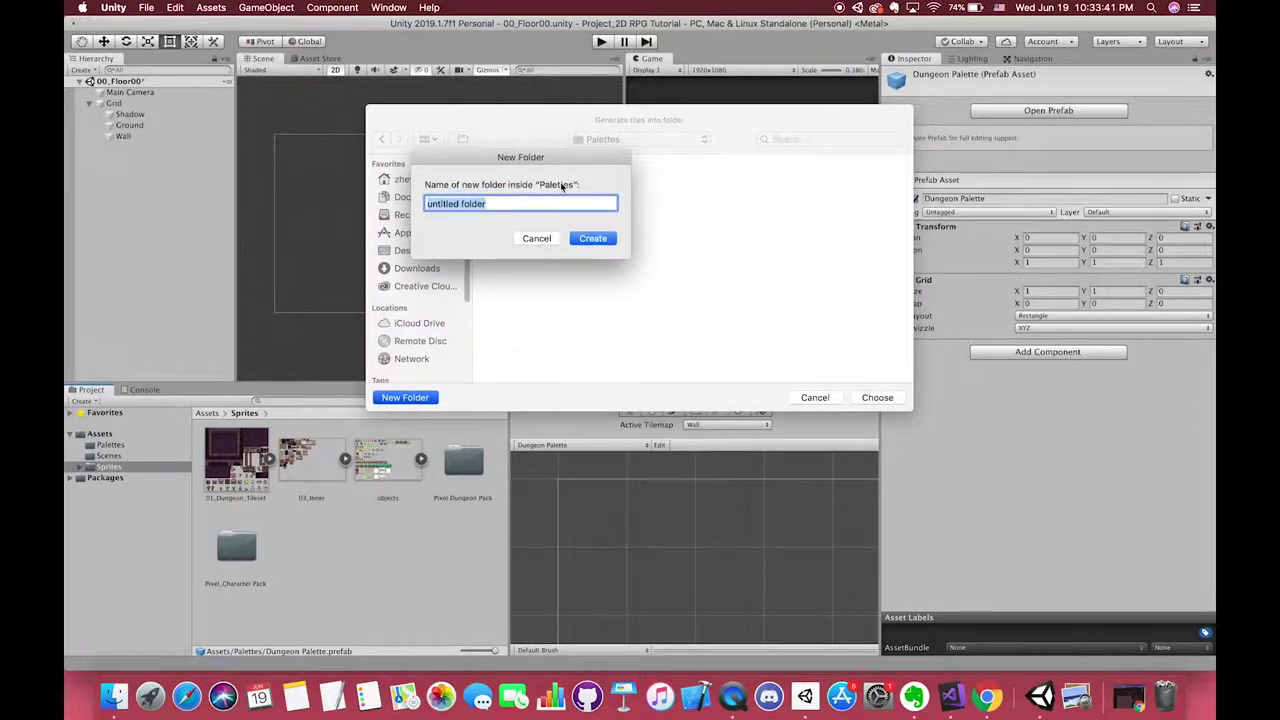
text(Tiles)
key(Return)
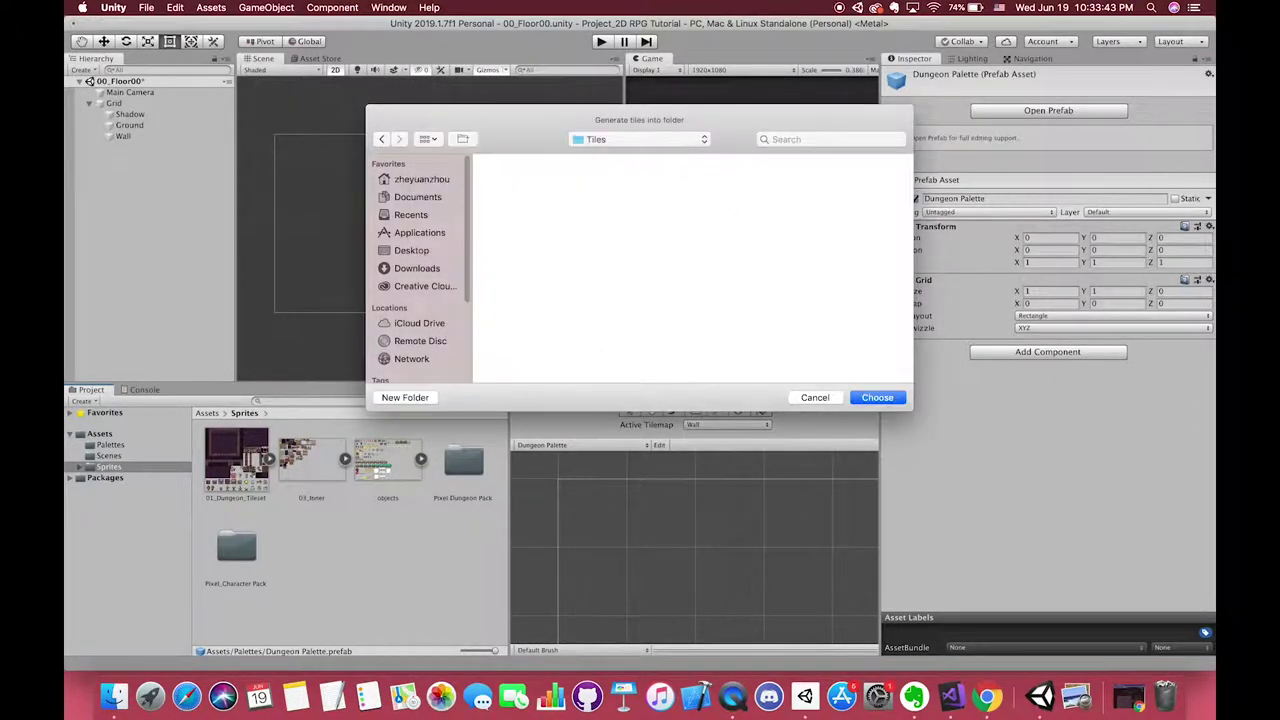
click(878, 398)
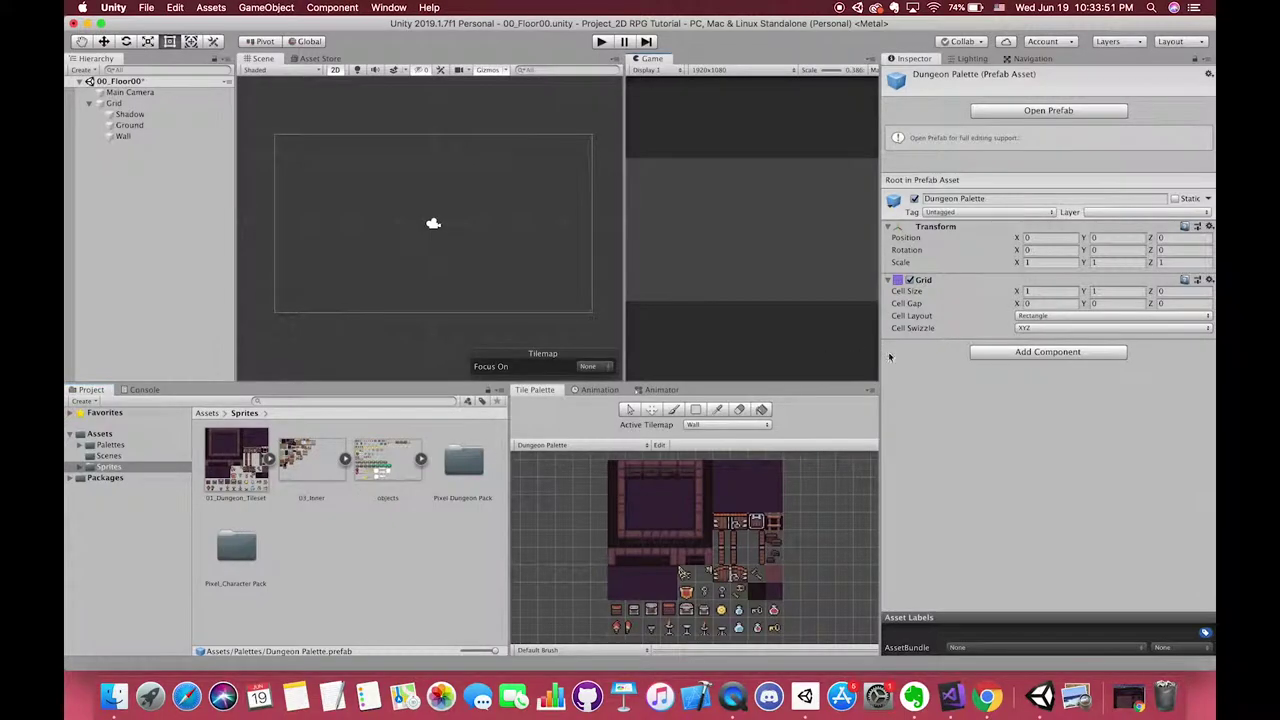
Narrow the Inspector and give the Tile Palette area more width and height
drag(879, 352, 1027, 352)
drag(718, 384, 718, 361)
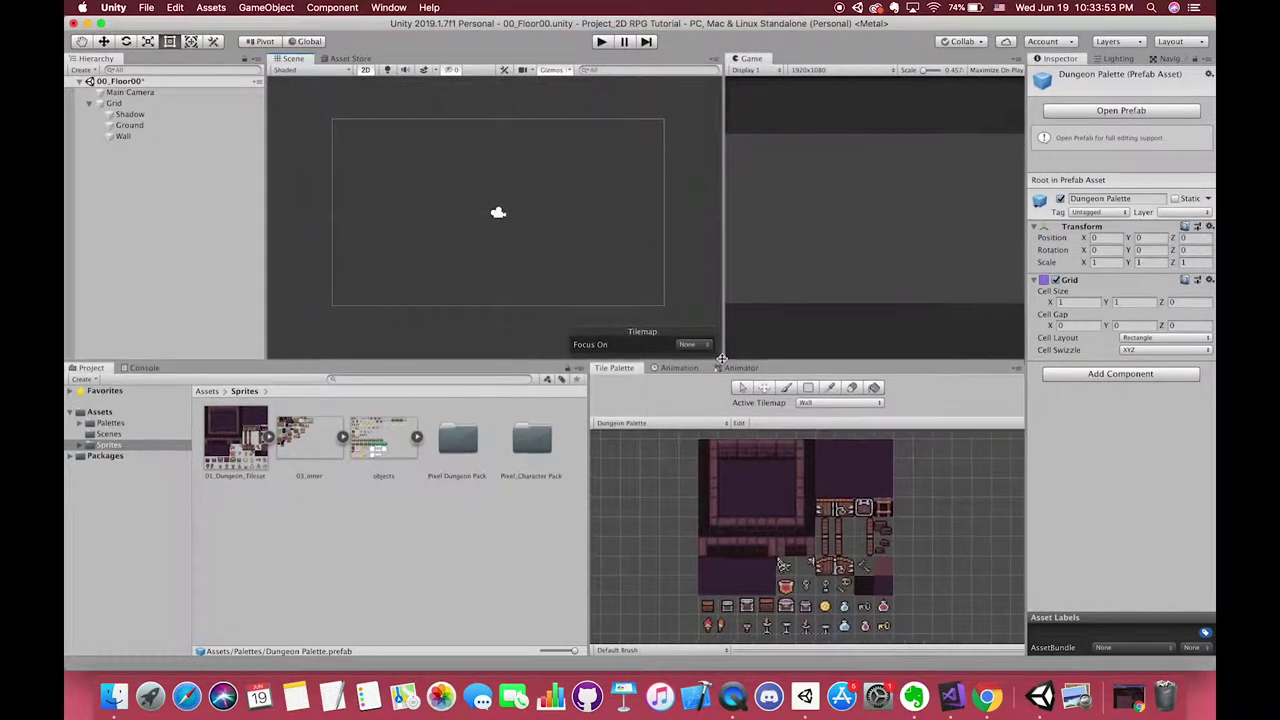
scroll(342, 214, down, 2)
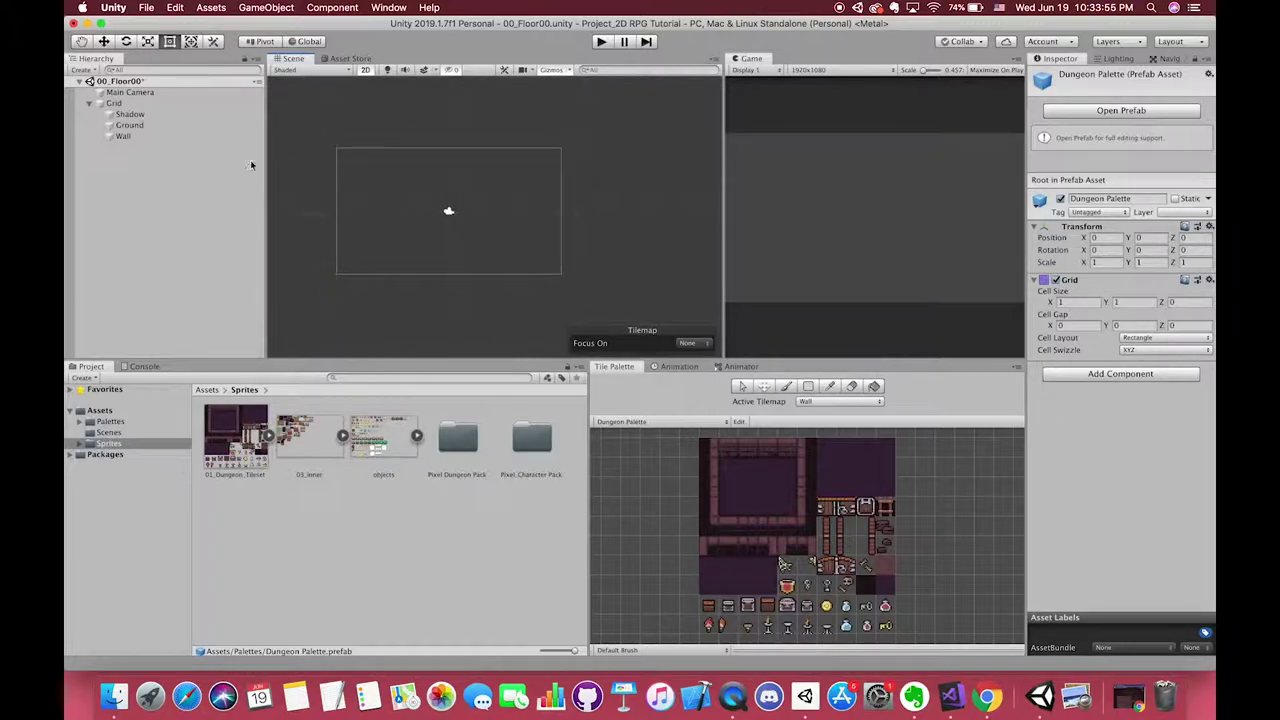
Box-fill the Shadow tilemap with the plain near-black tile over a large rectangle extending beyond the camera frame on all sides
click(163, 116)
middle_drag(359, 171, 419, 173)
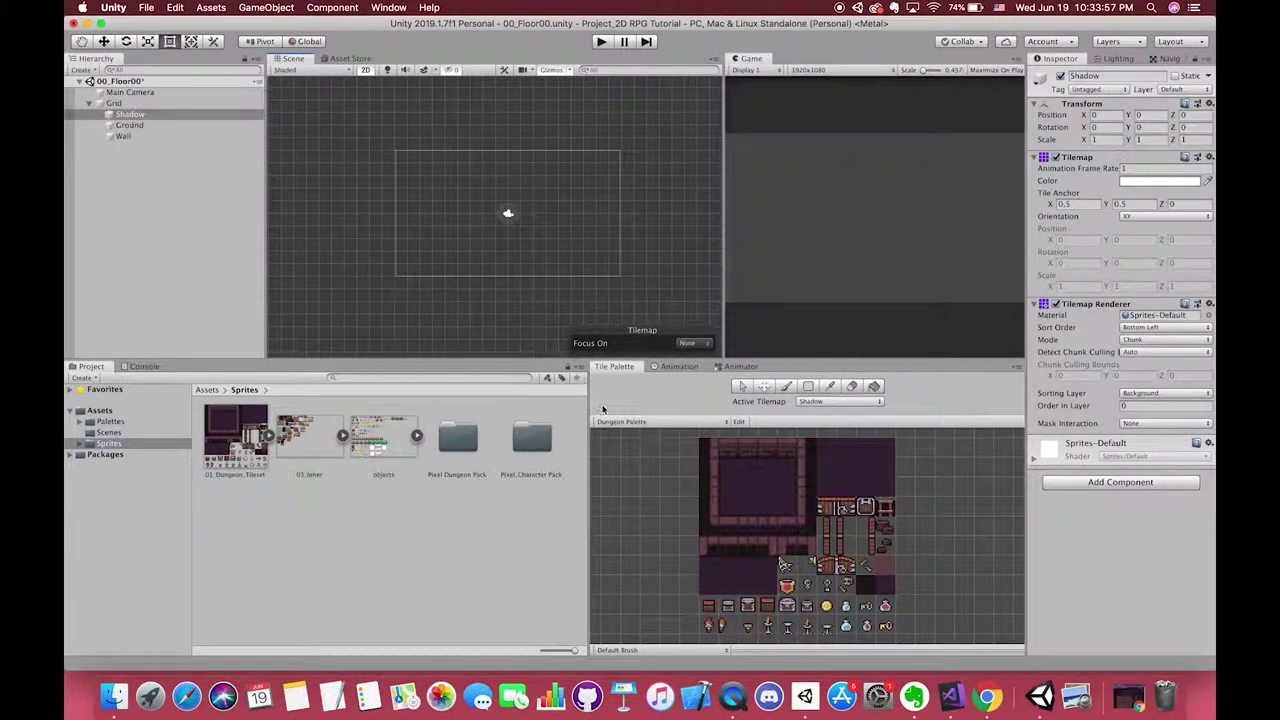
click(857, 585)
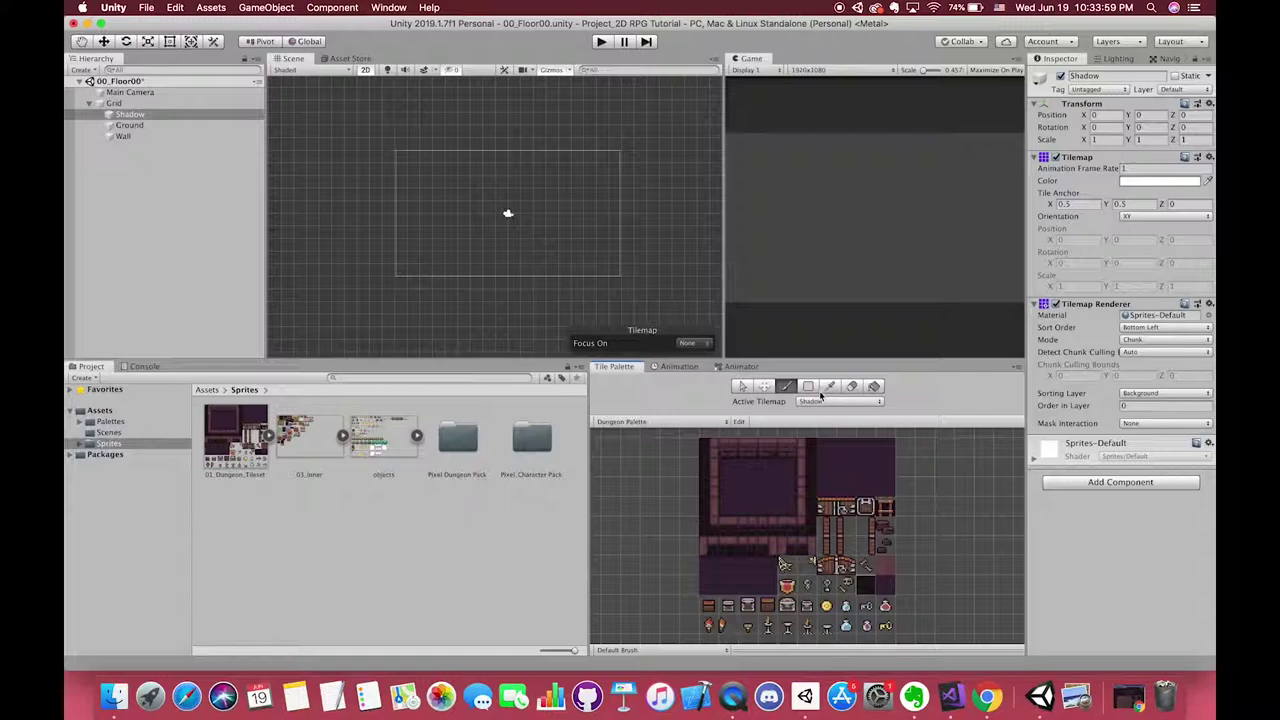
click(808, 386)
scroll(392, 158, down, 2)
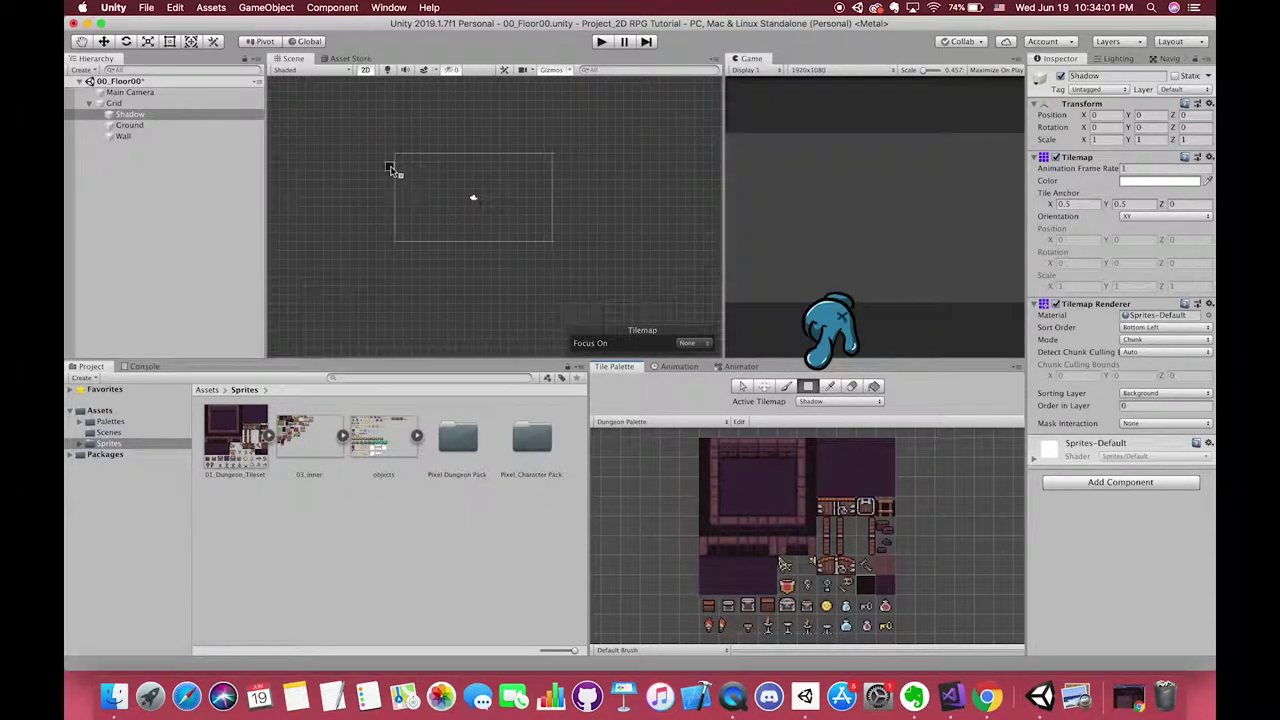
scroll(398, 176, down, 1)
mouse_move(326, 106)
mouse_down()
mouse_move(629, 311)
mouse_move(603, 298)
mouse_up()
middle_drag(557, 256, 576, 270)
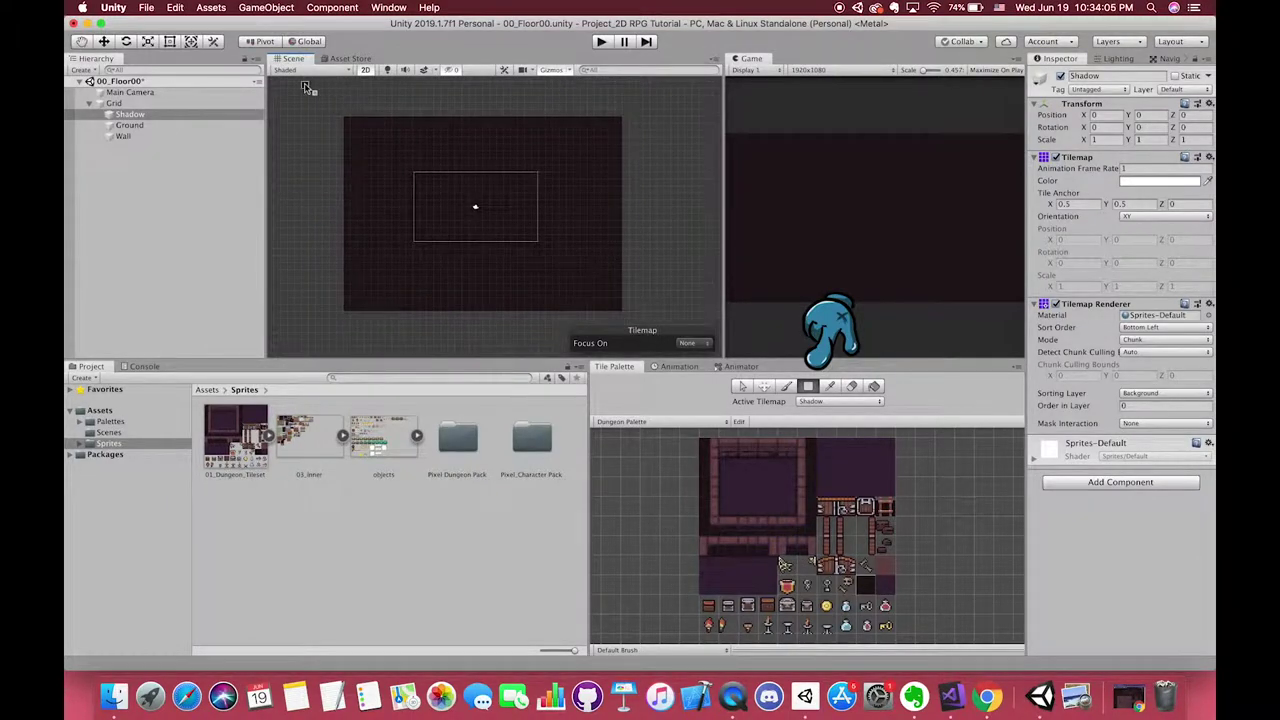
drag(317, 97, 619, 310)
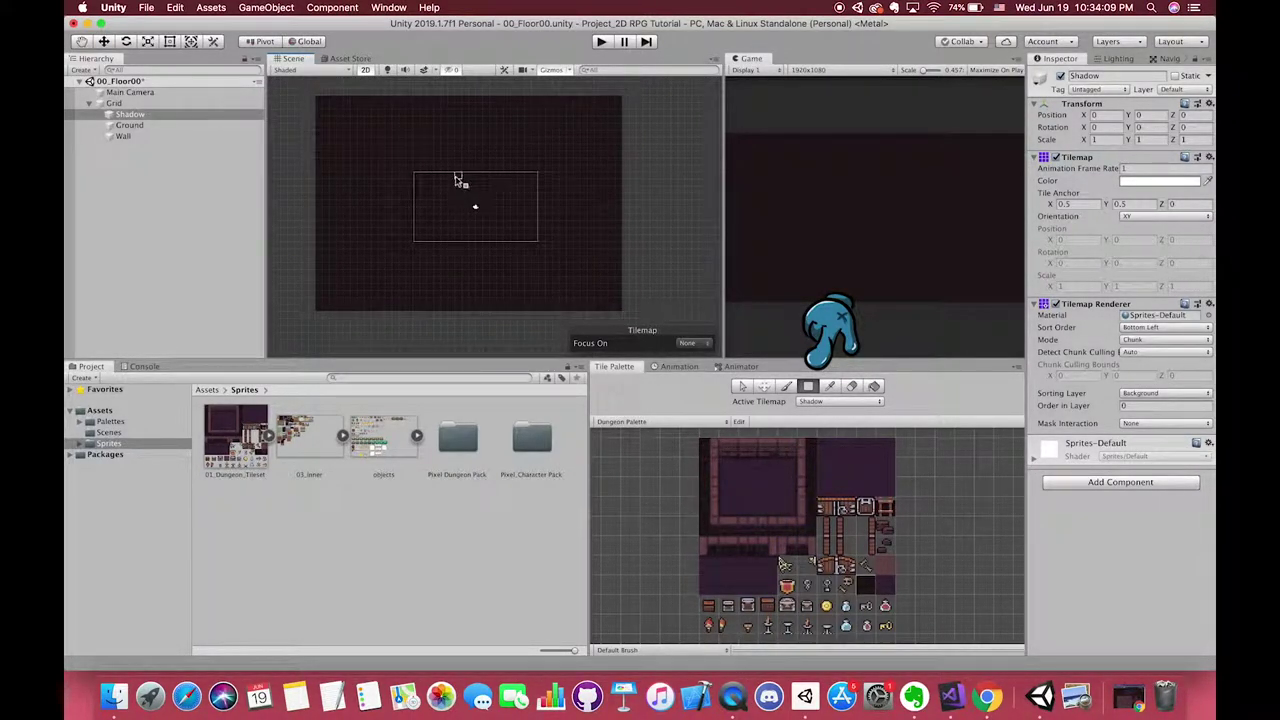
scroll(472, 199, up, 3)
key(super+z)
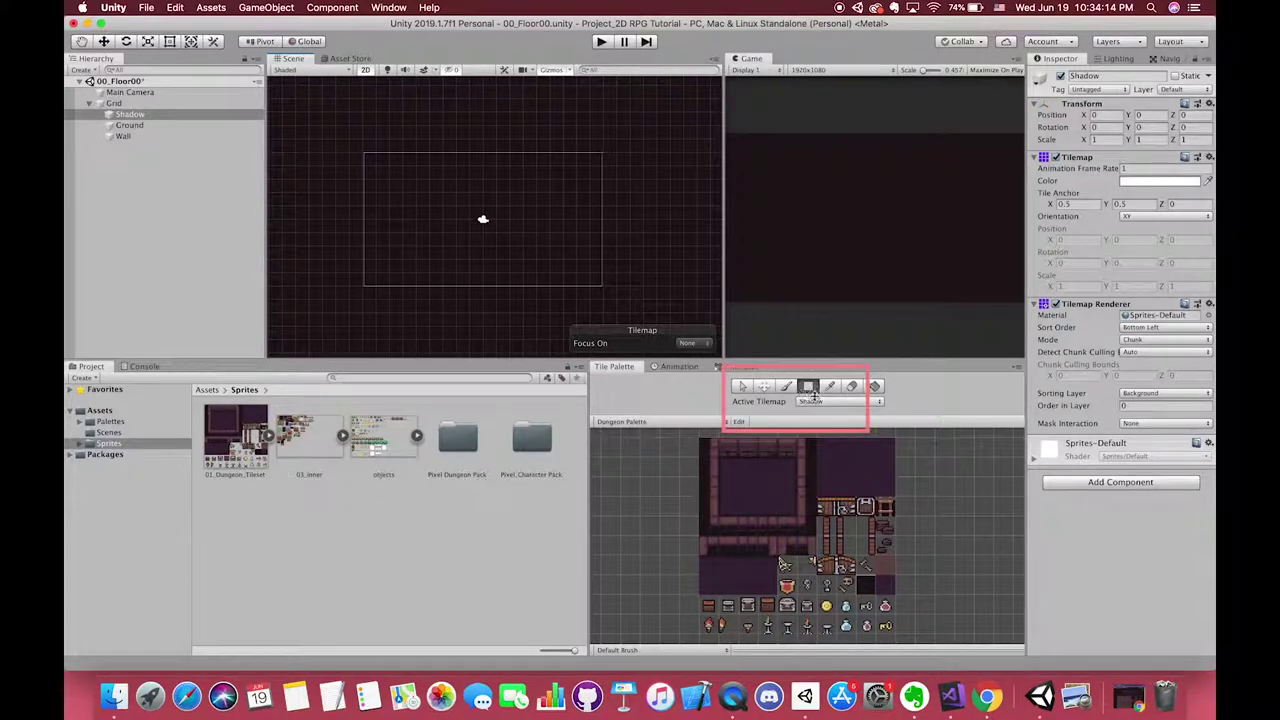
Make Ground the active tilemap for box filling and pick the plain purple floor tile from the Dungeon Palette
click(130, 125)
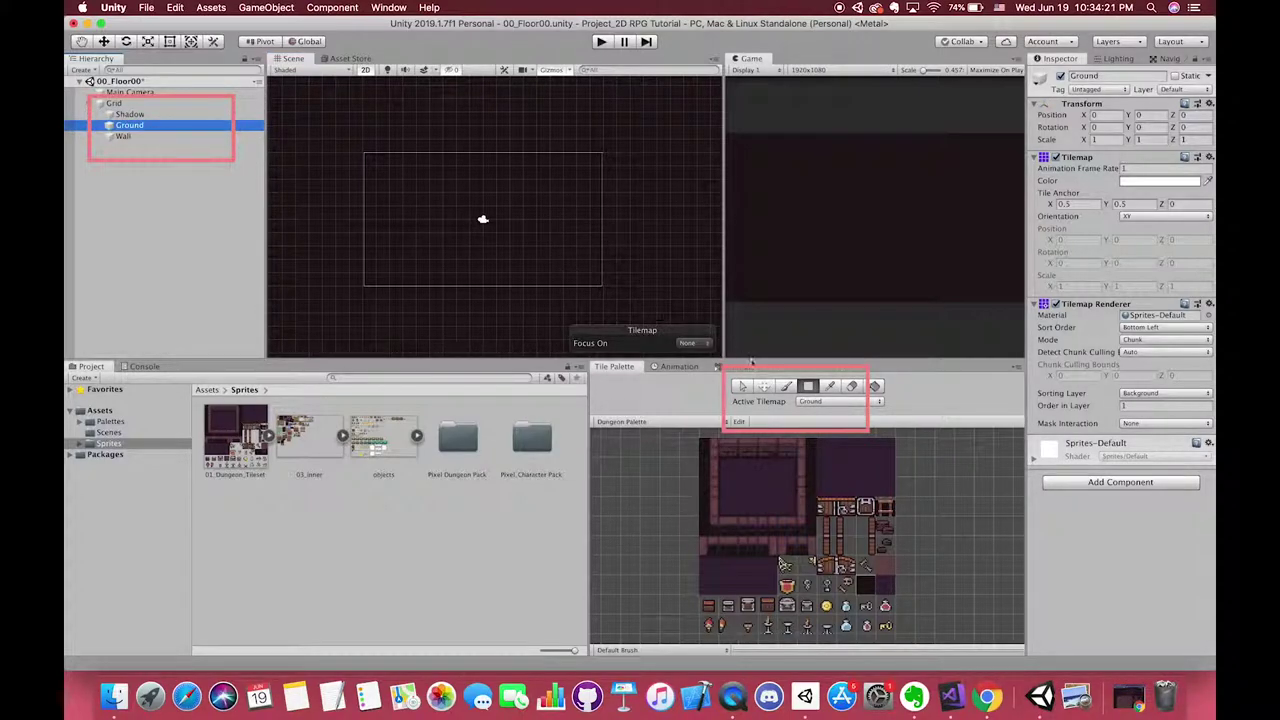
click(811, 402)
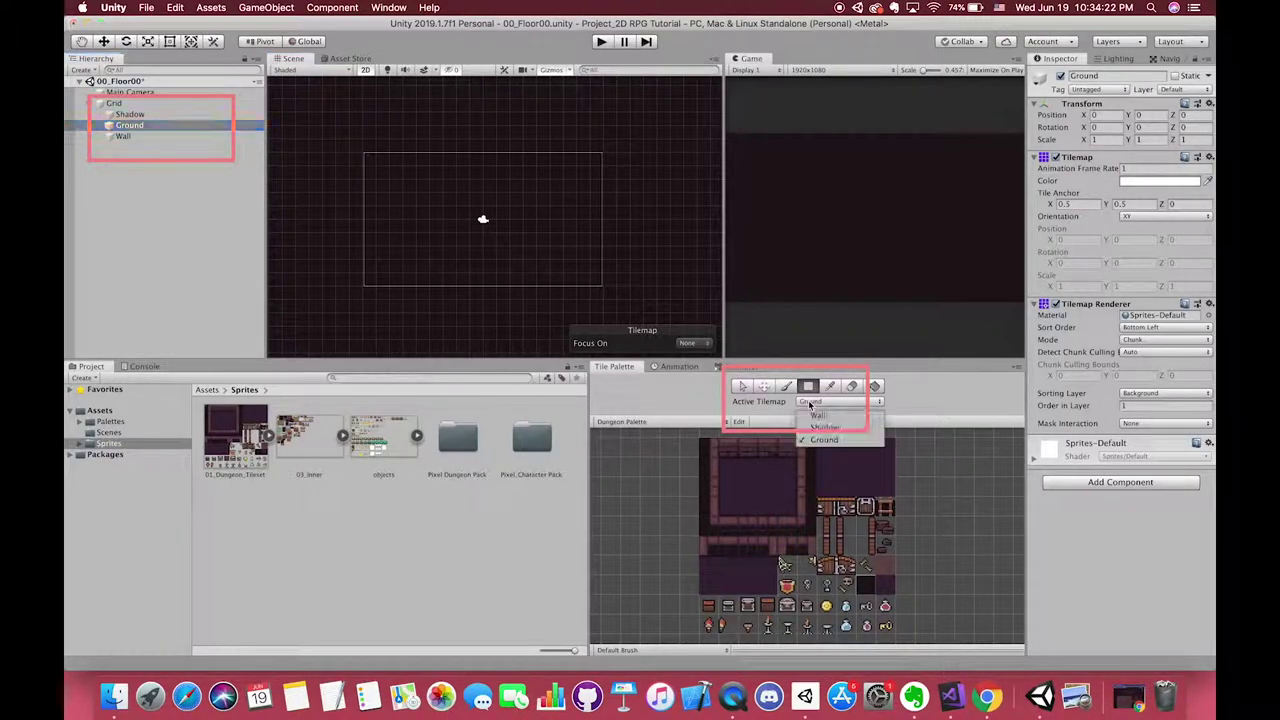
click(819, 415)
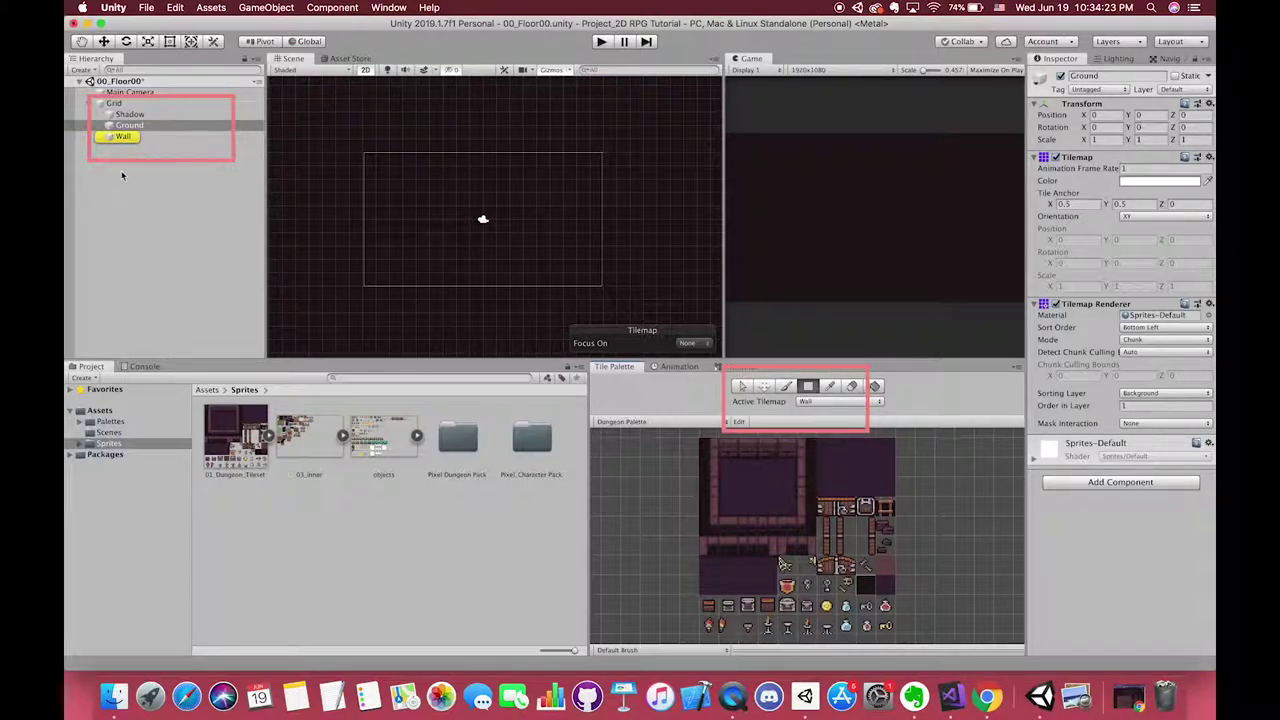
click(145, 137)
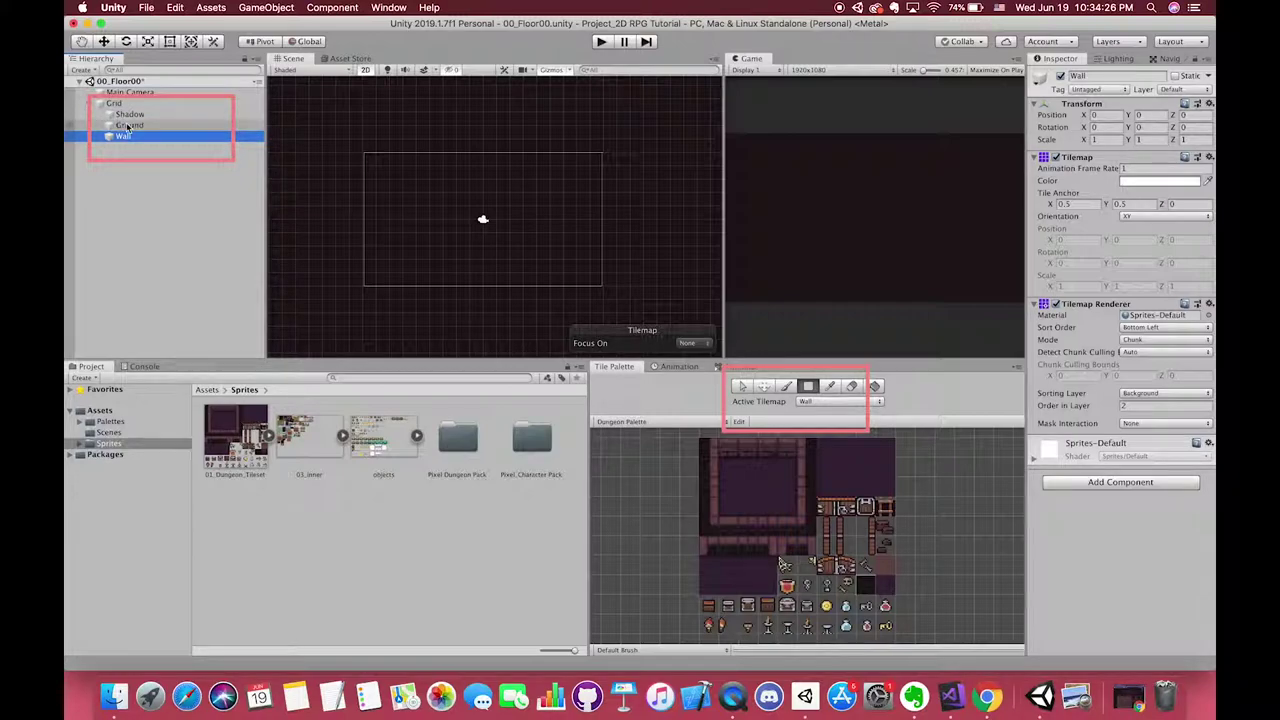
click(128, 126)
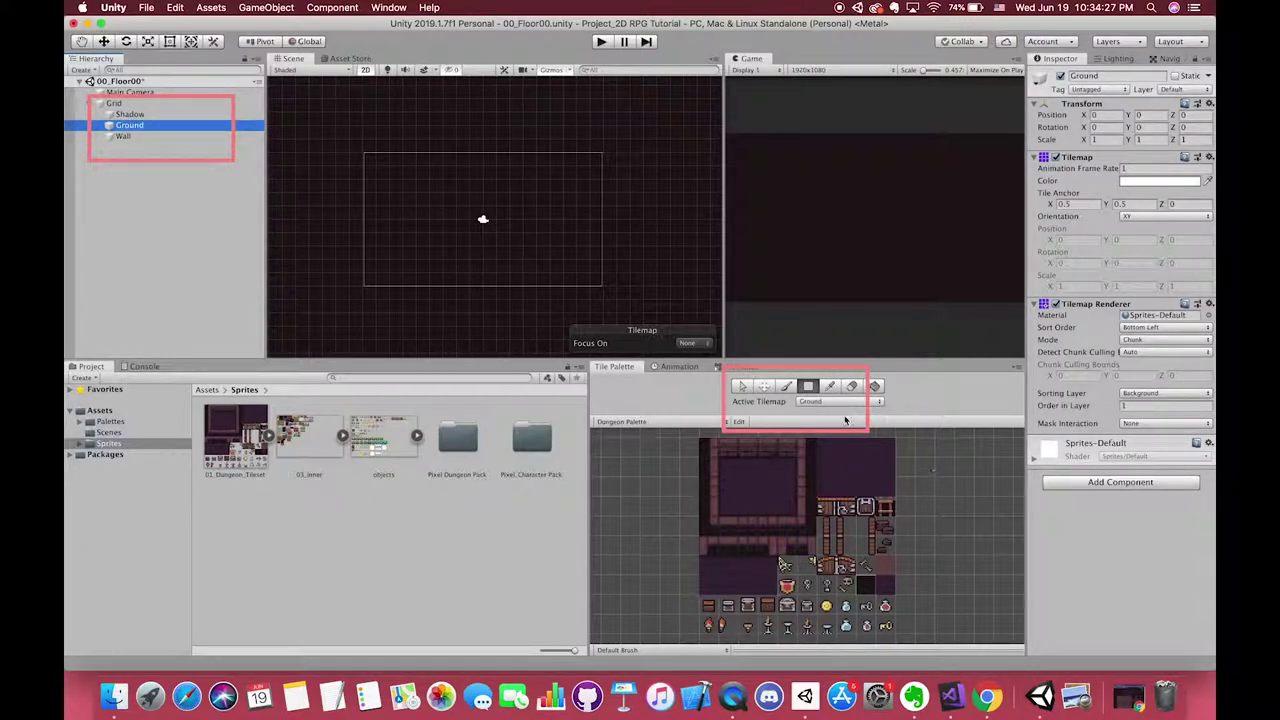
click(845, 468)
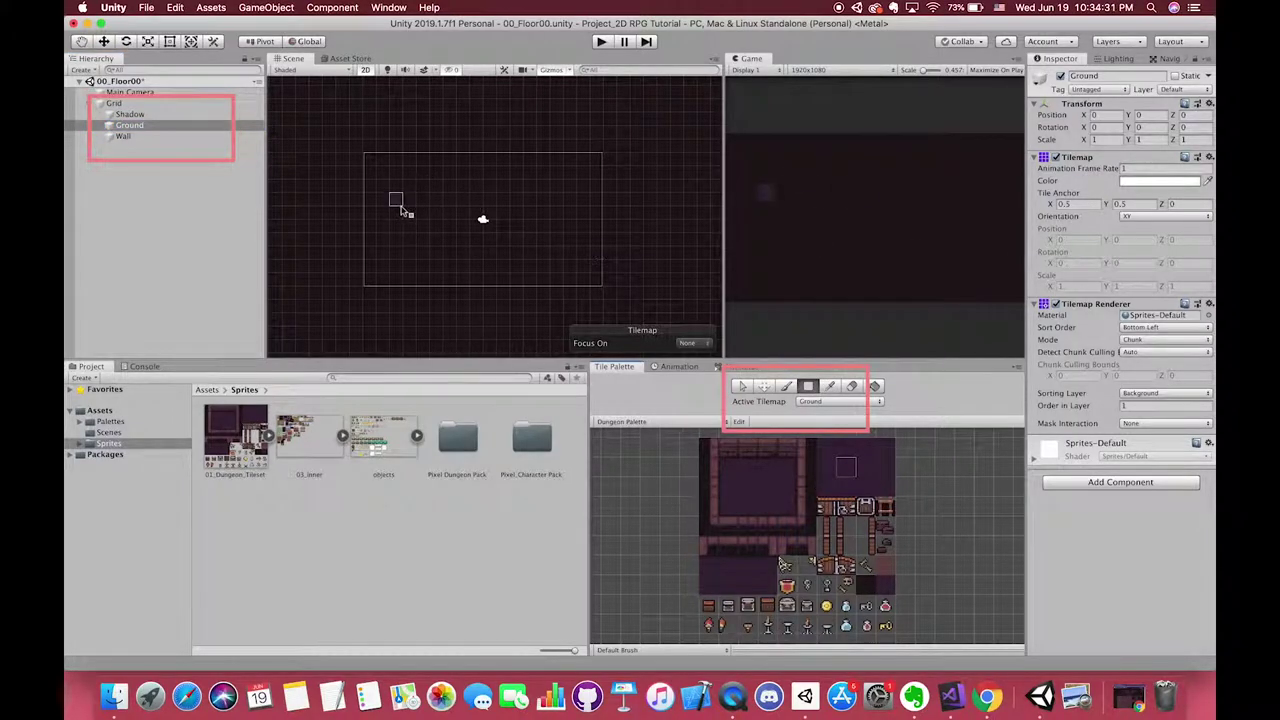
key(b)
mouse_move(368, 232)
mouse_down()
mouse_move(386, 240)
mouse_move(489, 191)
mouse_move(523, 229)
mouse_move(476, 258)
mouse_up()
key(super+z)
key(super+z)
key(super+z)
key(super+z)
key(super+z)
key(super+z)
key(super+z)
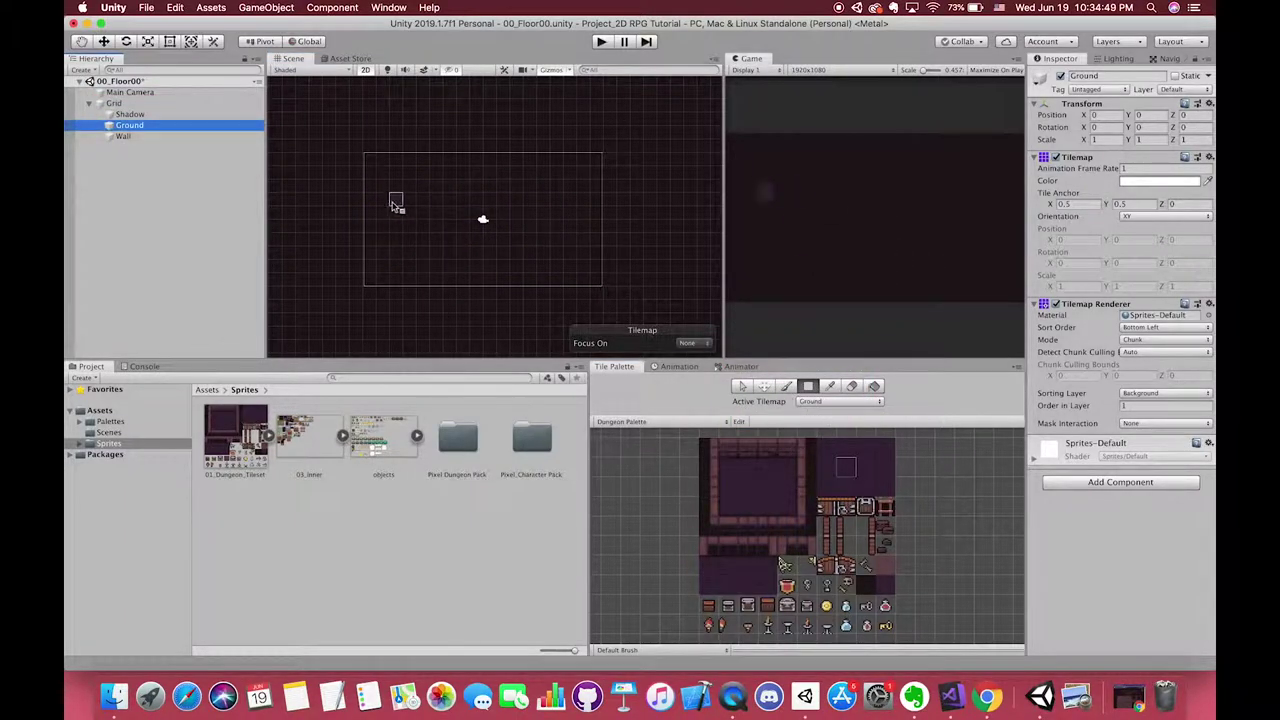
Box-fill the Ground tilemap with purple floor for the left room, the main corridor and the room above it
mouse_move(382, 186)
mouse_down()
mouse_move(440, 230)
mouse_move(376, 204)
mouse_move(423, 240)
mouse_move(450, 225)
mouse_move(503, 240)
mouse_move(476, 186)
mouse_move(491, 185)
mouse_up()
key(super+z)
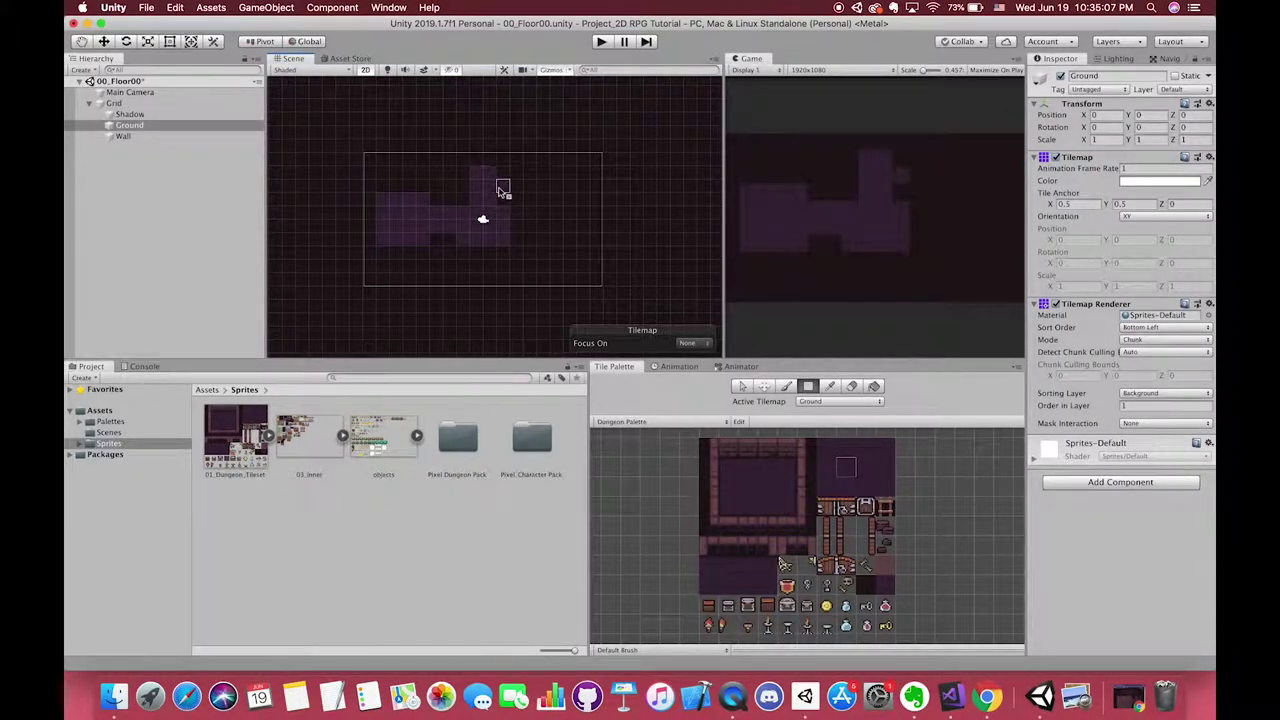
middle_drag(499, 188, 490, 249)
drag(452, 186, 496, 222)
middle_drag(512, 248, 468, 218)
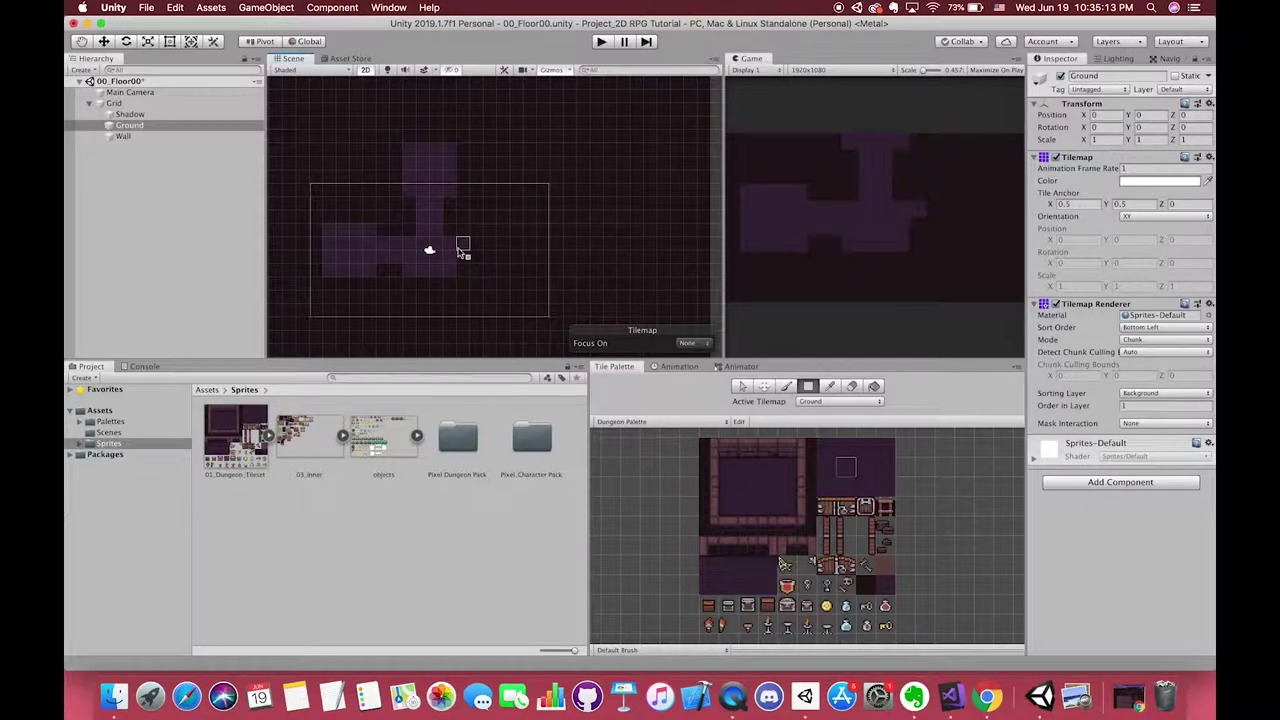
Box-fill a second room at the corridor's right end, with a passage and room below it and a narrow stub above
drag(462, 247, 505, 300)
scroll(477, 242, down, 2)
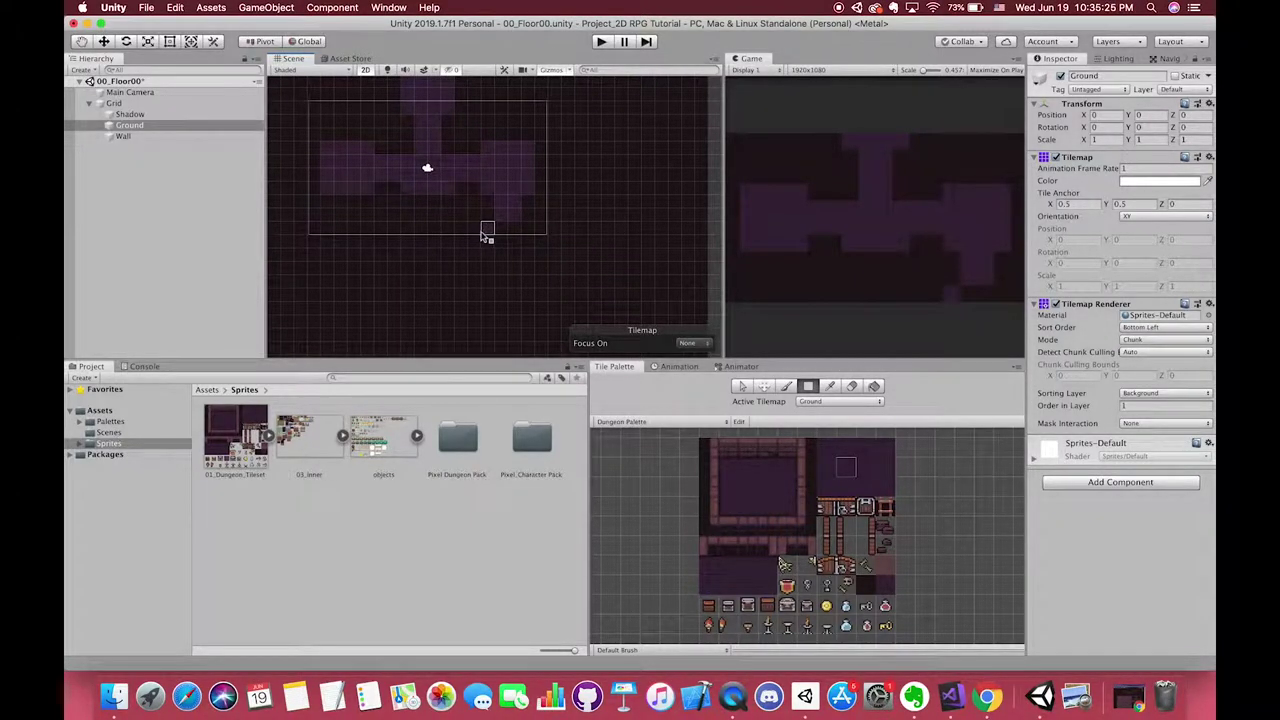
drag(485, 230, 529, 268)
middle_drag(537, 160, 507, 254)
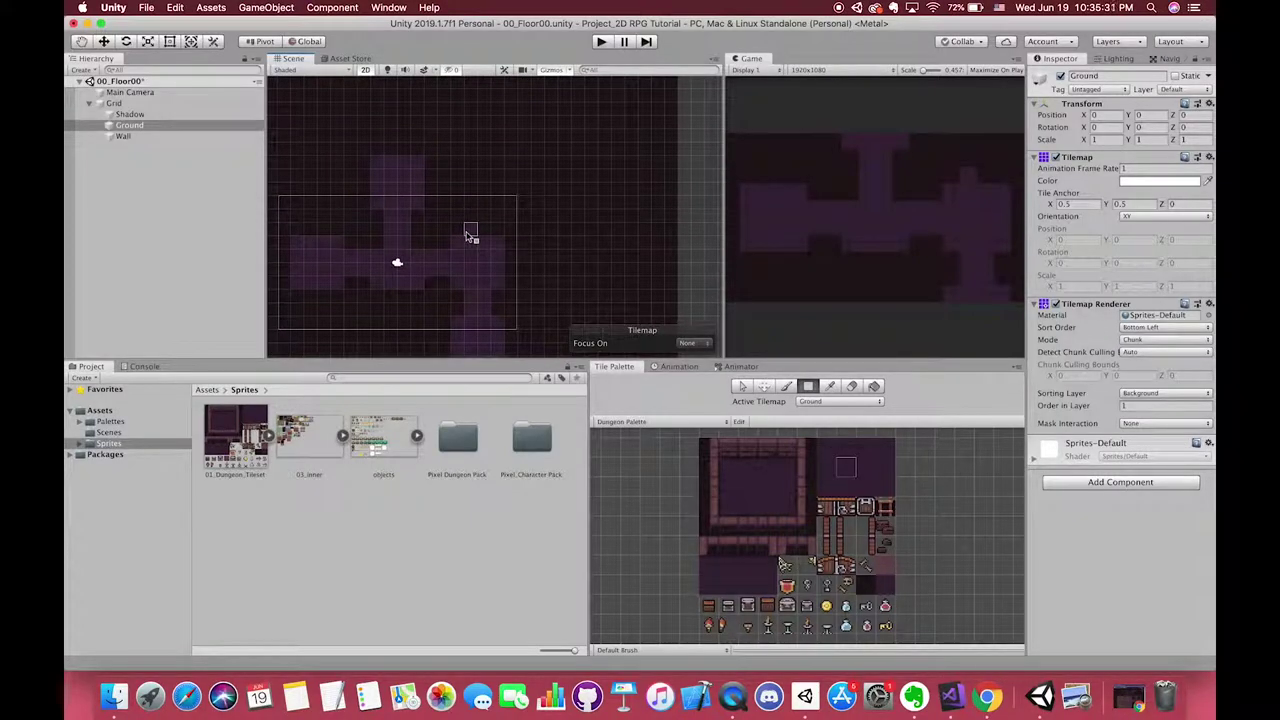
drag(467, 230, 484, 215)
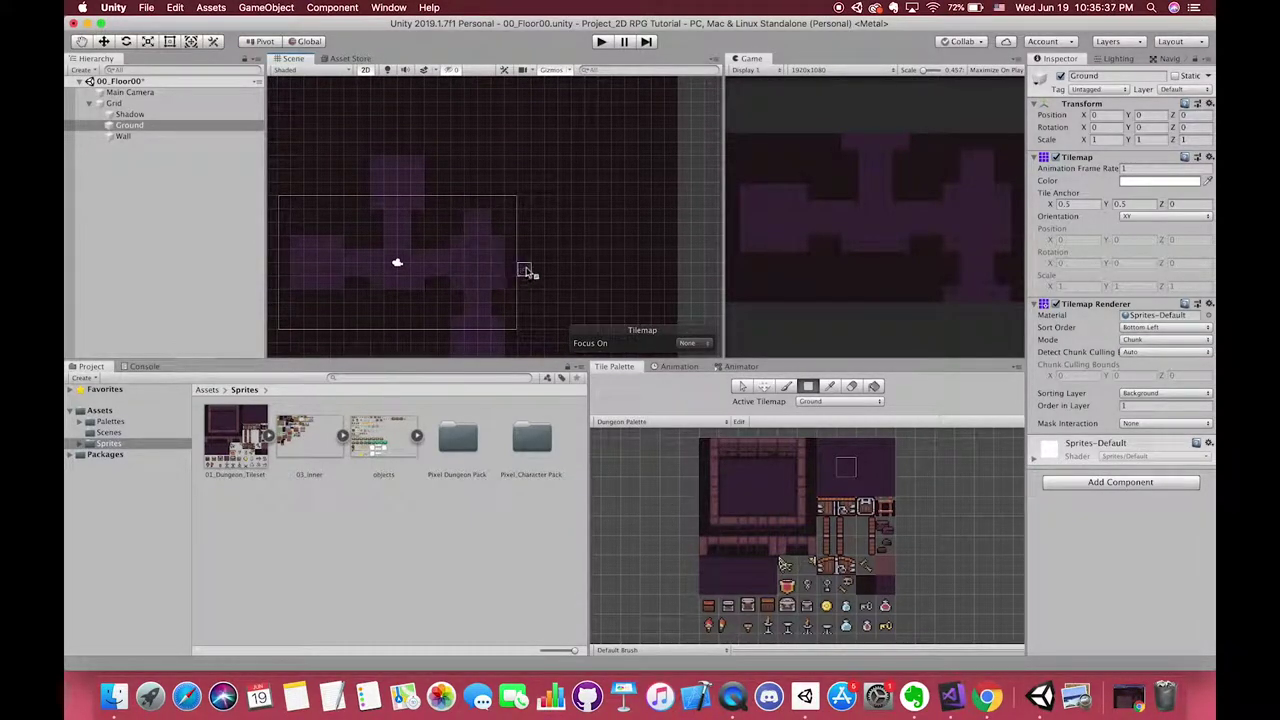
Box-fill an easternmost room joined by the corridor, adding a narrow stub below it and a passage leading up
drag(594, 284, 604, 284)
middle_drag(596, 286, 583, 258)
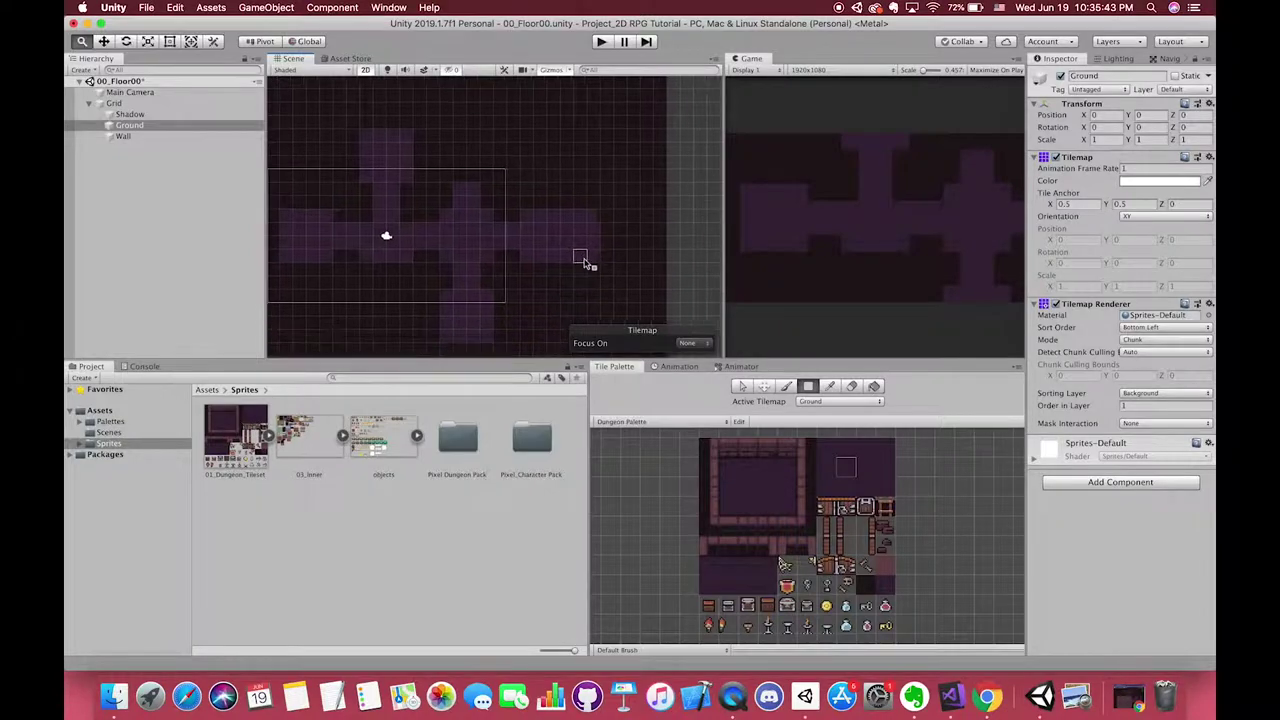
drag(540, 268, 563, 289)
middle_drag(564, 194, 563, 257)
drag(564, 257, 578, 267)
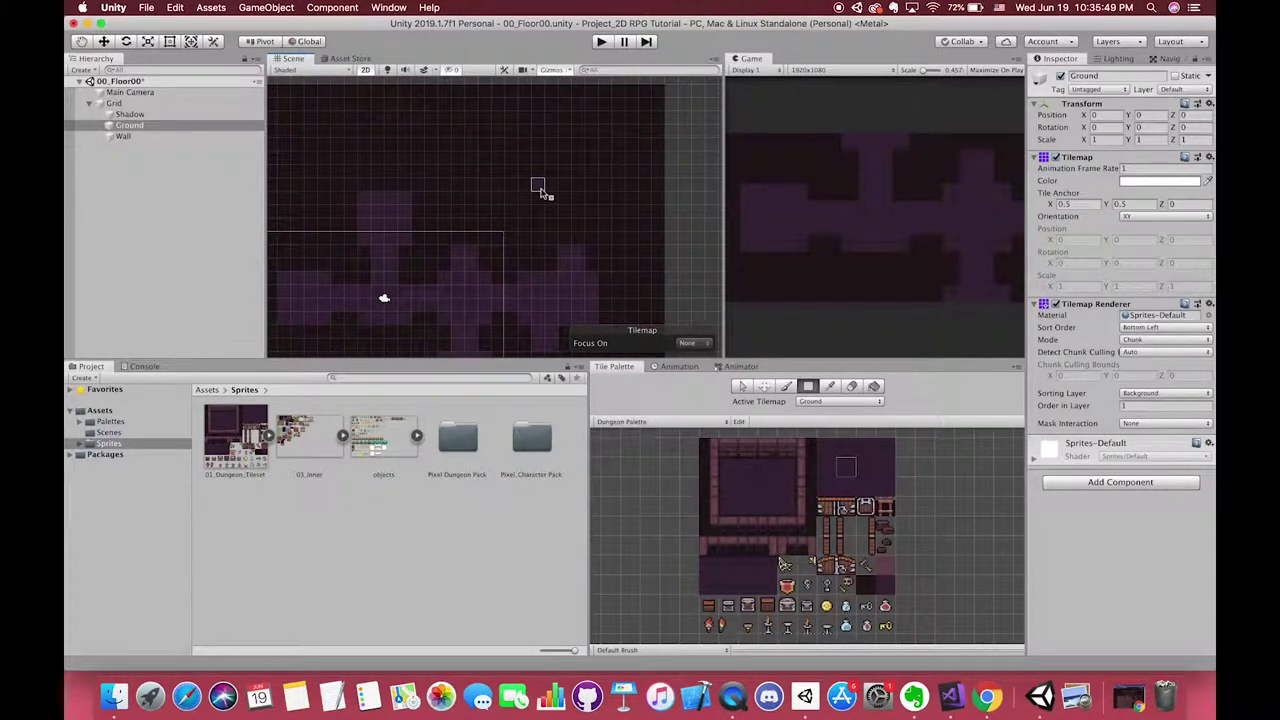
Box-fill a large upper-right room above the easternmost room's passage and add a narrow stub on its top edge
drag(540, 189, 606, 242)
drag(565, 158, 580, 172)
middle_drag(547, 268, 611, 204)
scroll(611, 204, down, 1)
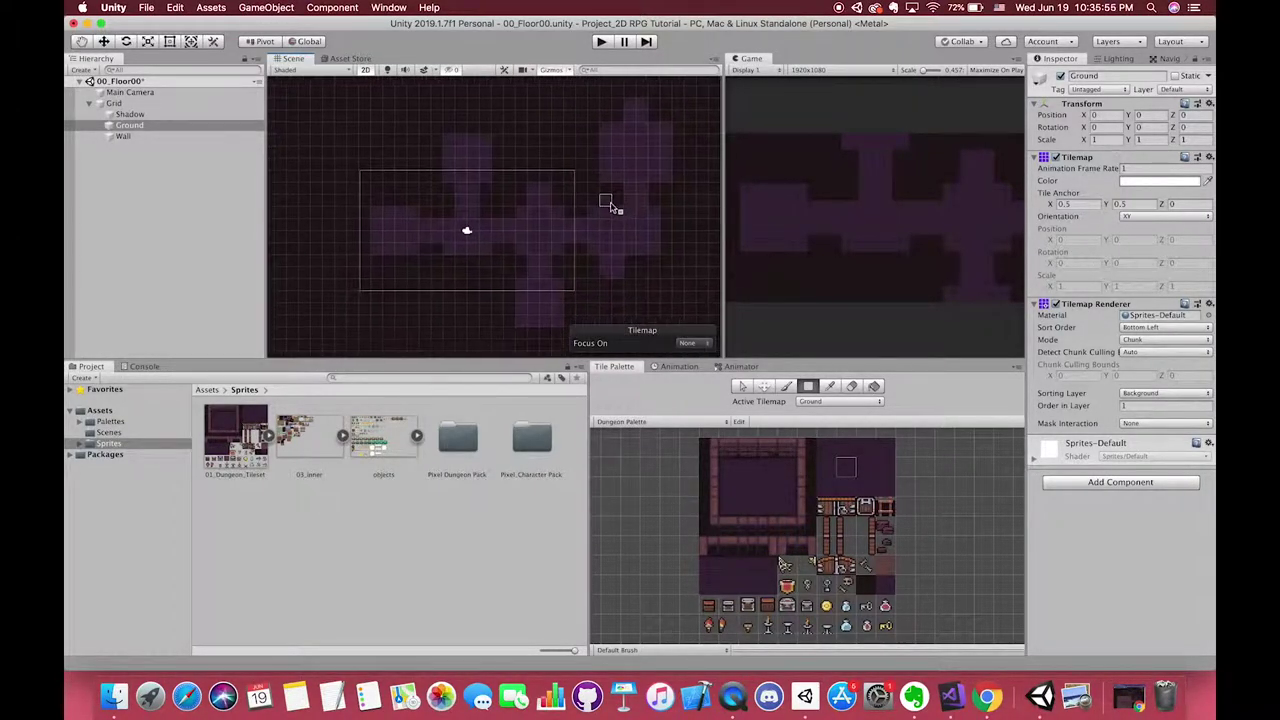
scroll(622, 207, right, 2)
Toggle the Shadow object's active state repeatedly to compare the floor with and without the dark background, leaving it enabled
click(129, 114)
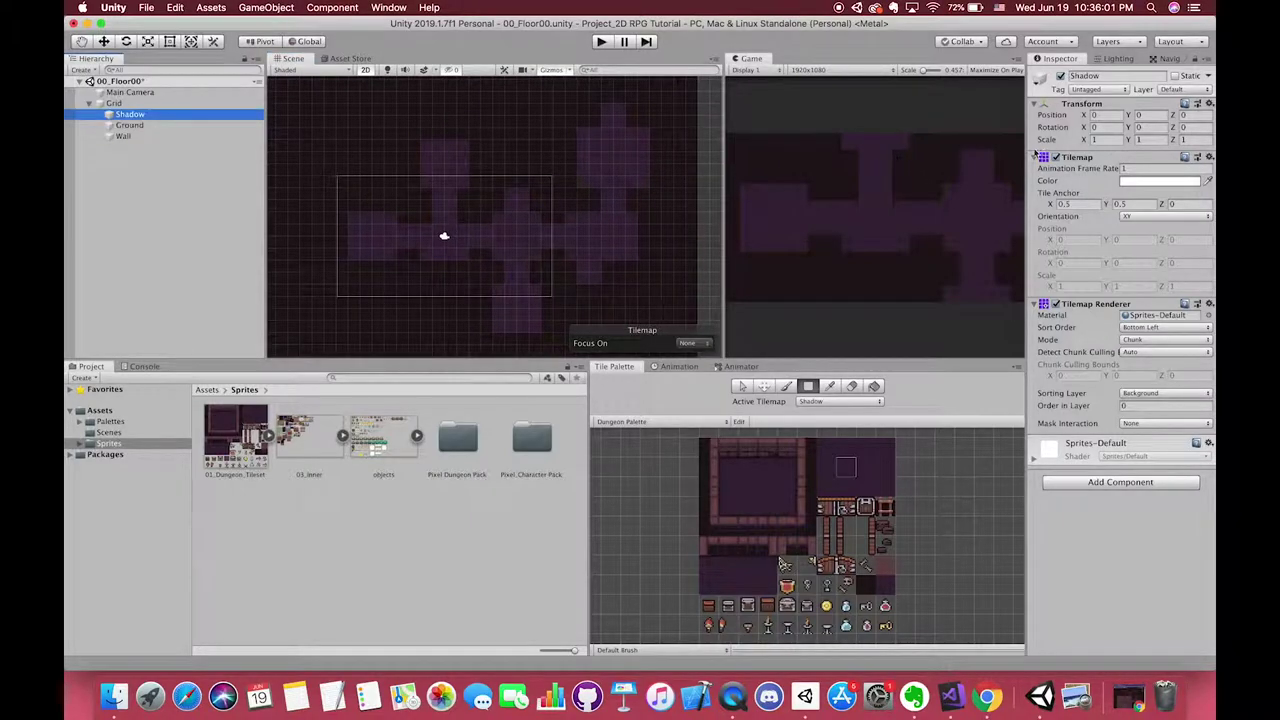
click(1060, 78)
click(1060, 78)
click(1060, 78)
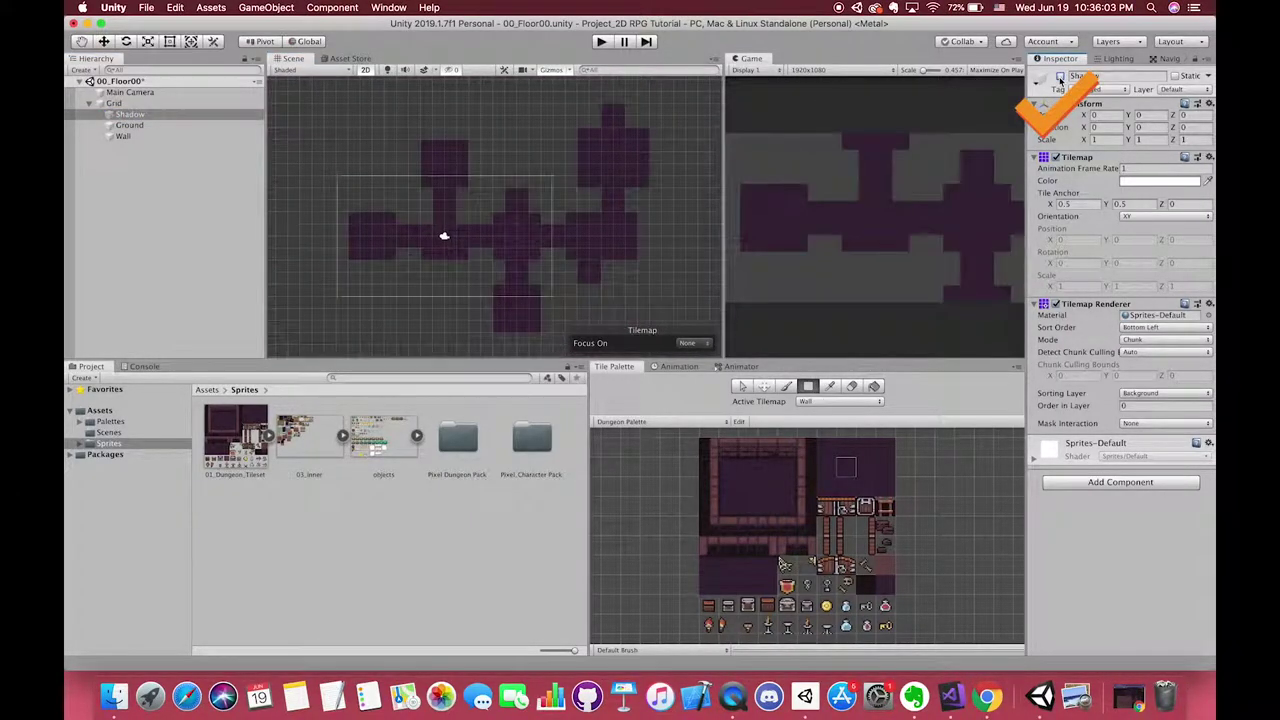
click(1060, 78)
click(1060, 78)
click(1060, 78)
click(1060, 78)
click(1060, 78)
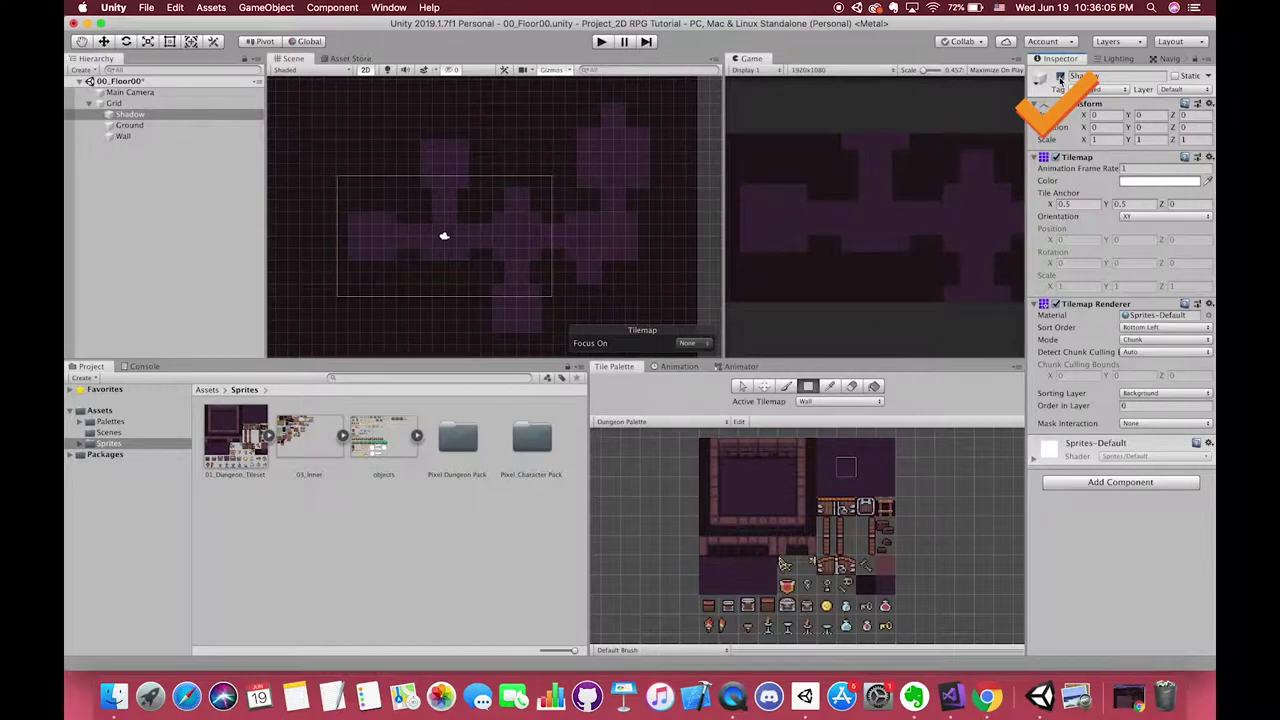
click(1060, 78)
click(1060, 78)
On the Wall tilemap, paint brick wall pieces across the tops of the stub above the second room and the upper room
click(123, 136)
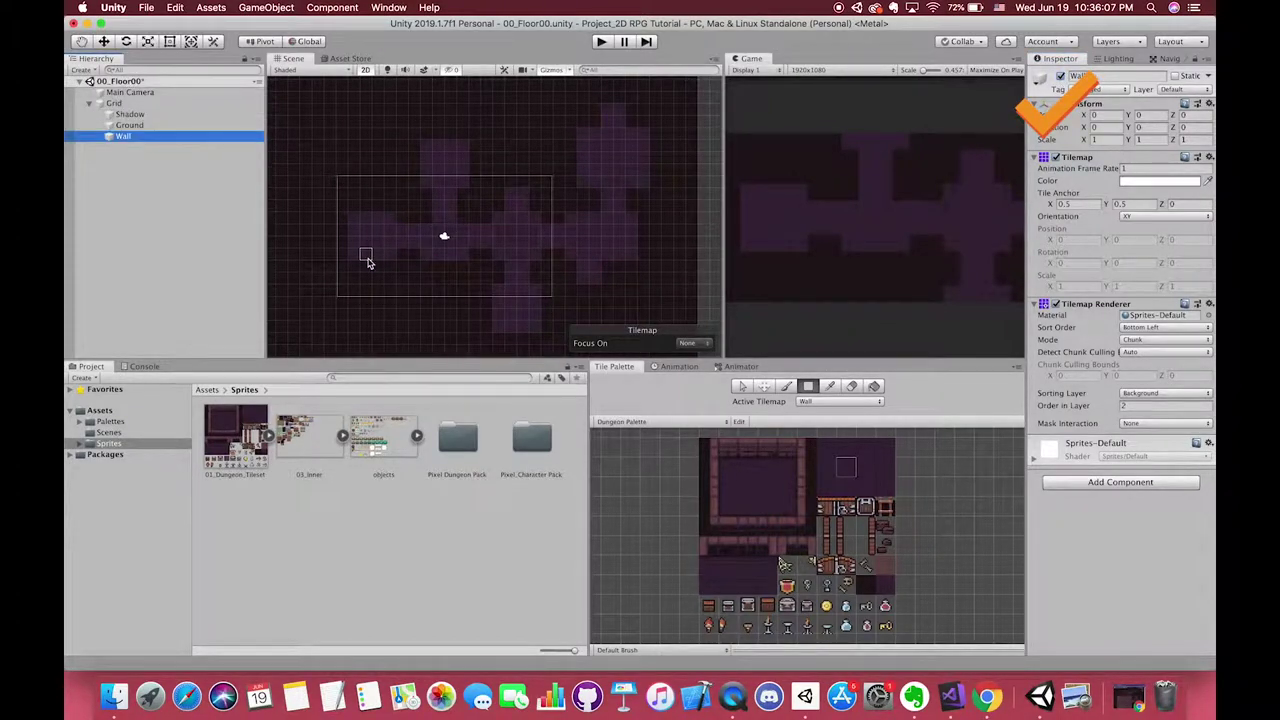
scroll(756, 517, up, 2)
middle_drag(756, 517, 719, 555)
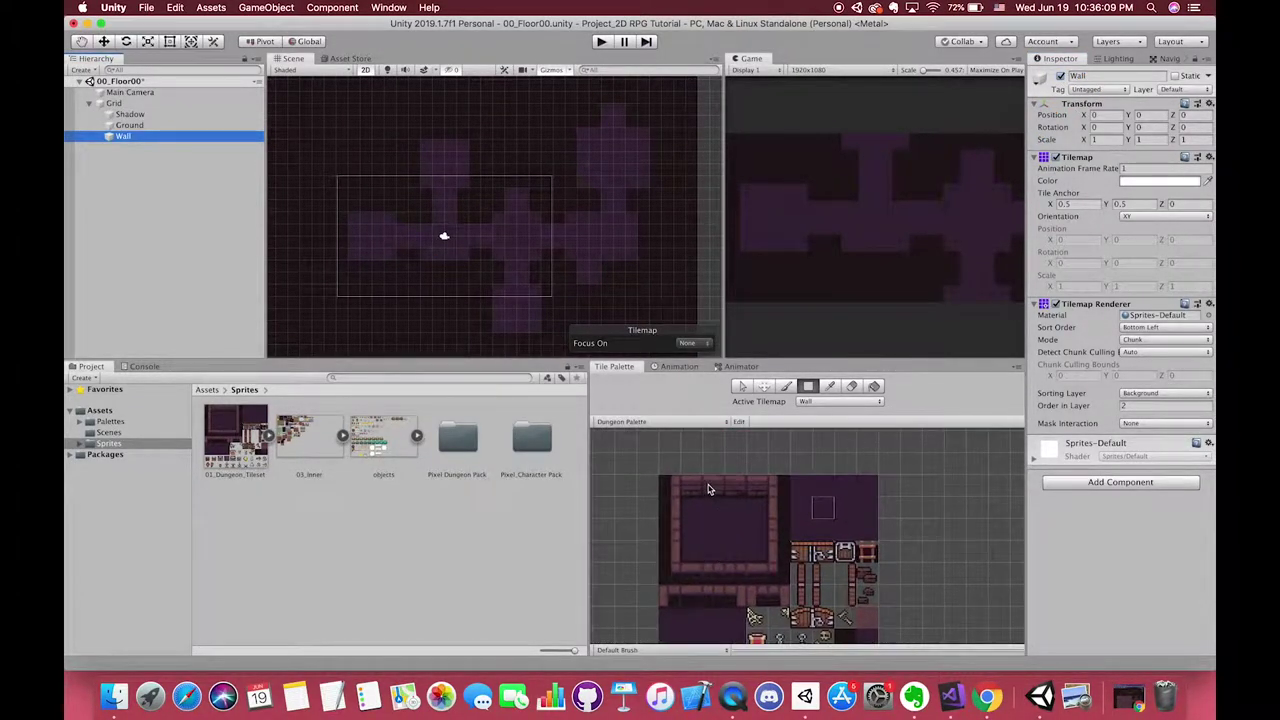
drag(708, 489, 731, 492)
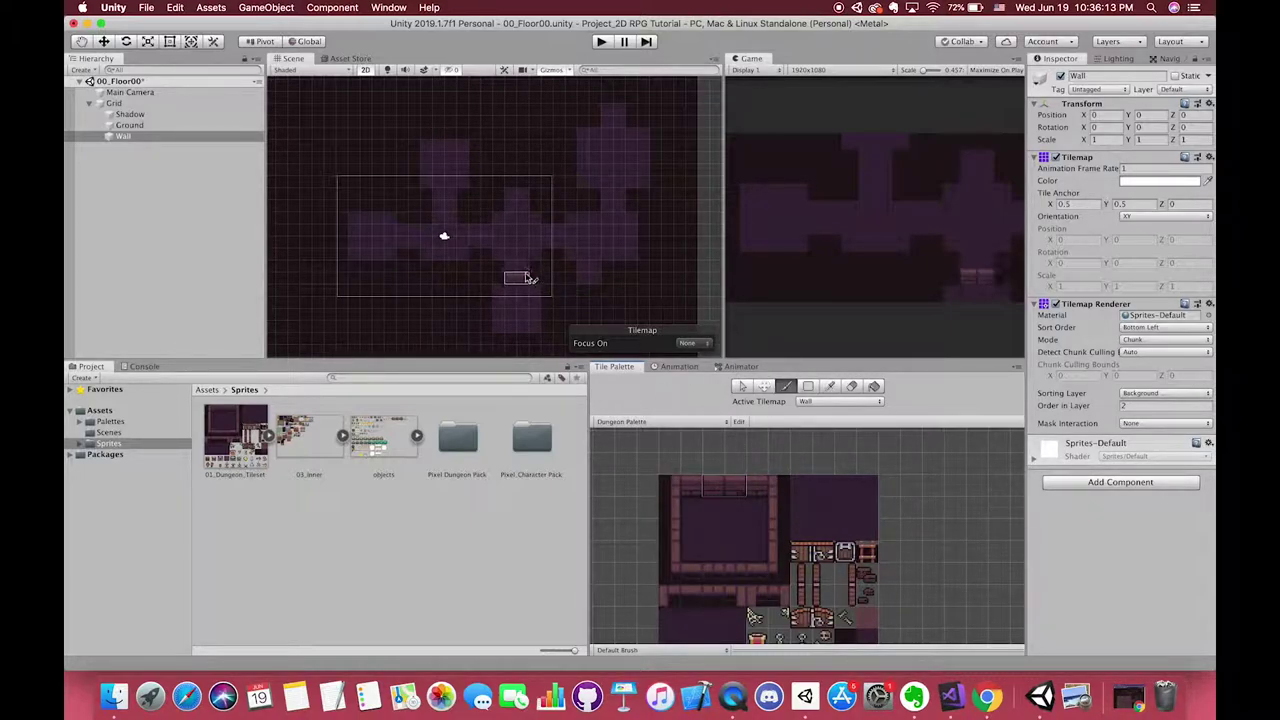
click(520, 186)
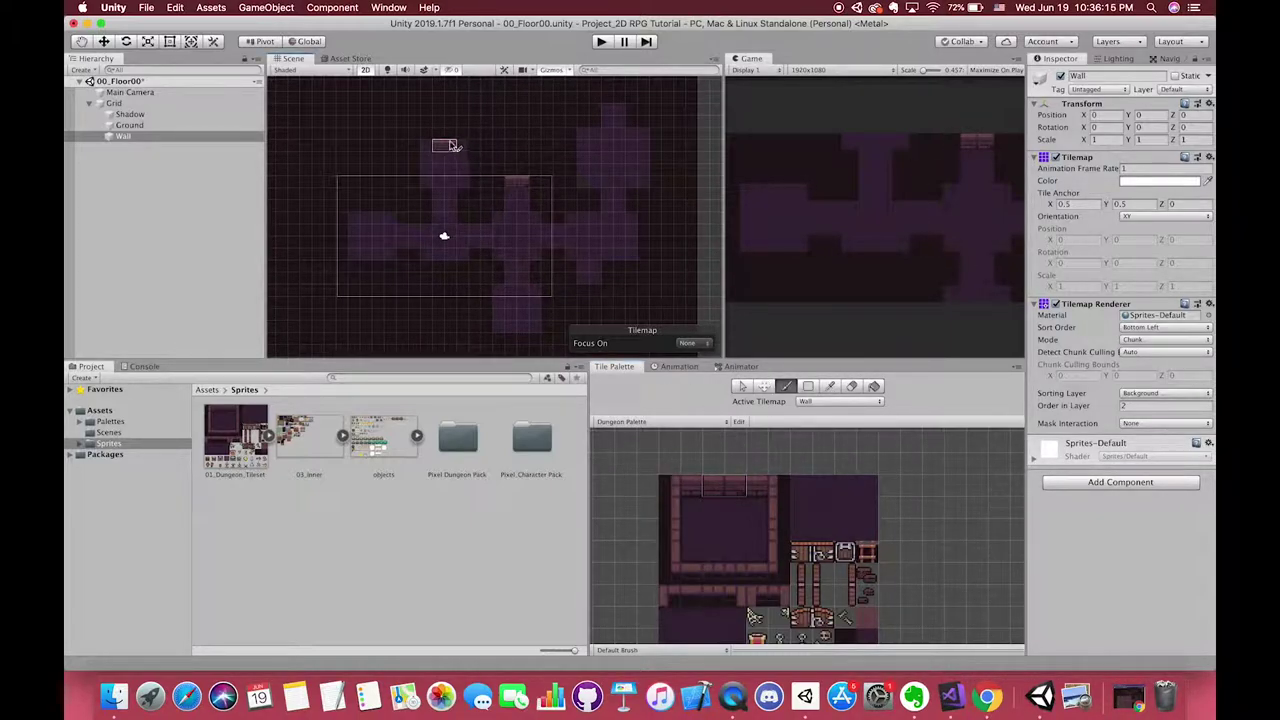
key(i)
drag(752, 491, 754, 491)
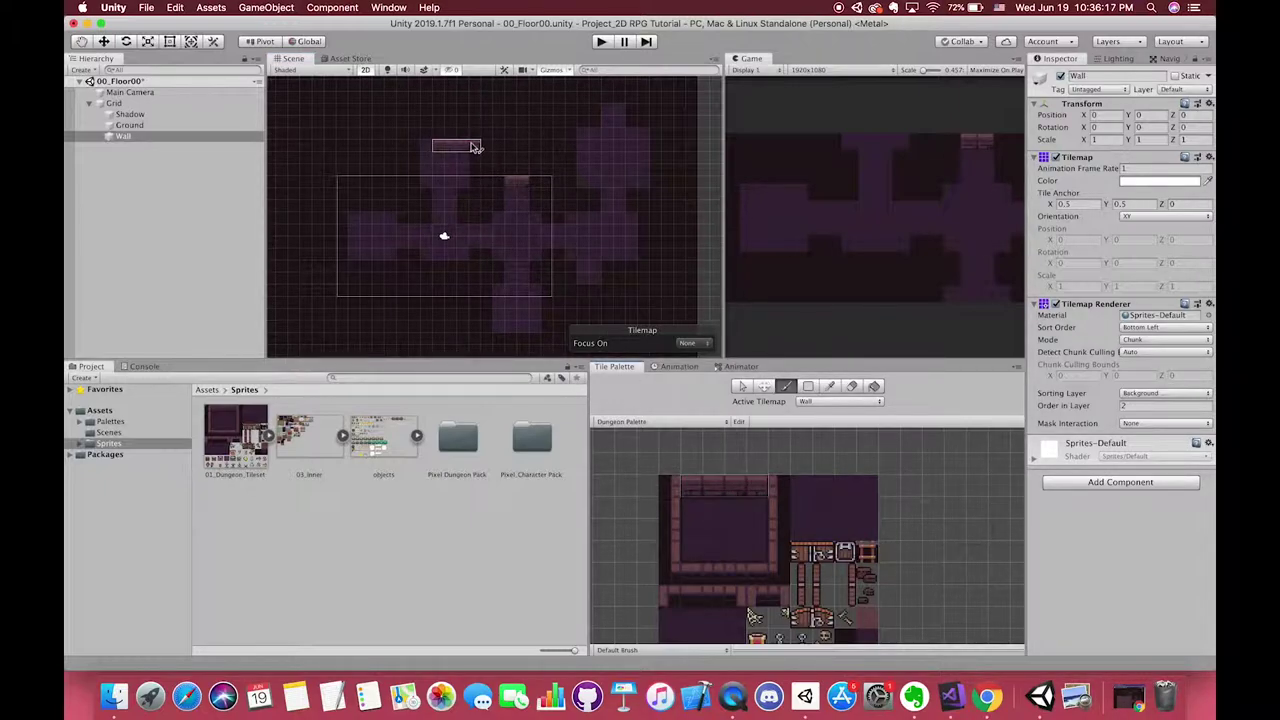
Disable and re-enable the Wall object to check which tiles belong to the Wall tilemap
click(160, 135)
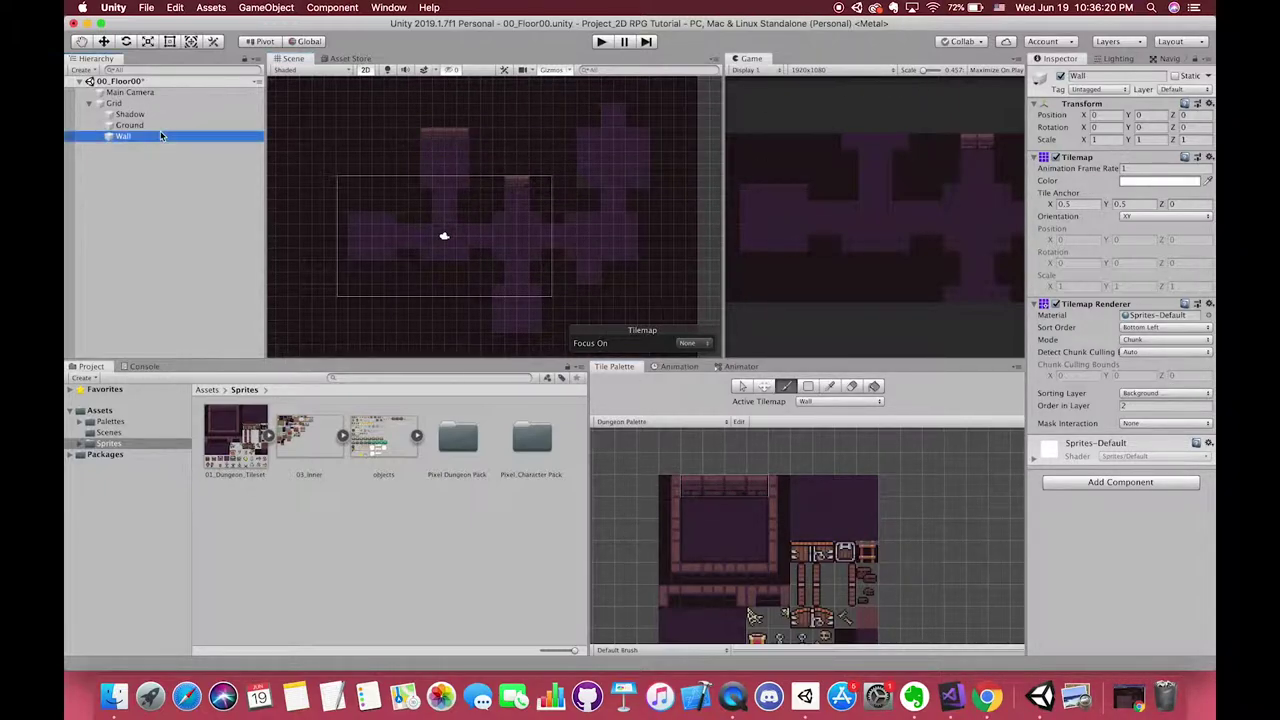
click(1059, 77)
click(1060, 76)
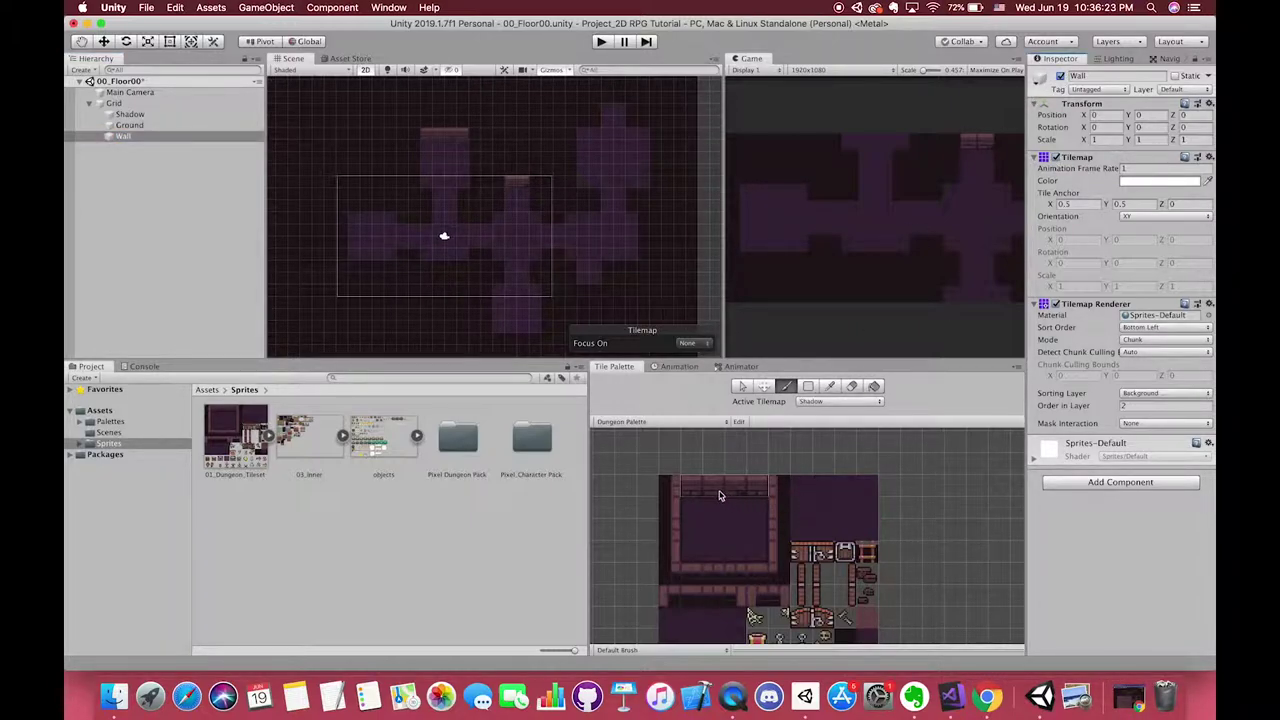
Cap the upper-right stub with a two-tile brick piece, then reactivate the Wall tilemap and line the left room's top with four tiles
drag(718, 494, 738, 493)
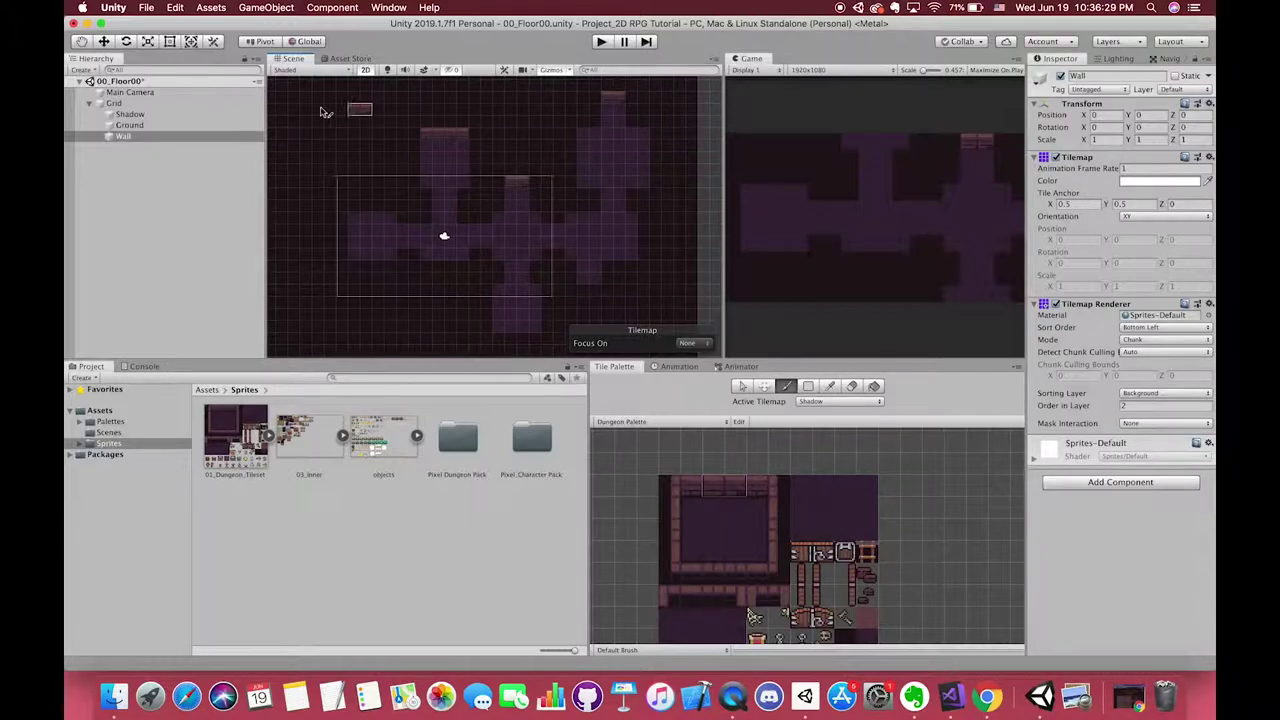
click(130, 125)
click(123, 136)
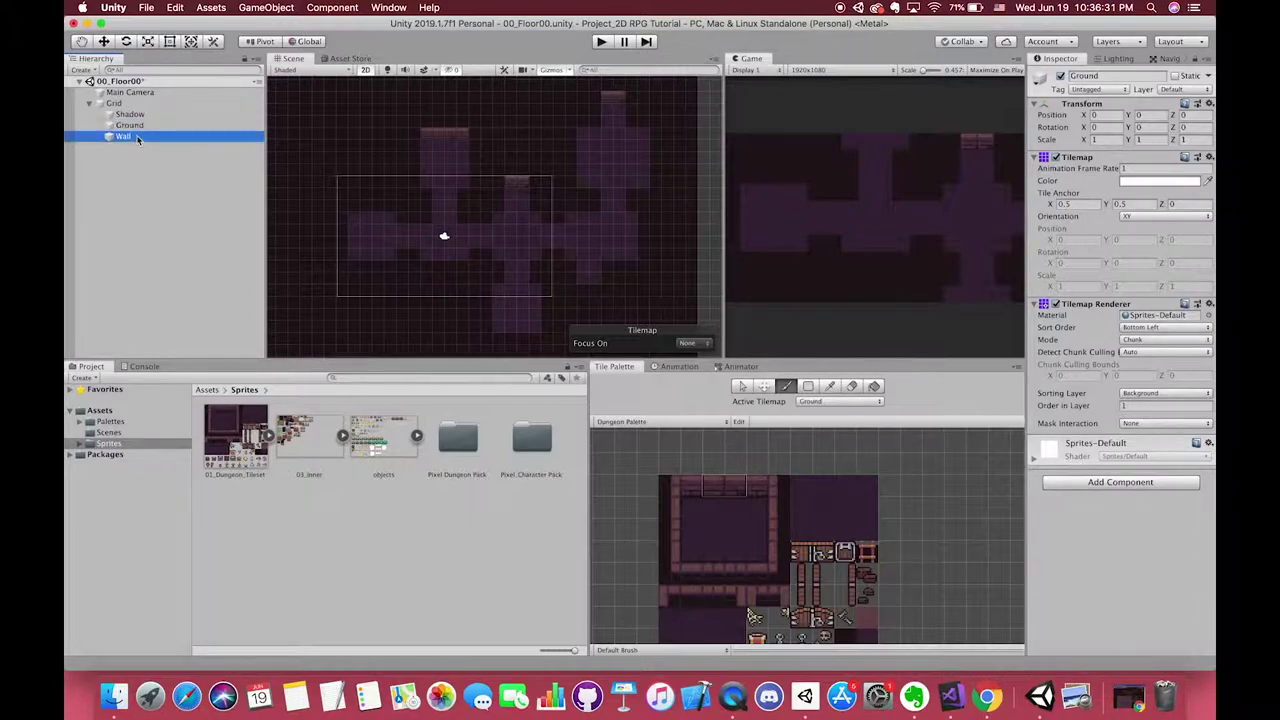
drag(691, 486, 751, 488)
click(392, 208)
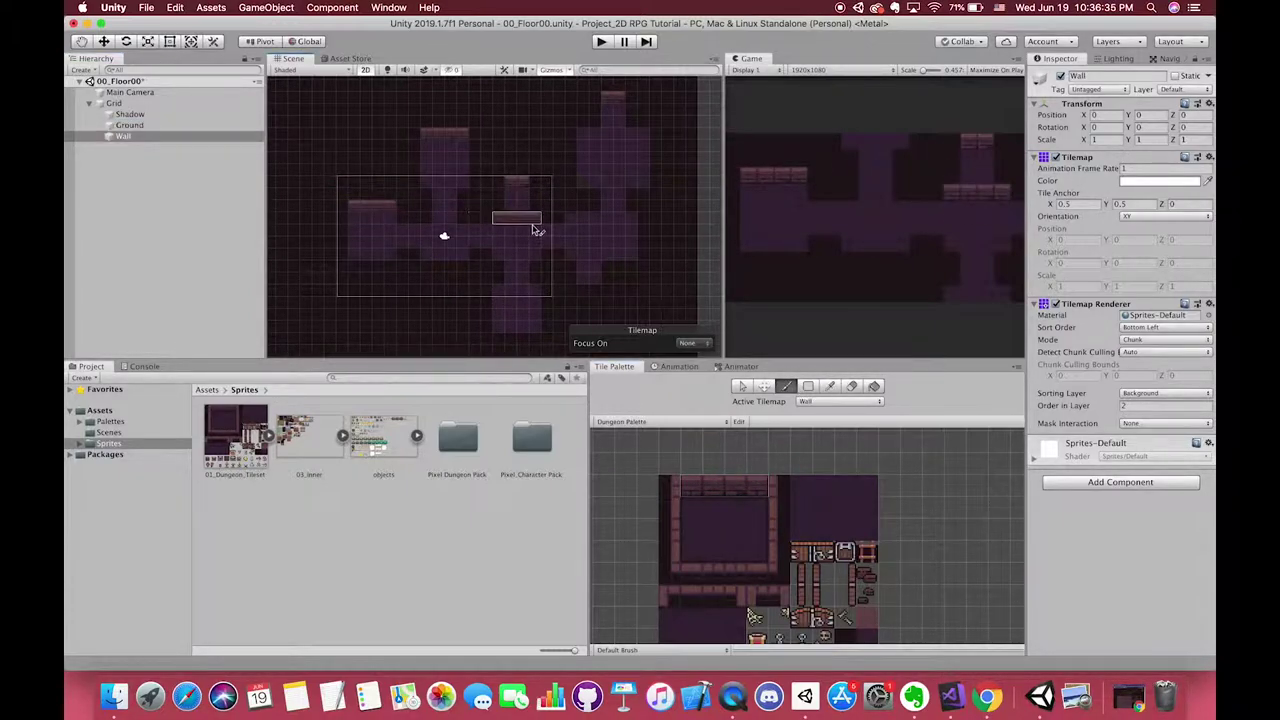
Paint brick wall tiles along the main corridor's top edge on both sides of the passage to the upper room
scroll(398, 216, up, 3)
scroll(405, 225, up, 2)
drag(712, 487, 736, 487)
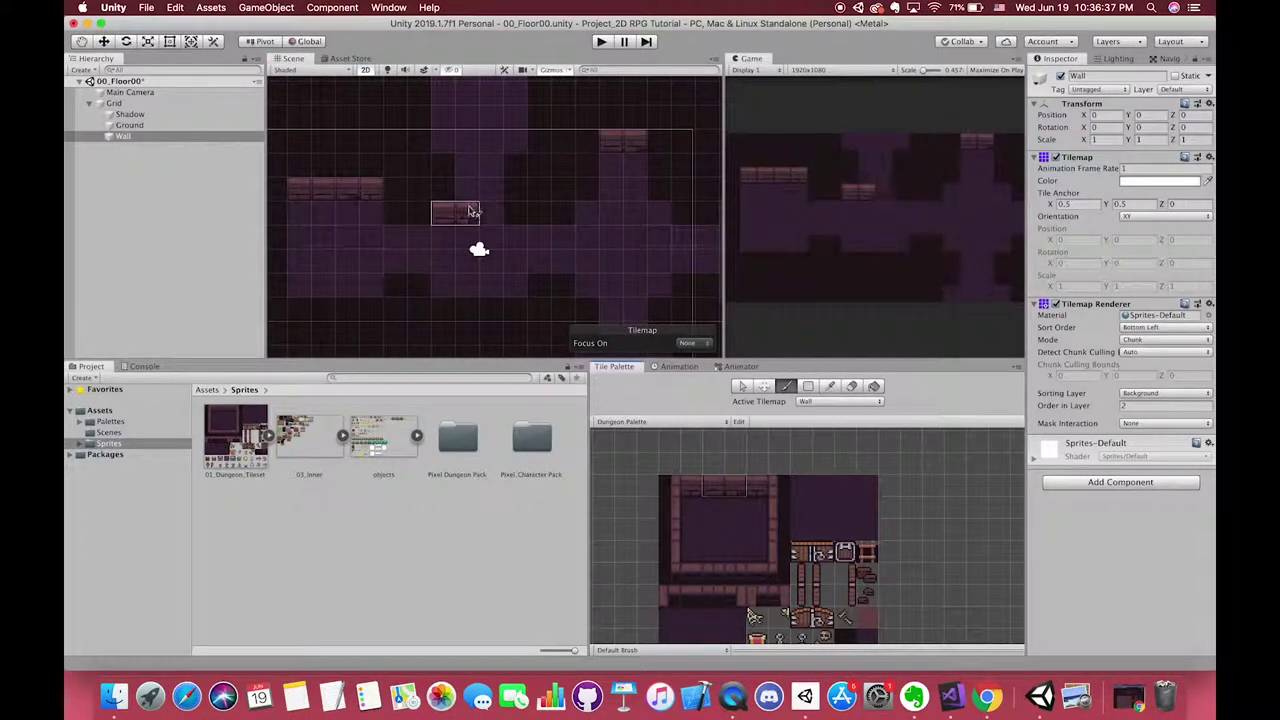
drag(422, 215, 446, 216)
drag(536, 214, 550, 213)
Paint two-tile brick wall pieces on the upper-right room's top edge, on both sides of its stub
scroll(530, 180, down, 3)
middle_drag(526, 174, 454, 276)
scroll(496, 254, down, 2)
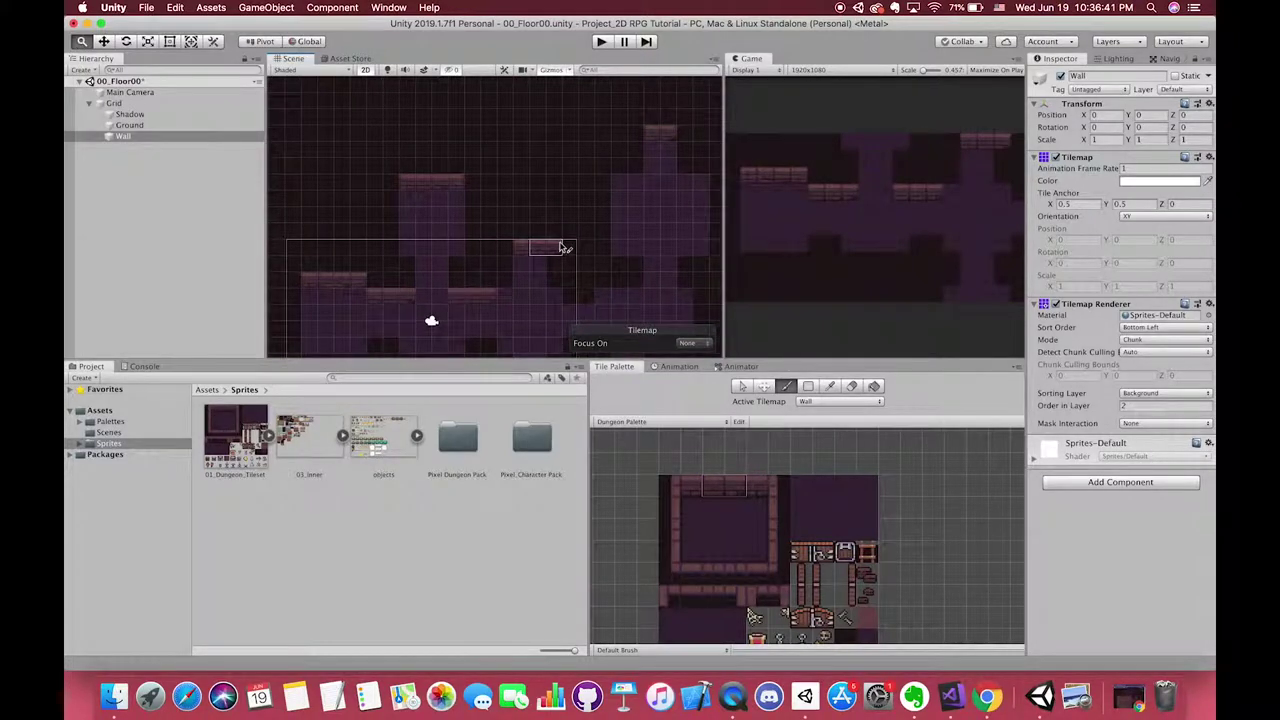
middle_drag(557, 241, 437, 227)
click(512, 150)
click(582, 154)
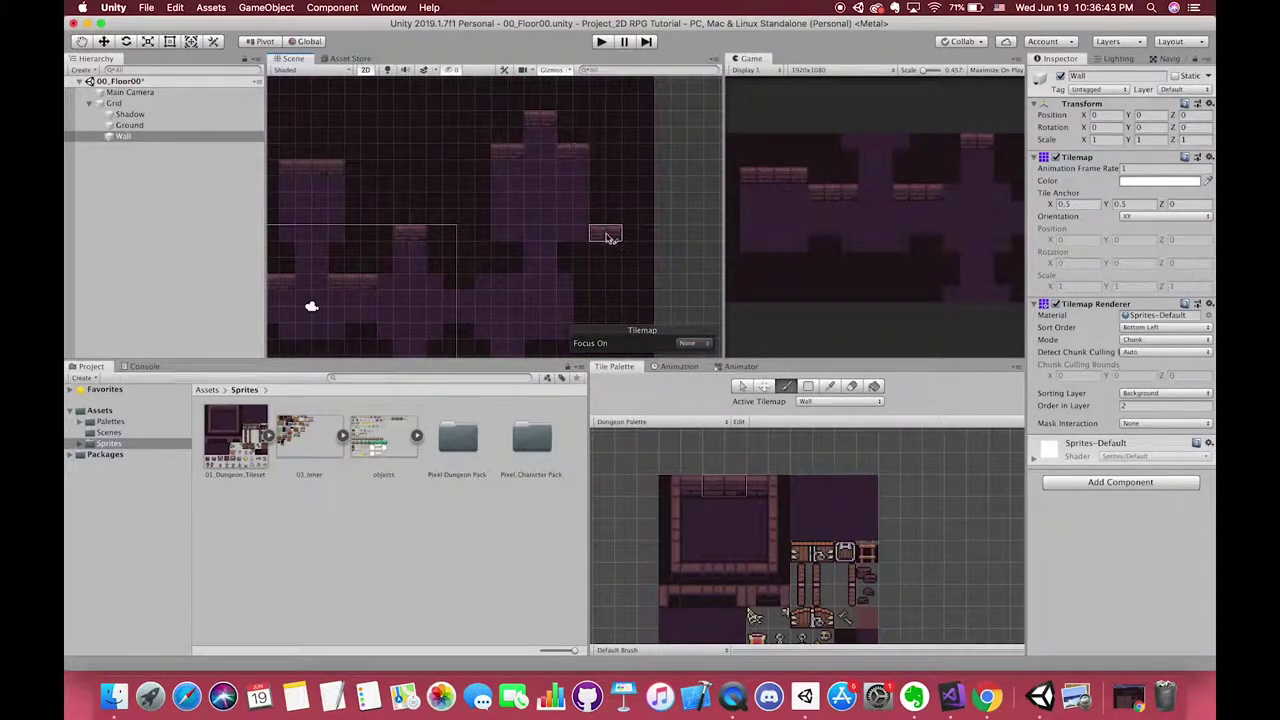
Paint brick wall tiles along the easternmost room's top edge on both sides of the passage going up
middle_drag(607, 234, 607, 212)
middle_drag(577, 282, 600, 246)
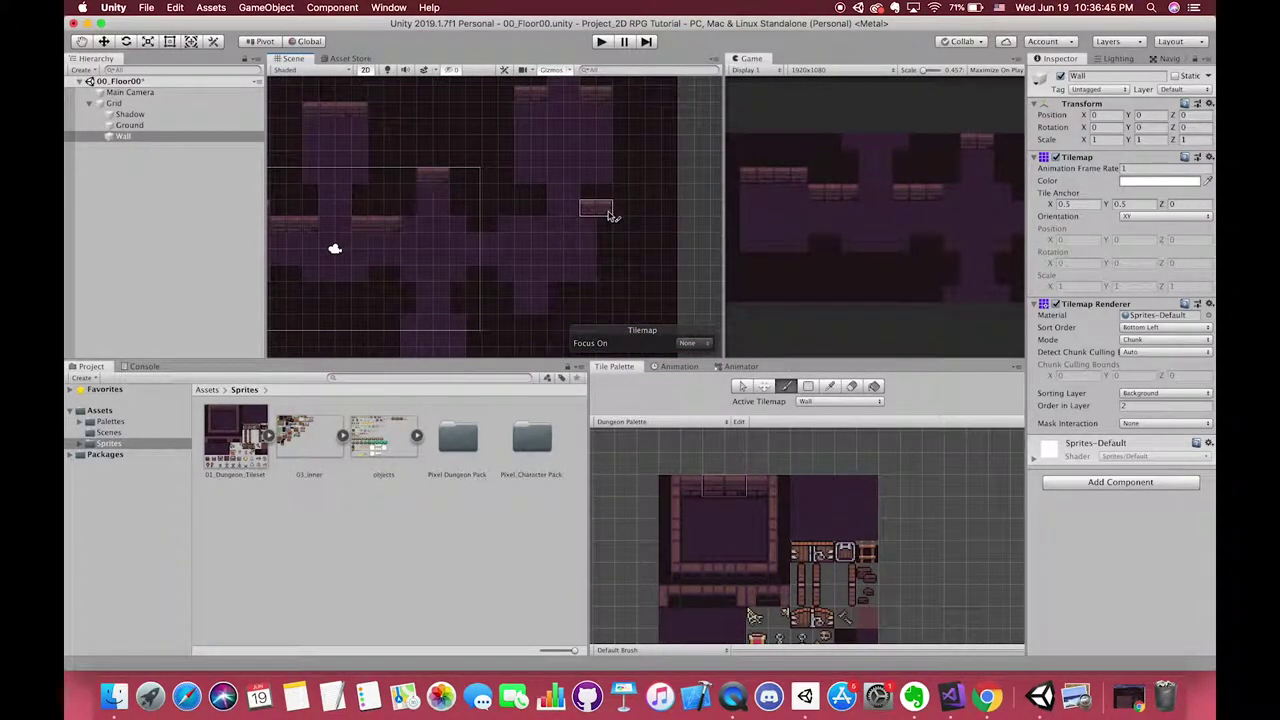
click(707, 482)
drag(731, 485, 712, 486)
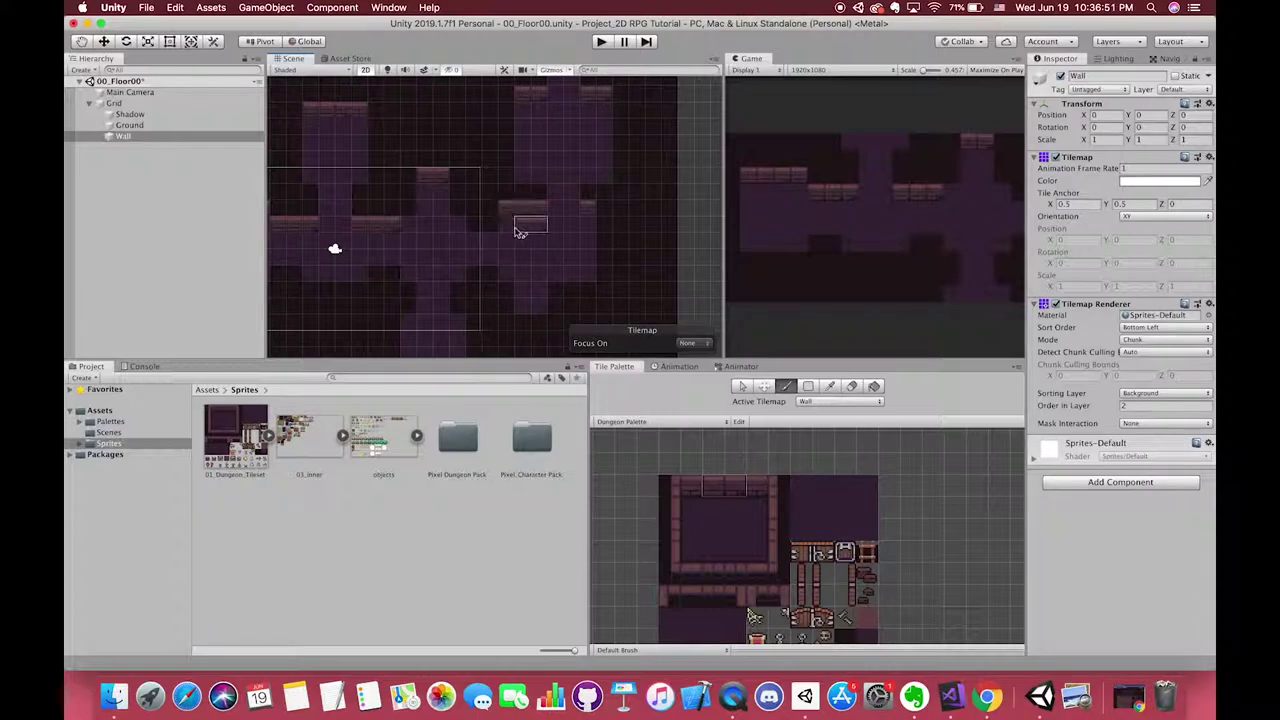
Paint brick wall tiles on the lower room's top edge on both sides of its passage
middle_drag(528, 214, 566, 192)
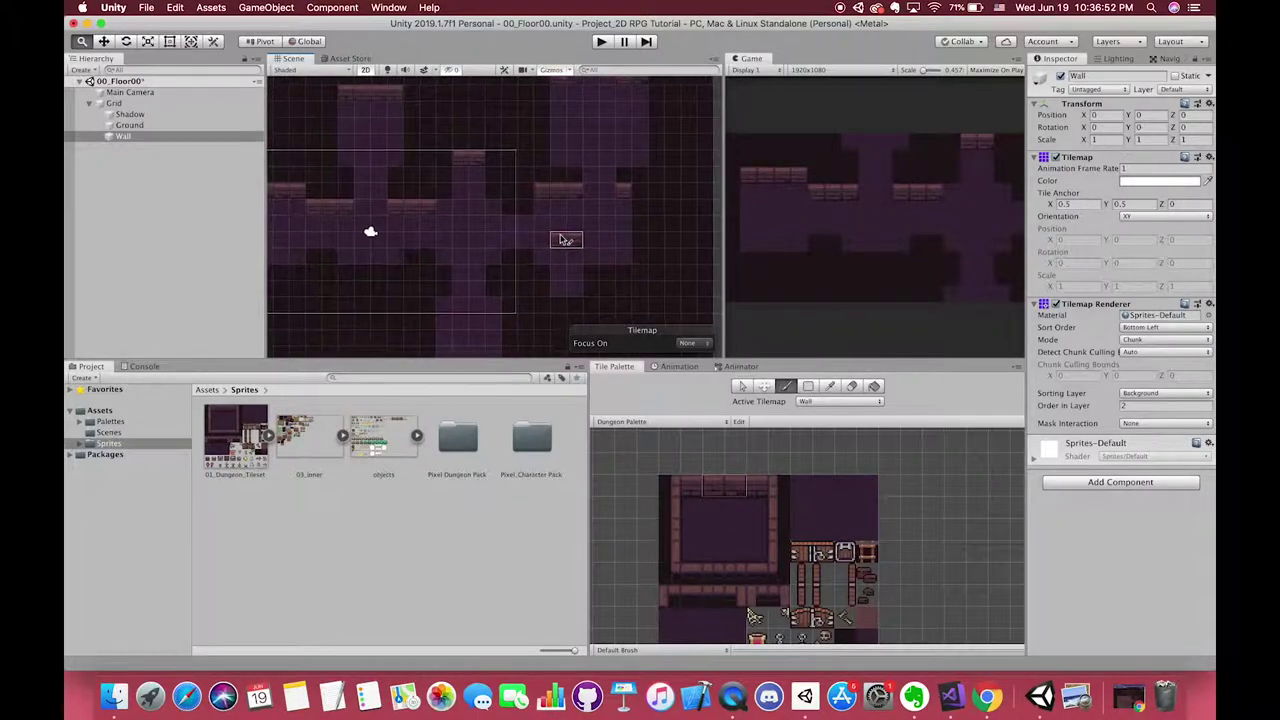
click(702, 494)
click(753, 490)
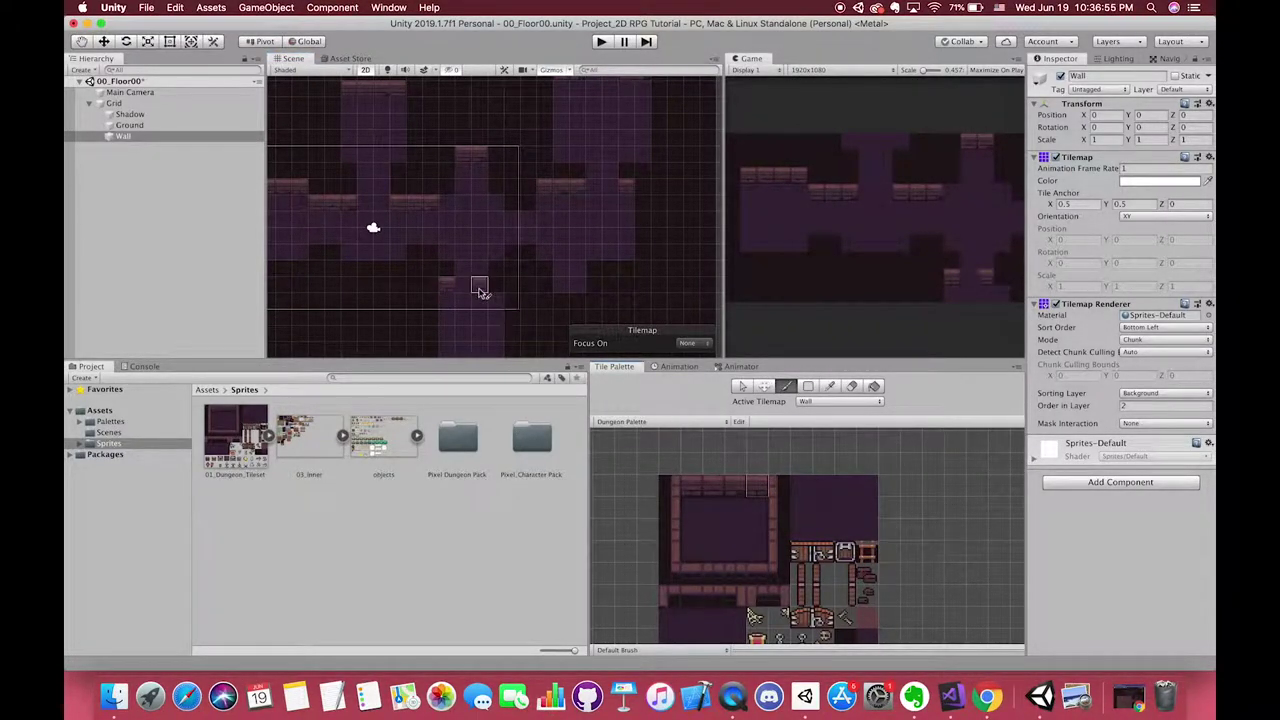
Paint left side wall pieces along the left room, both upper rooms and the lower room
middle_drag(494, 283, 566, 289)
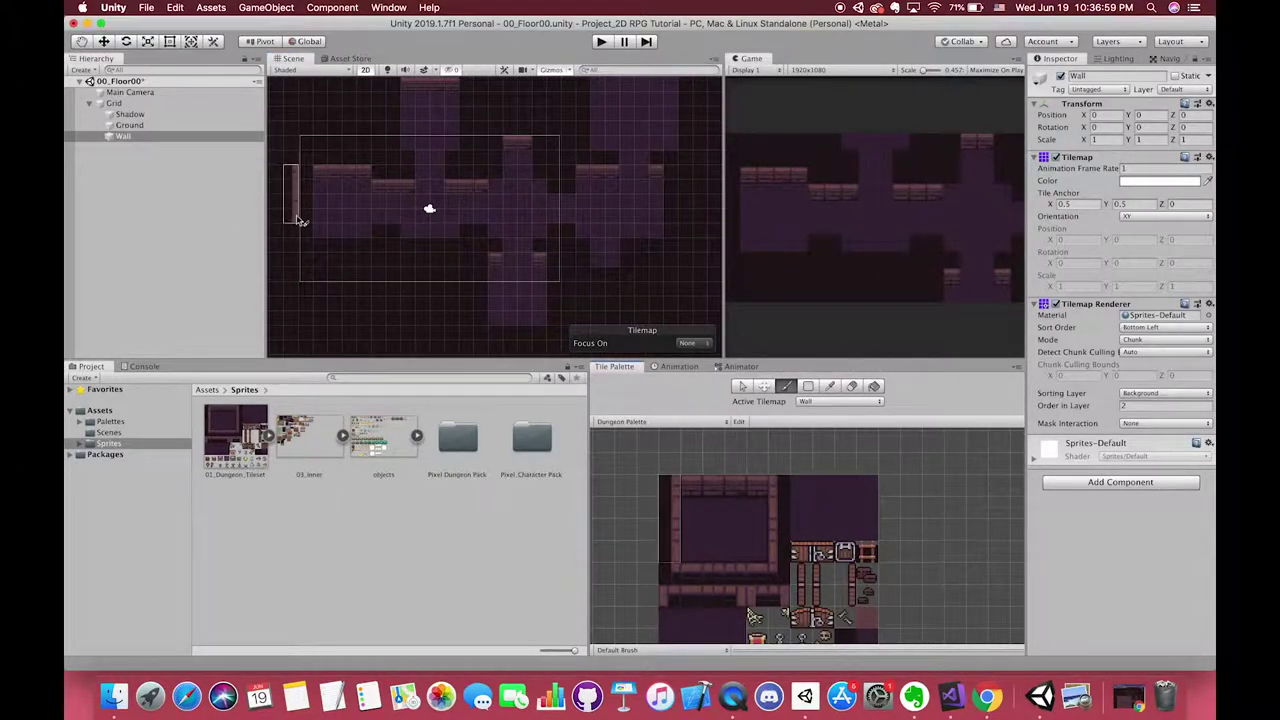
middle_drag(355, 190, 357, 258)
click(394, 199)
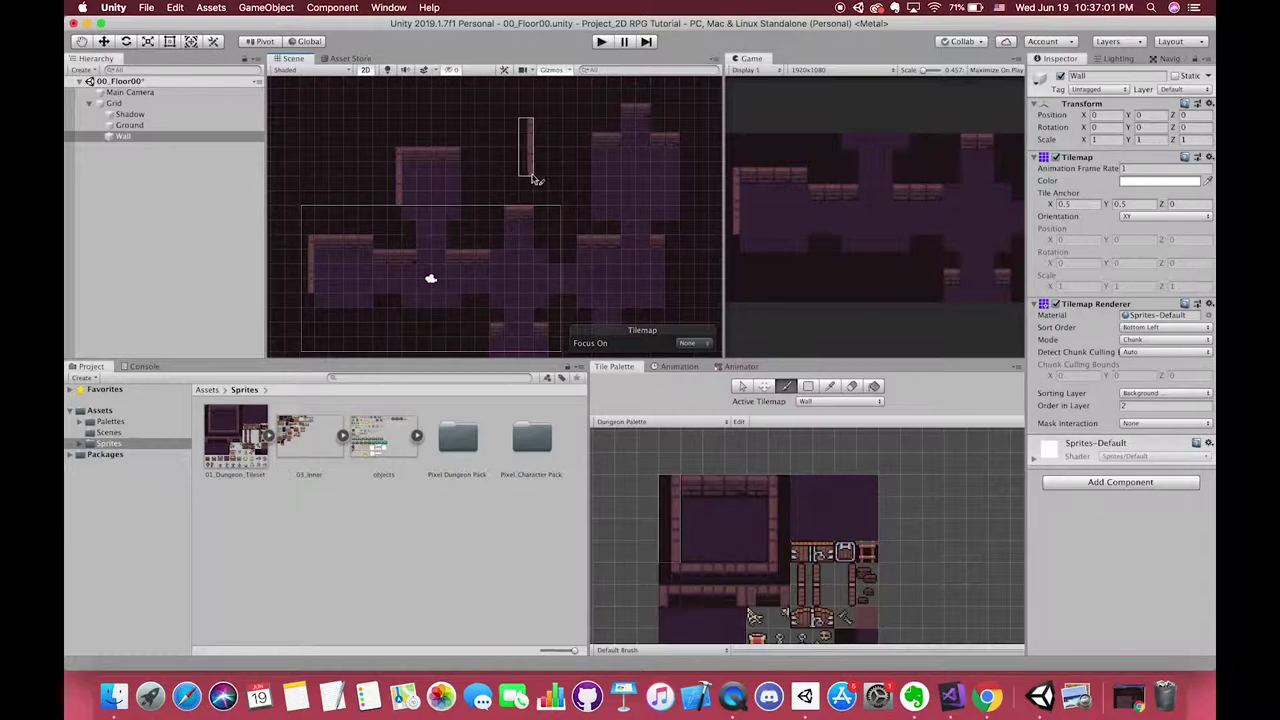
click(585, 188)
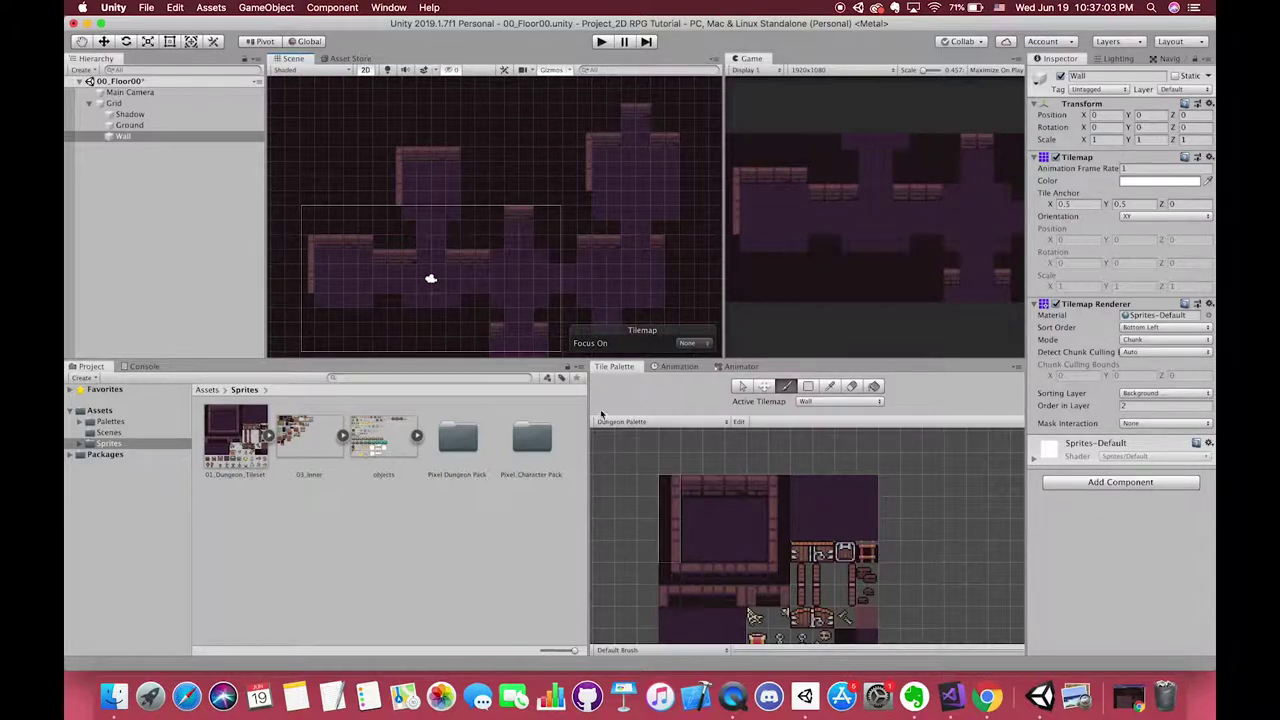
middle_drag(525, 290, 508, 210)
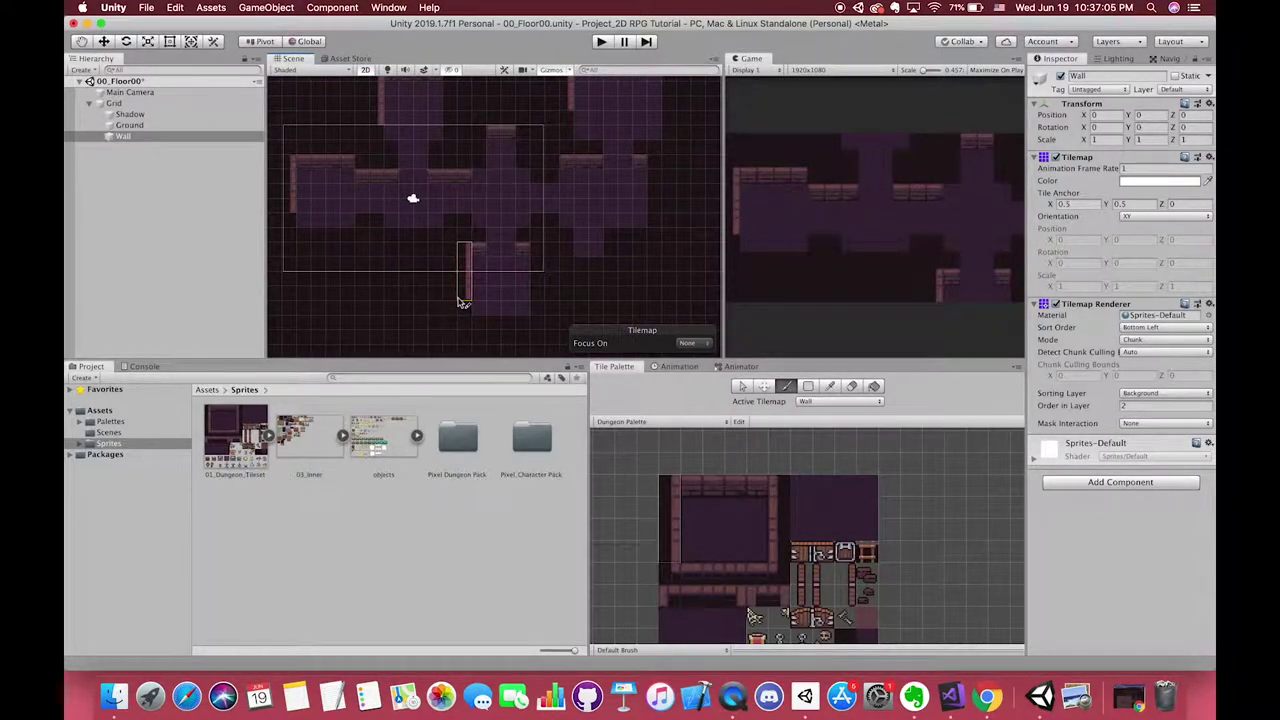
Paint right side wall pieces along the lower room, the easternmost room and both upper rooms
drag(770, 488, 772, 560)
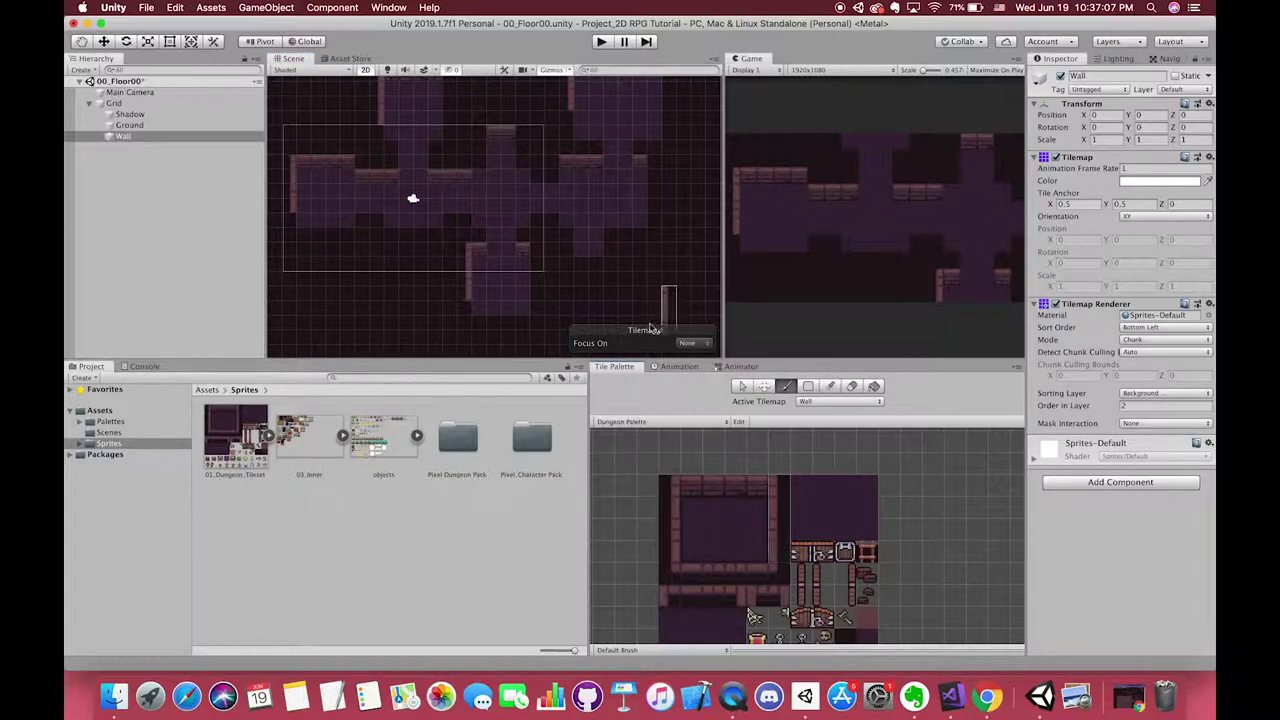
middle_drag(632, 263, 580, 308)
click(602, 254)
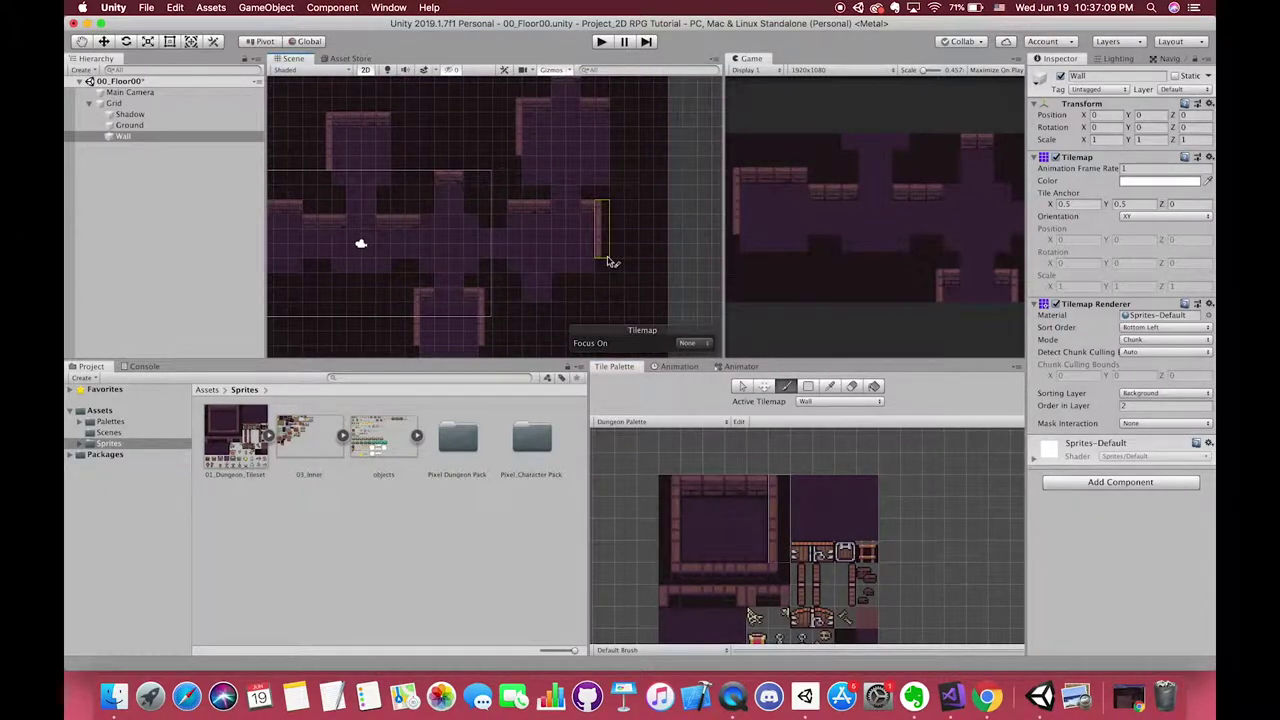
click(620, 154)
middle_drag(620, 154, 639, 208)
middle_drag(529, 209, 635, 149)
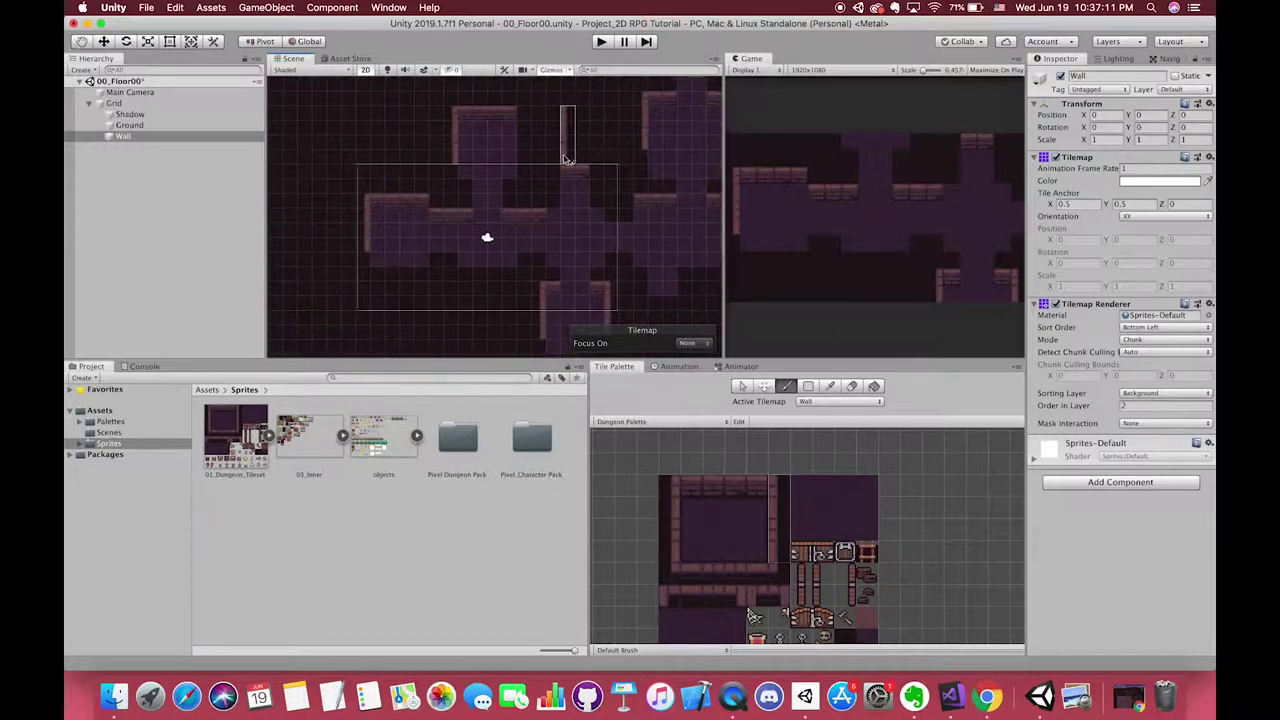
click(525, 161)
Extend the side walls of the left, lower and easternmost rooms downward with two-tile bottom corner pieces
middle_drag(425, 248, 440, 158)
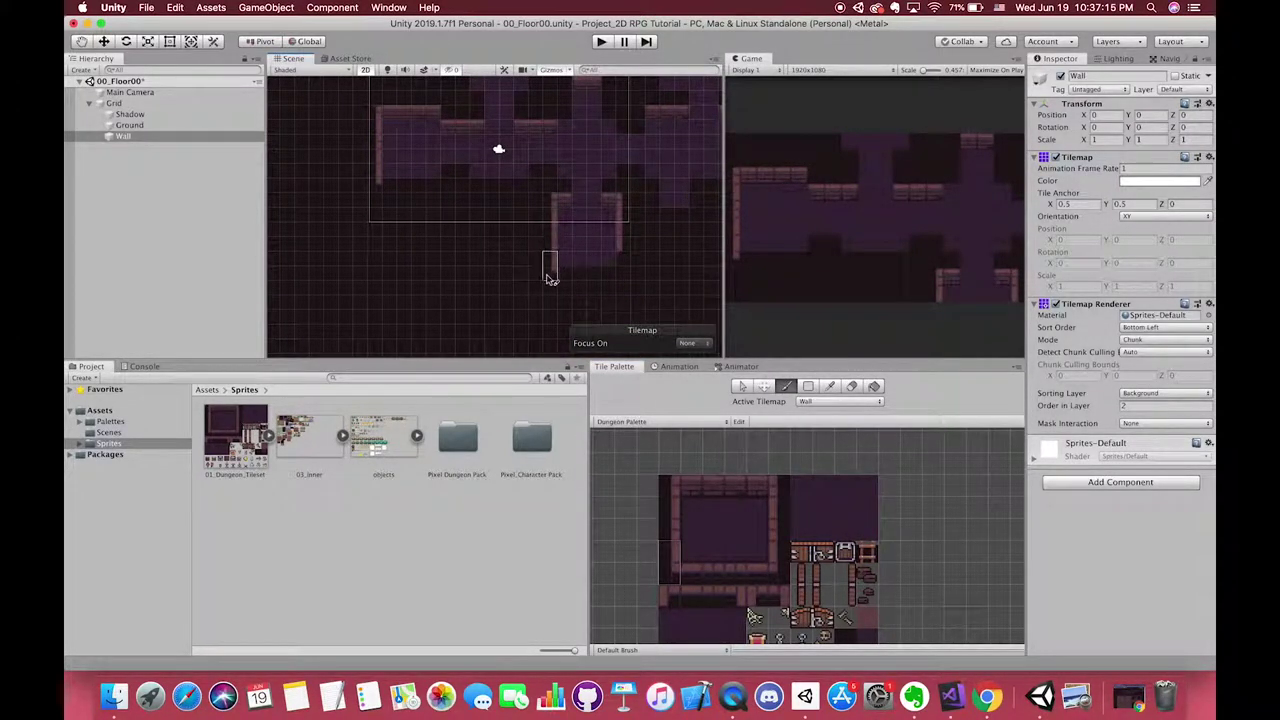
drag(779, 548, 779, 572)
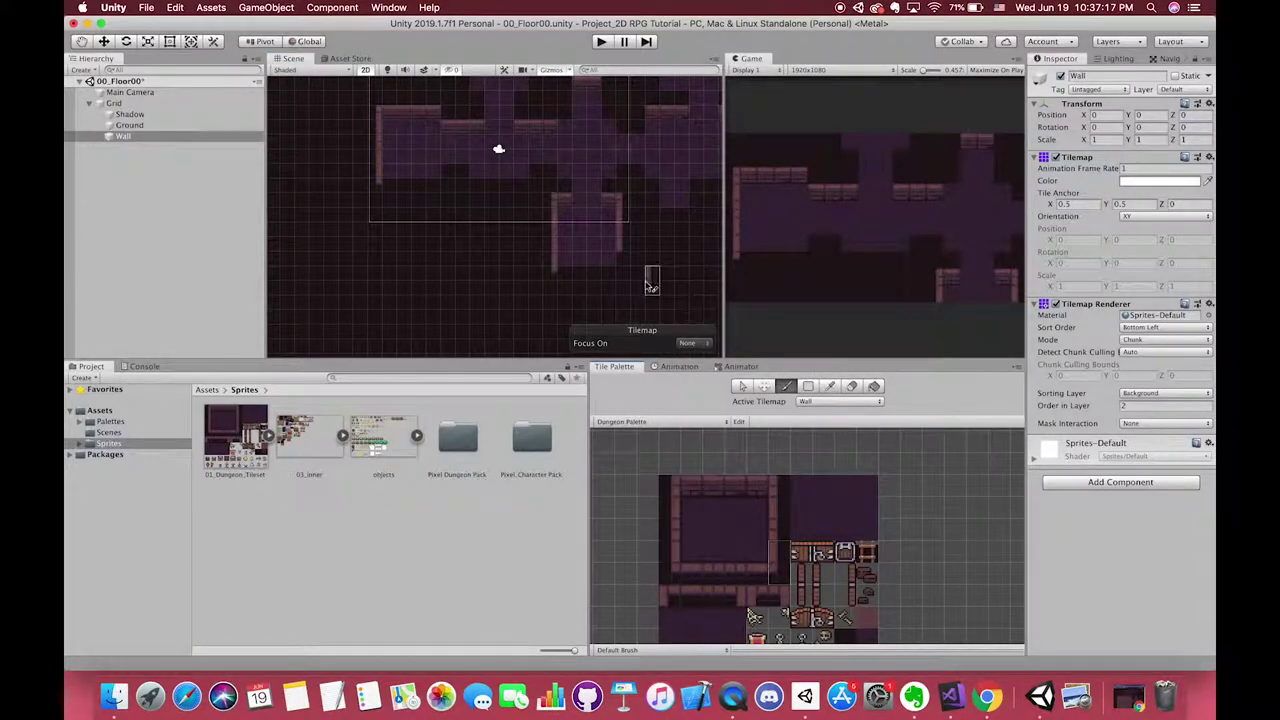
middle_drag(667, 243, 540, 311)
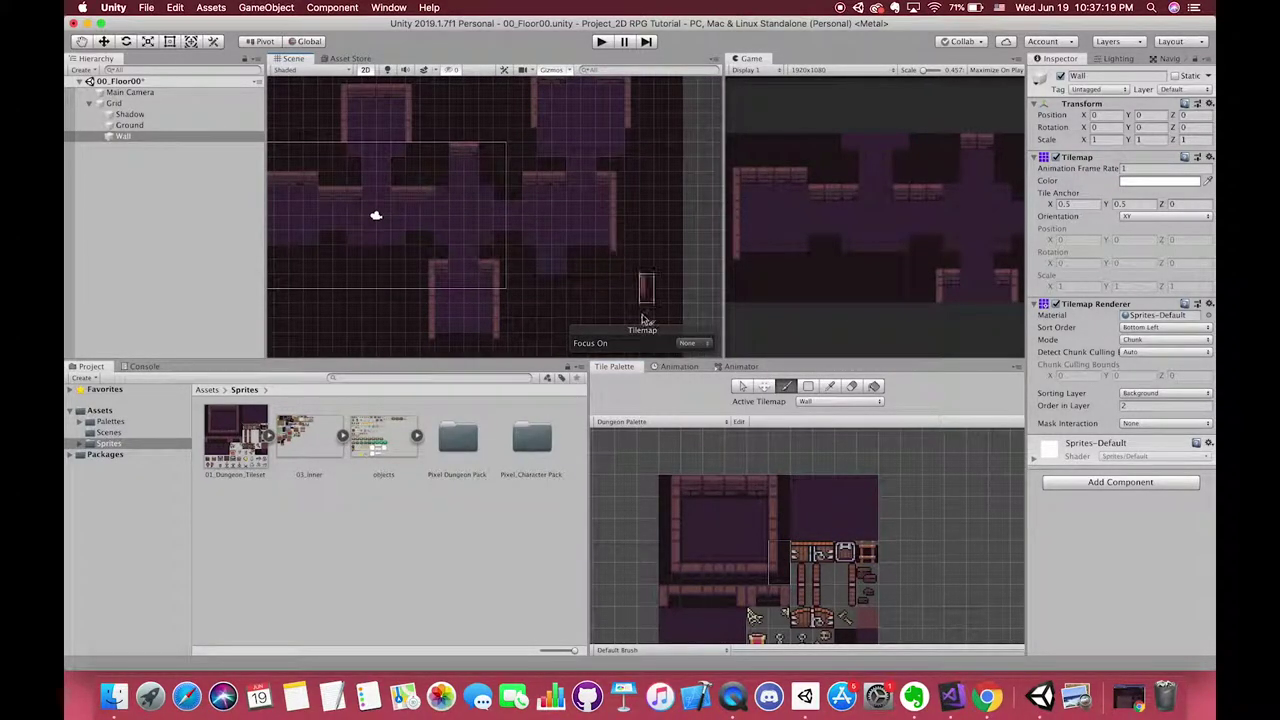
Make the Scene area taller, dock the Game view alongside the Scene view as a tab and return to the Scene view
drag(638, 365, 646, 470)
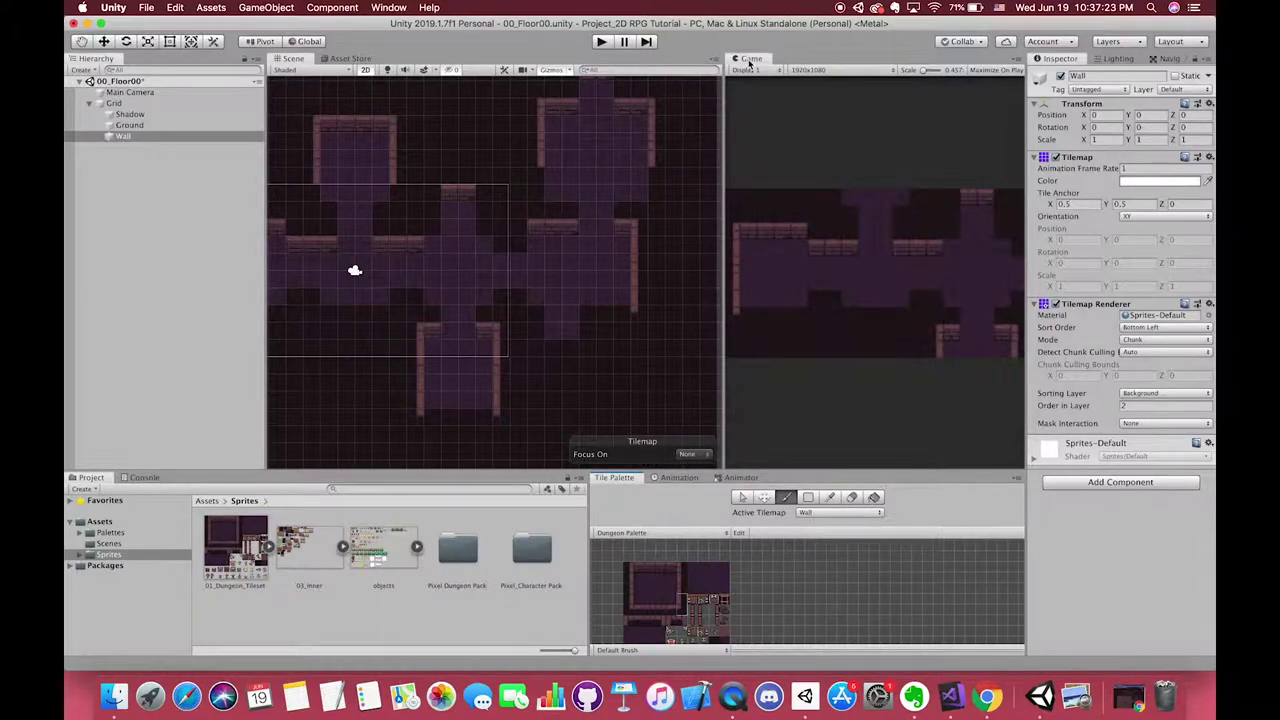
drag(750, 62, 640, 60)
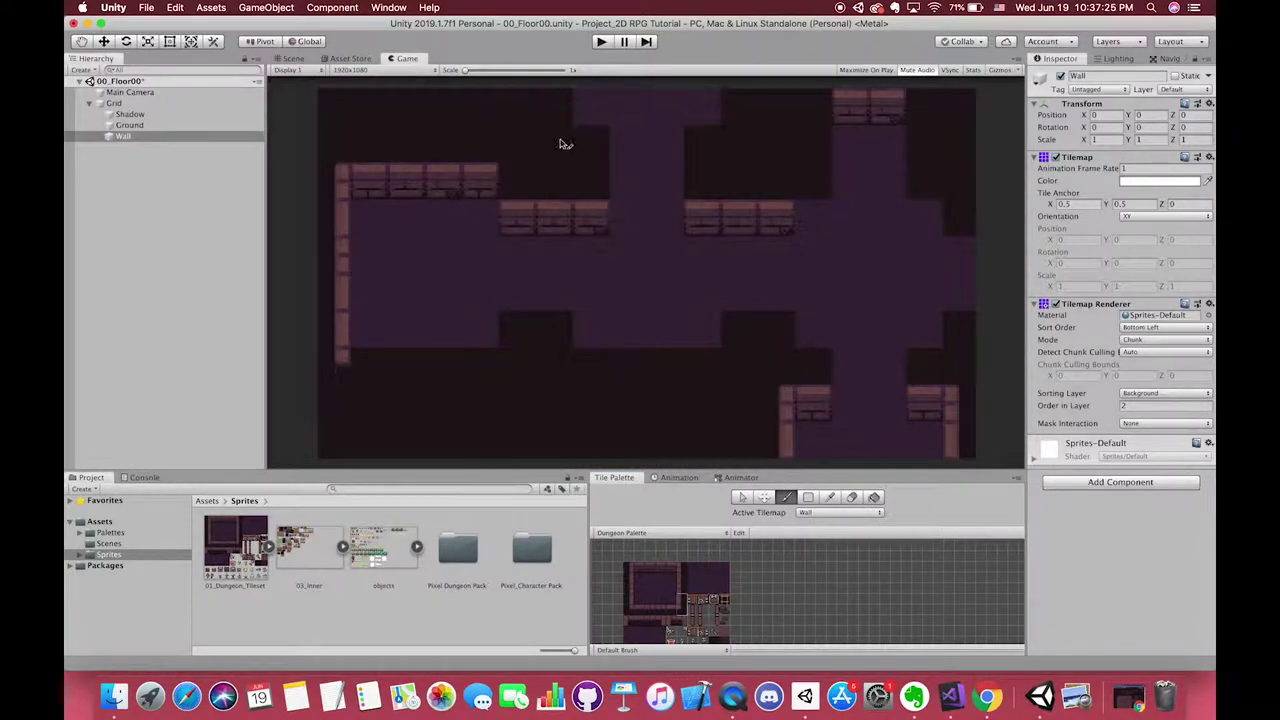
click(293, 58)
scroll(710, 295, down, 3)
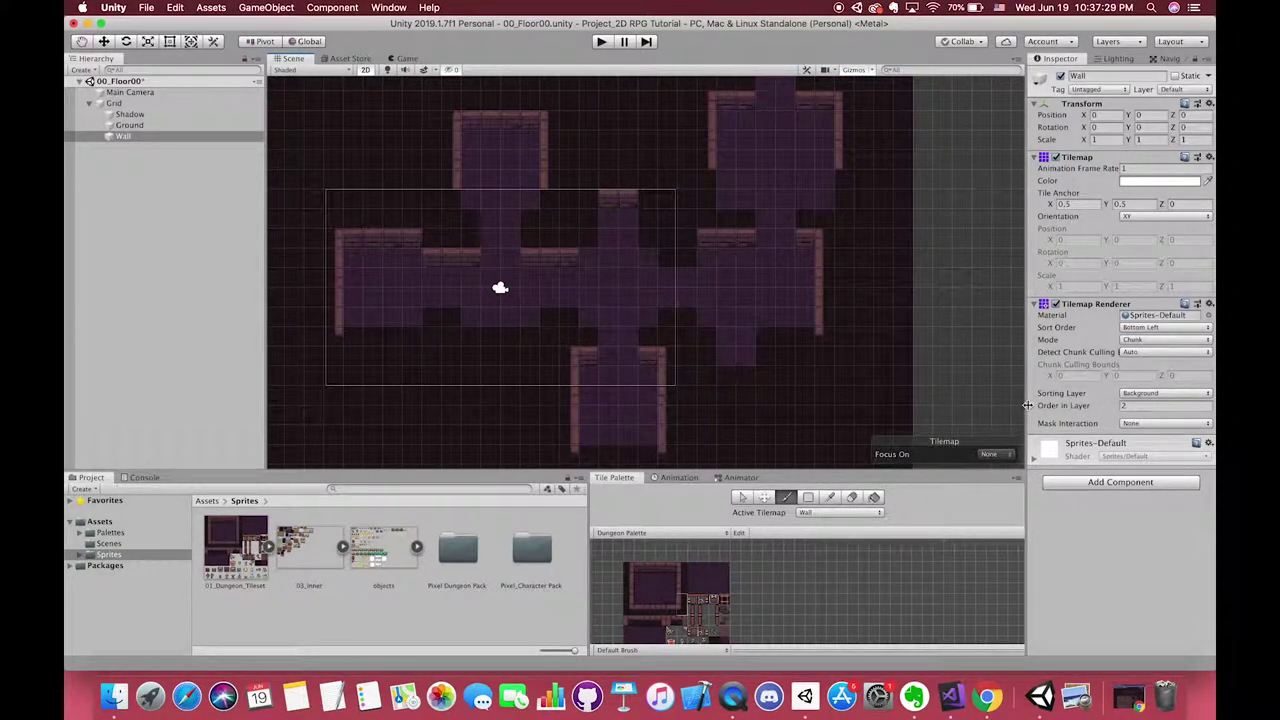
Complete the upper-right room's side walls down to its bottom corners and wall both sides of its top stub
middle_drag(783, 588, 796, 566)
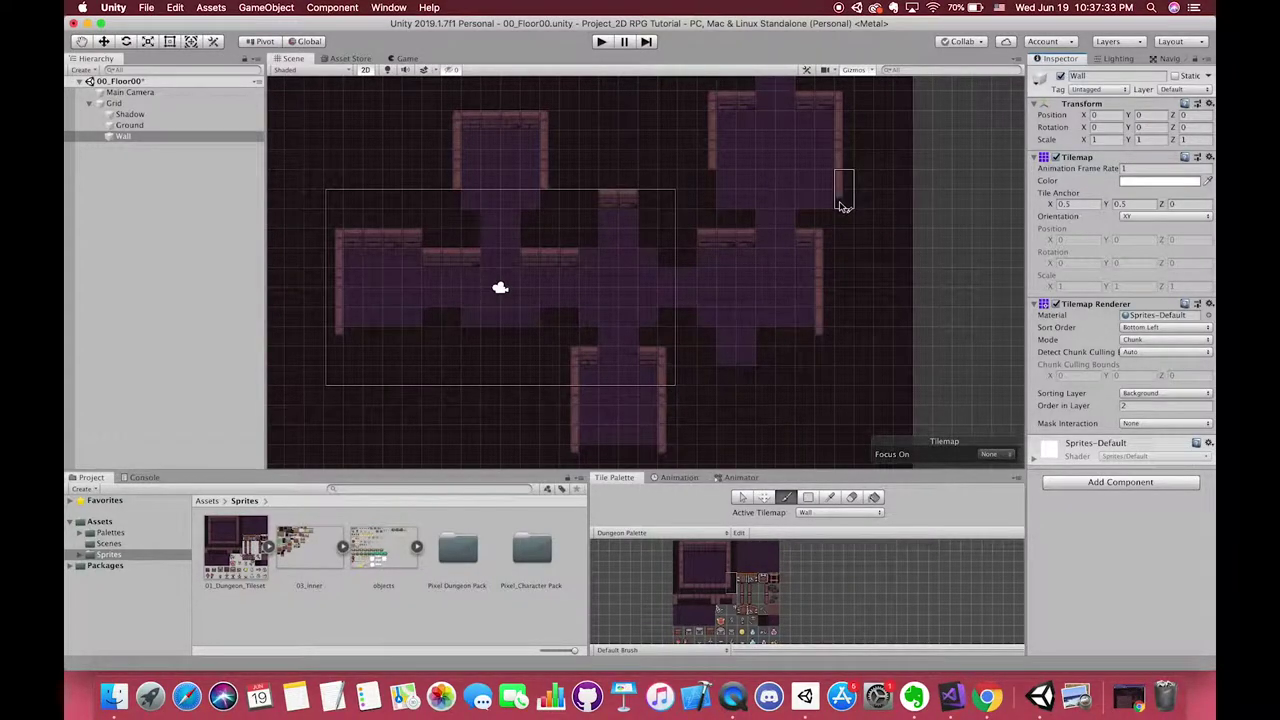
click(843, 206)
drag(678, 578, 677, 588)
click(712, 218)
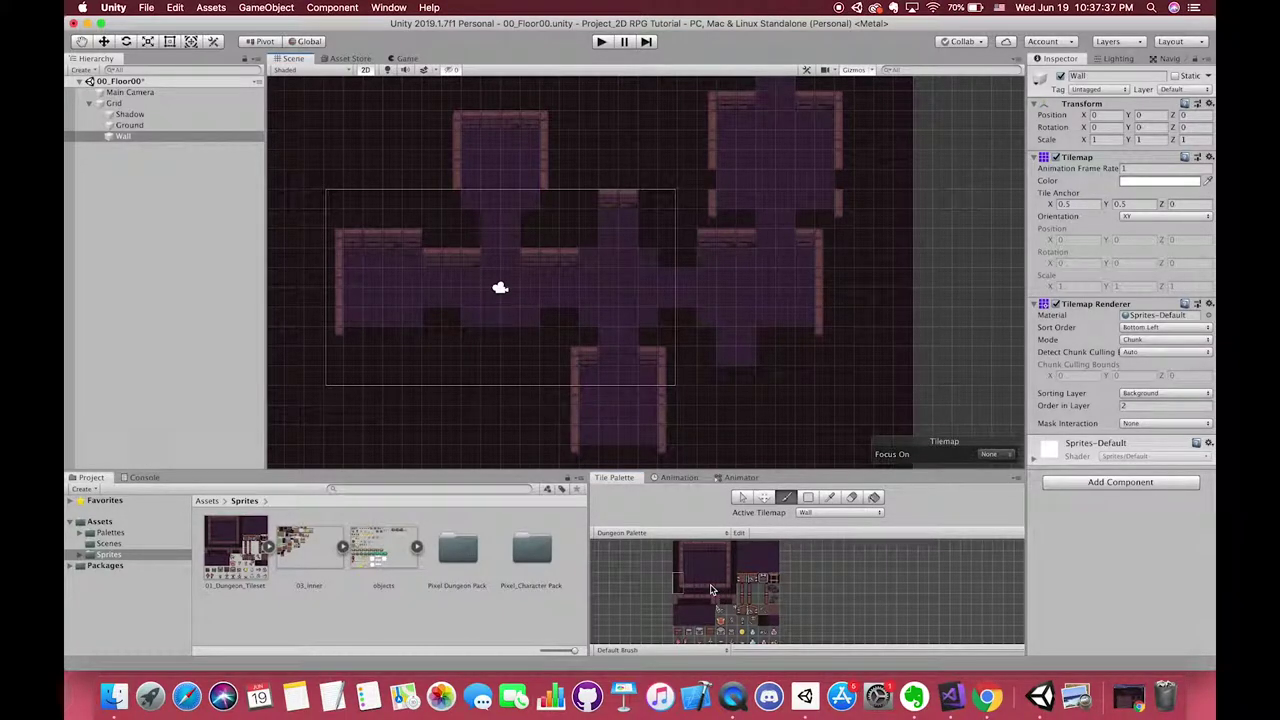
click(679, 568)
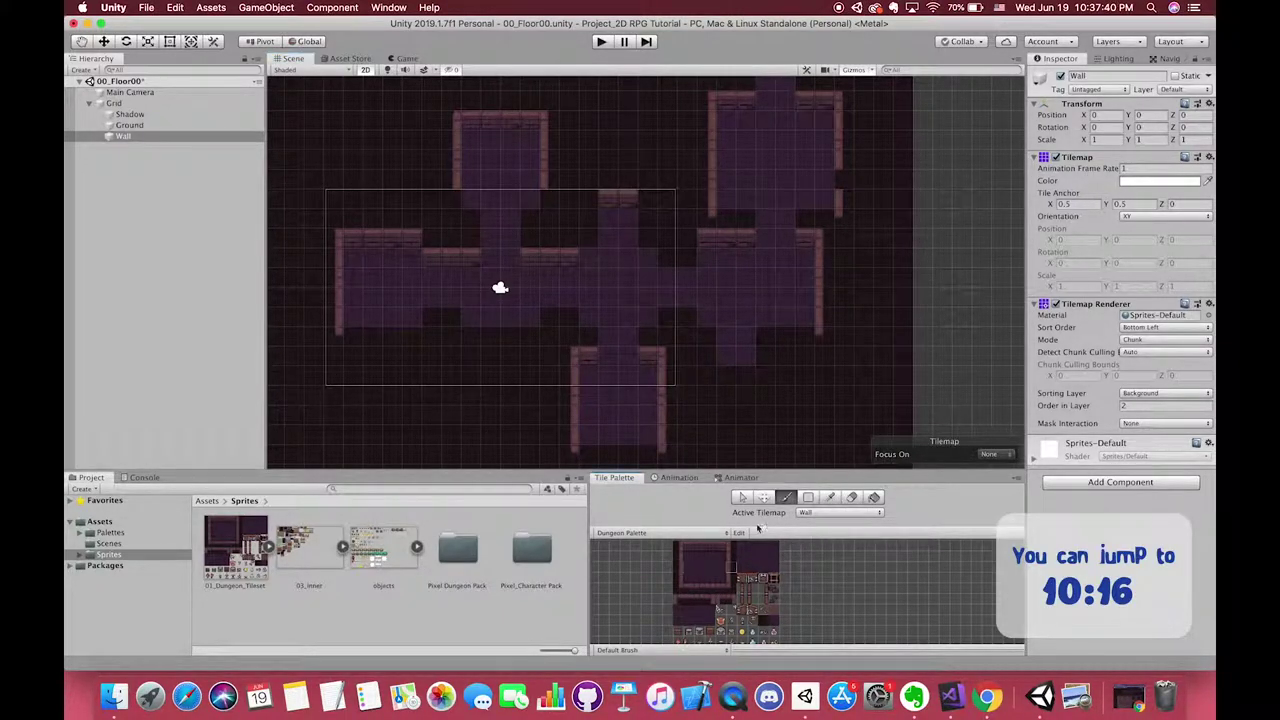
middle_drag(733, 297, 714, 338)
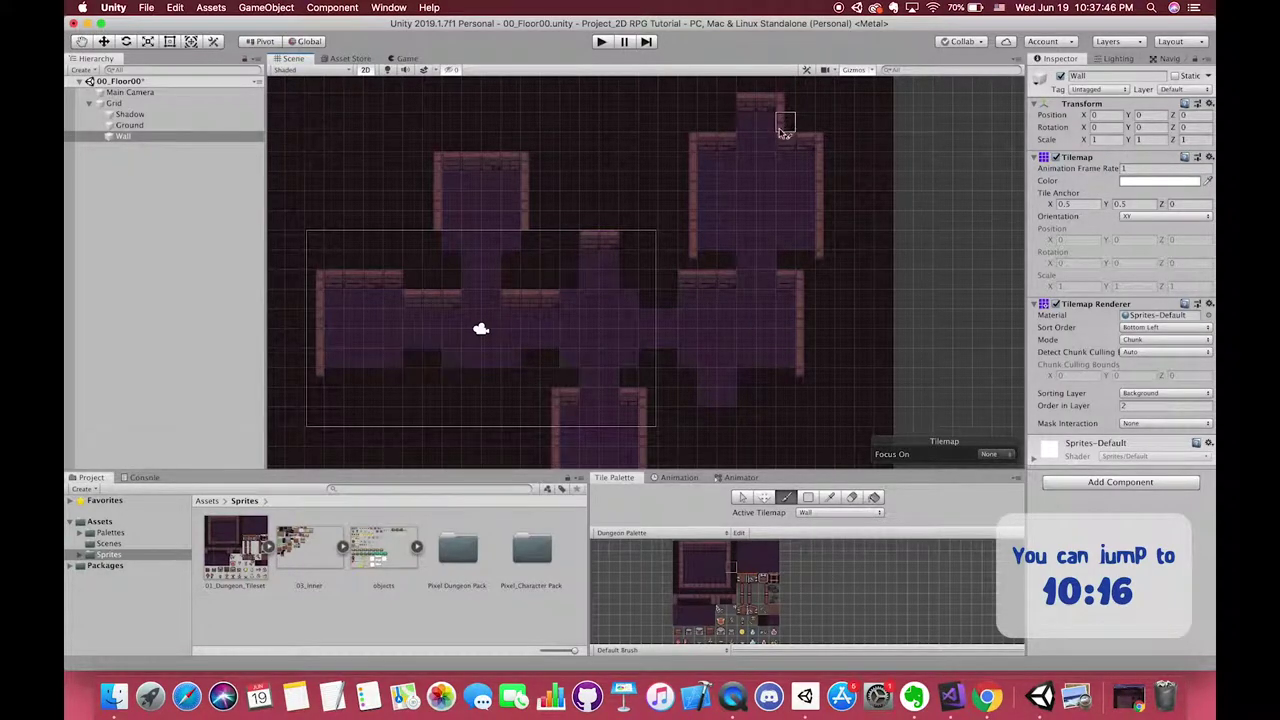
drag(727, 106, 728, 124)
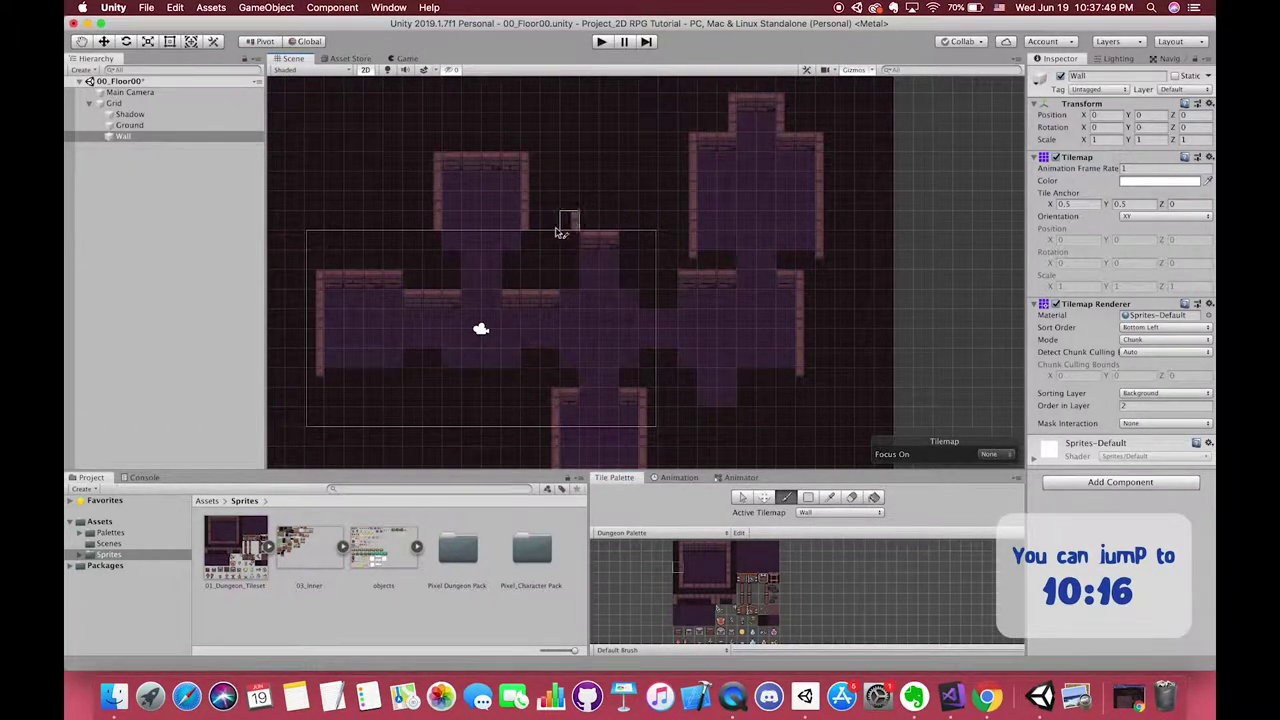
Add the upper-left room's bottom corner pieces and paint the inner corner tiles where both upper rooms meet their passages
middle_drag(562, 228, 654, 186)
click(525, 218)
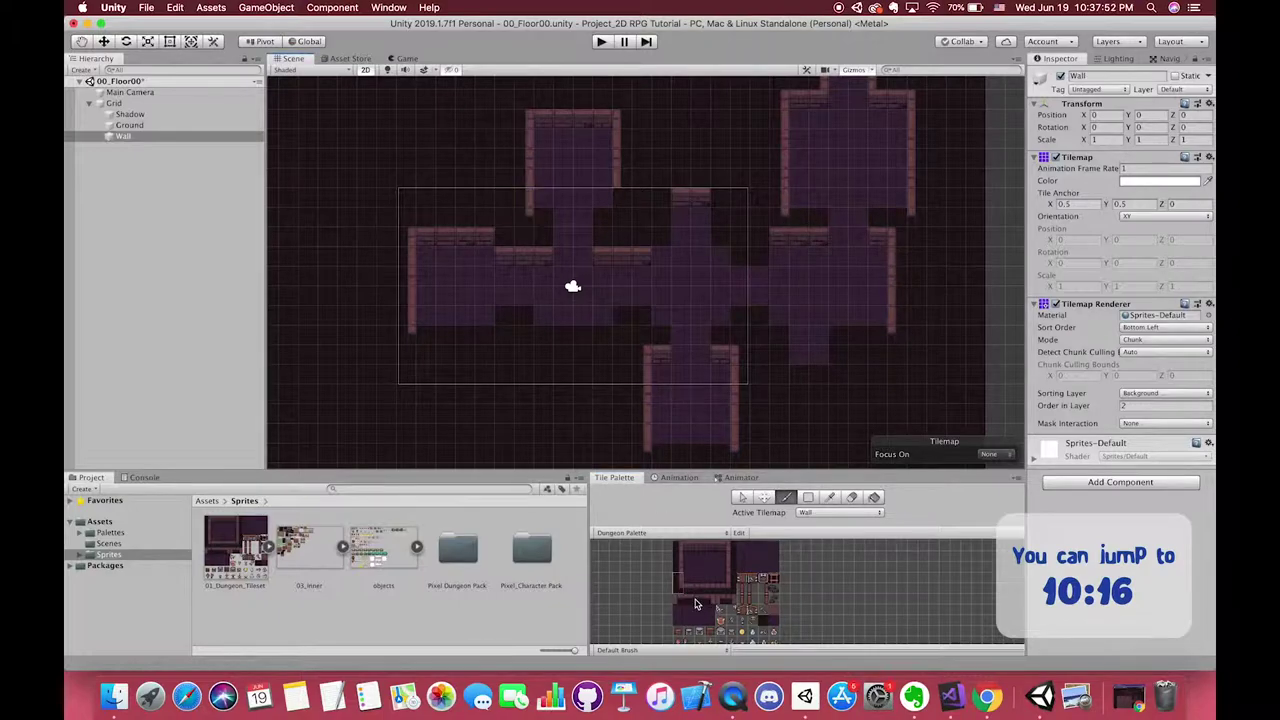
drag(731, 577, 731, 588)
click(621, 217)
click(543, 216)
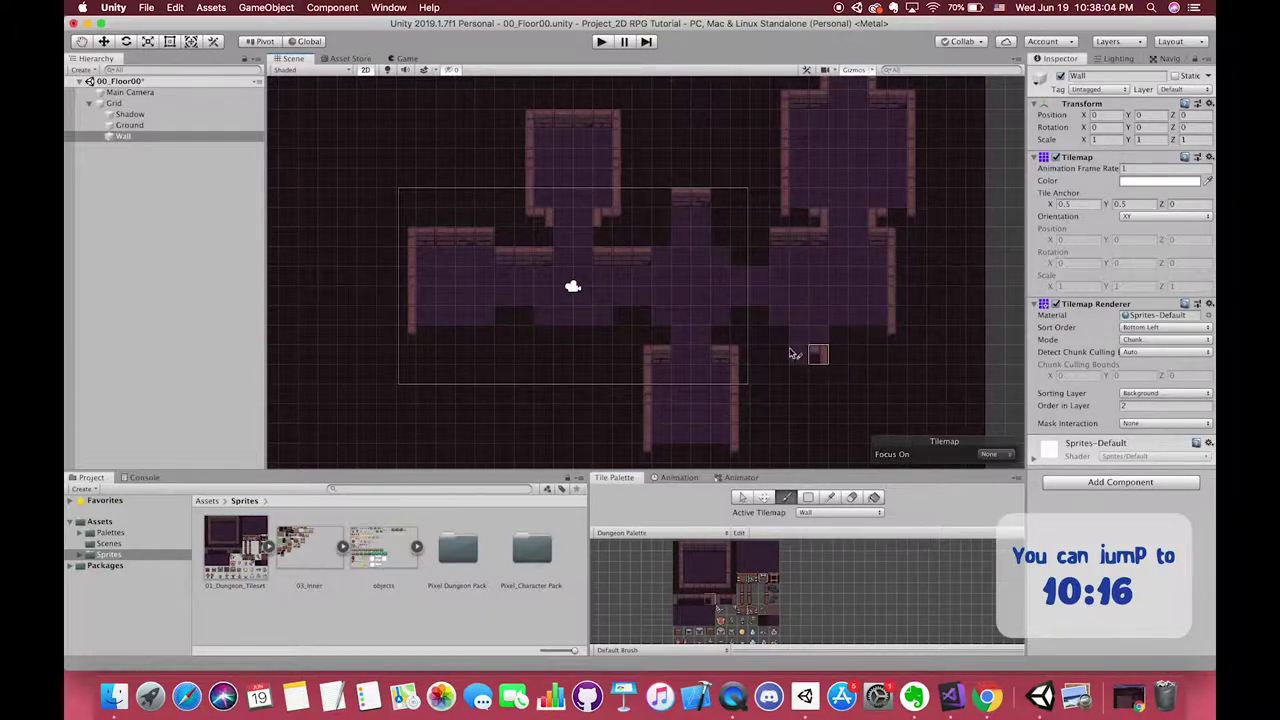
Wall the main corridor's lower edge from the left room to the easternmost room, including the recesses and the lower passage's sides
click(741, 318)
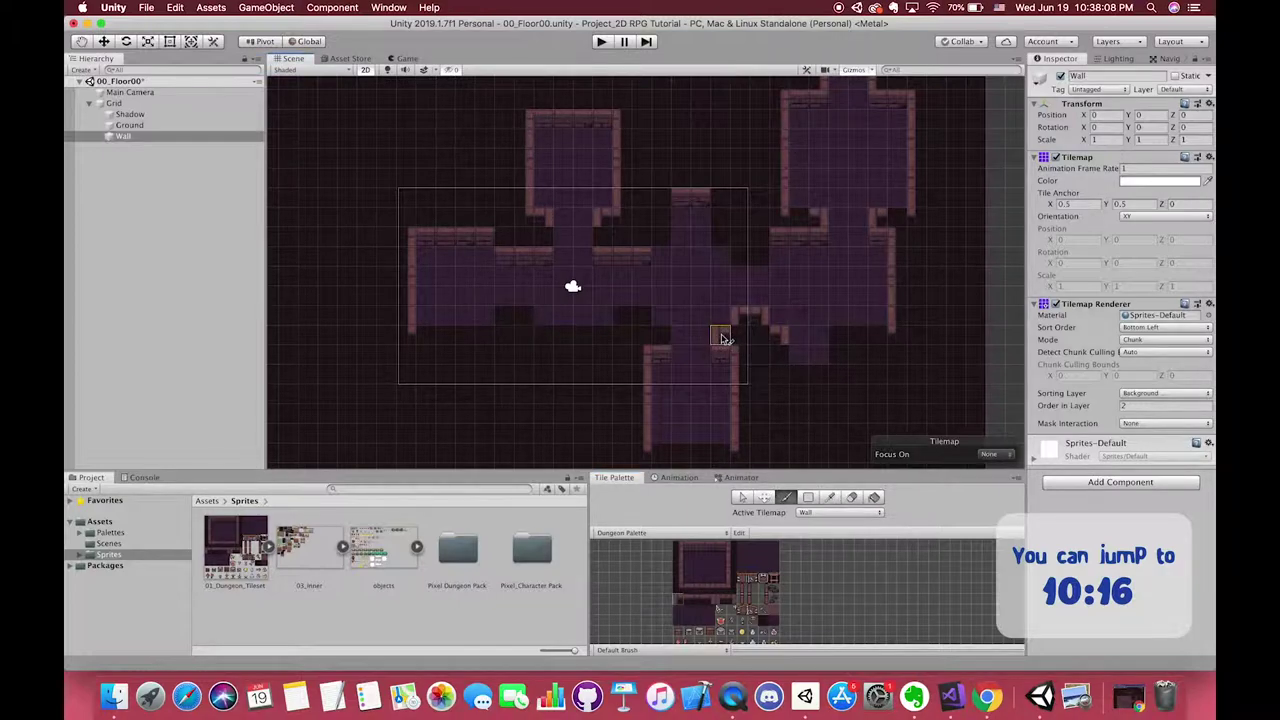
click(644, 317)
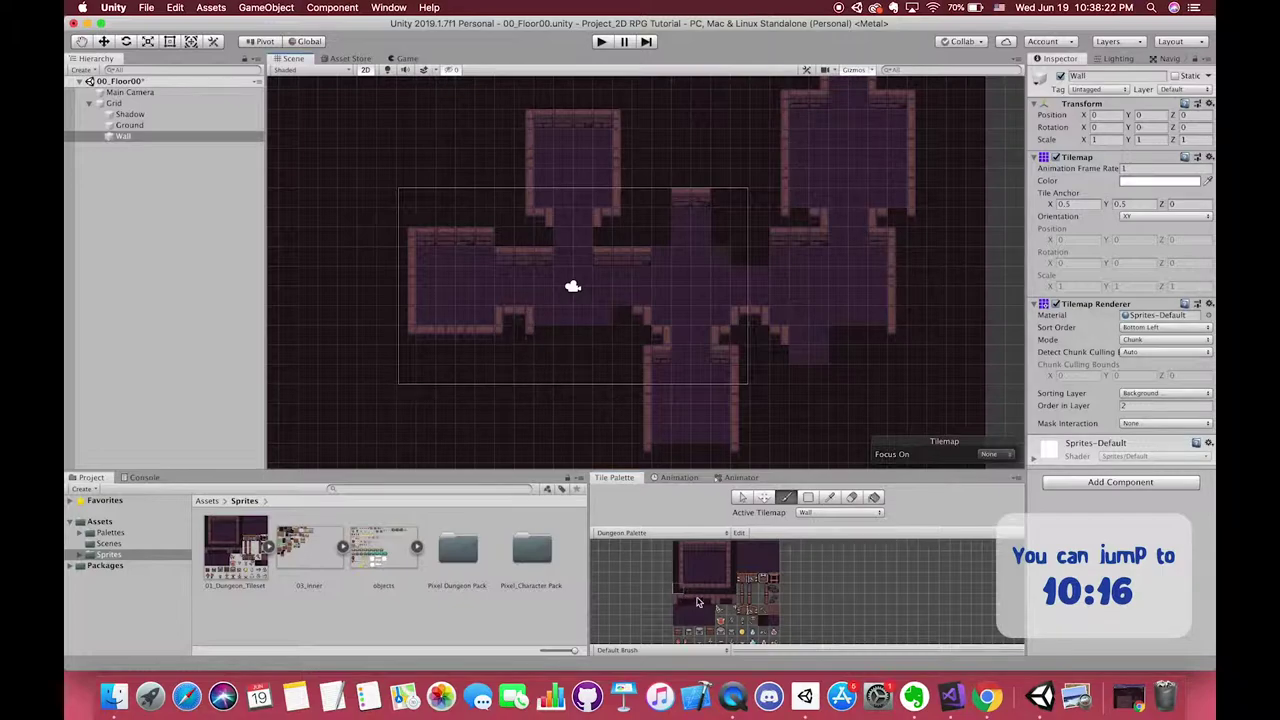
drag(698, 589, 710, 589)
click(559, 337)
click(687, 604)
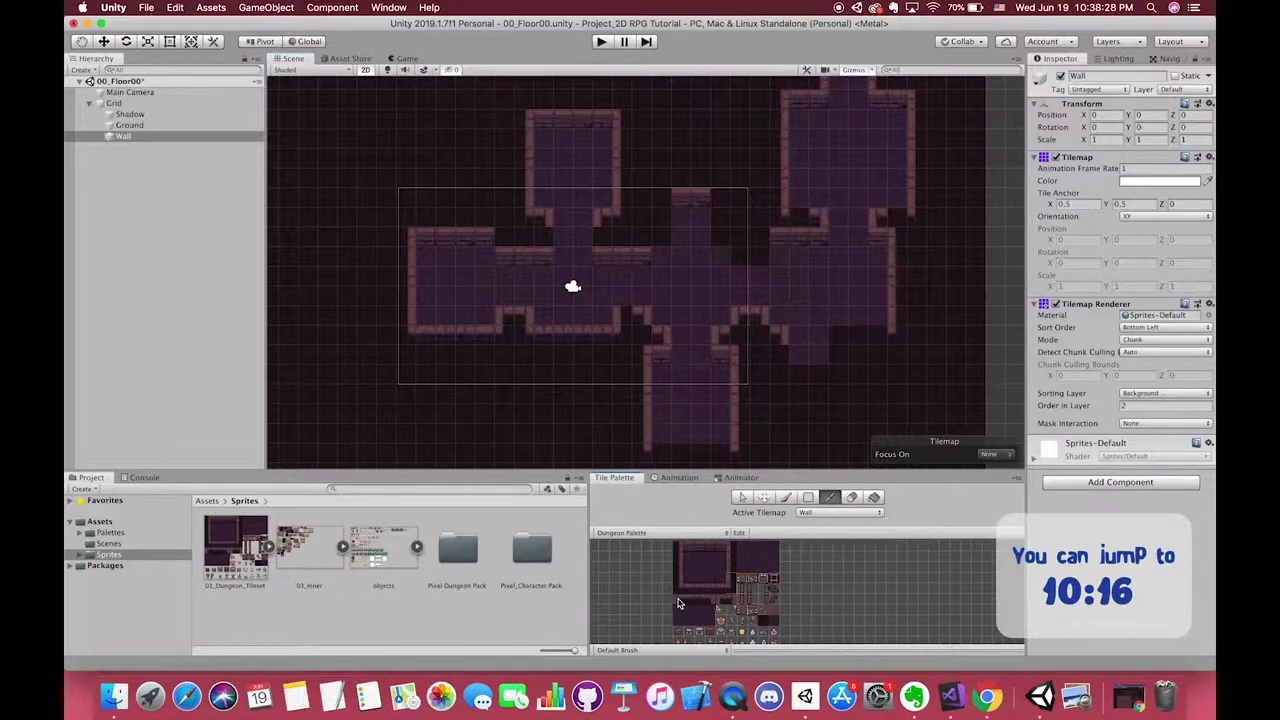
click(624, 310)
Paint side wall tiles along the passages connecting both upper rooms to the rooms below them
middle_drag(654, 395, 640, 383)
click(731, 565)
click(731, 565)
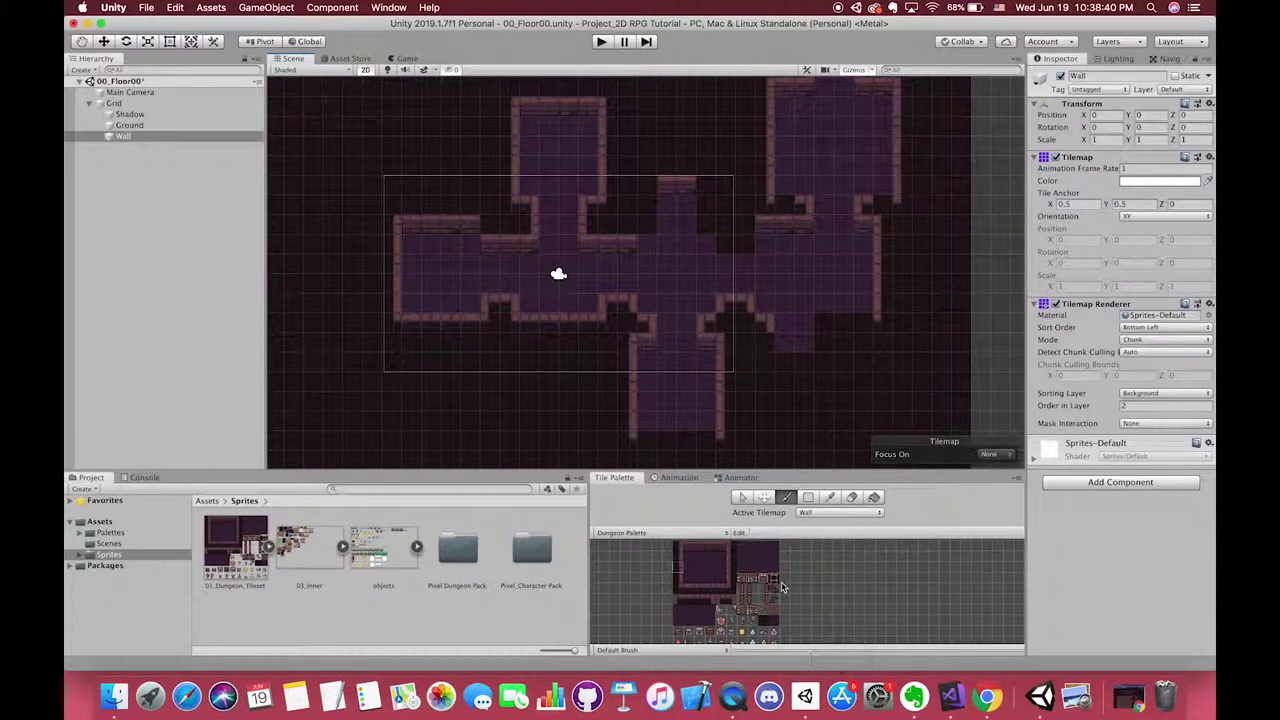
Paint three-tile side wall pieces on the left and right of the corridor's middle stub
drag(675, 550, 676, 568)
middle_drag(717, 563, 707, 586)
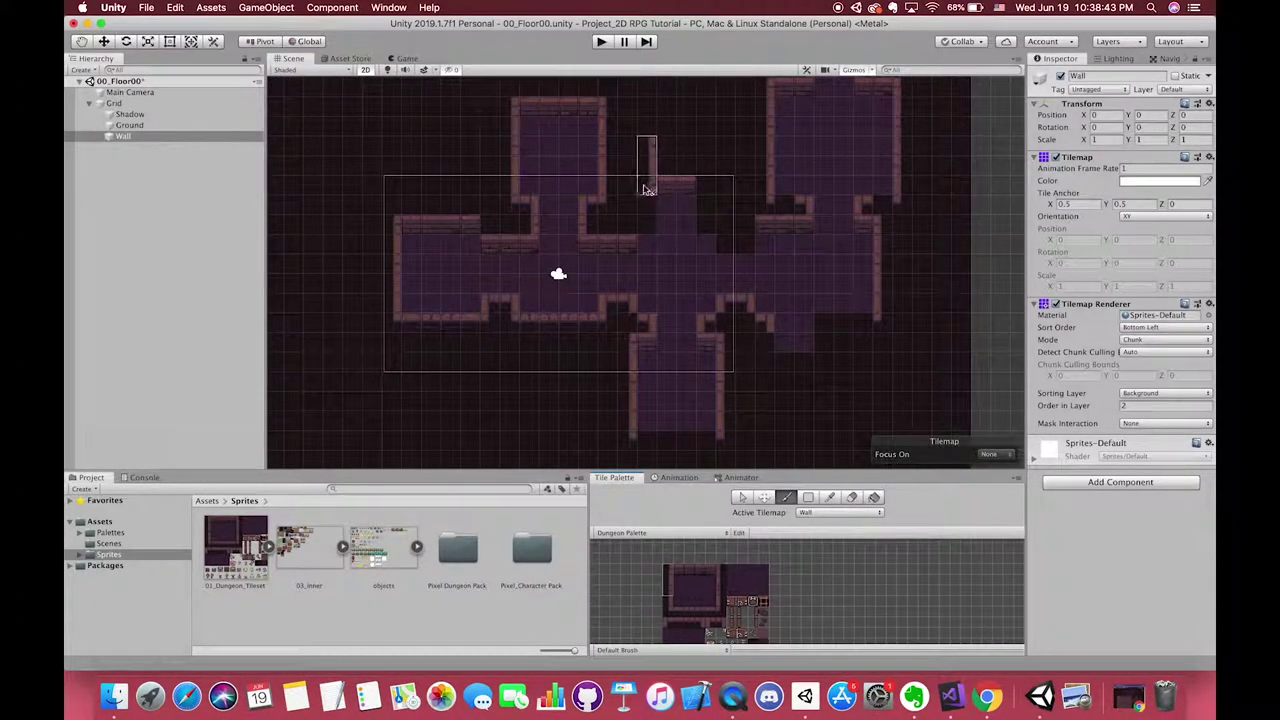
click(650, 226)
drag(722, 570, 722, 590)
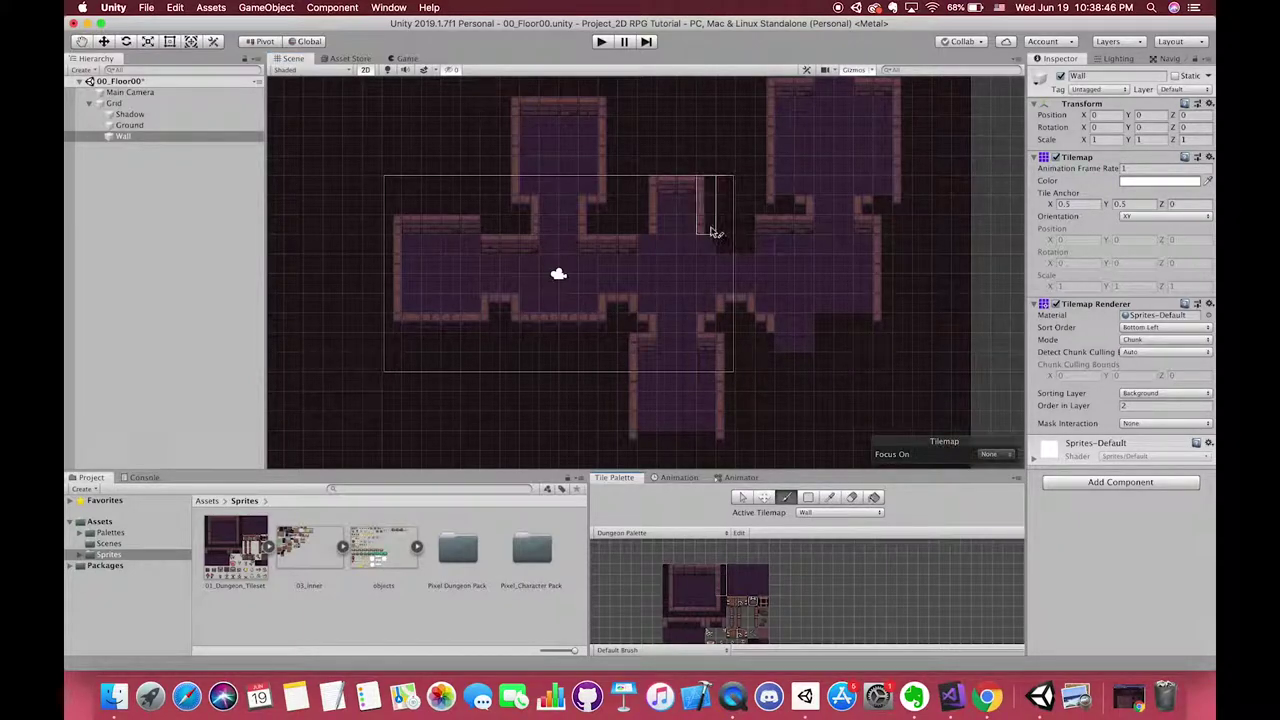
click(711, 229)
Paint brick wall tiles on the corridor's top edge beside the middle stub and close the adjoining left and easternmost room corners
middle_drag(732, 286, 694, 303)
drag(698, 583, 698, 569)
click(604, 265)
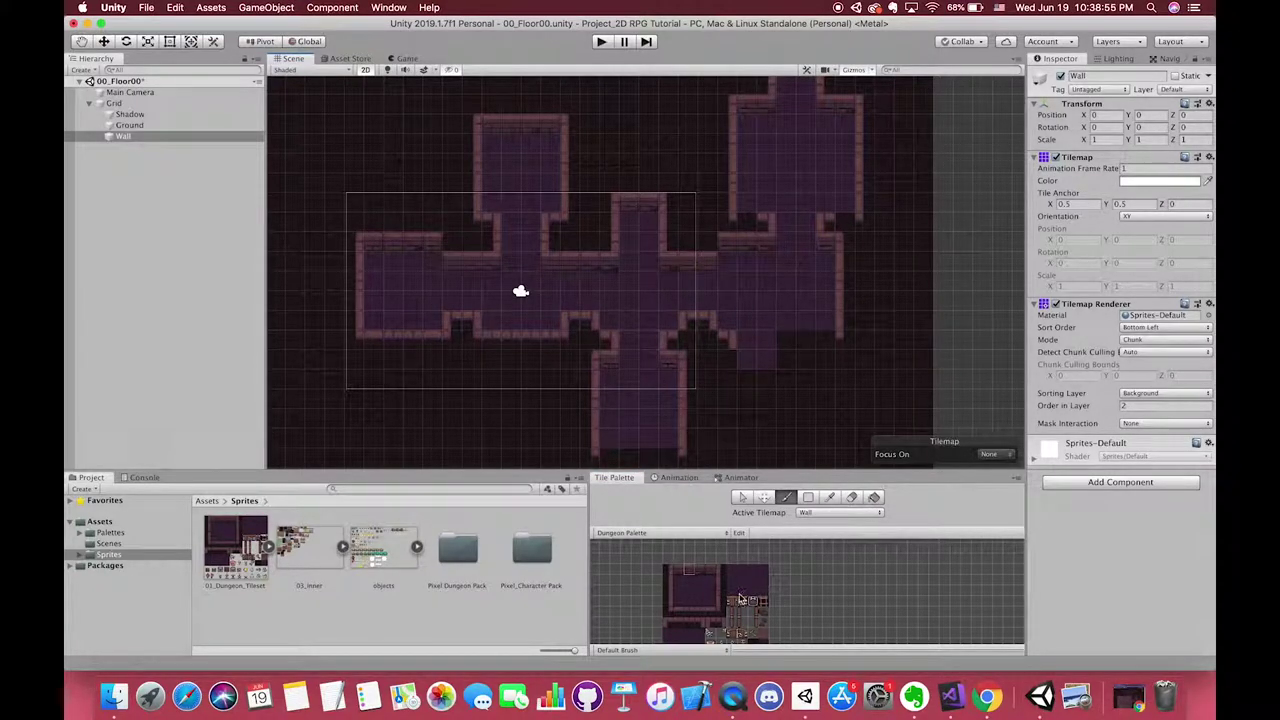
scroll(763, 272, down, 2)
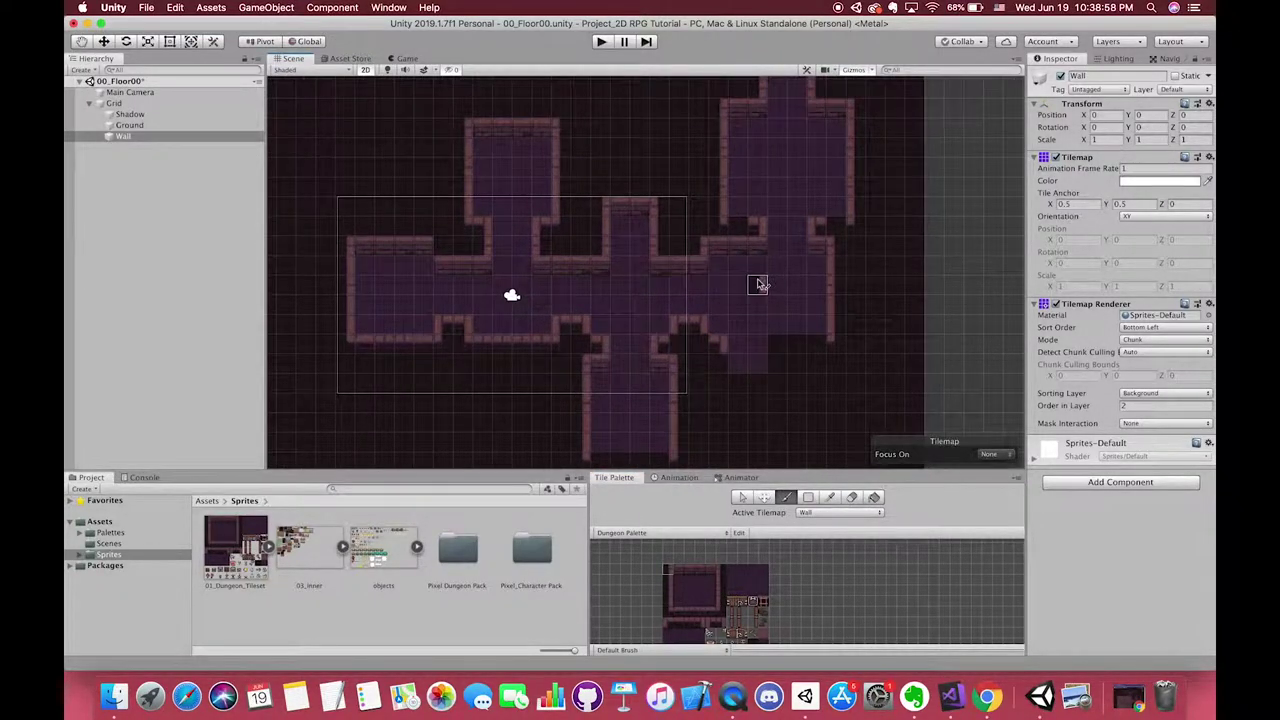
middle_drag(571, 286, 543, 240)
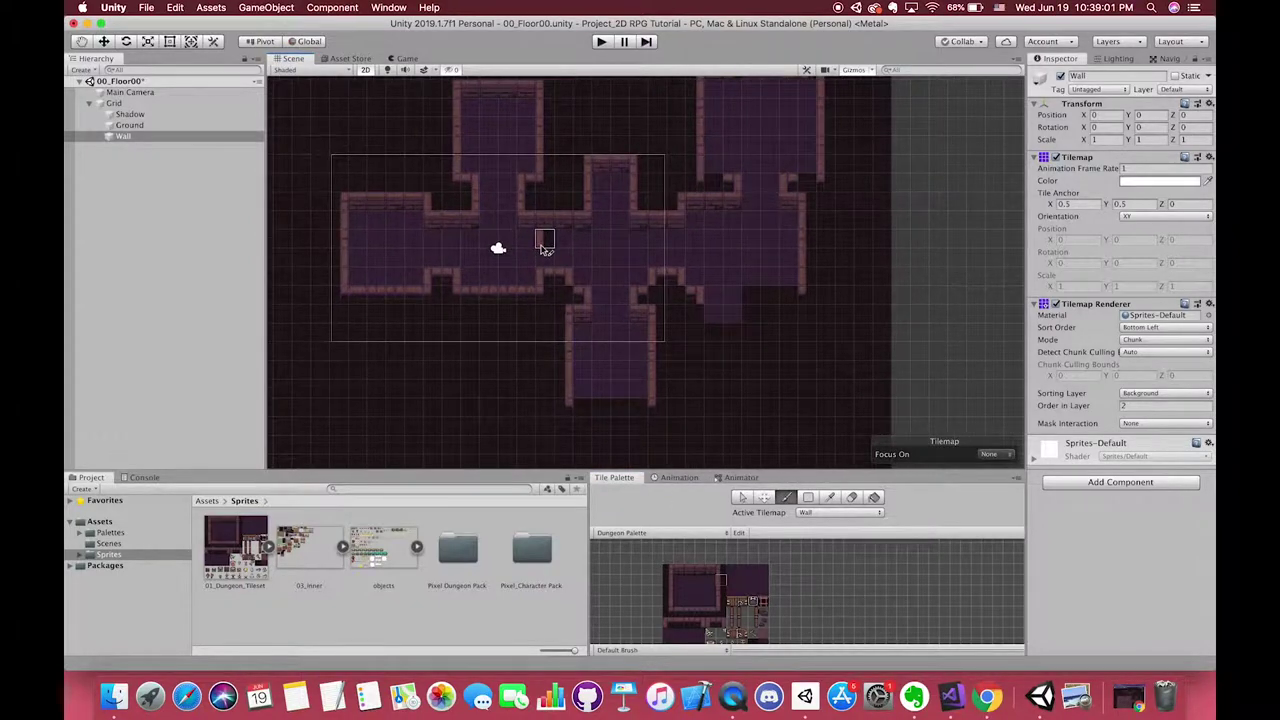
Wall the sides and bottom of the easternmost room's lower stub and close the room's bottom edge to its right corner
drag(668, 589, 668, 606)
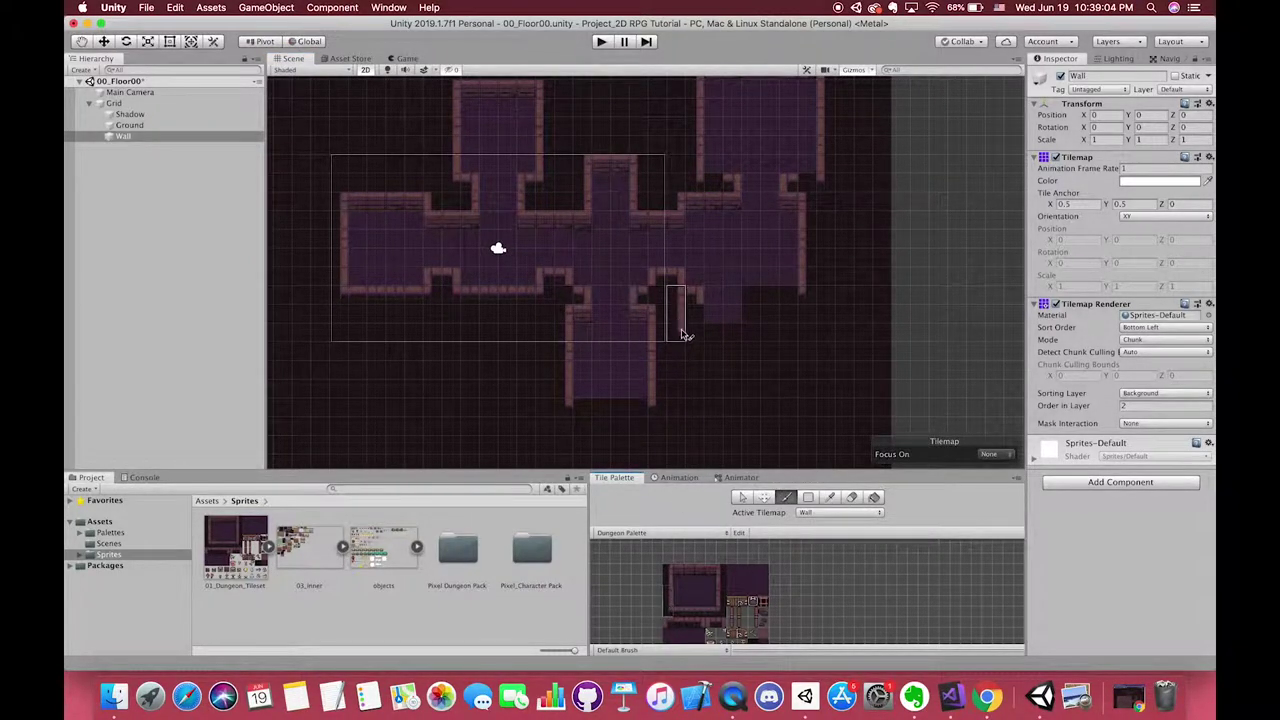
click(699, 326)
middle_drag(733, 460, 712, 422)
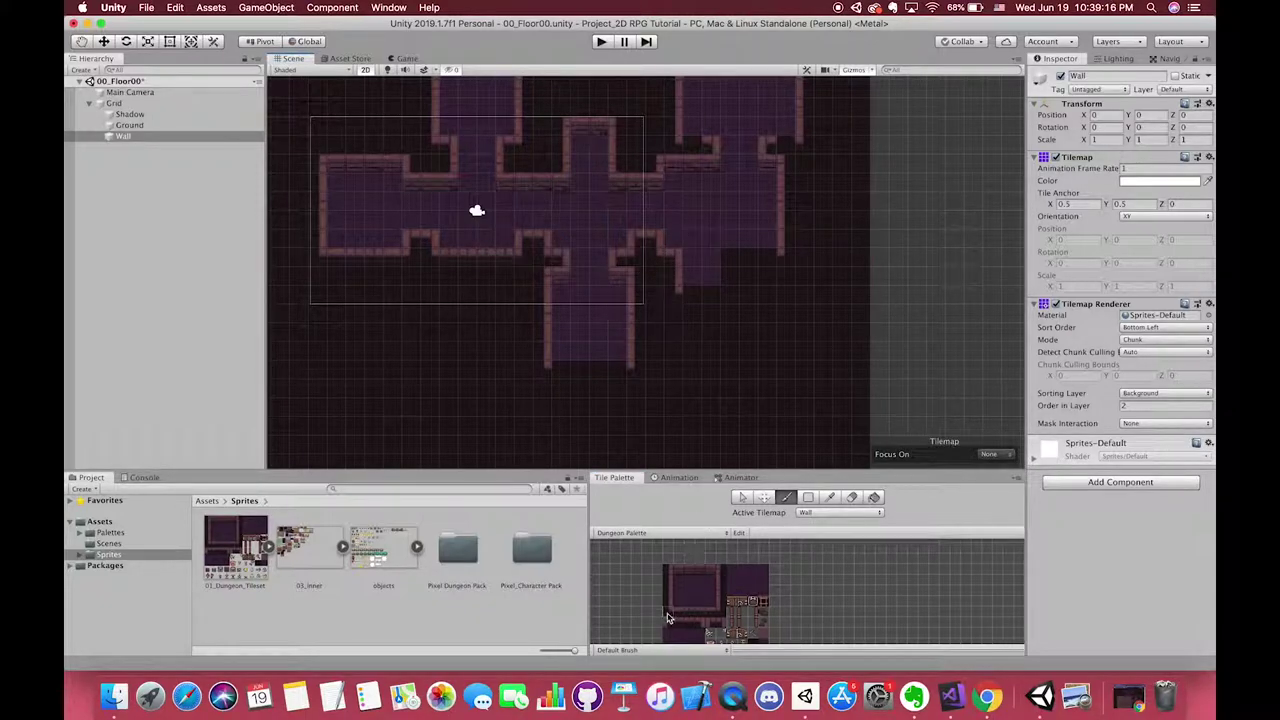
drag(668, 614, 724, 588)
click(712, 296)
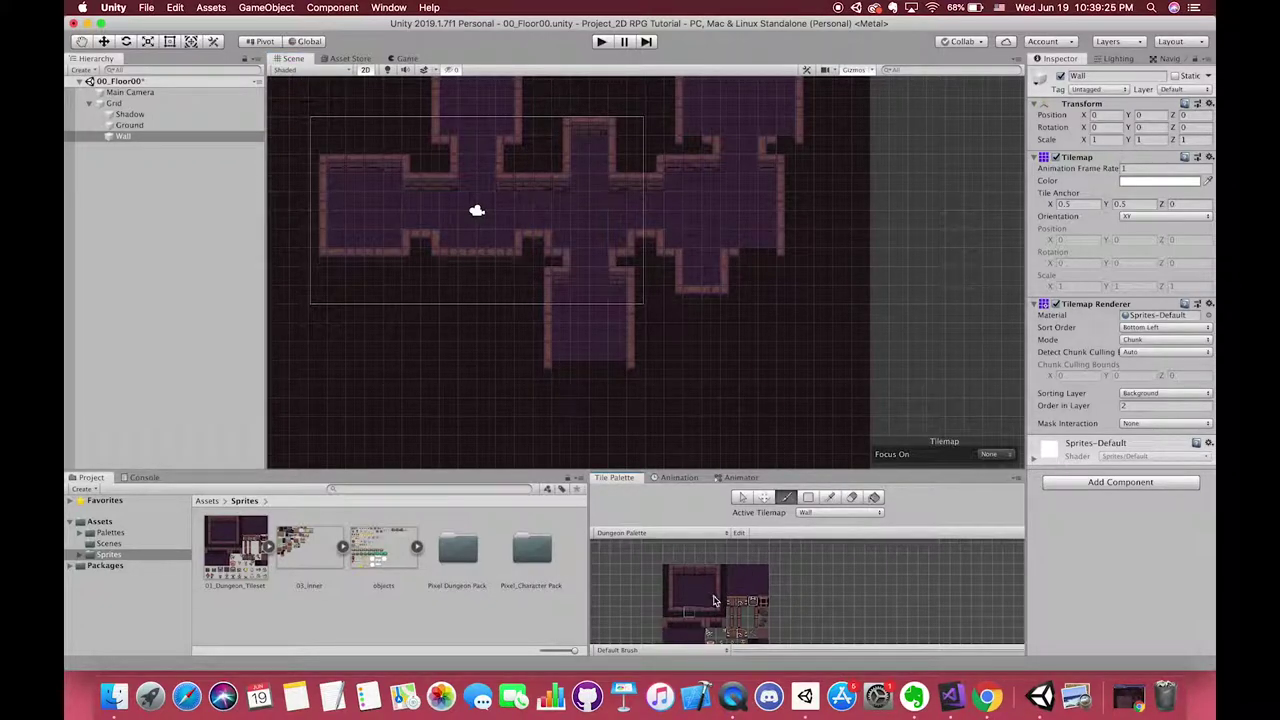
scroll(768, 340, down, 2)
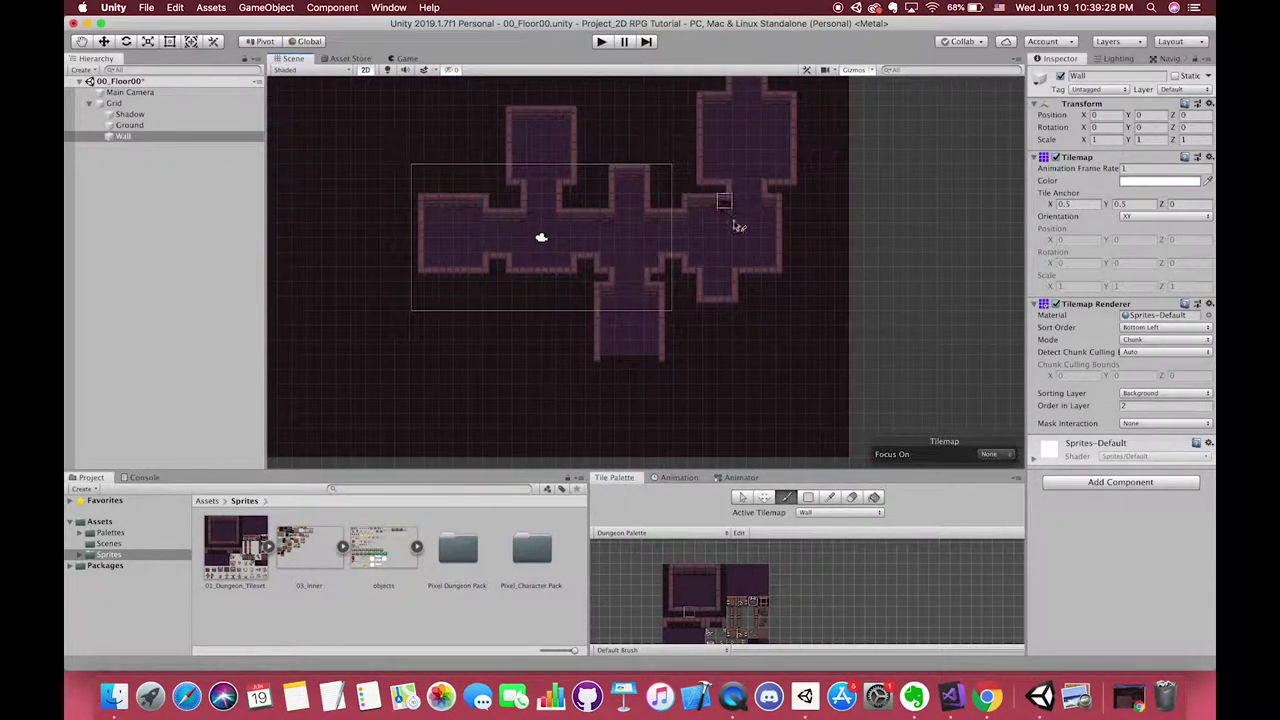
Close the lower room's bottom edge with bottom wall tiles from the Dungeon Palette
middle_drag(655, 249, 617, 306)
scroll(617, 306, up, 1)
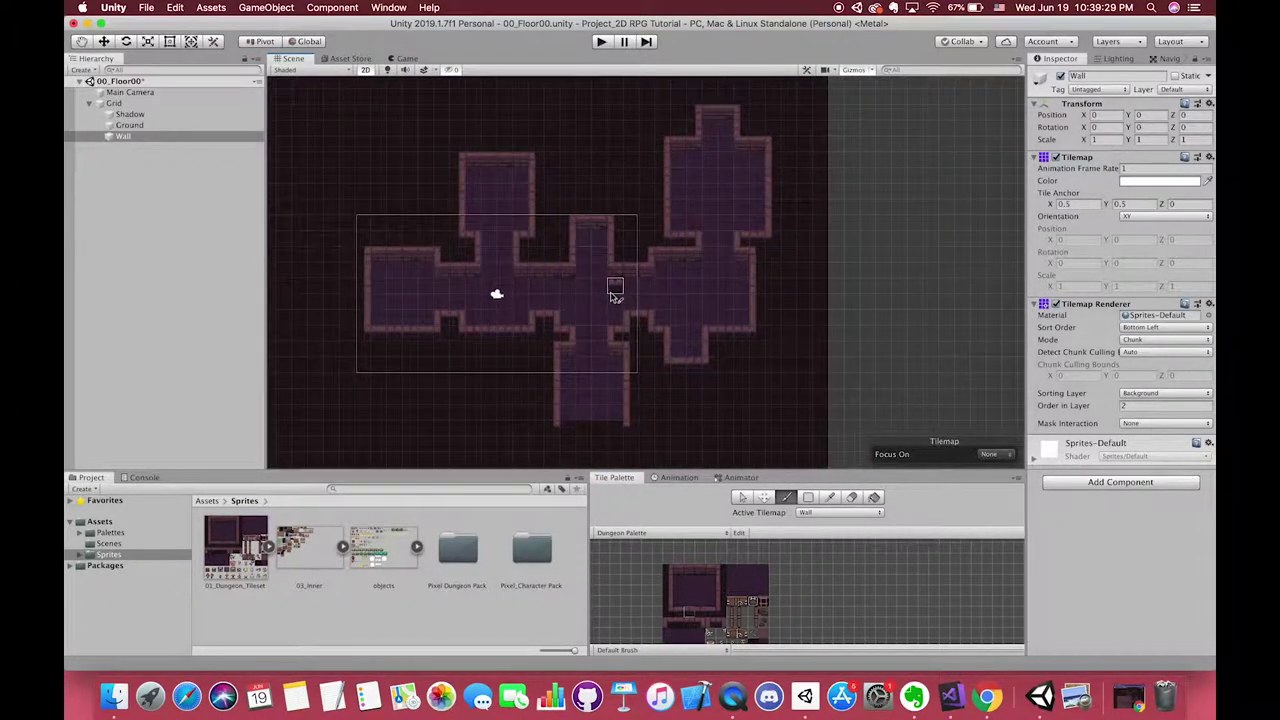
click(688, 578)
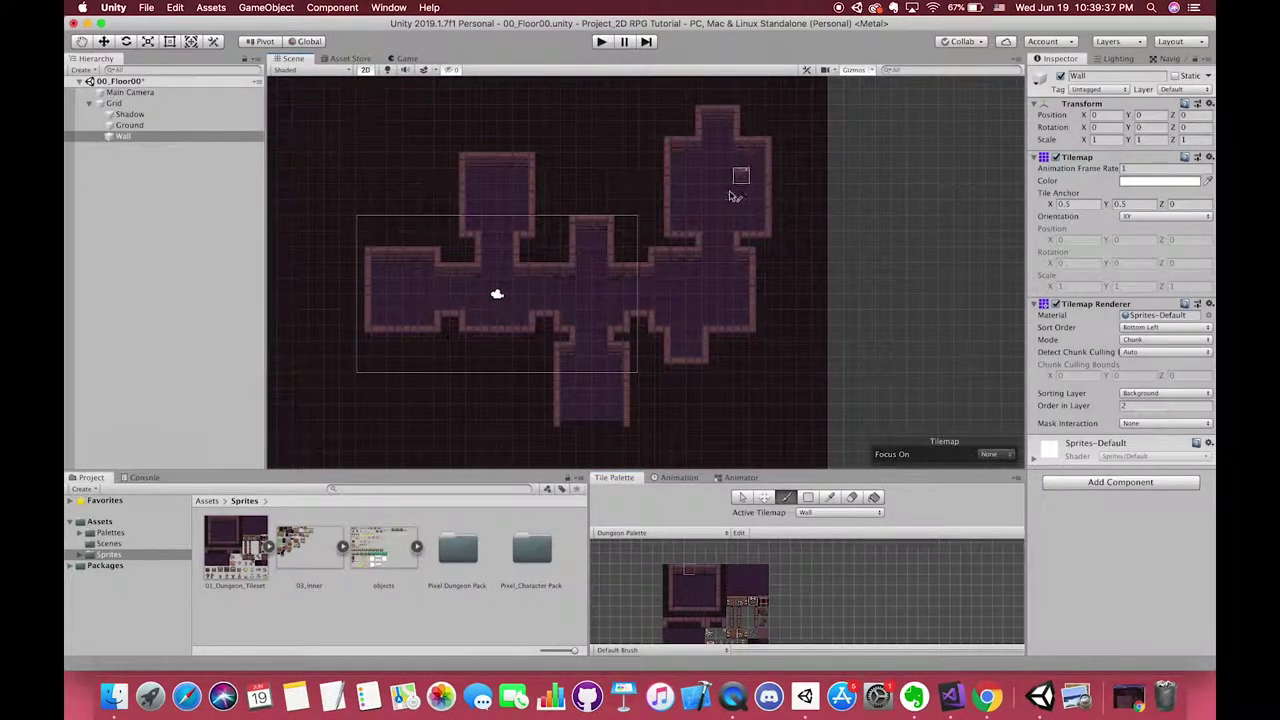
middle_drag(678, 386, 698, 347)
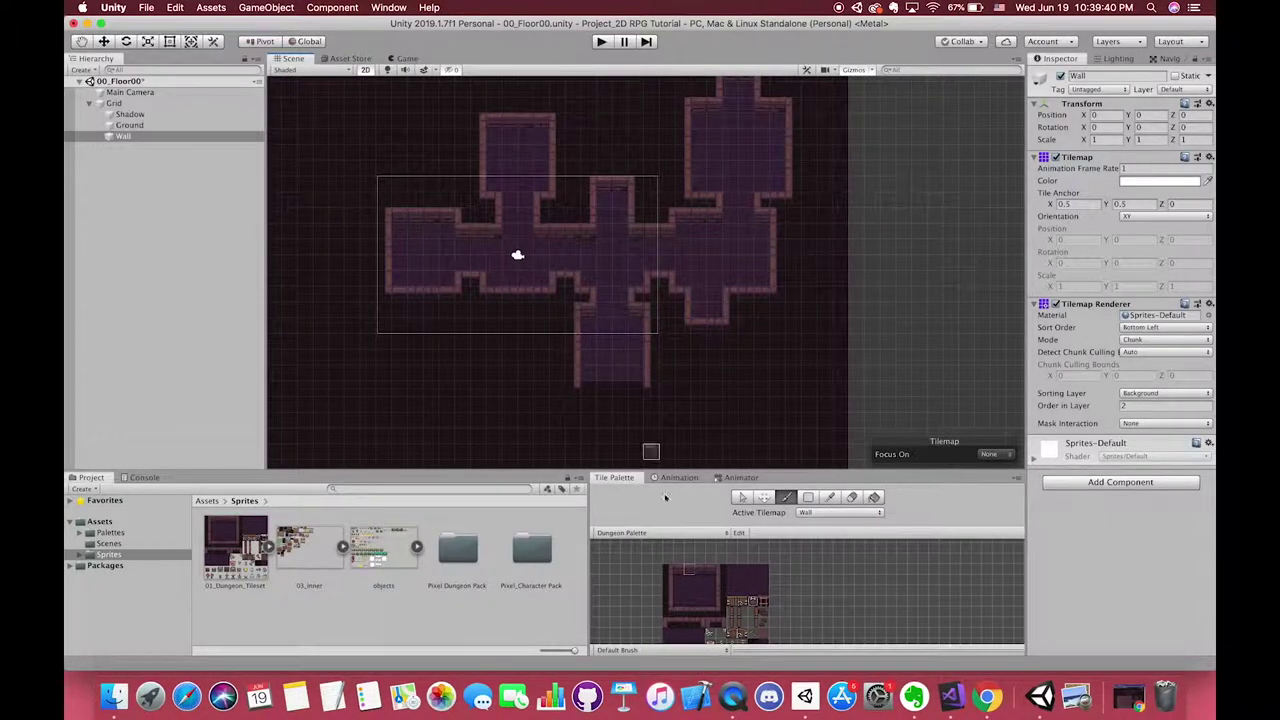
click(688, 607)
drag(688, 612, 698, 614)
click(698, 612)
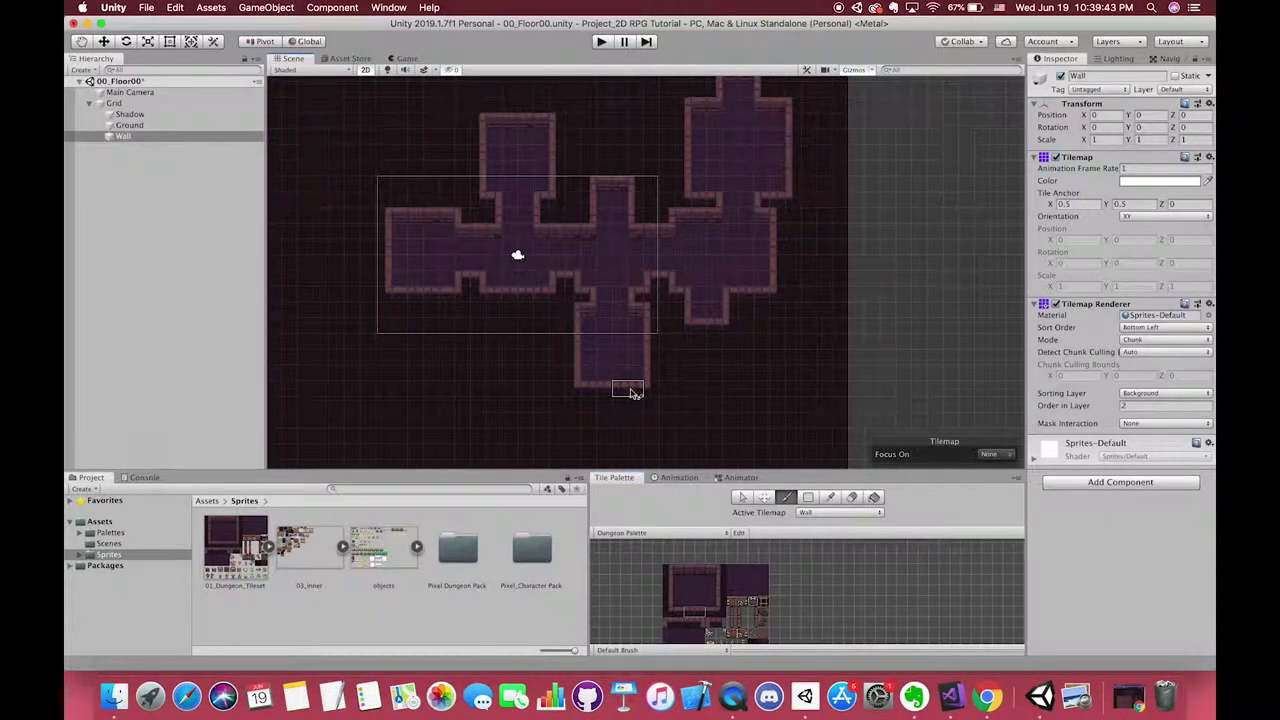
scroll(495, 281, up, 1)
scroll(493, 281, up, 1)
scroll(616, 270, down, 3)
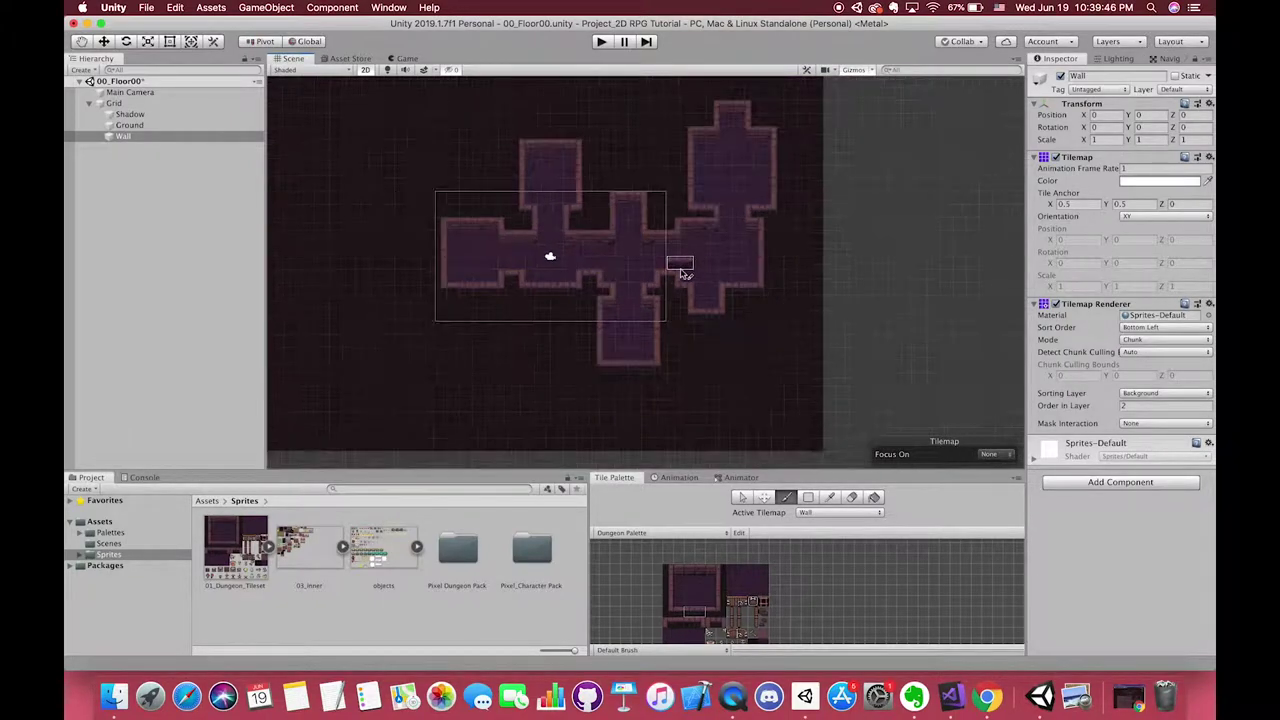
Hide the Wall tilemap and toggle the Shadow tilemap's visibility to locate the stray brick tiles on the upper-right room's top stub
middle_drag(680, 268, 744, 296)
click(1060, 76)
click(1060, 76)
click(1060, 76)
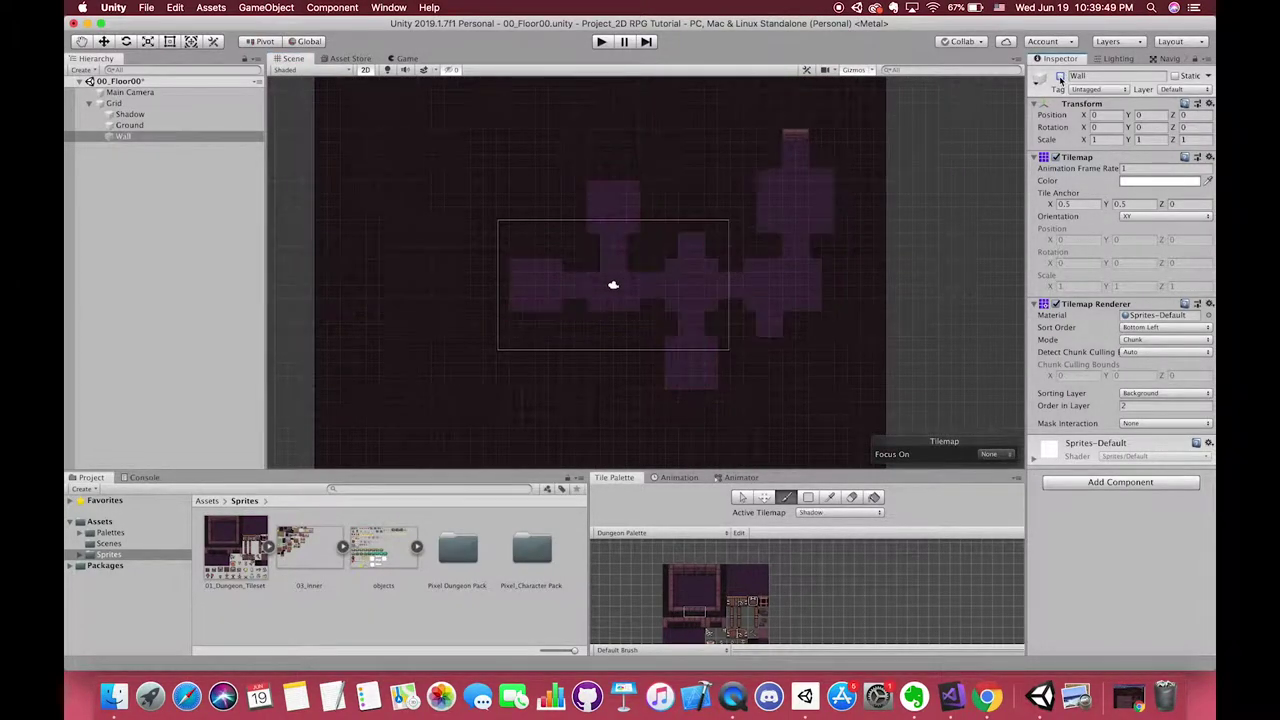
click(129, 114)
click(1060, 76)
click(1060, 76)
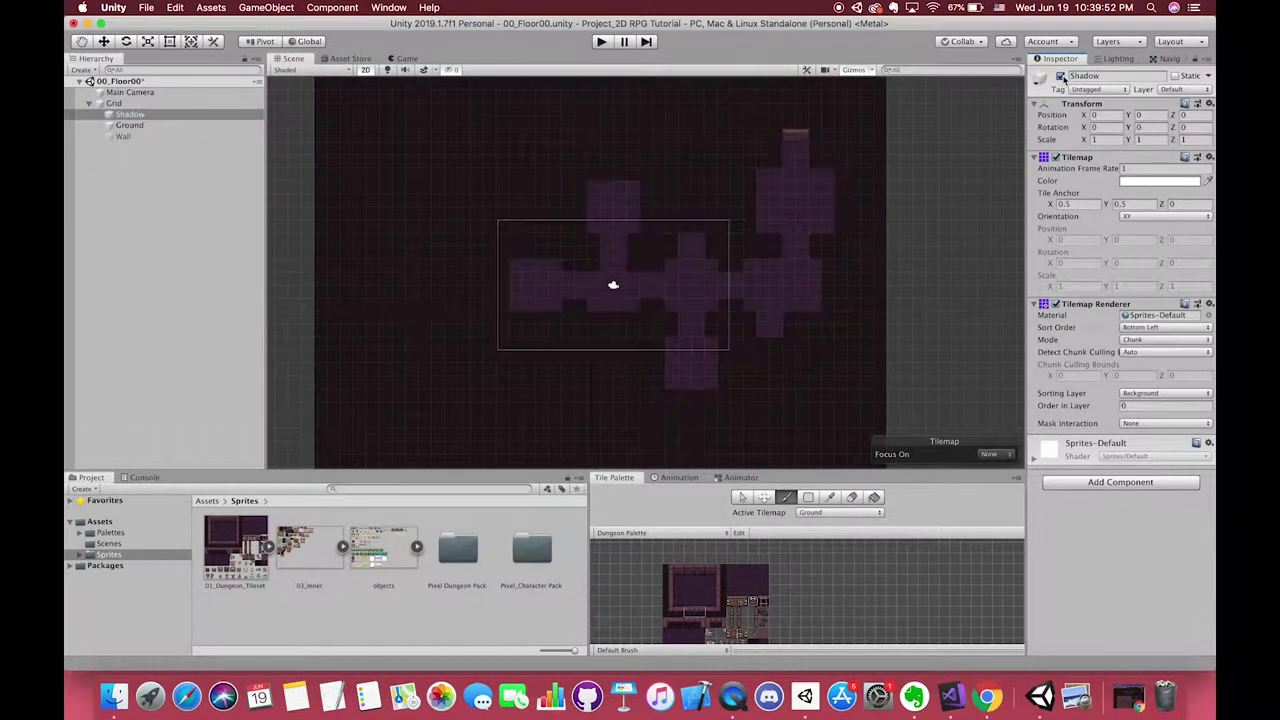
click(1060, 76)
click(1060, 76)
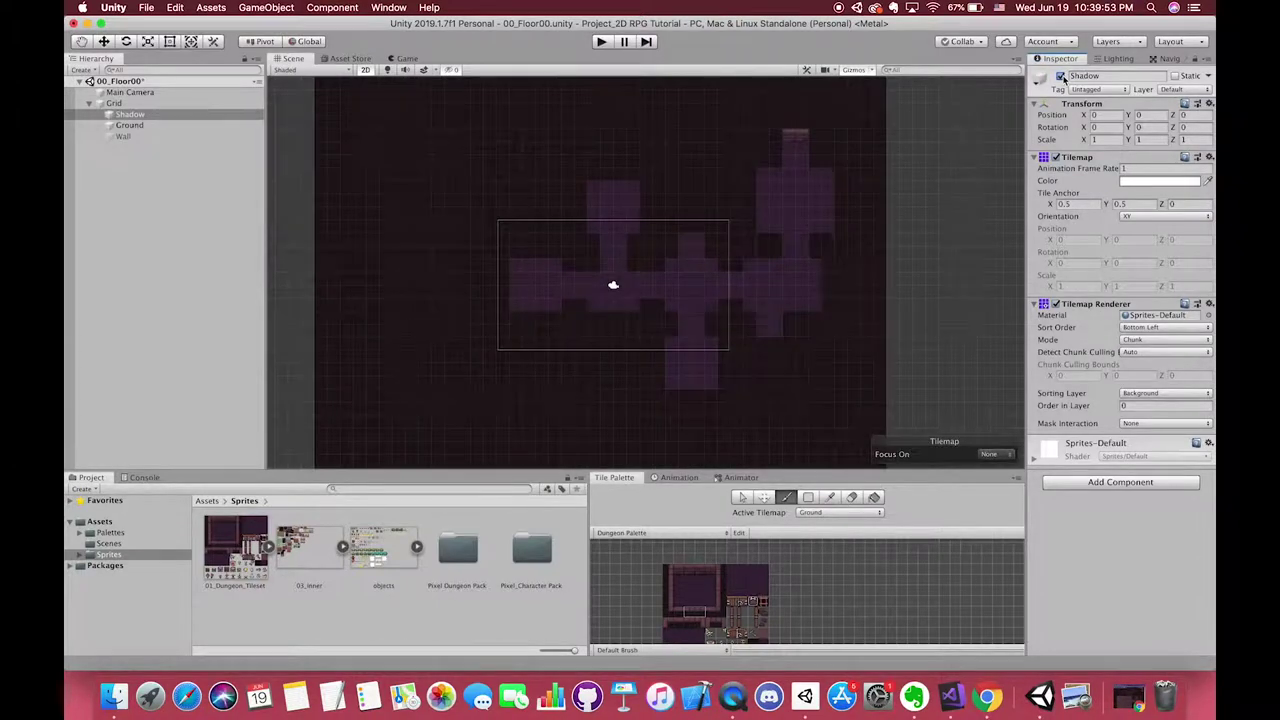
Erase the stray brick tiles at the end of the upper-right room's top stub, with Shadow as the active tilemap
click(851, 497)
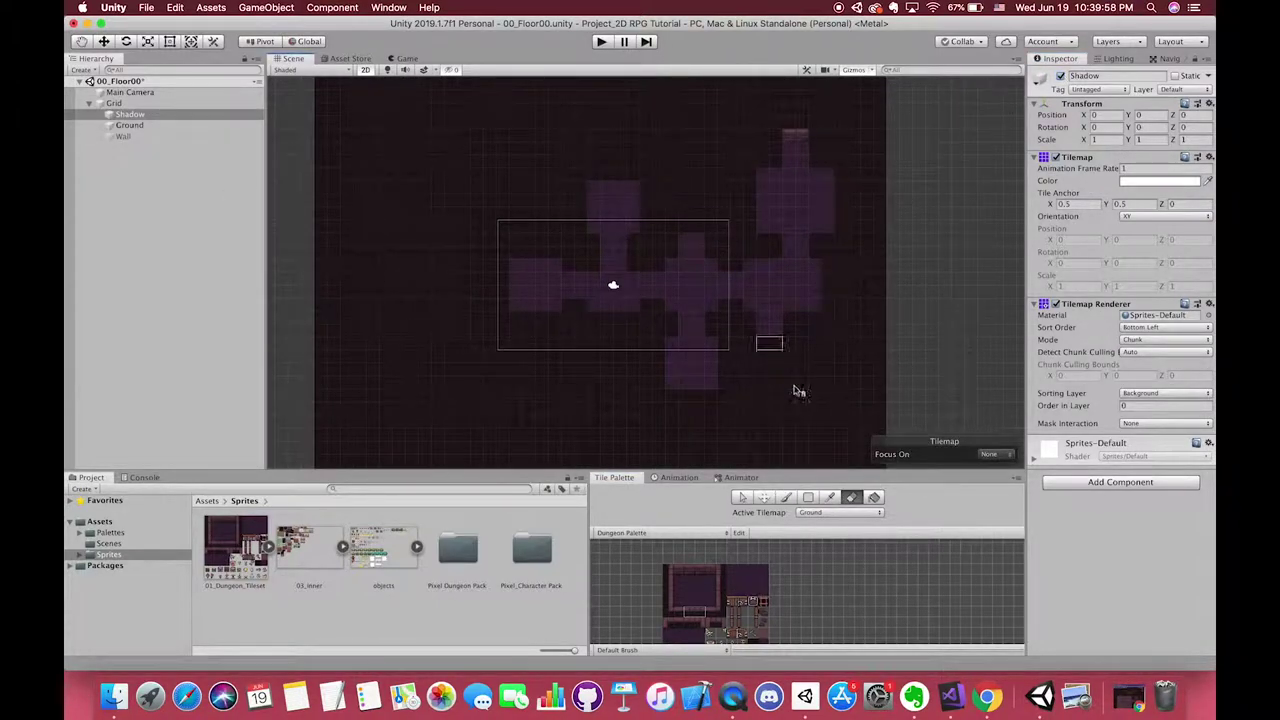
click(812, 513)
click(815, 528)
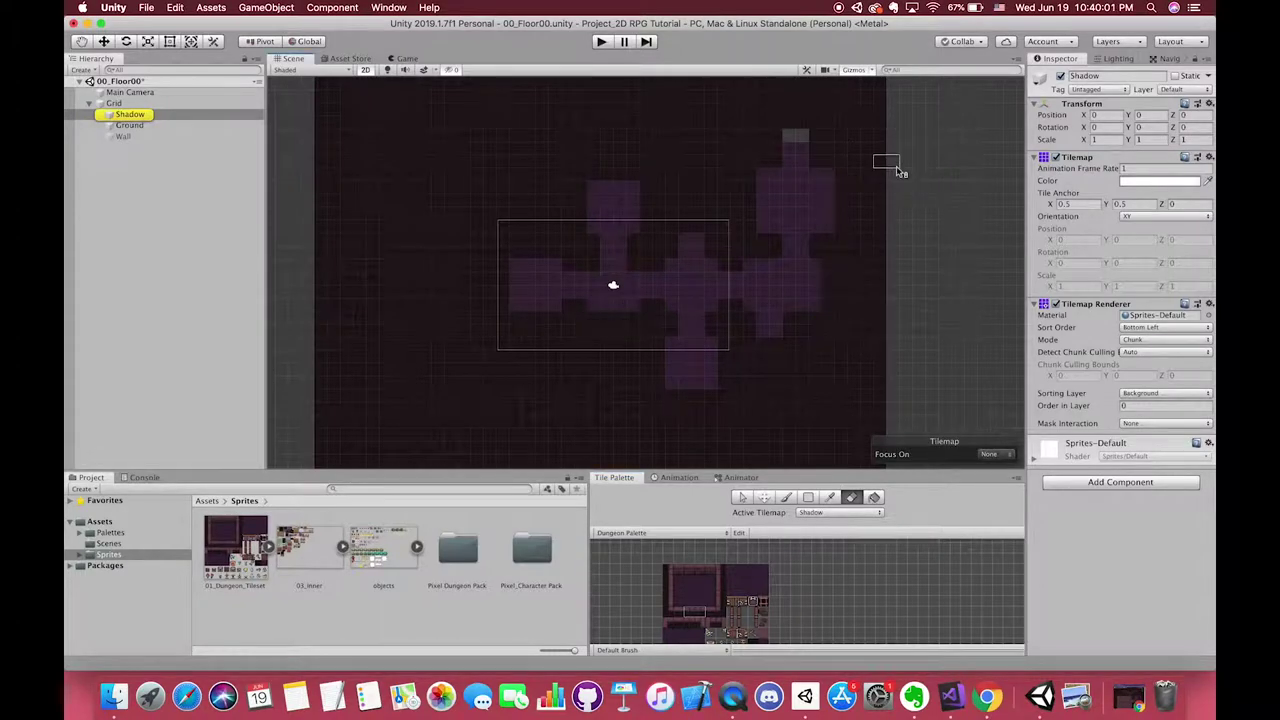
Show the Wall tilemap again and paint brick wall tiles across the end of the upper-right room's top stub on it
click(136, 137)
click(1061, 76)
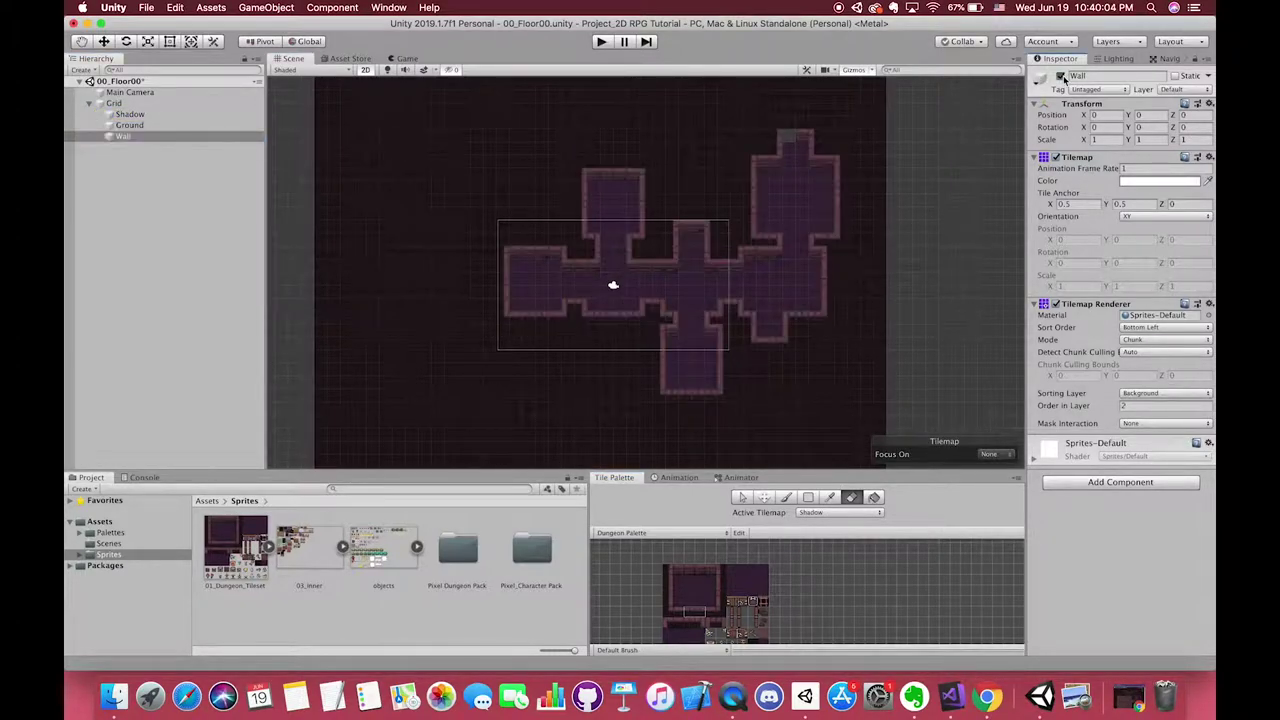
click(1061, 76)
click(1061, 76)
click(1061, 76)
click(1061, 76)
click(838, 512)
click(812, 526)
click(690, 572)
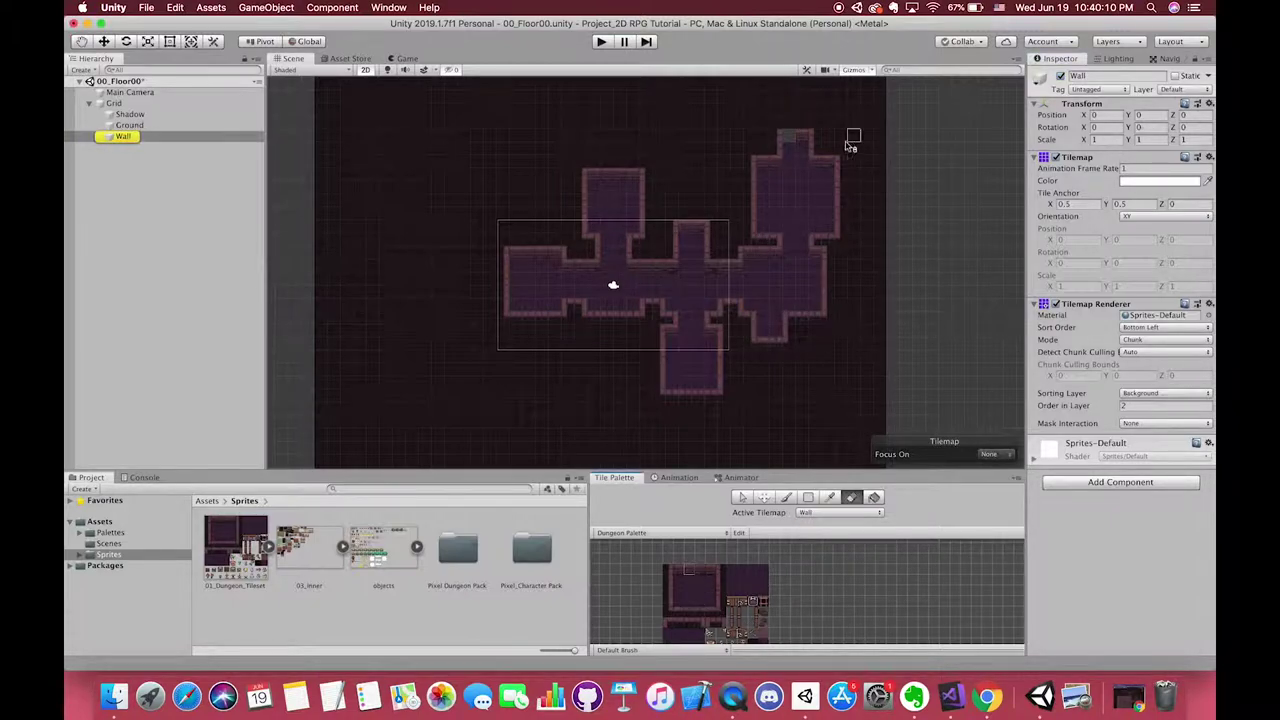
click(786, 497)
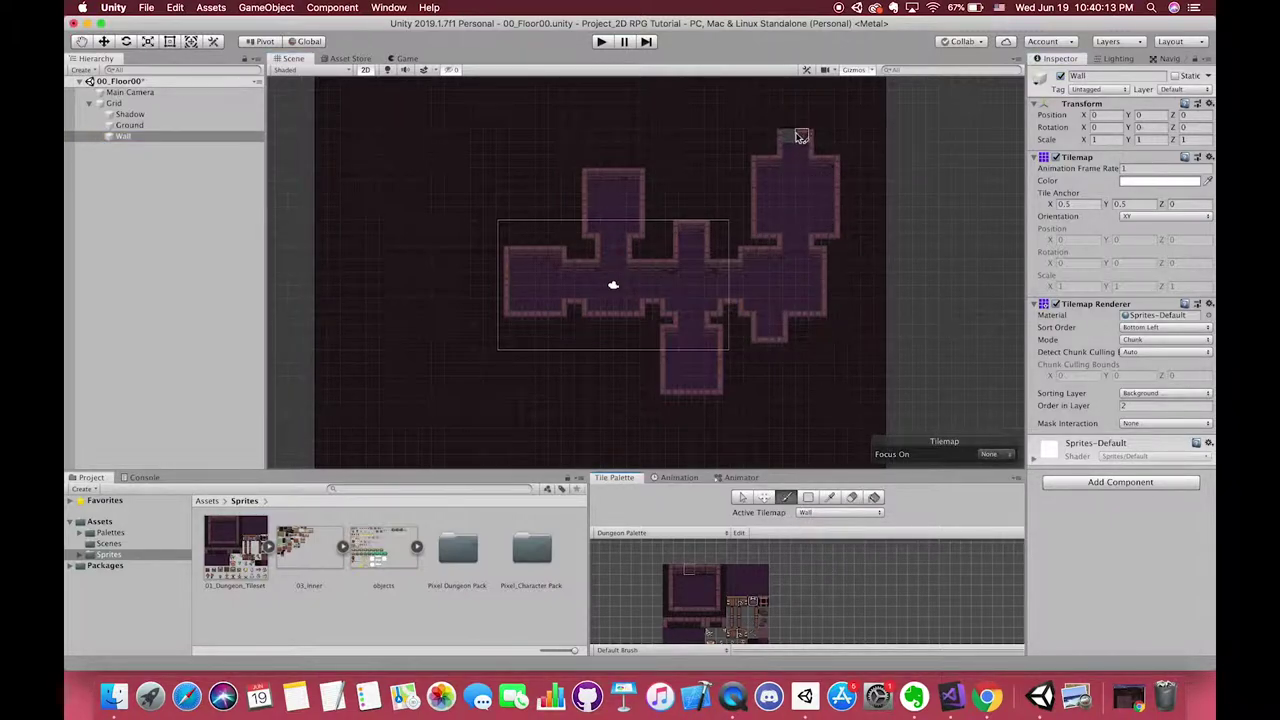
Hide the Wall and Ground tilemaps and make Shadow the active tilemap for painting
click(1060, 77)
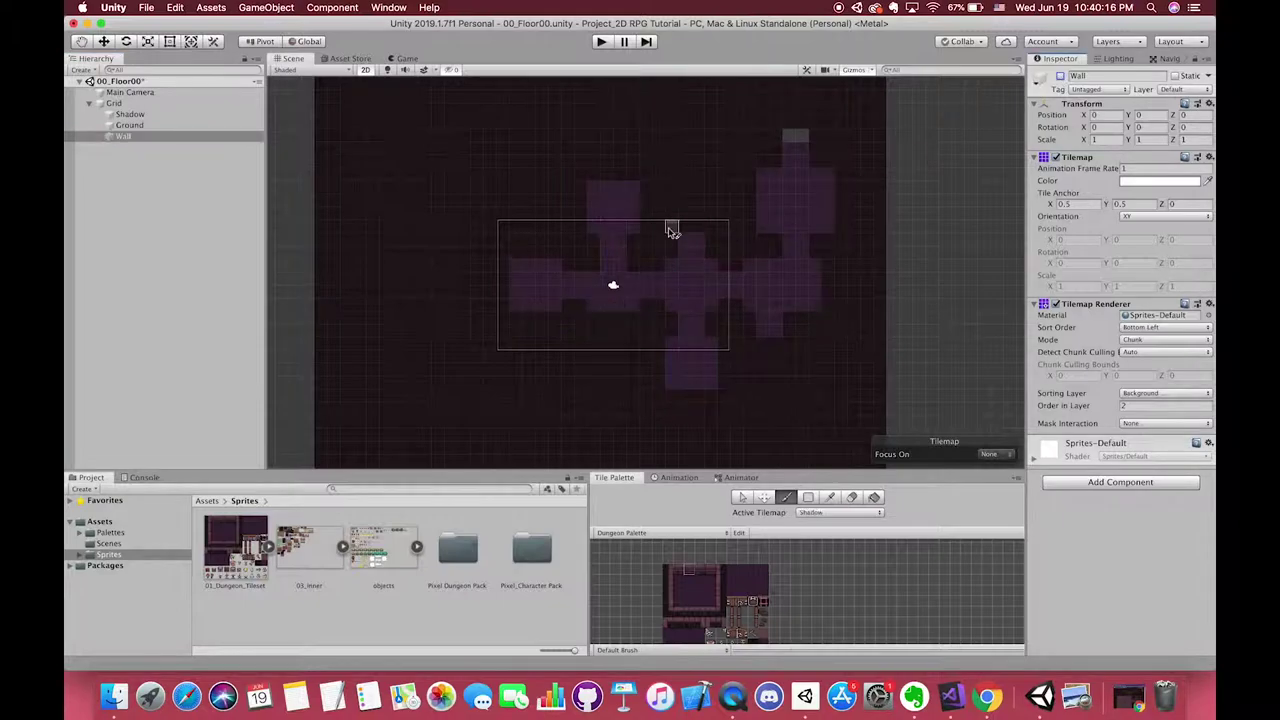
key(Up)
click(1059, 77)
click(1059, 77)
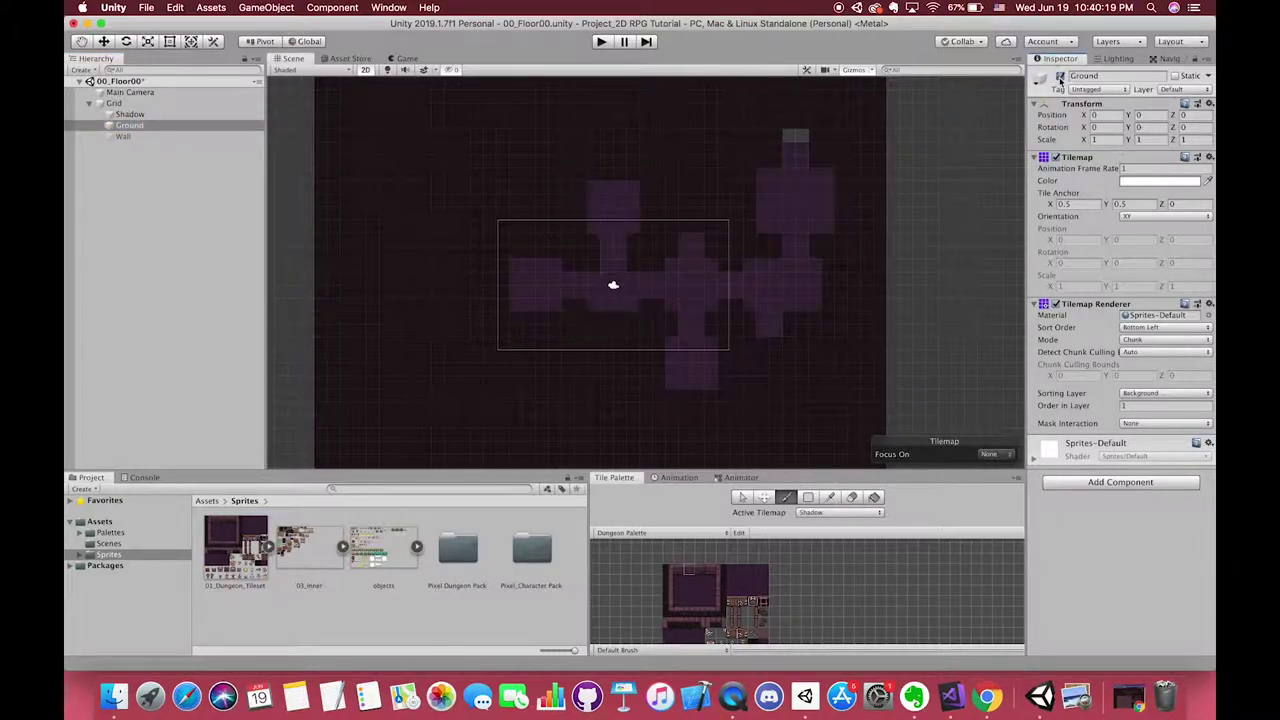
click(1059, 77)
click(1059, 77)
click(1059, 77)
click(160, 115)
click(834, 514)
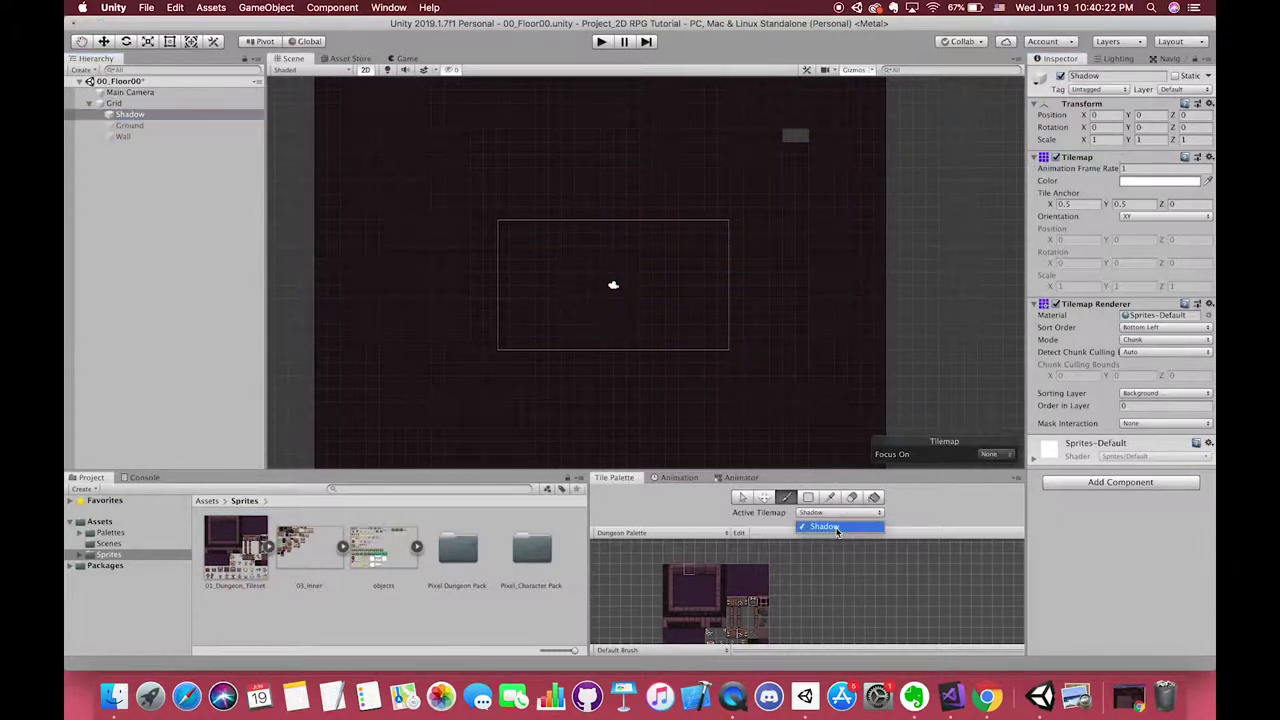
click(835, 526)
Box-fill the gap in the Shadow tilemap with the dark tile and extend its right side into a full rectangle
middle_drag(715, 605, 722, 565)
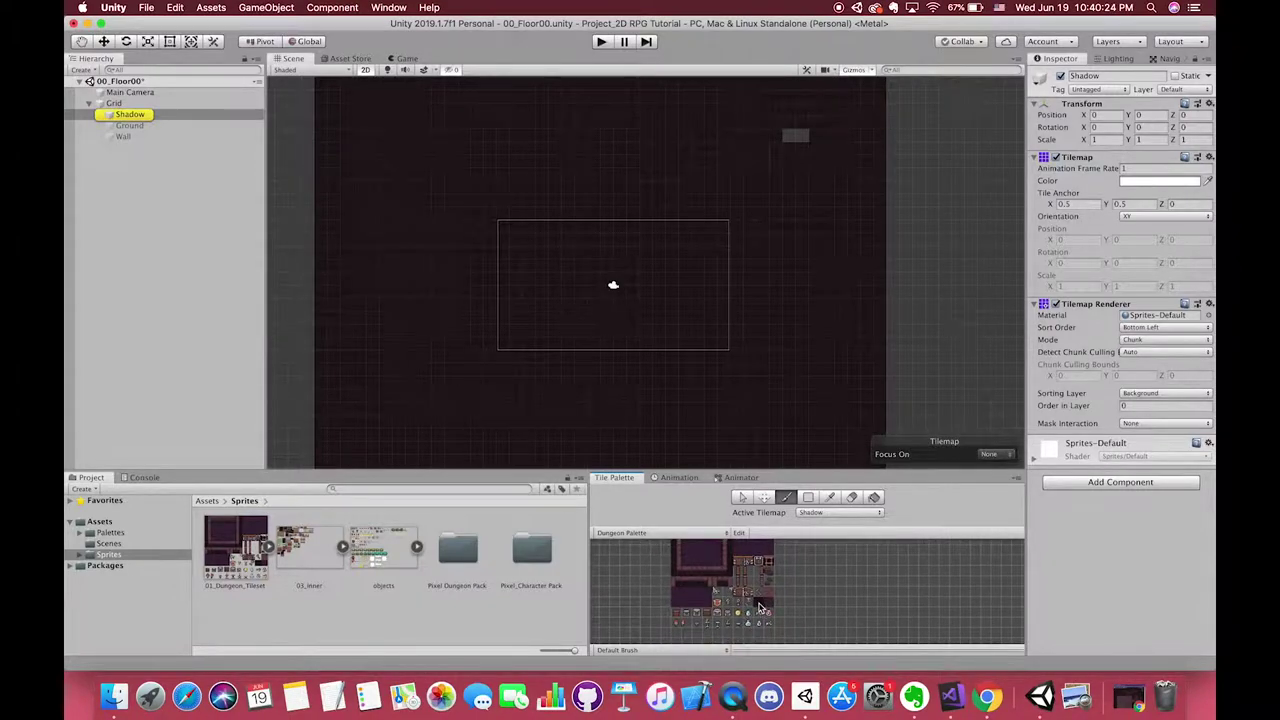
click(808, 495)
drag(643, 108, 930, 398)
scroll(930, 398, down, 2)
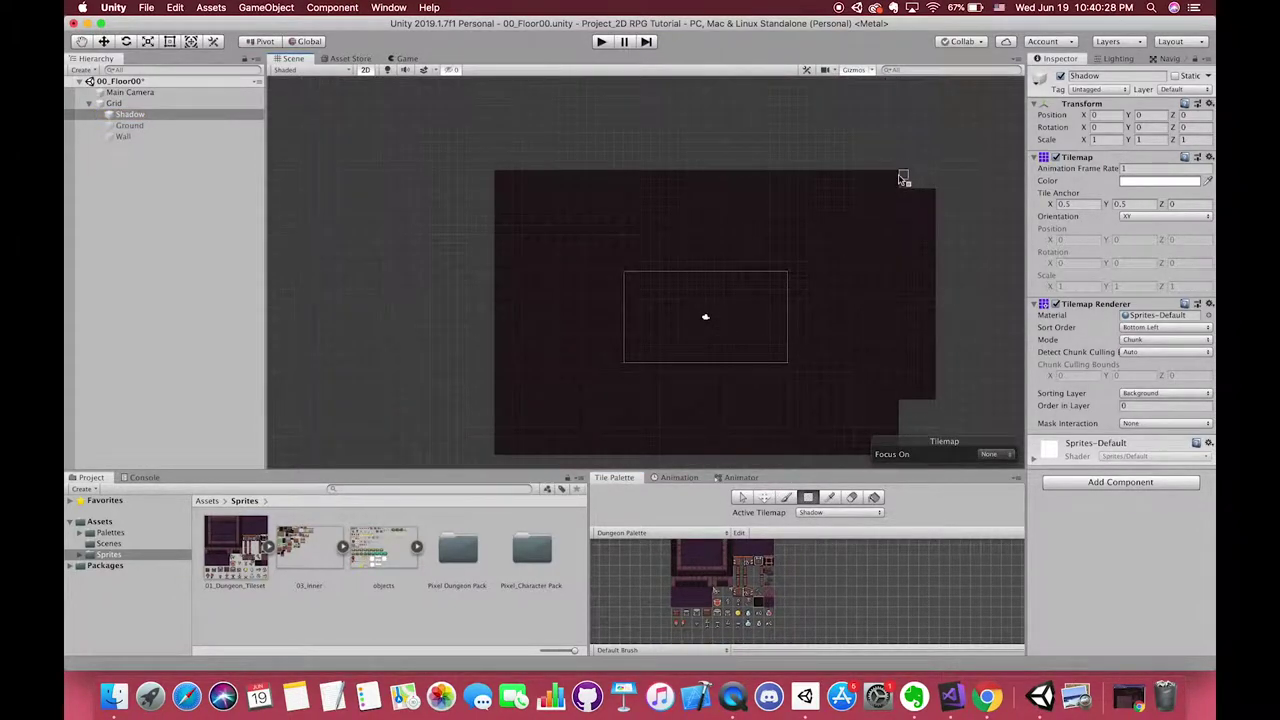
drag(903, 178, 935, 455)
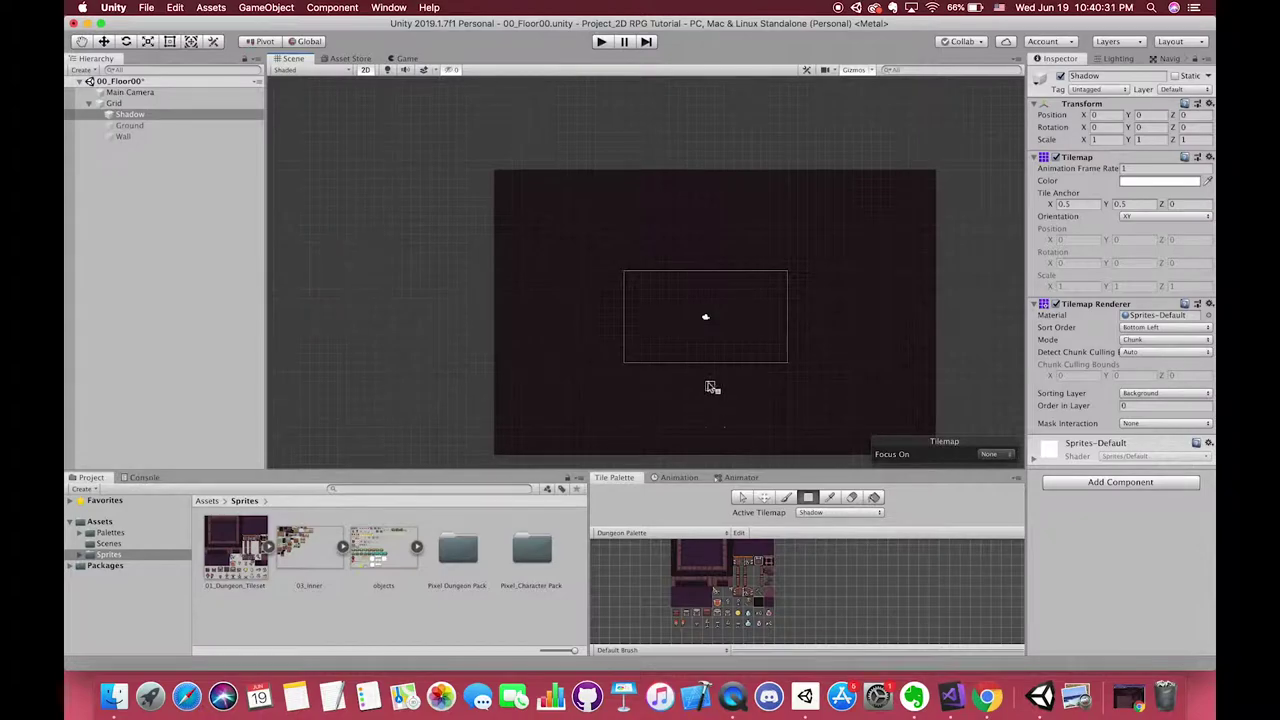
Show the Ground and Wall tilemaps again together
click(123, 126)
shift+click(123, 137)
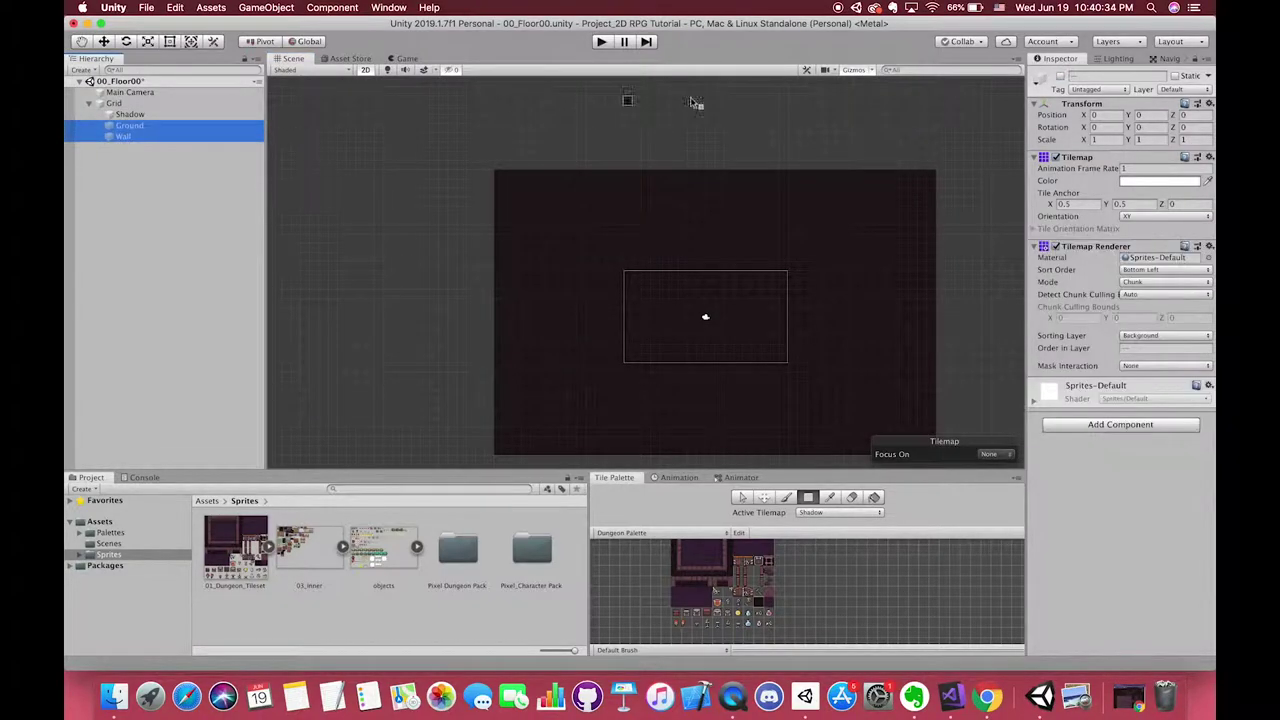
click(1060, 77)
Hide the Shadow and Ground tilemaps to isolate the Wall tilemap
click(200, 114)
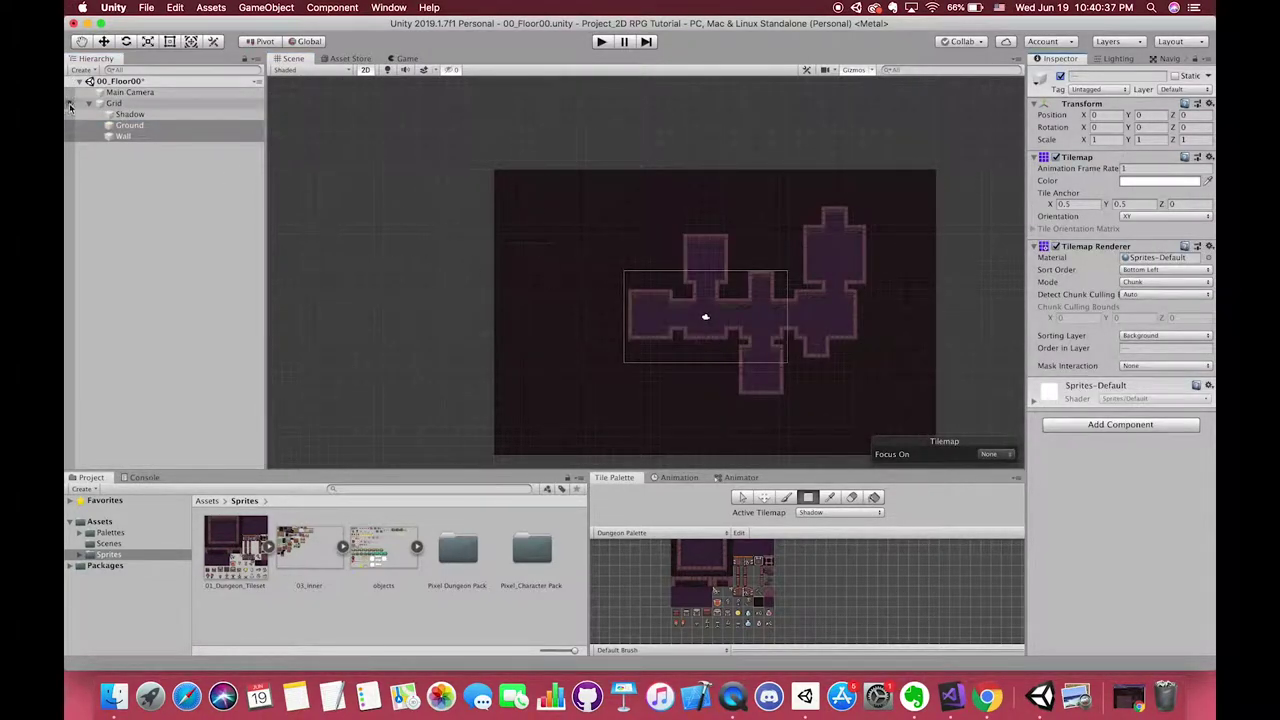
click(1060, 77)
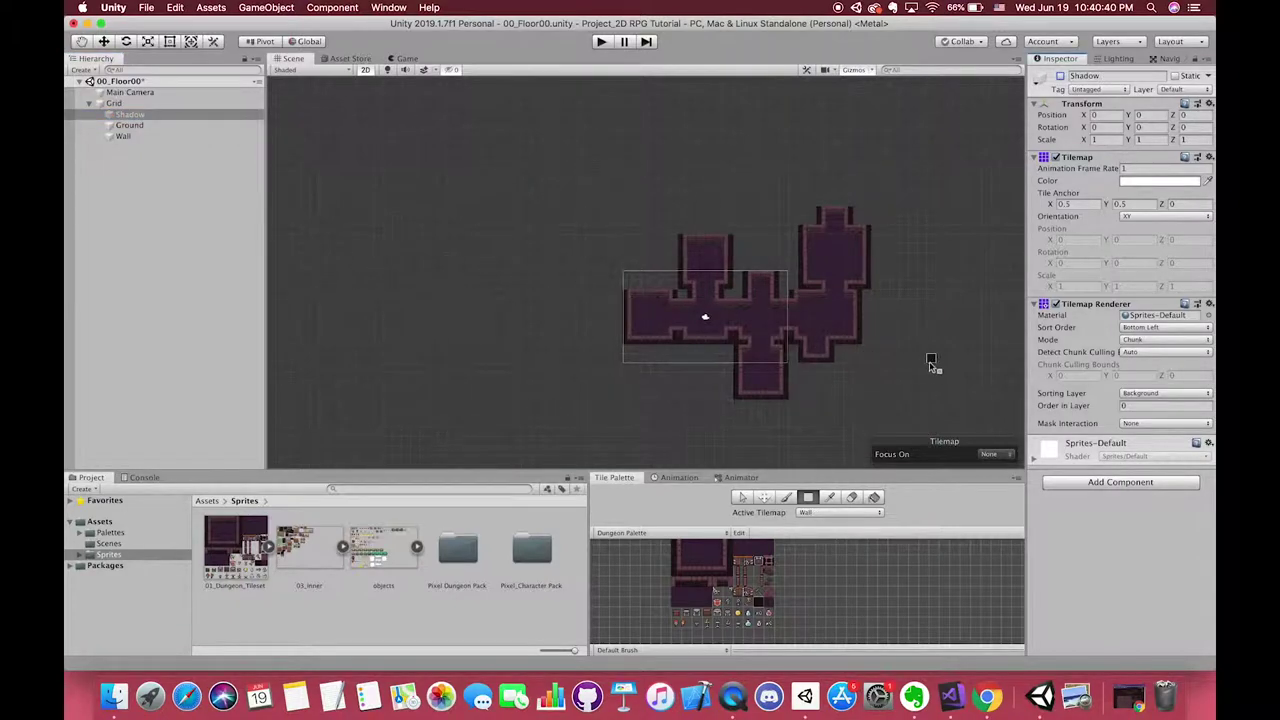
scroll(843, 352, up, 3)
middle_drag(932, 310, 879, 309)
click(127, 127)
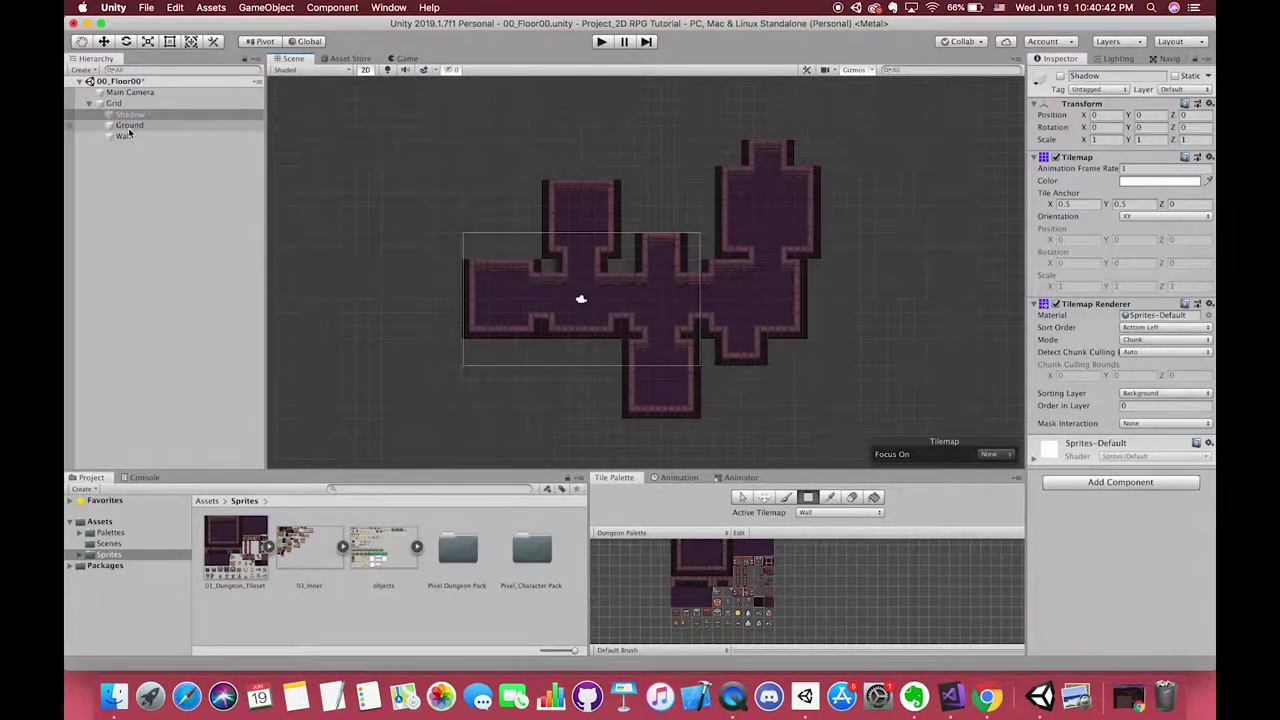
click(1060, 77)
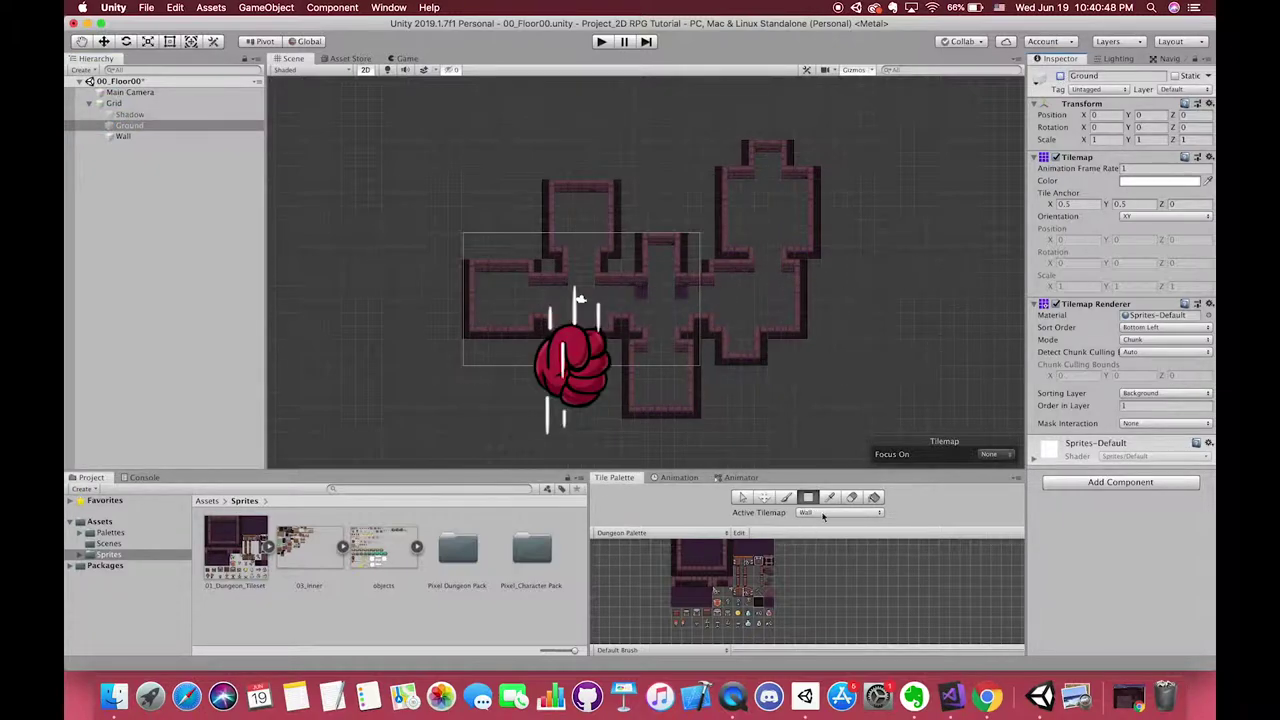
Erase the stray floor tiles below both sides of the middle stub from the Wall tilemap
click(849, 498)
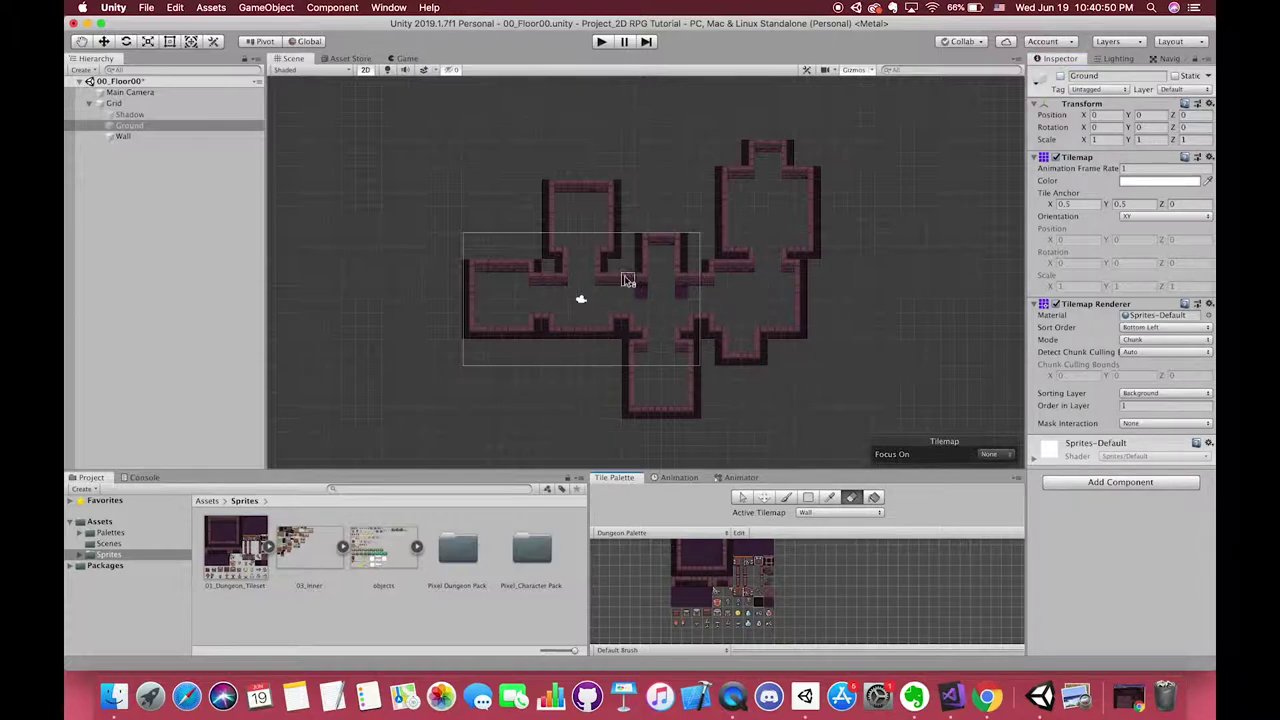
click(123, 136)
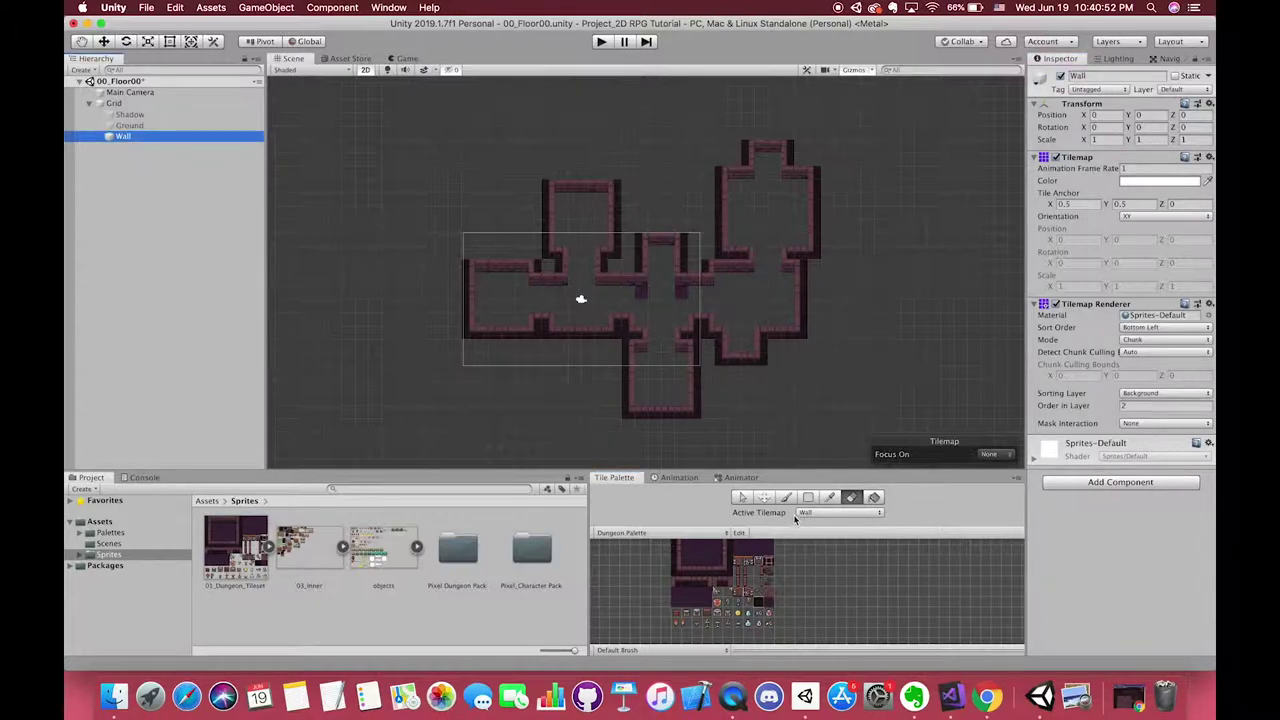
click(641, 297)
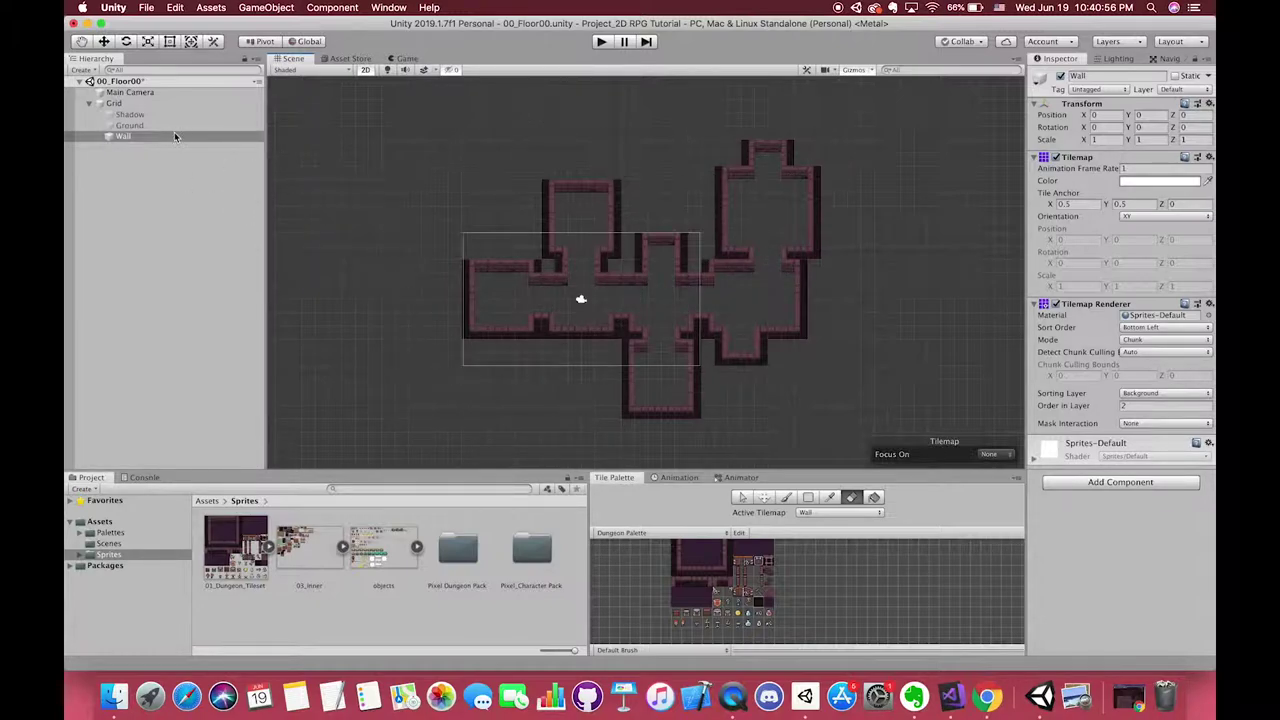
Hide the Wall tilemap and show the Ground tilemap to check the floor layout on its own
click(1060, 76)
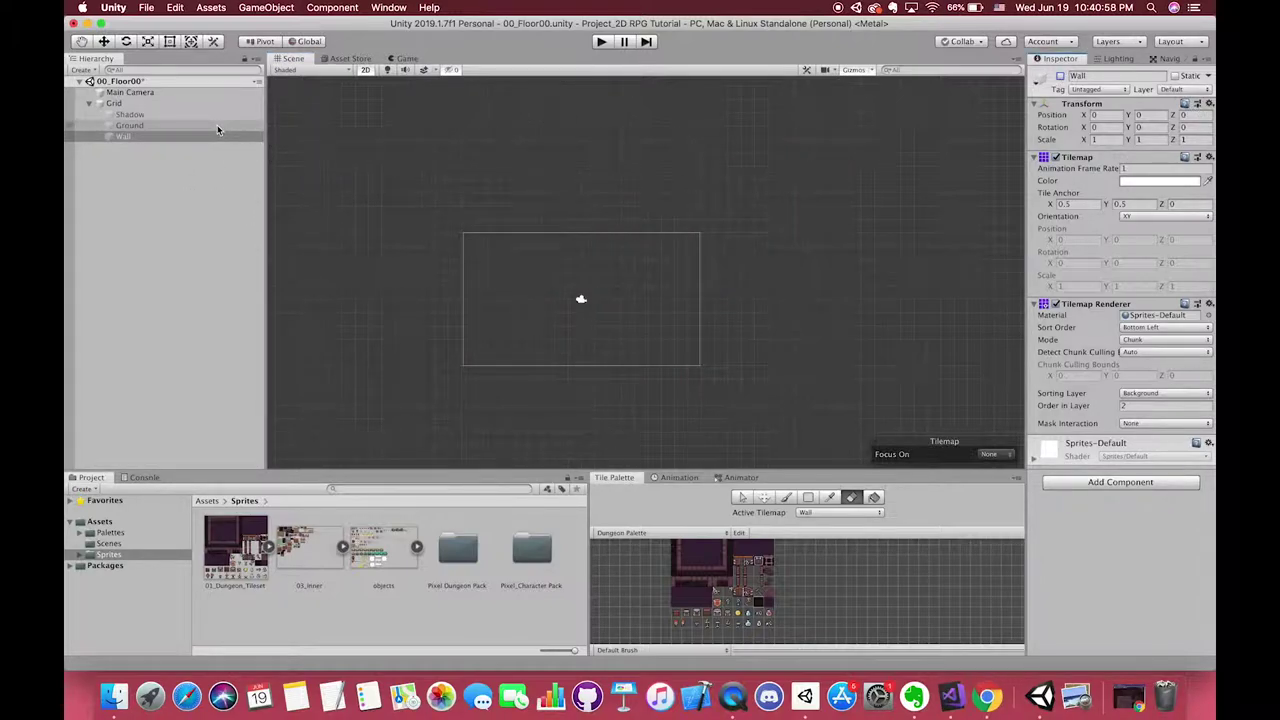
click(192, 132)
click(184, 125)
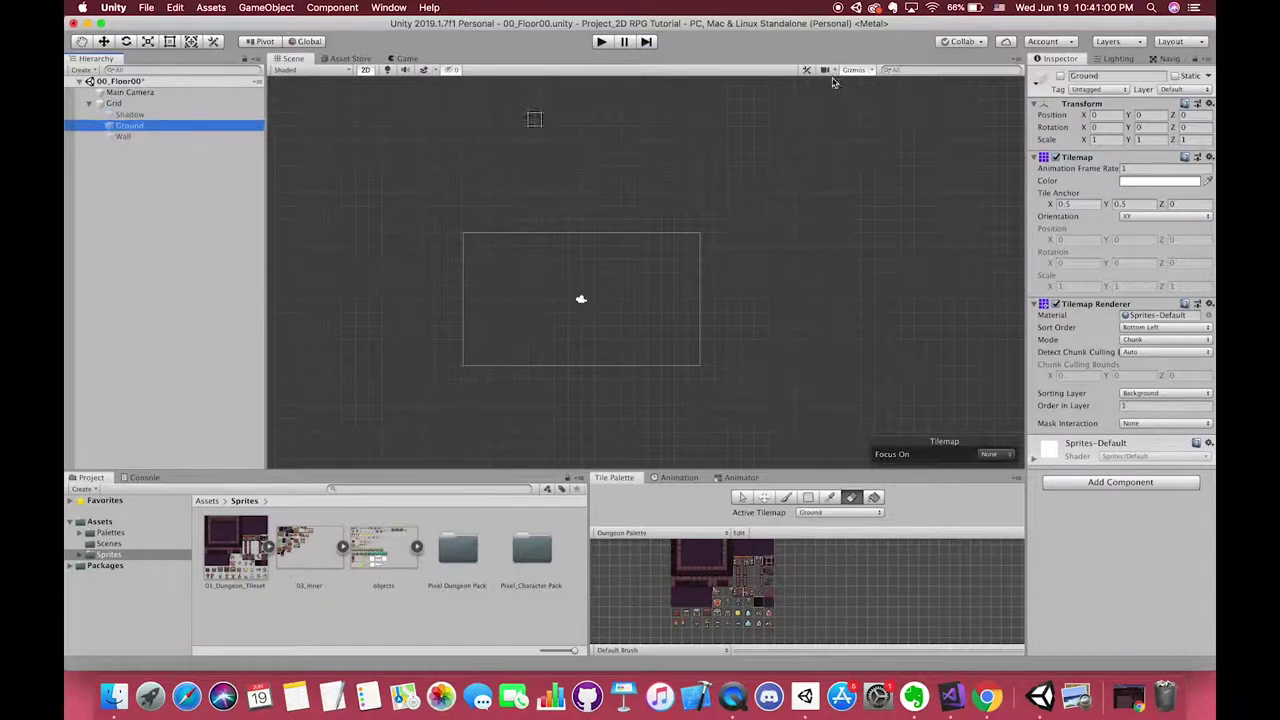
click(1060, 76)
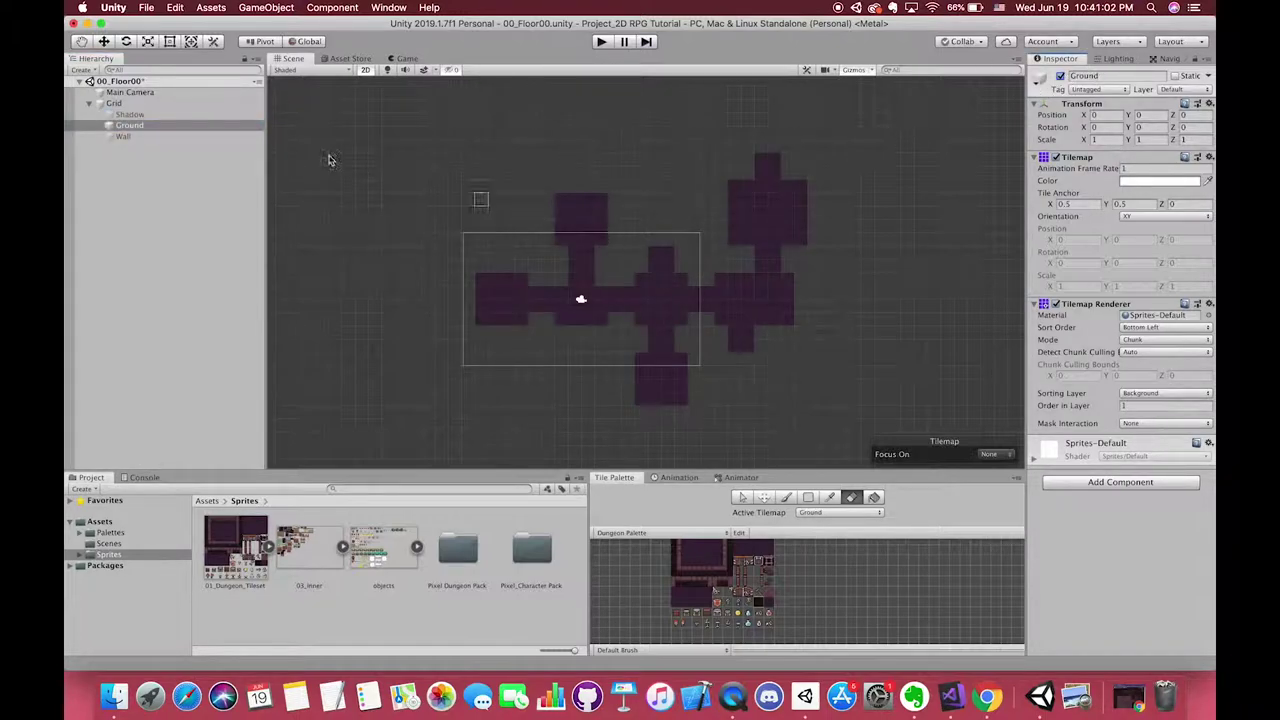
Show the Wall tilemap and toggle its visibility to compare the floor with and without walls
click(150, 136)
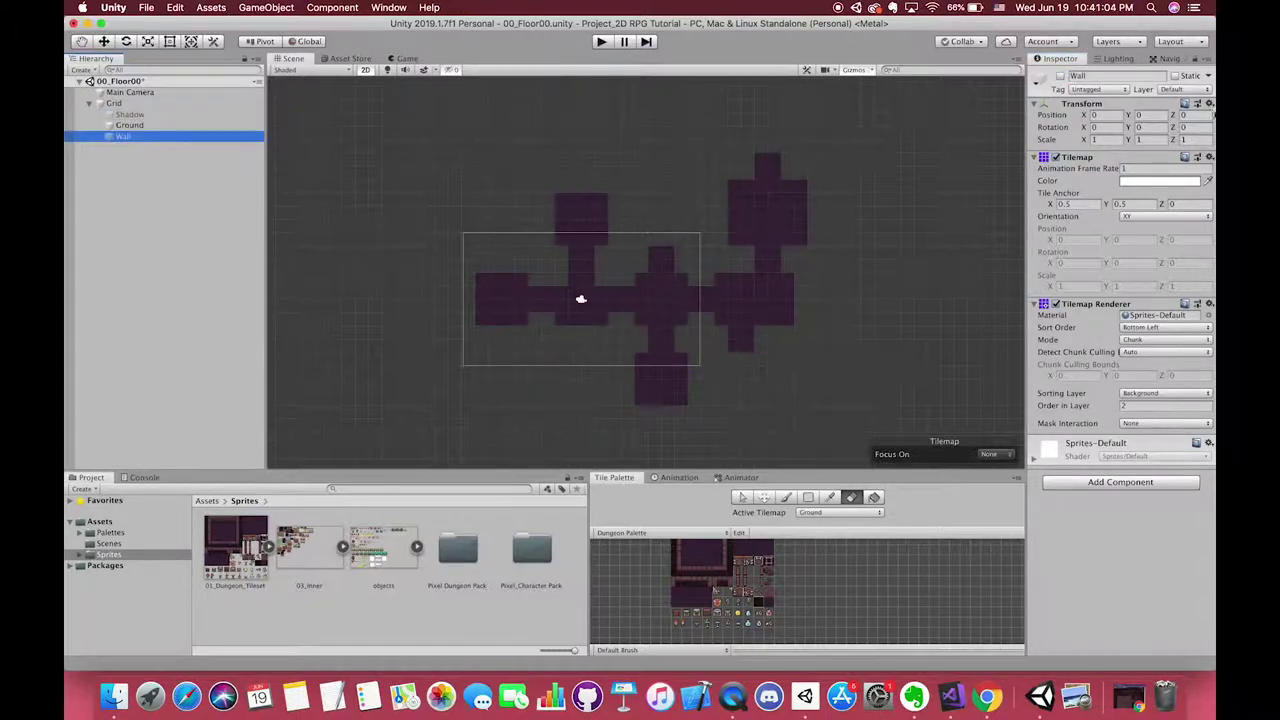
click(1060, 76)
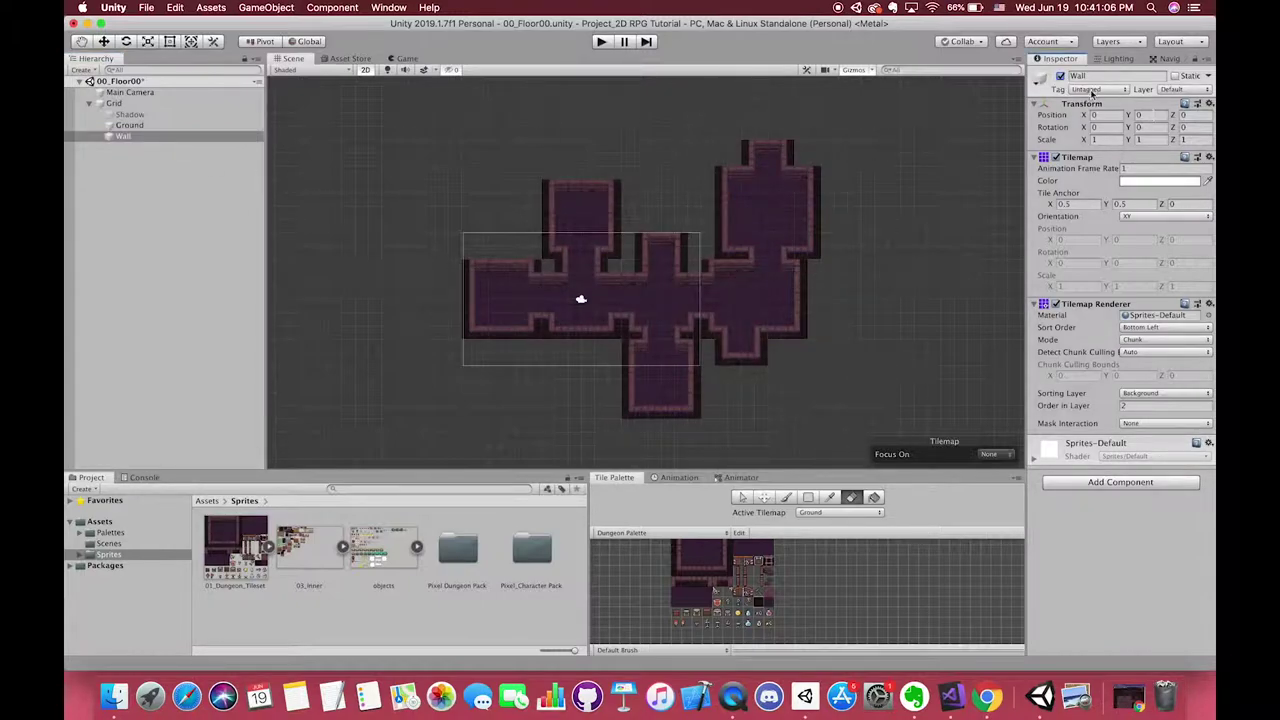
click(1060, 76)
click(1060, 76)
click(1060, 76)
click(1060, 76)
click(1060, 76)
click(1060, 76)
click(1060, 76)
click(1060, 76)
click(1060, 76)
click(1060, 76)
Show the Shadow tilemap again behind the ground and walls
click(130, 125)
click(145, 115)
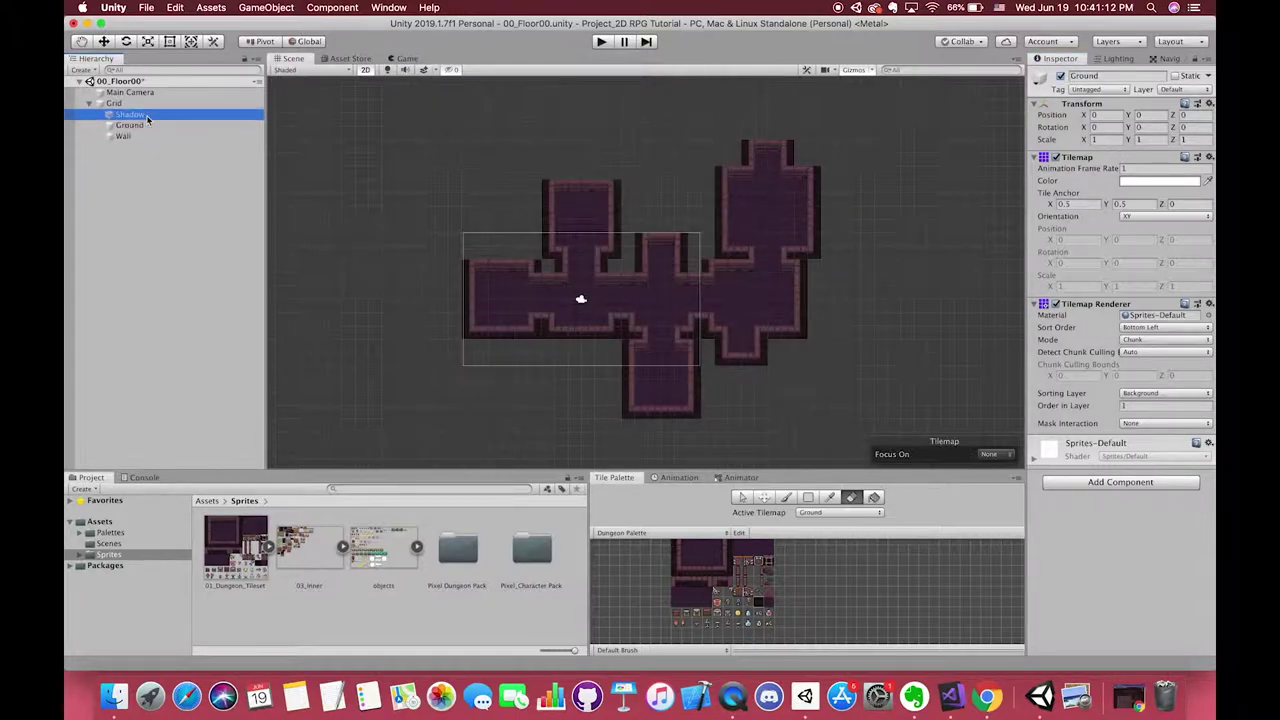
click(1060, 77)
Enlarge the Tile Palette area by reducing the height of the Scene view
scroll(686, 320, up, 2)
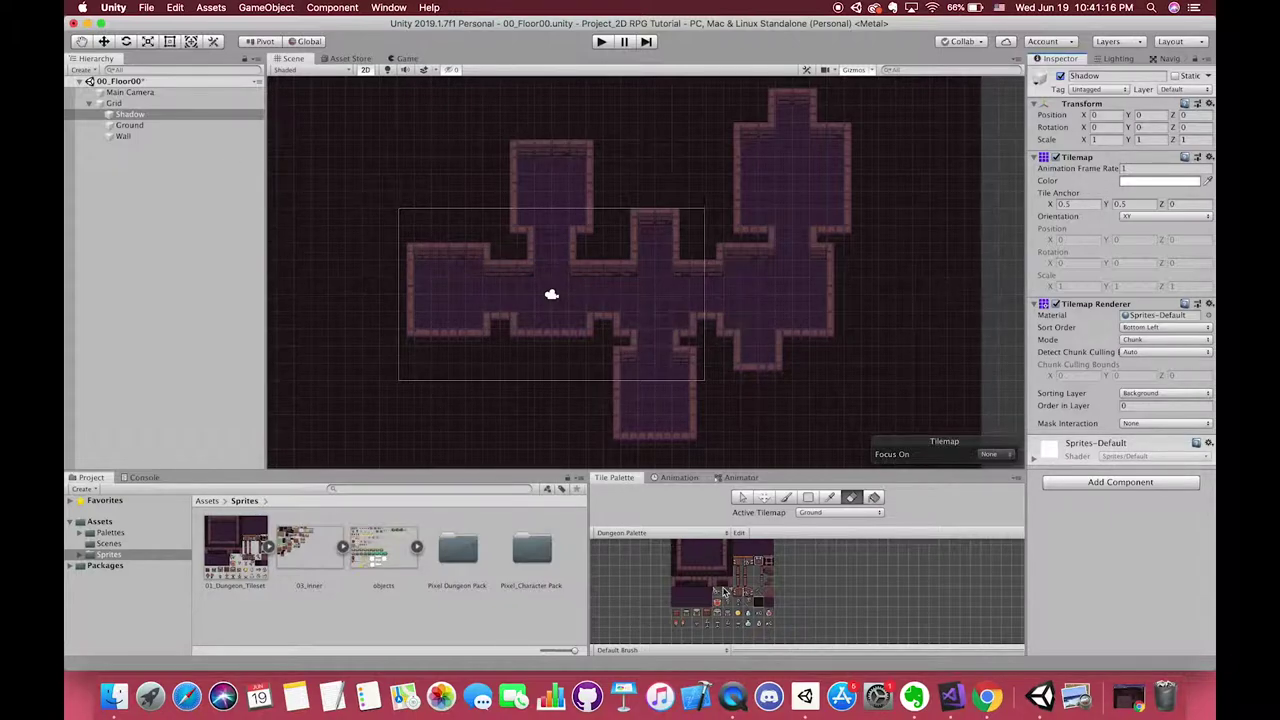
drag(730, 470, 721, 381)
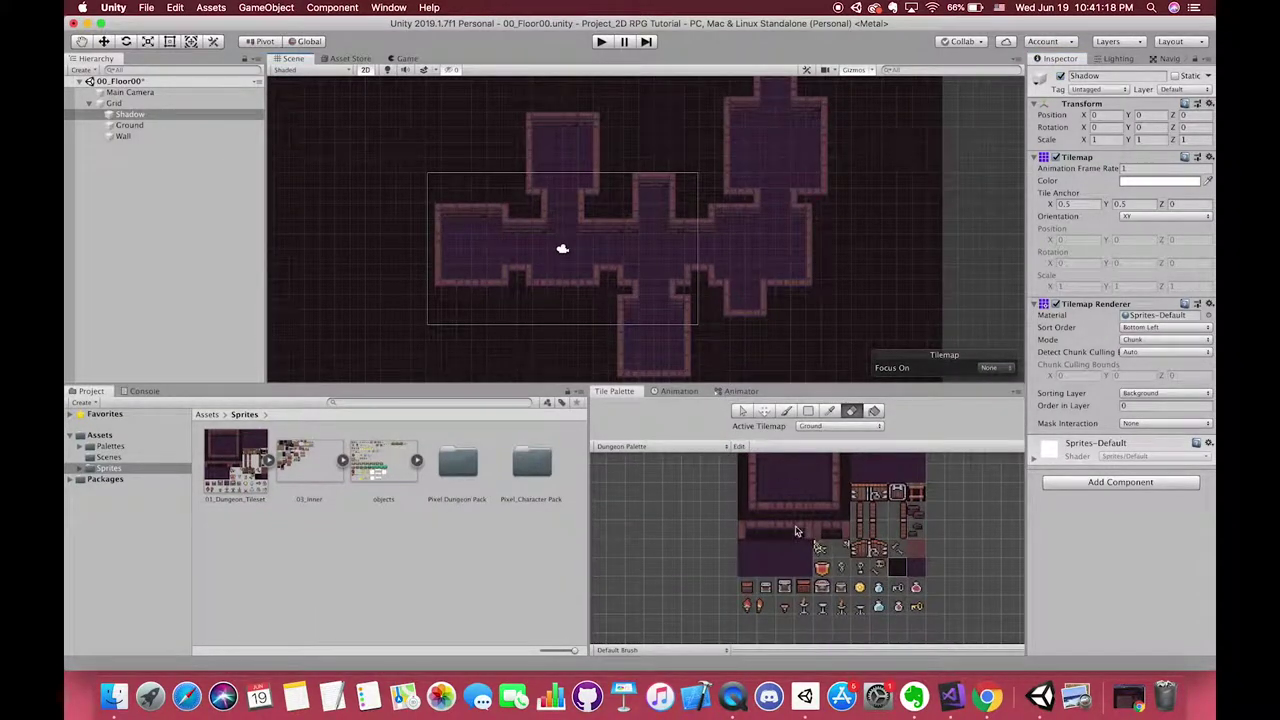
Hide the Shadow and Wall tilemaps so only Ground is shown, with the framed floor section enlarged in the Tile Palette
scroll(796, 531, up, 6)
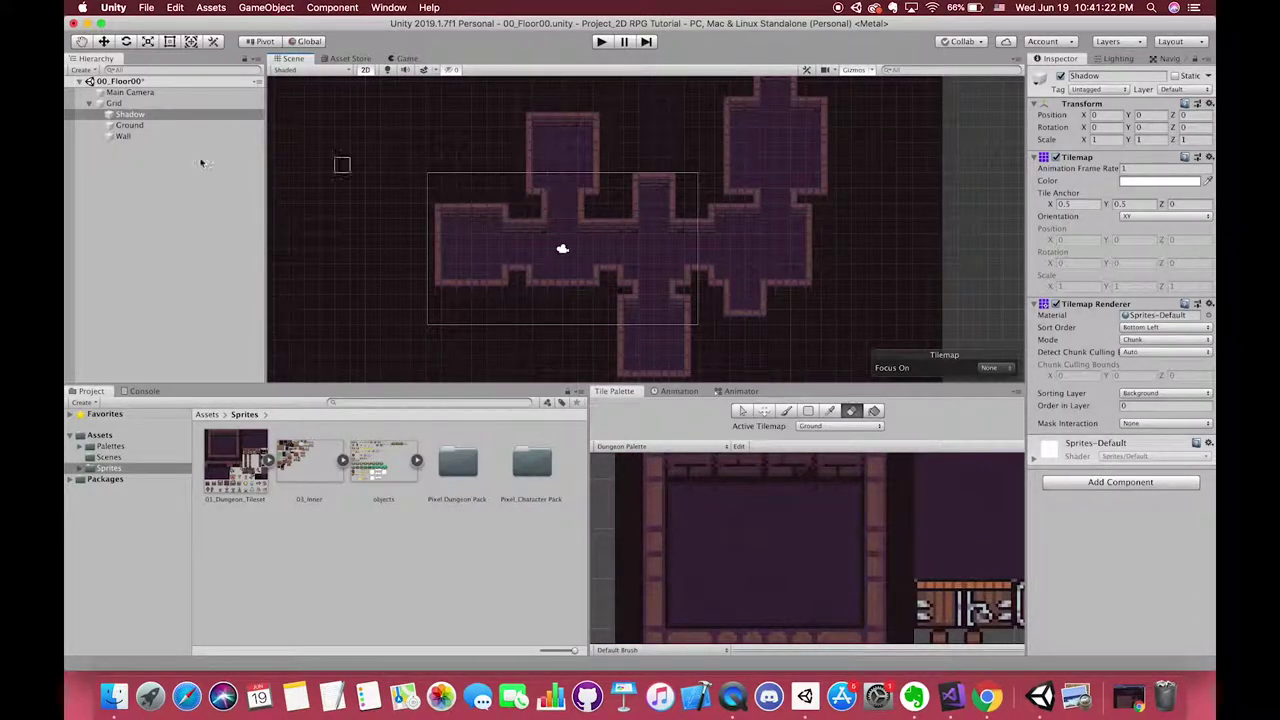
click(130, 125)
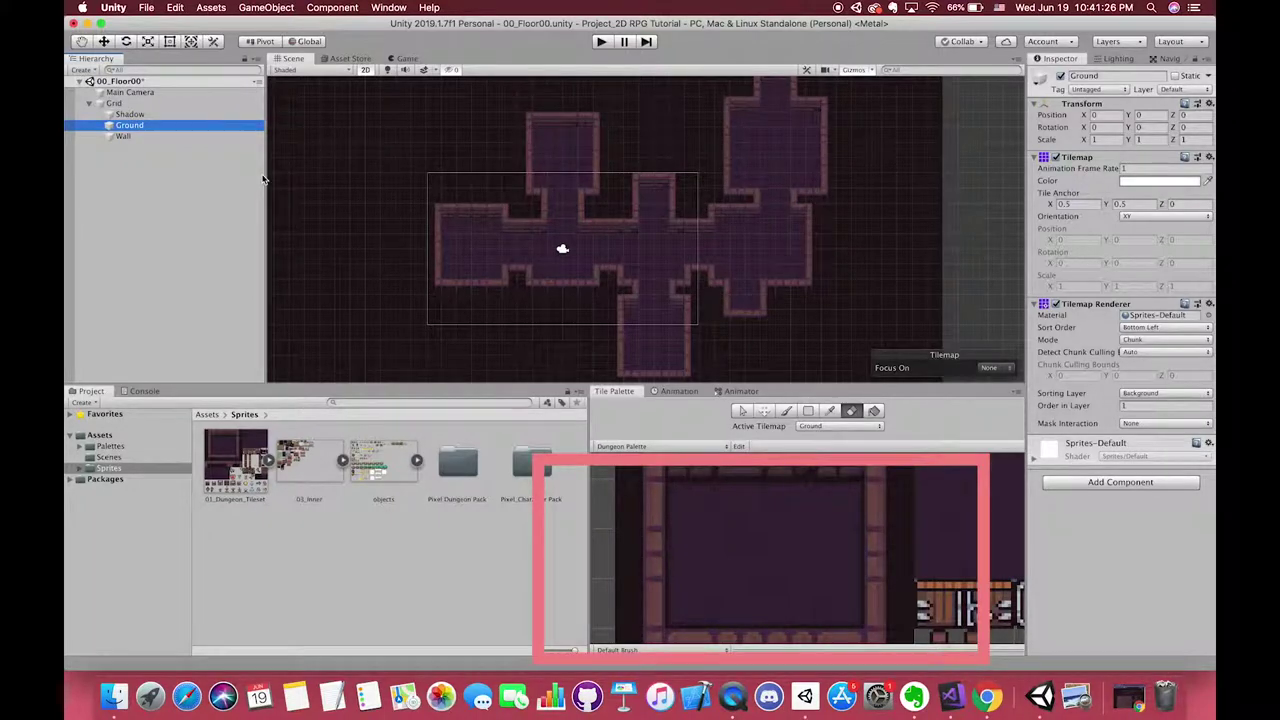
click(130, 114)
super+click(123, 136)
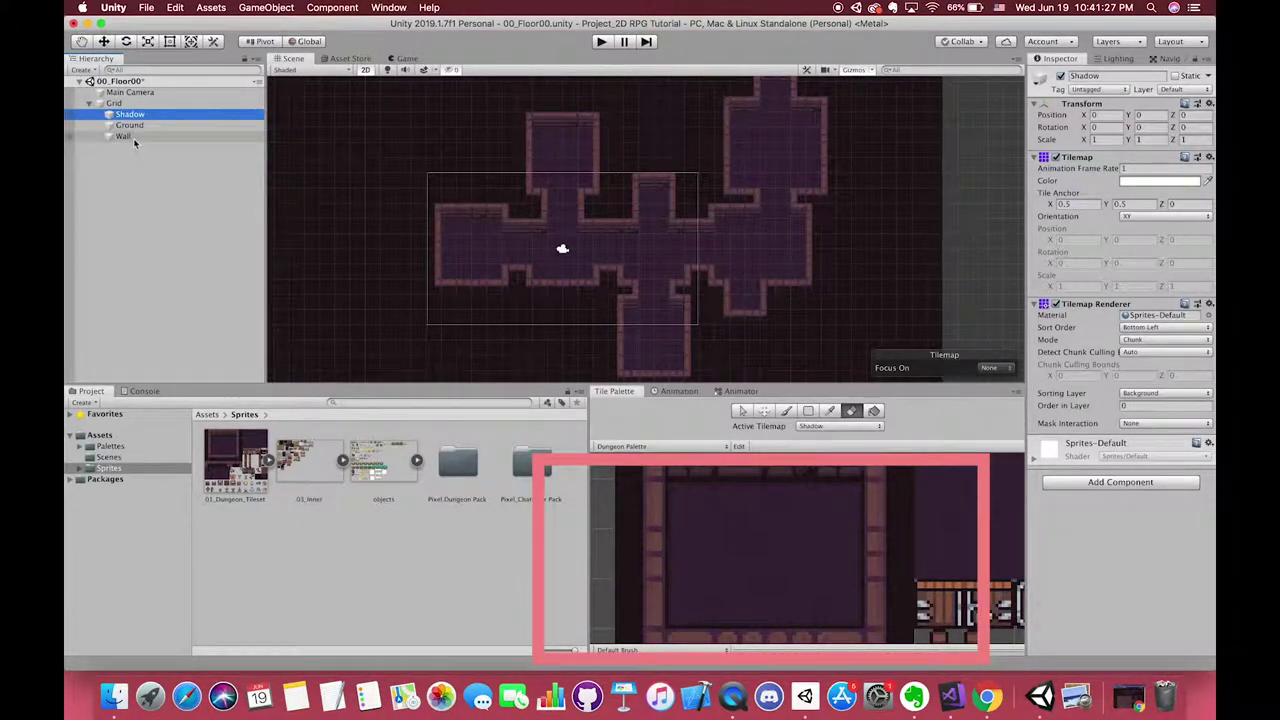
click(1060, 75)
scroll(463, 255, up, 5)
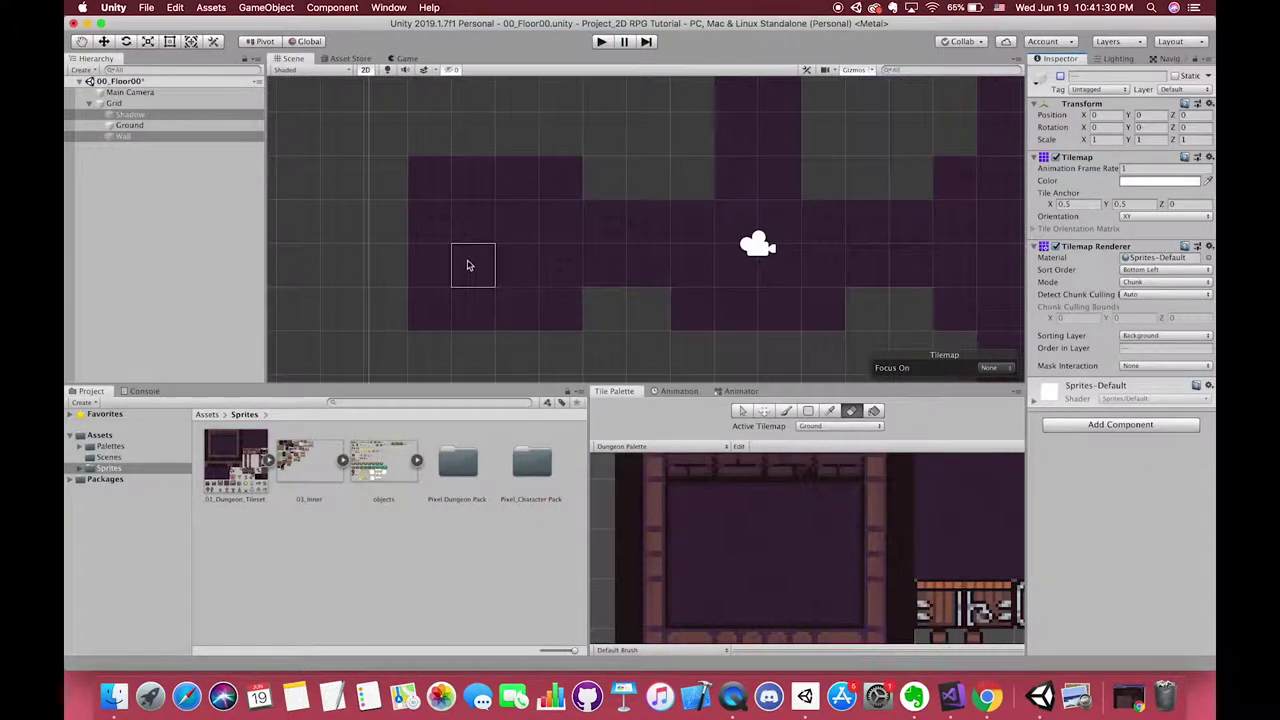
Paint the palette's upper-left corner floor tile with the brush in the leftmost room's upper-left corner on the Ground tilemap
middle_drag(467, 265, 563, 263)
click(690, 505)
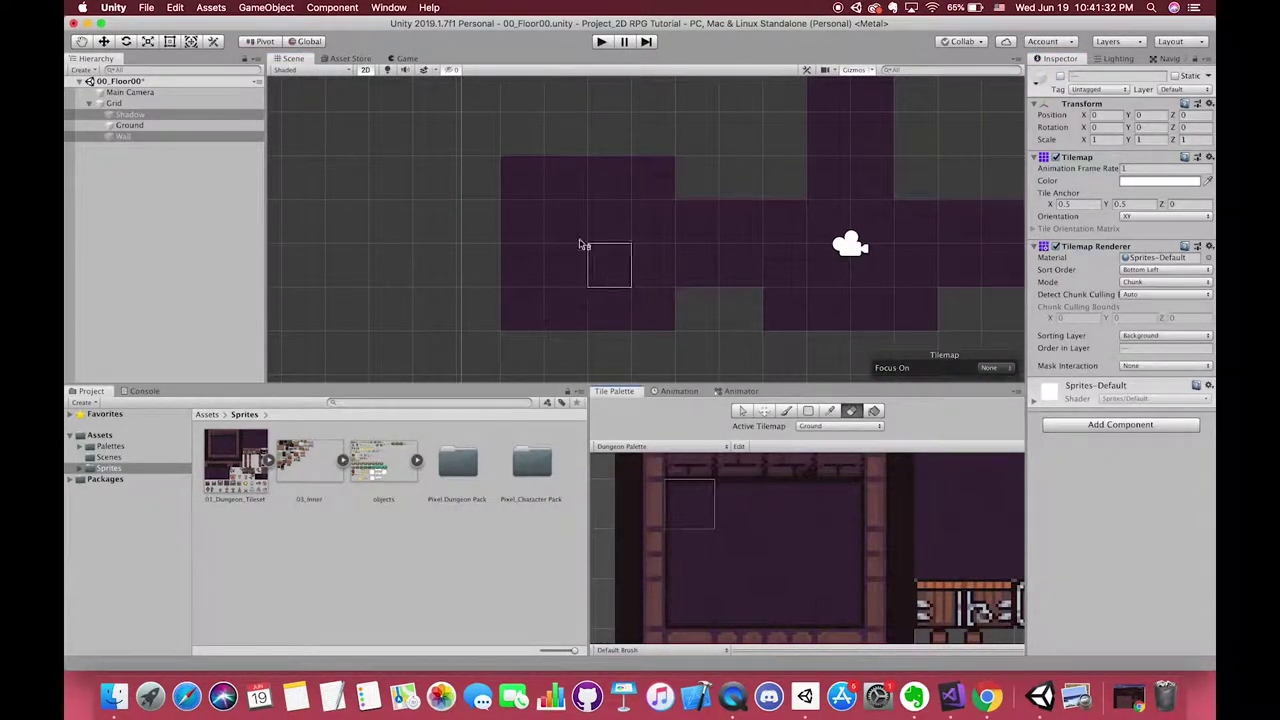
click(526, 185)
key(super+z)
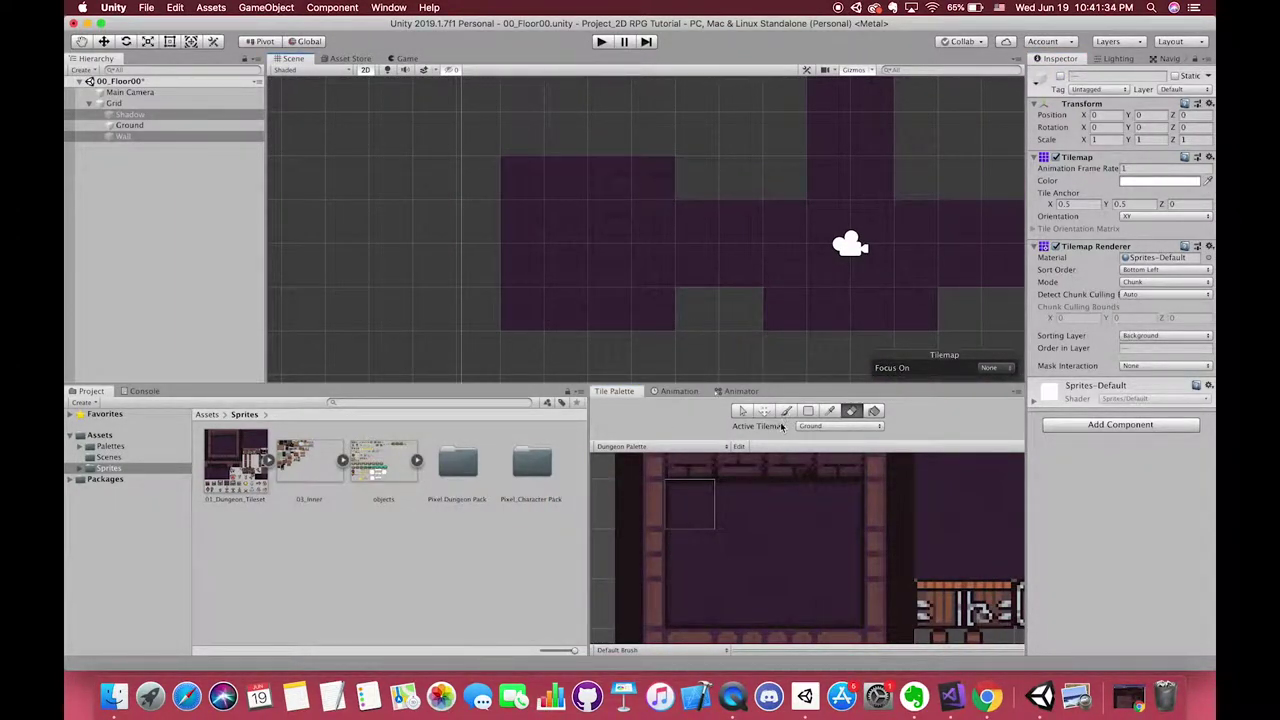
click(786, 411)
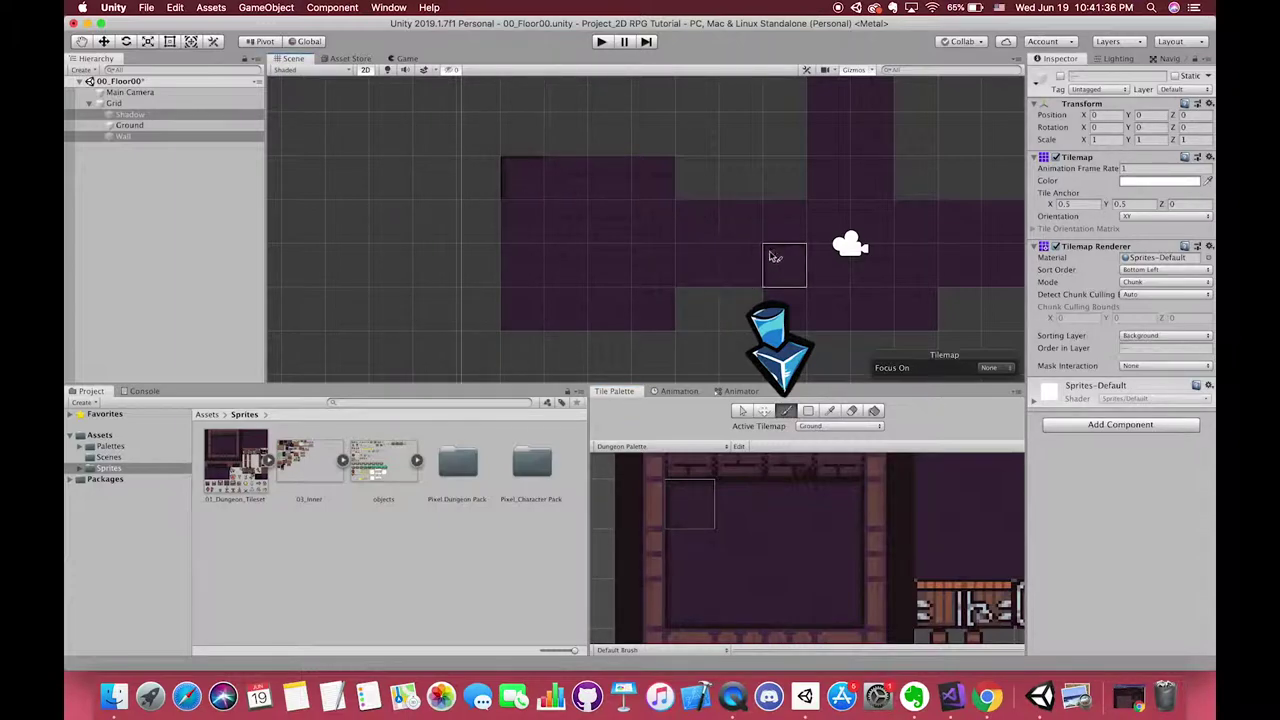
Paint the same upper-left corner floor tile in the upper-left corners of the remaining rooms and passages
scroll(775, 260, down, 1)
middle_drag(770, 254, 577, 358)
scroll(618, 294, down, 2)
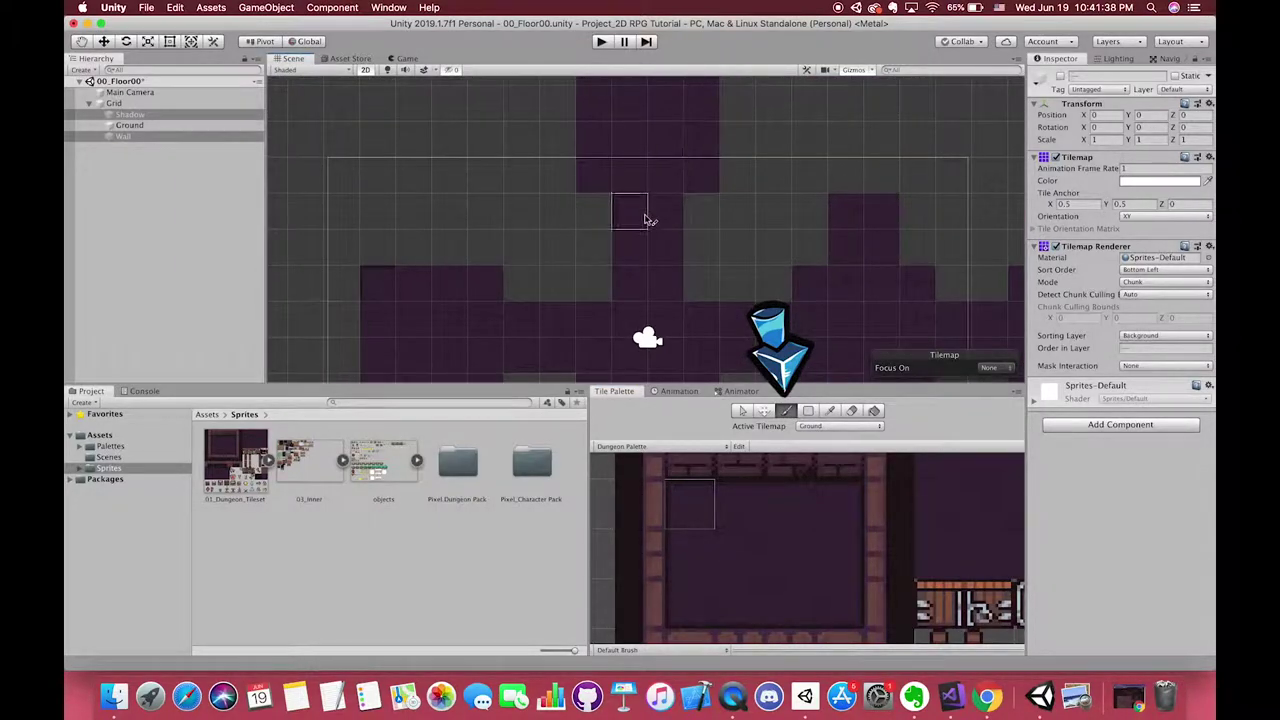
scroll(650, 223, down, 1)
middle_drag(648, 225, 627, 237)
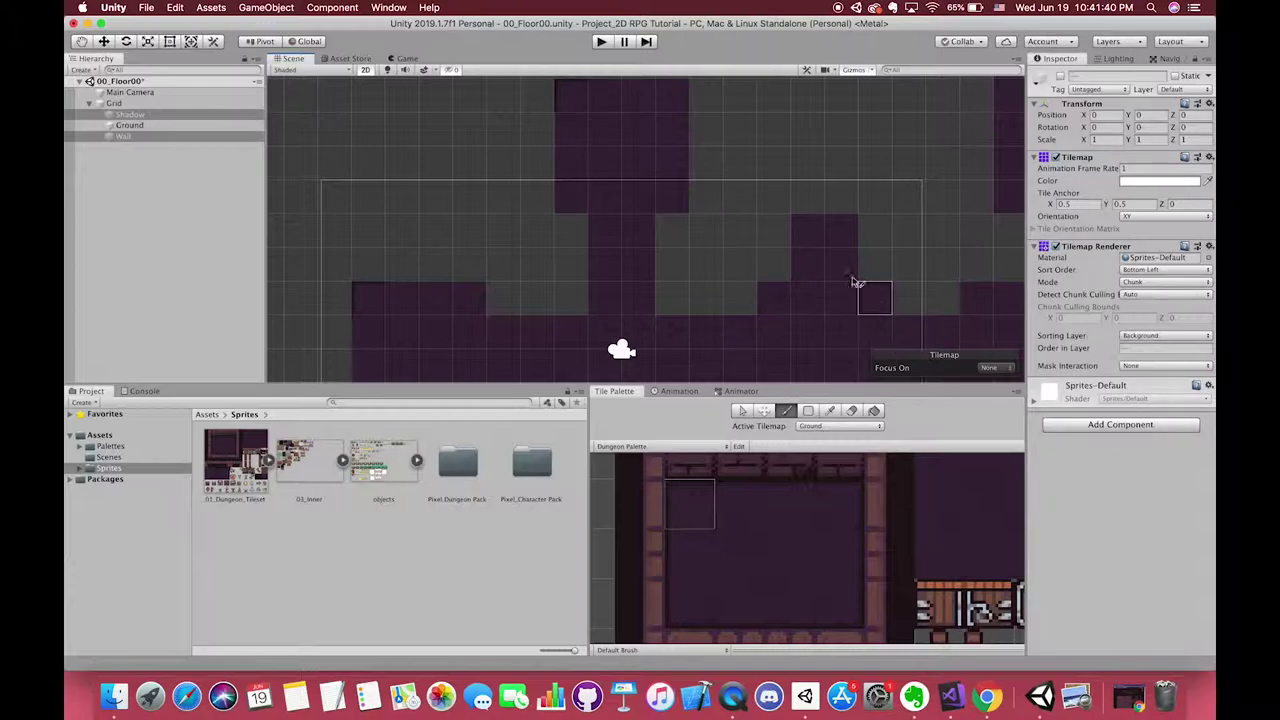
middle_drag(811, 246, 559, 300)
scroll(840, 327, down, 2)
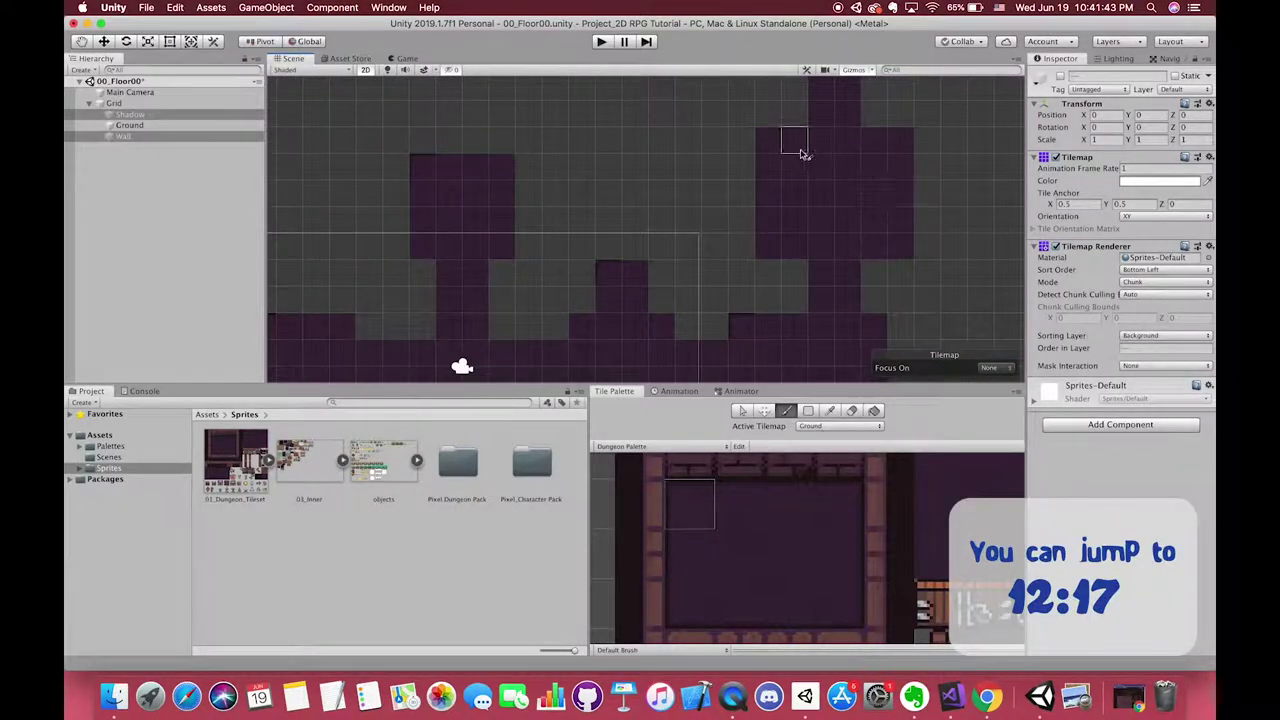
middle_drag(848, 98, 794, 169)
scroll(800, 225, down, 1)
middle_drag(812, 243, 851, 156)
scroll(861, 128, down, 1)
middle_drag(629, 306, 671, 246)
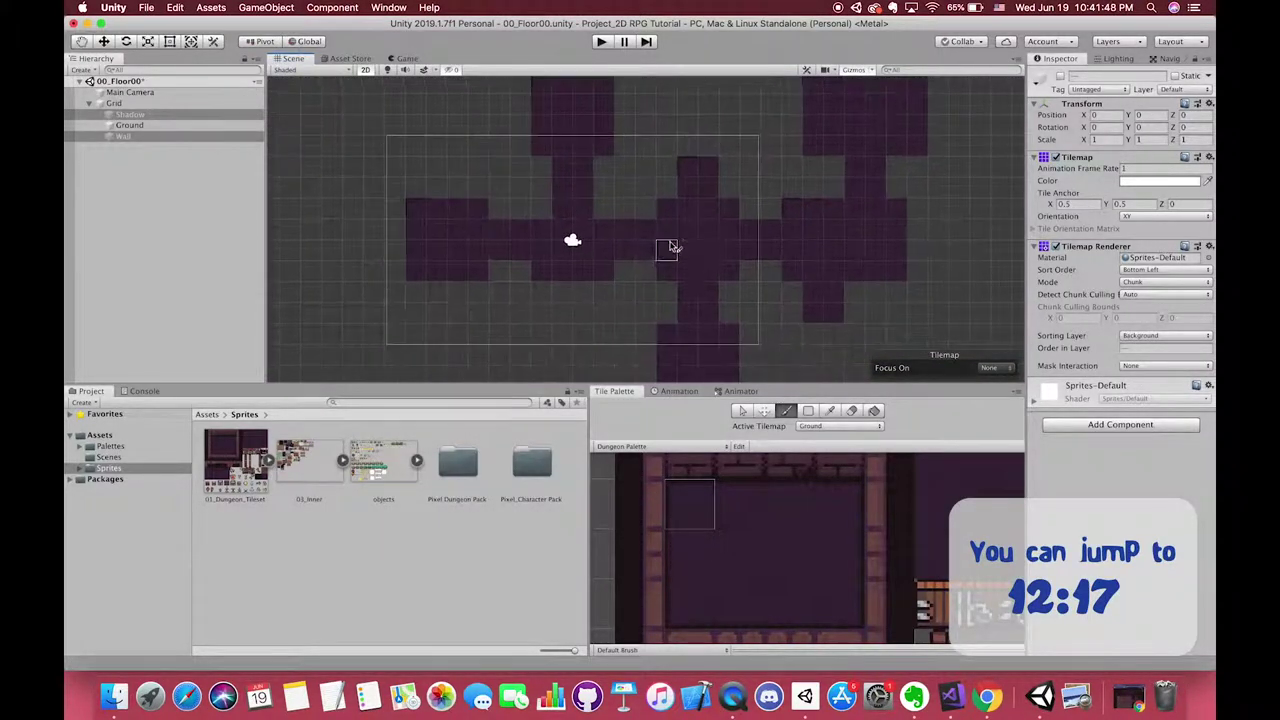
scroll(666, 336, down, 1)
Paint the matching shaded tiles in the upper-right, lower-right and lower-left corners of the rooms
click(840, 510)
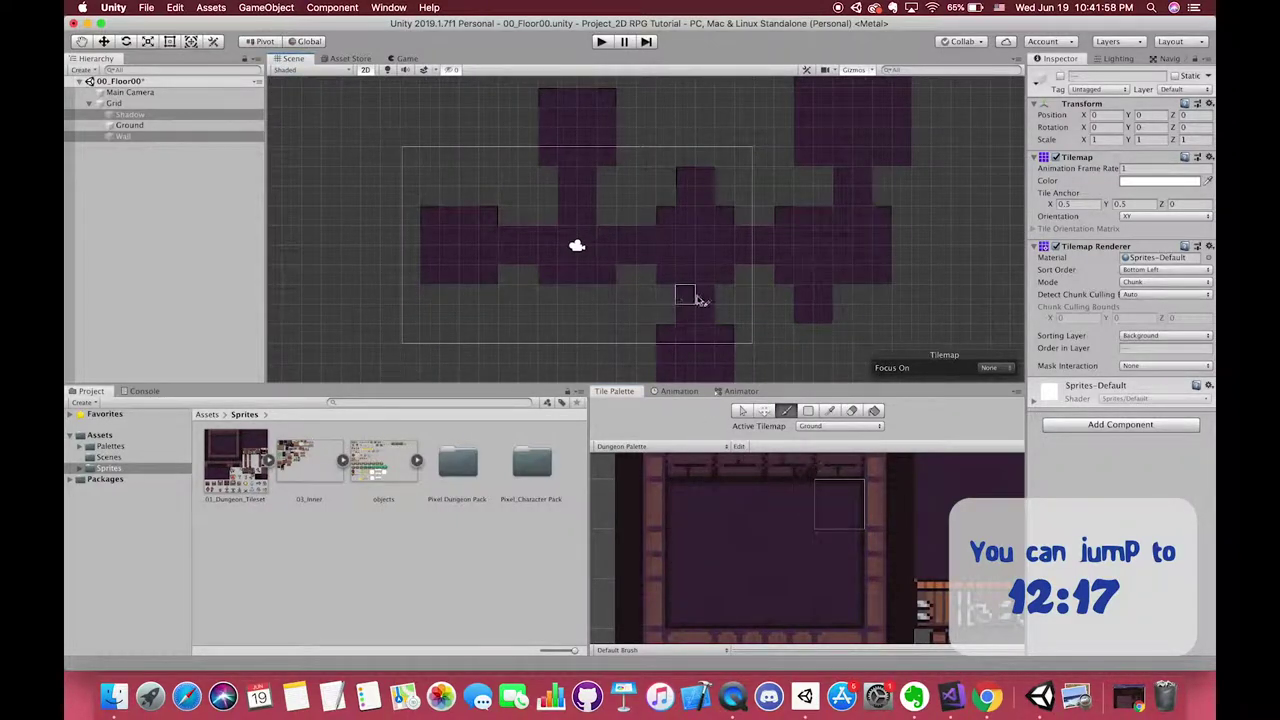
middle_drag(766, 316, 732, 340)
middle_drag(817, 196, 768, 247)
click(839, 606)
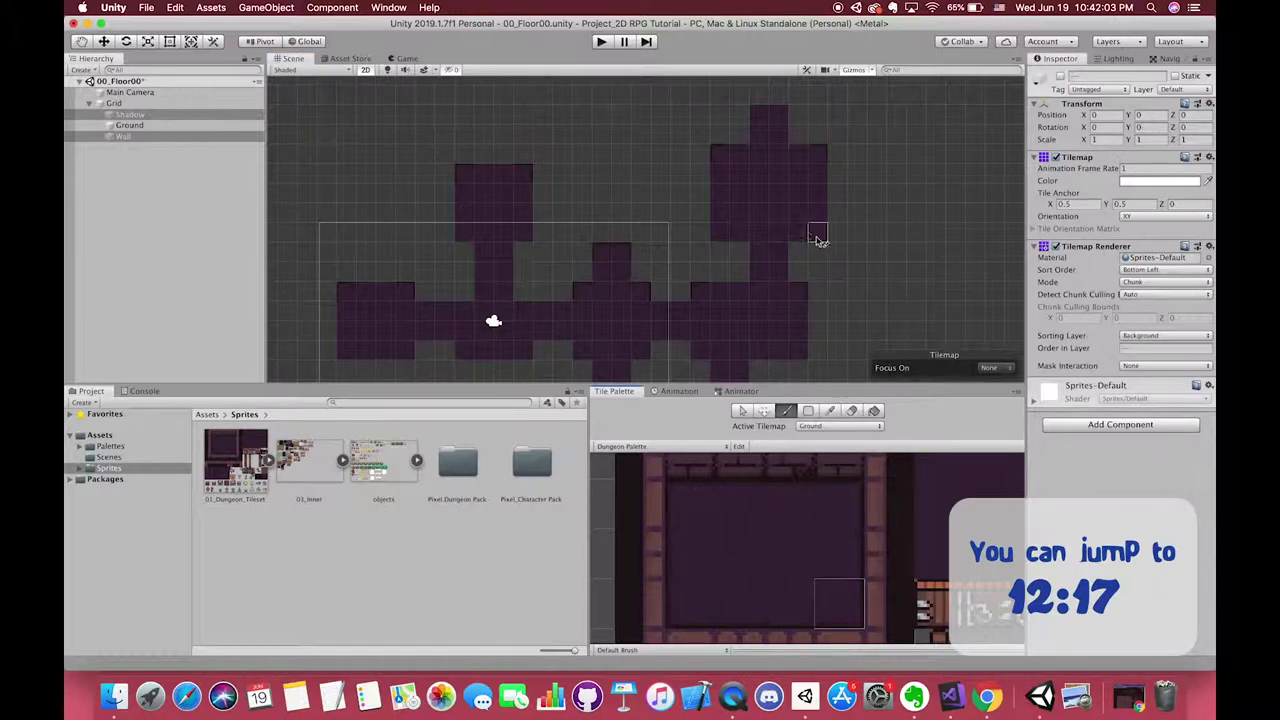
click(684, 588)
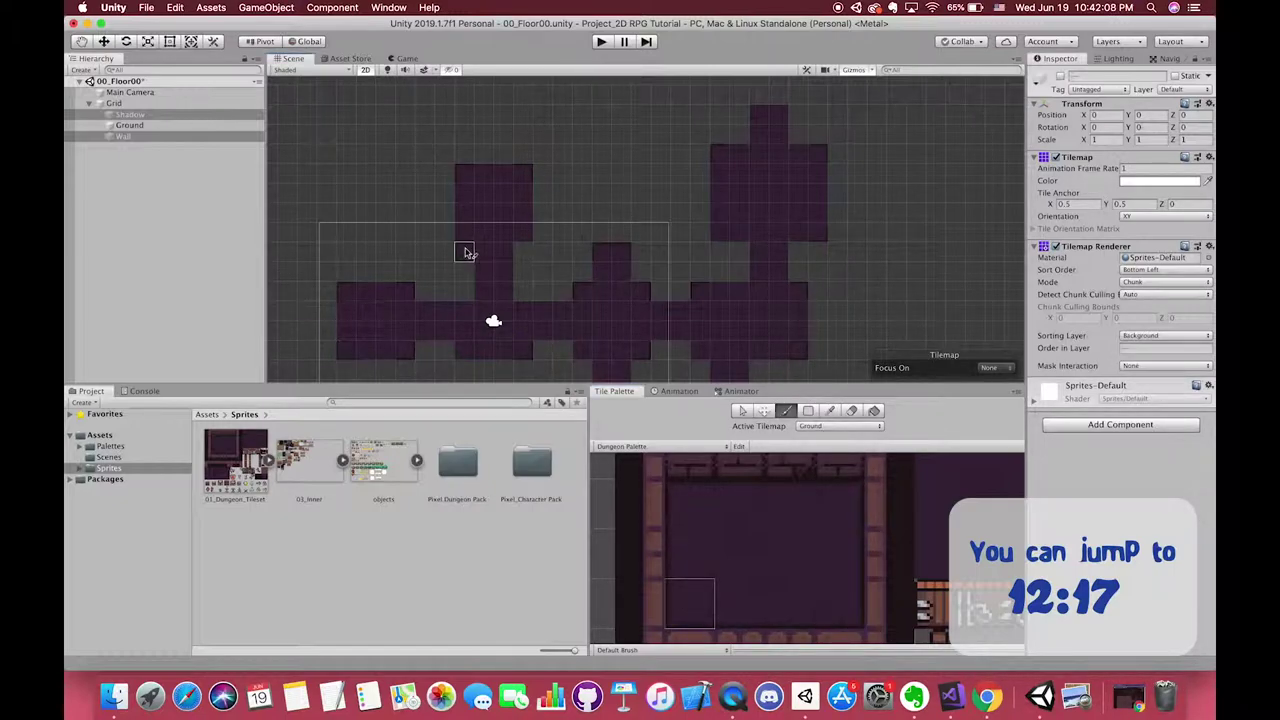
Paint shaded top-edge floor tiles along the upper borders of rooms and corridors, and side-edge tiles along their vertical borders
drag(734, 505, 790, 505)
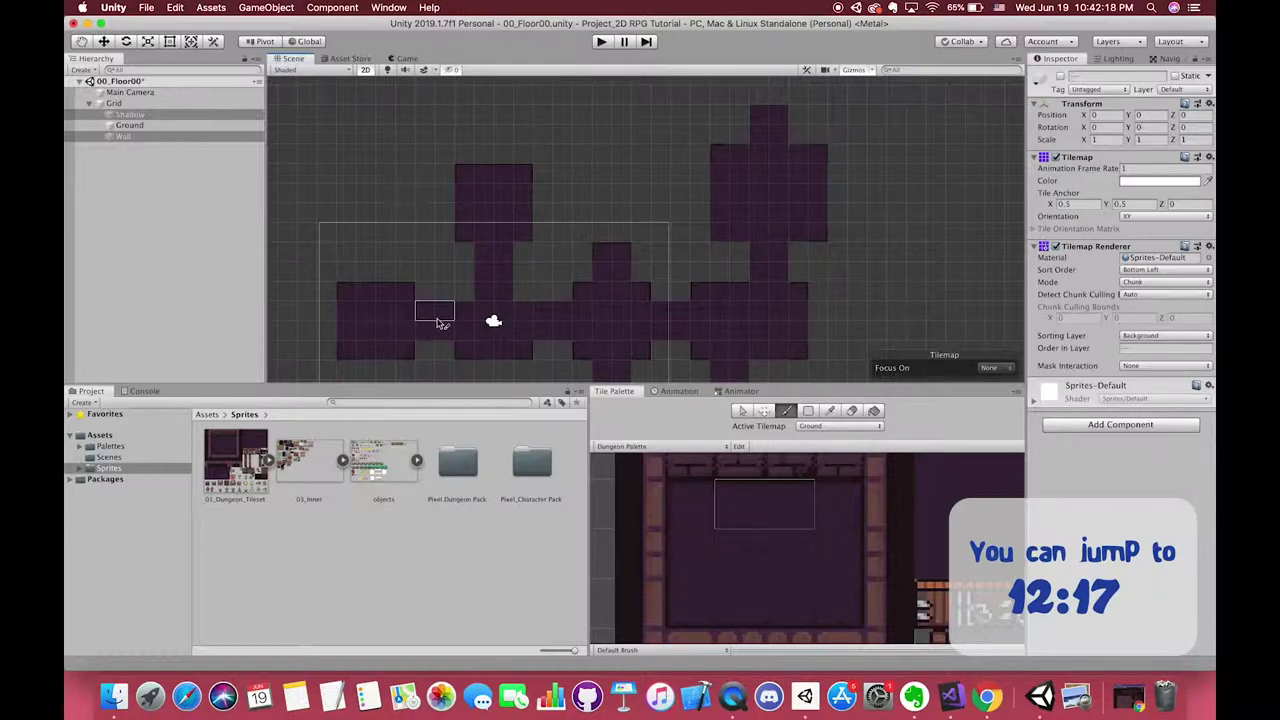
ctrl+click(590, 338)
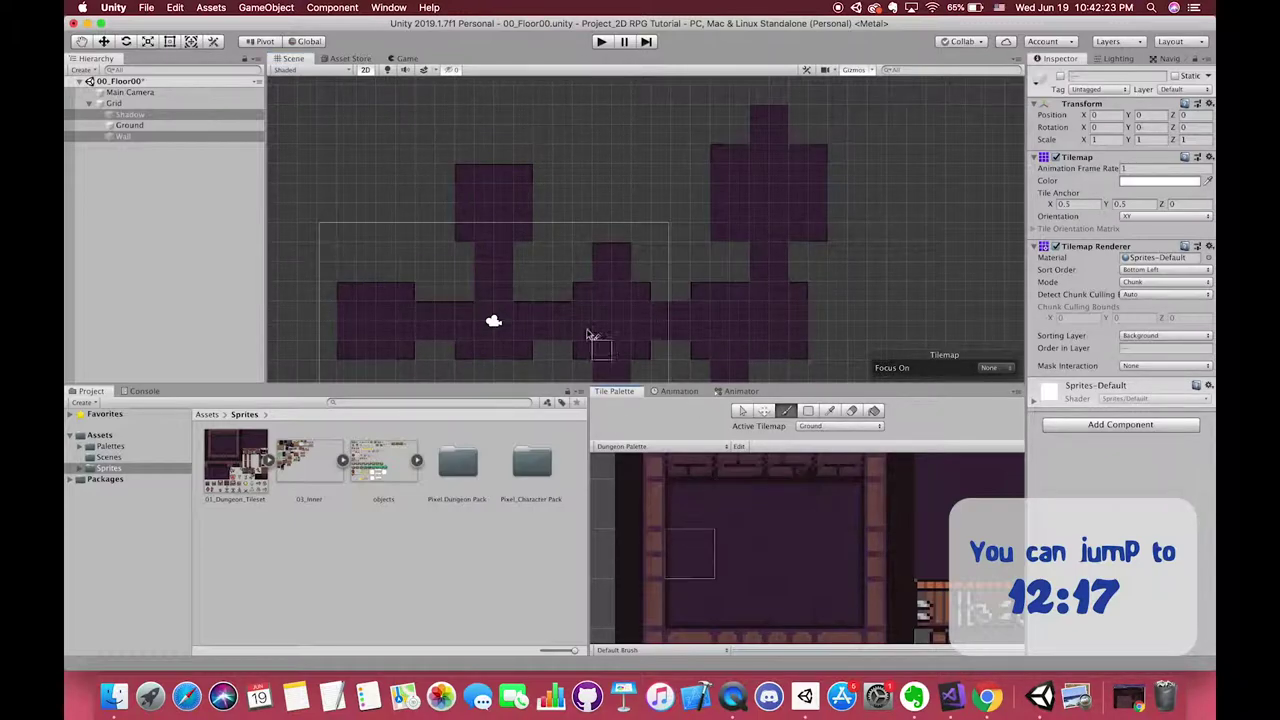
click(855, 540)
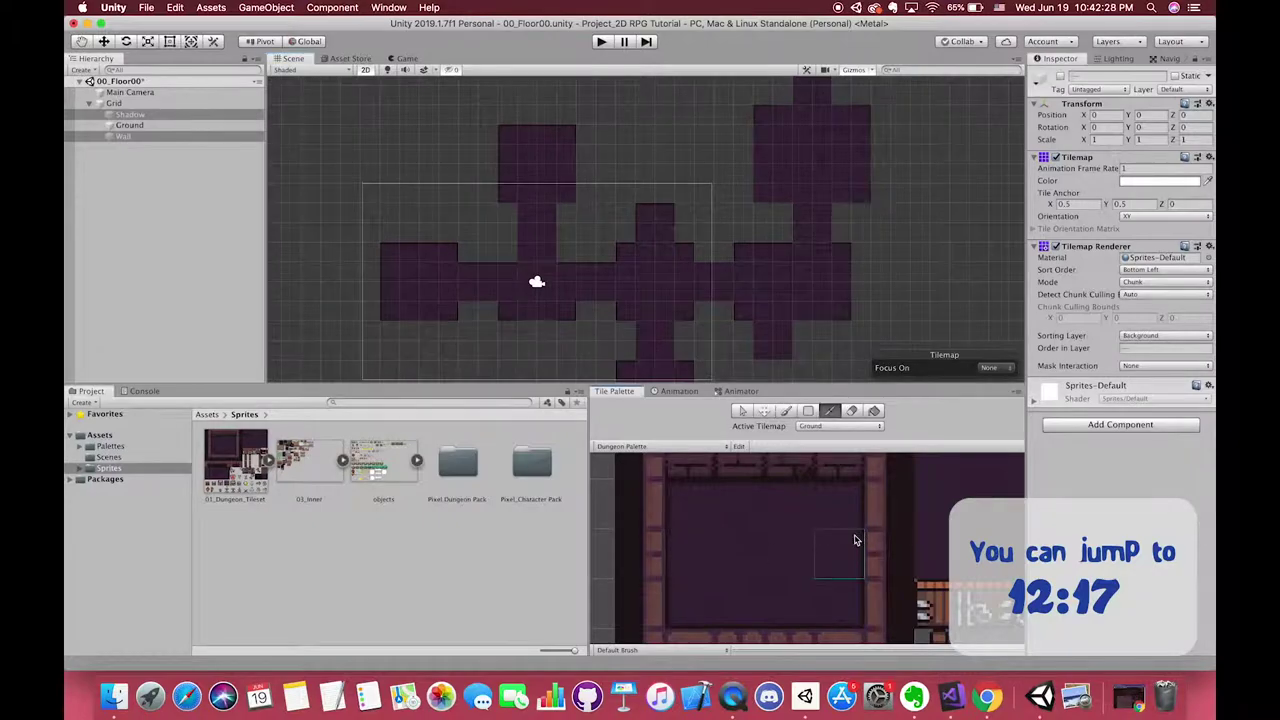
drag(839, 283, 840, 298)
drag(823, 215, 823, 233)
Paint left-edge, lower-left corner and bottom-edge floor tiles around the upper-right room and the corridor below it
click(689, 556)
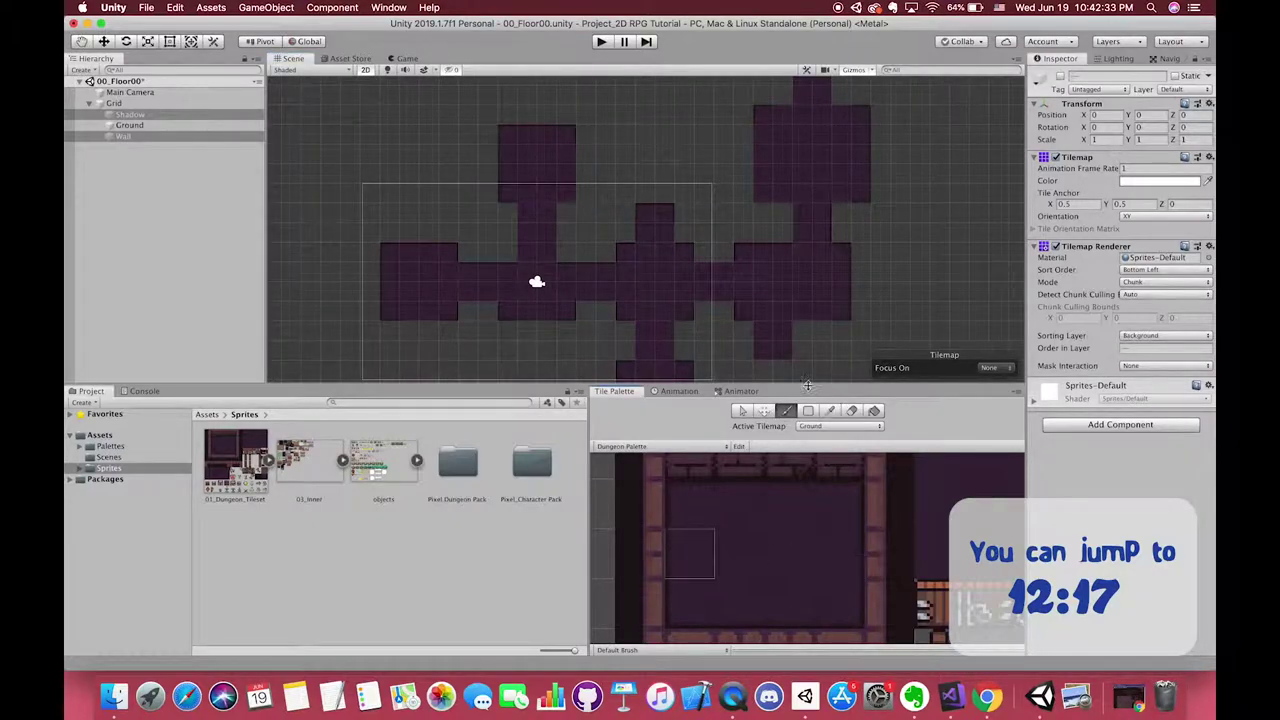
click(803, 214)
click(680, 604)
click(769, 190)
click(739, 604)
click(799, 211)
click(689, 554)
drag(766, 173, 766, 152)
Paint left-edge and right-edge floor tiles on the narrow passage above the upper-right room
middle_drag(769, 204, 745, 269)
click(778, 160)
click(839, 552)
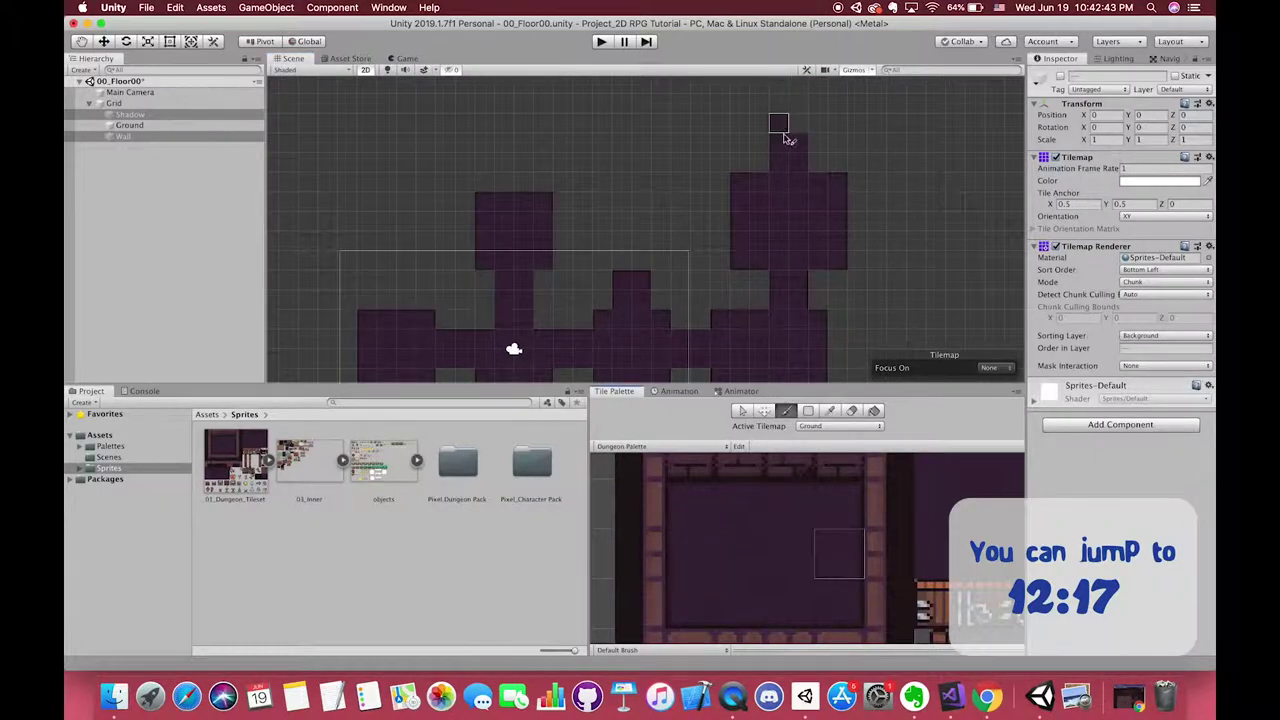
drag(797, 142, 797, 161)
Paint shaded edge tiles along the remaining room borders and lower corner tiles on the short passage below the right room
click(785, 485)
click(756, 601)
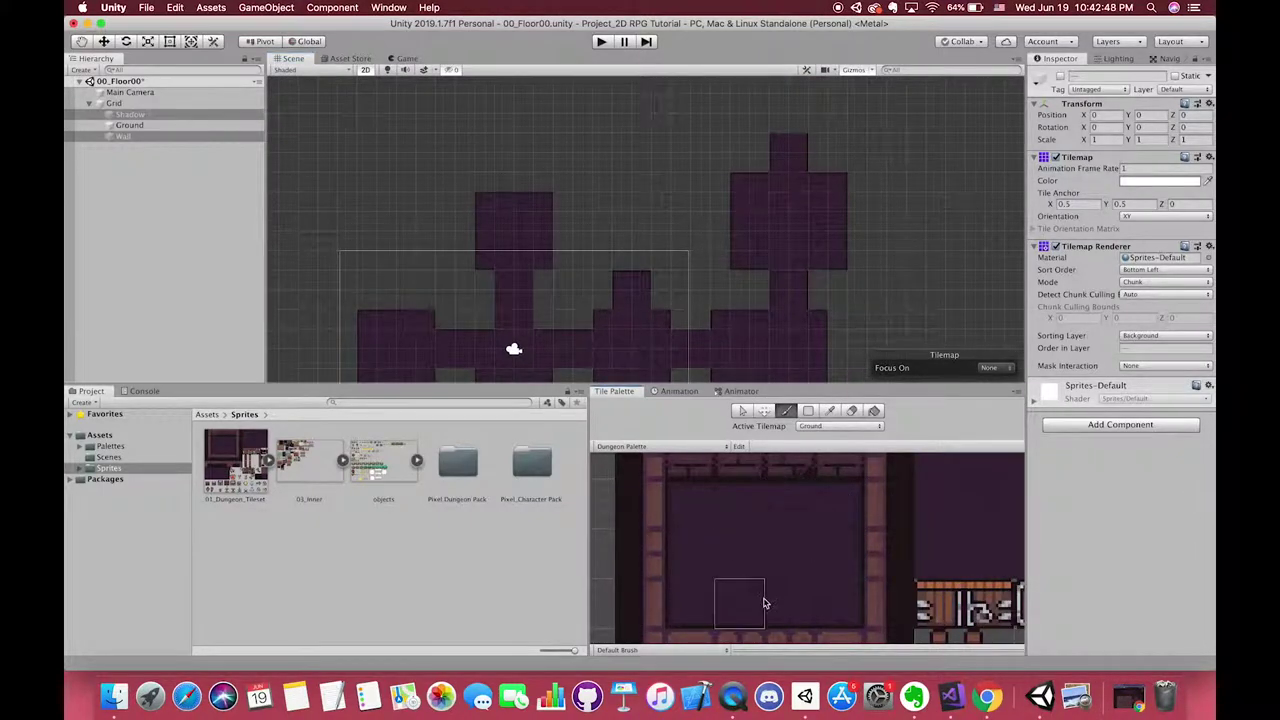
middle_drag(814, 362, 824, 307)
click(840, 603)
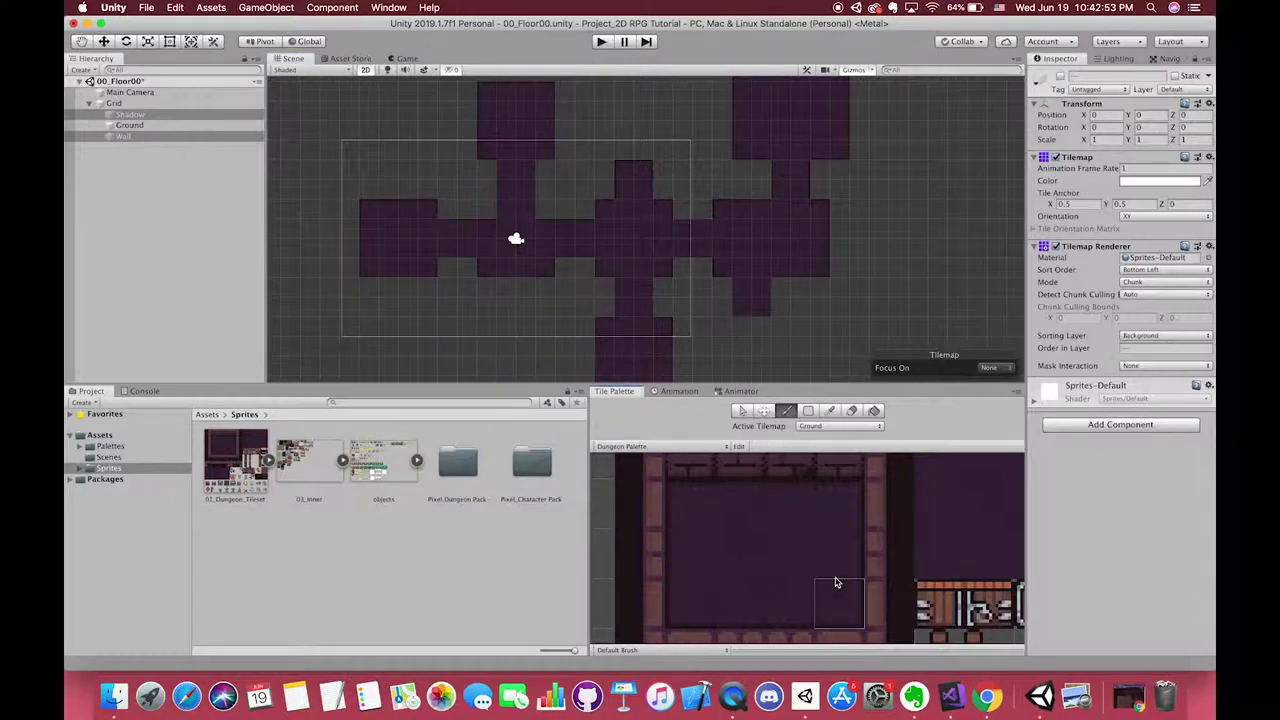
click(690, 603)
scroll(750, 330, up, 3)
ctrl+click(740, 268)
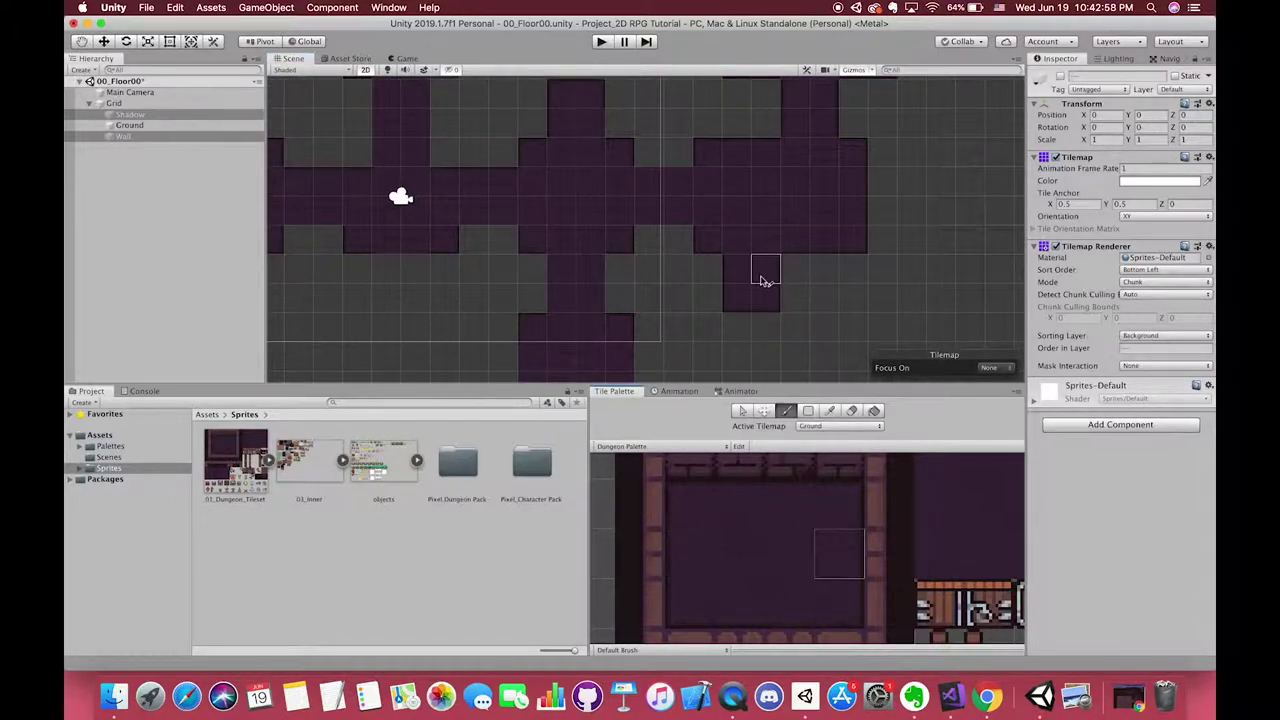
Paint top-edge tiles on the corridor between the middle and right rooms, and side-edge tiles on the corridor below the middle room
scroll(767, 310, up, 2)
ctrl+click(718, 202)
click(742, 496)
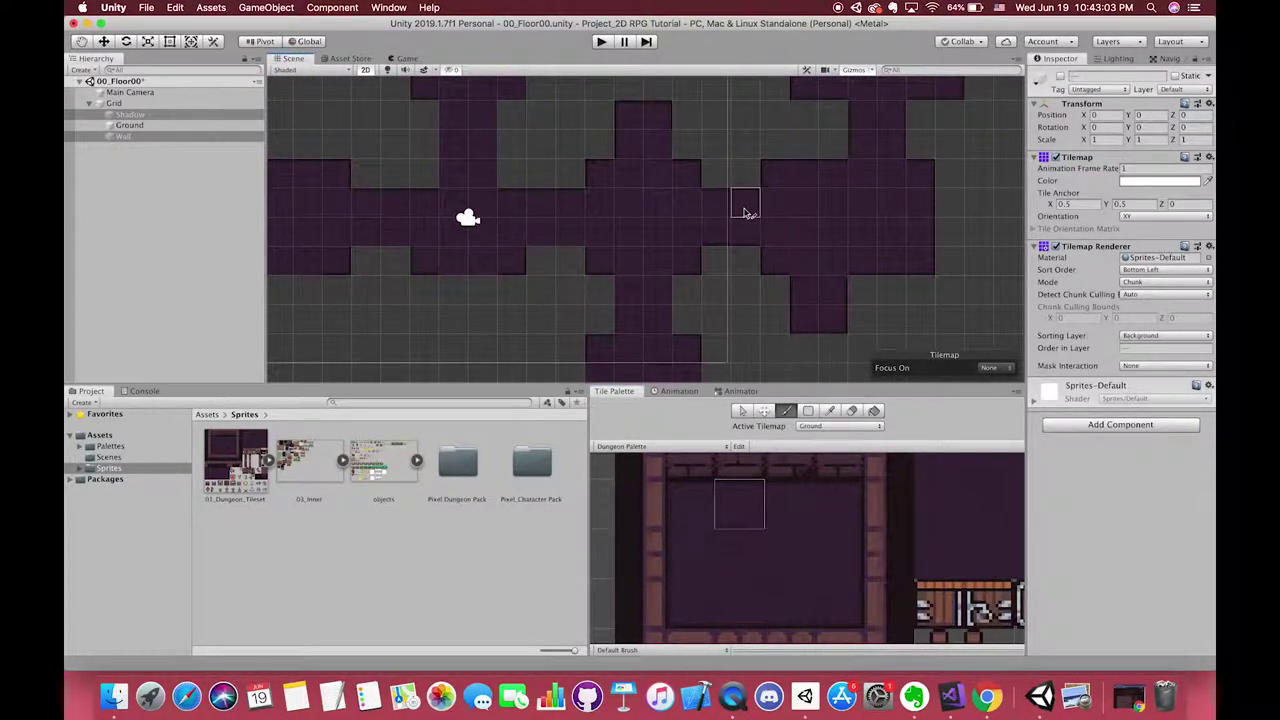
click(839, 554)
middle_drag(648, 308, 699, 241)
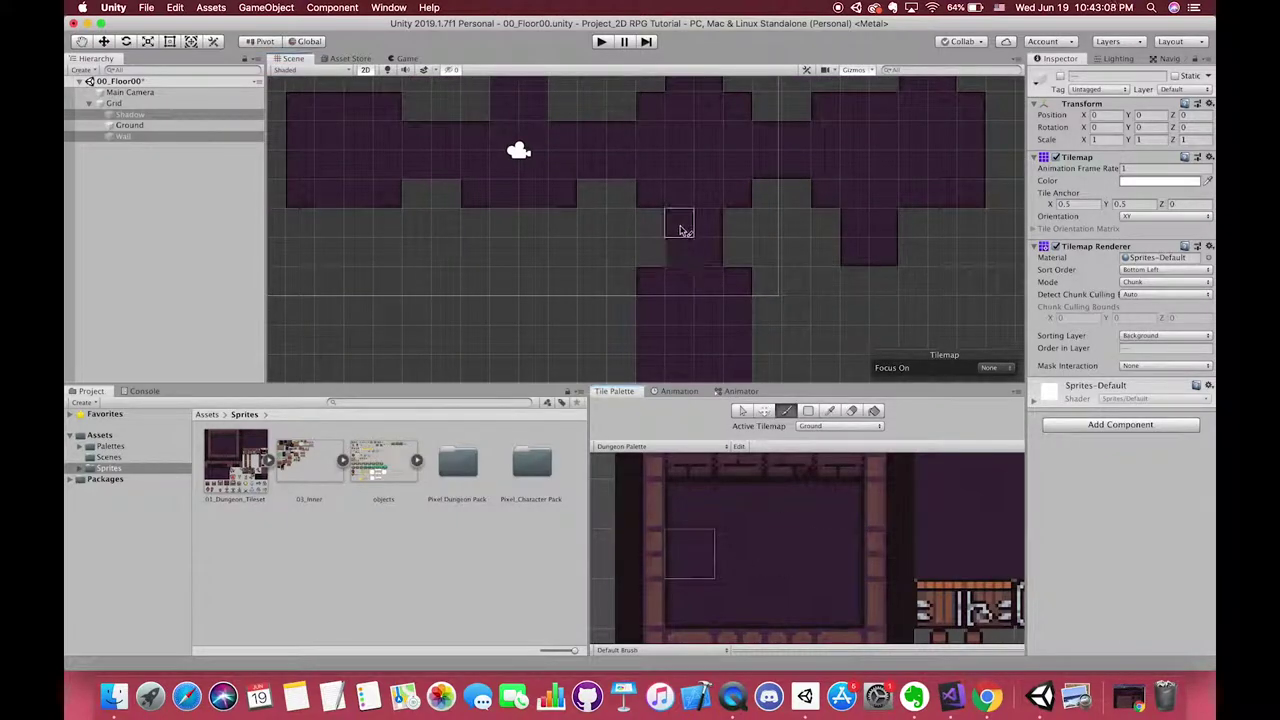
Paint the palette's bottom row of floor tiles along the lower borders of the rooms and the horizontal corridors
scroll(666, 209, down, 2)
drag(838, 605, 692, 600)
middle_drag(626, 142, 774, 326)
scroll(747, 316, down, 2)
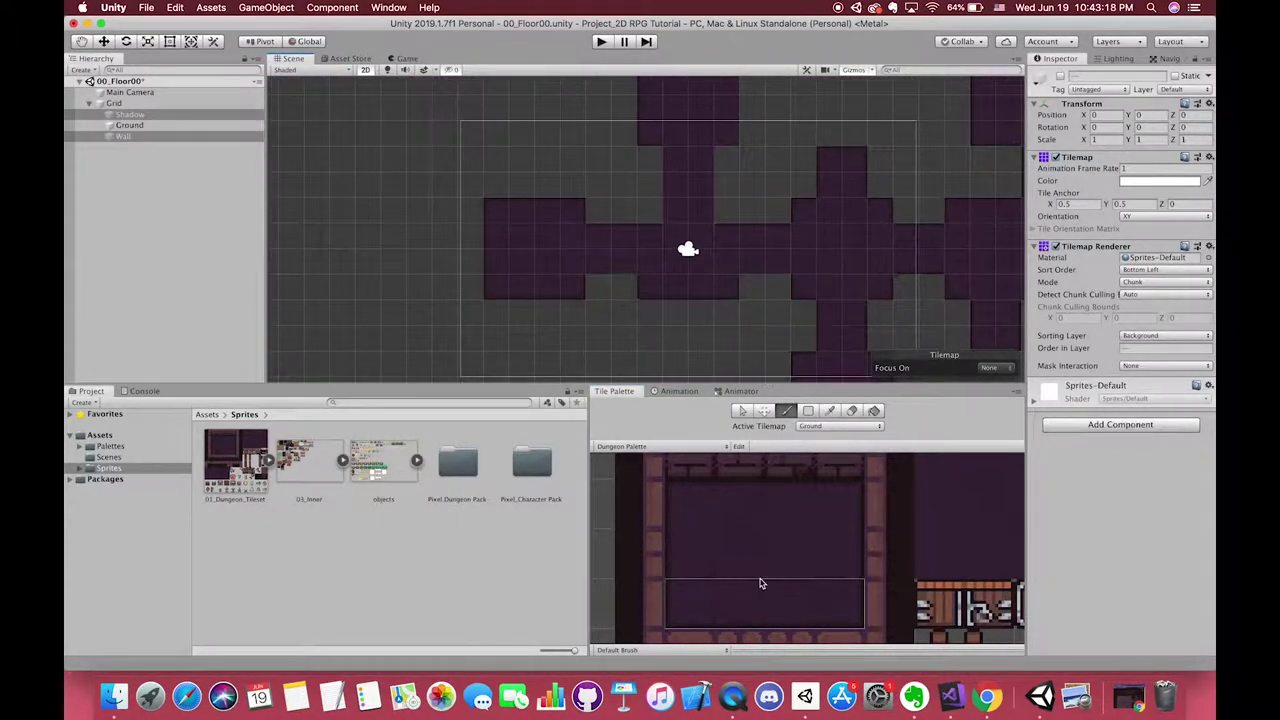
drag(752, 594, 788, 600)
Paint the palette's right and left floor columns along the sides of the vertical corridor below the upper-left room
middle_drag(712, 222, 660, 289)
click(840, 518)
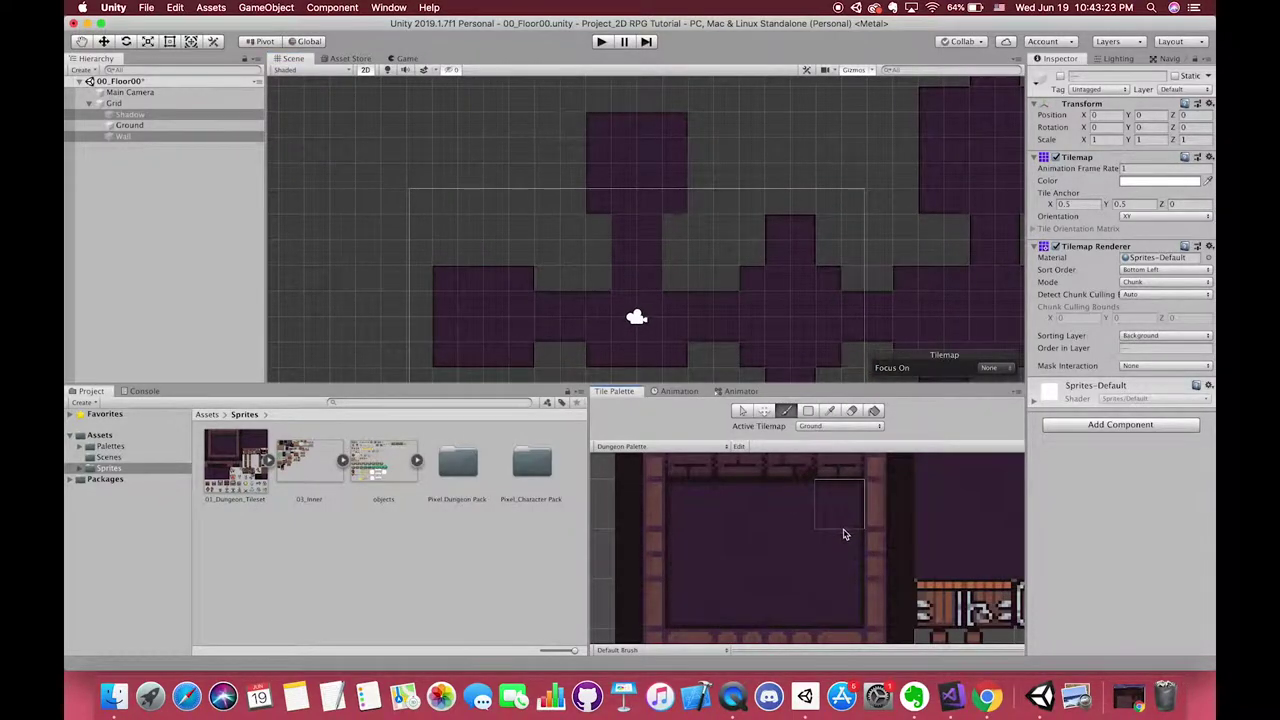
drag(842, 545, 840, 600)
click(838, 553)
drag(830, 508, 838, 604)
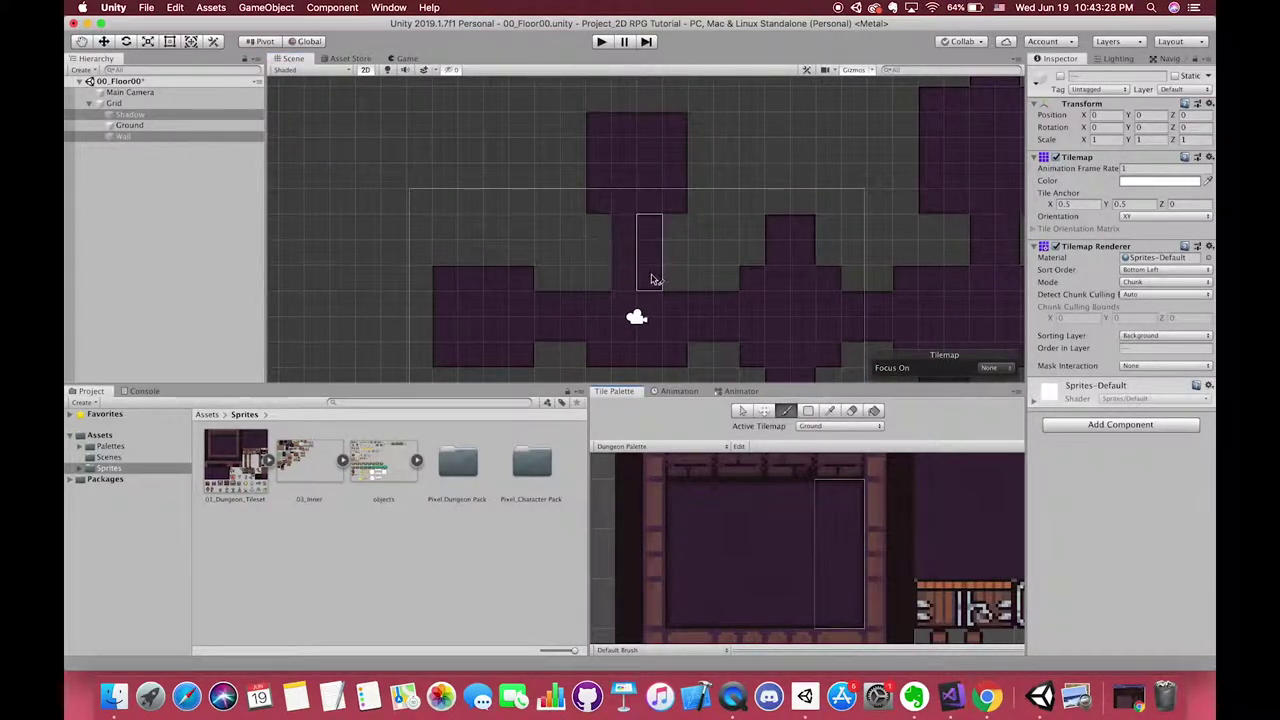
drag(690, 505, 690, 604)
Show the Shadow and Wall tilemaps briefly to check the shaded floor against the walls, and hide them again
scroll(760, 318, down, 3)
middle_drag(764, 318, 600, 233)
scroll(812, 295, down, 3)
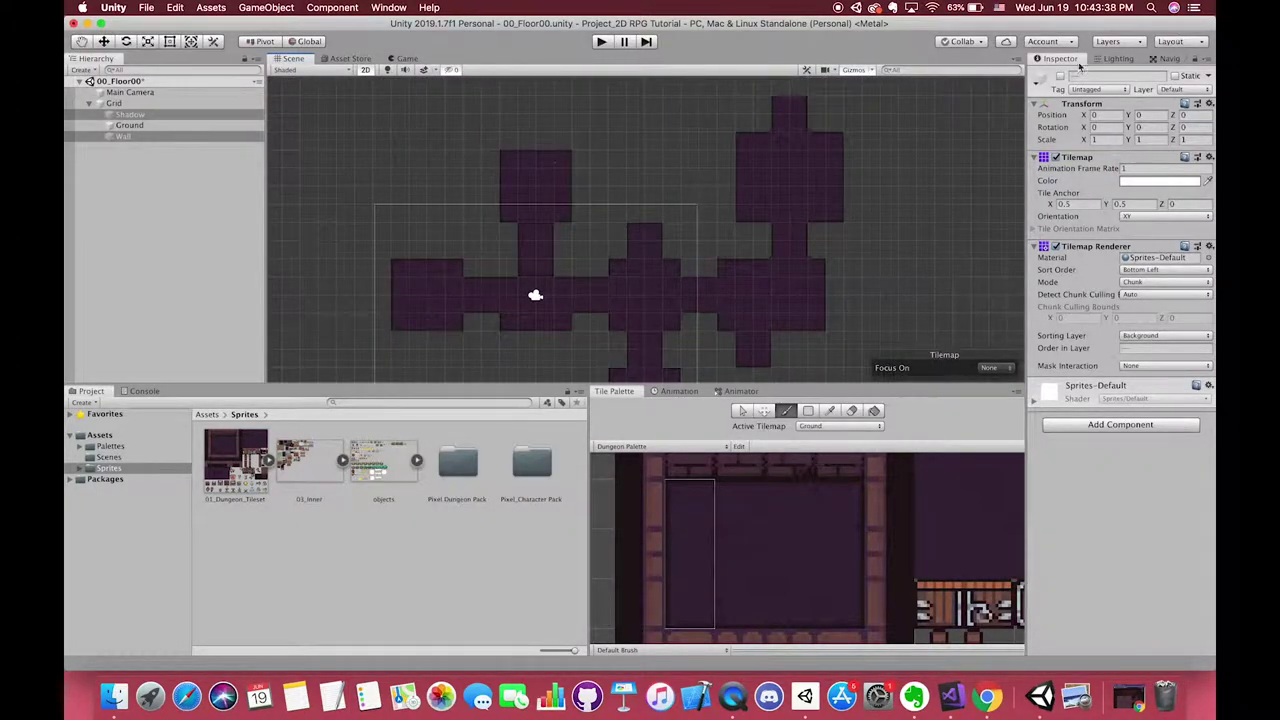
scroll(655, 299, up, 5)
scroll(700, 300, down, 3)
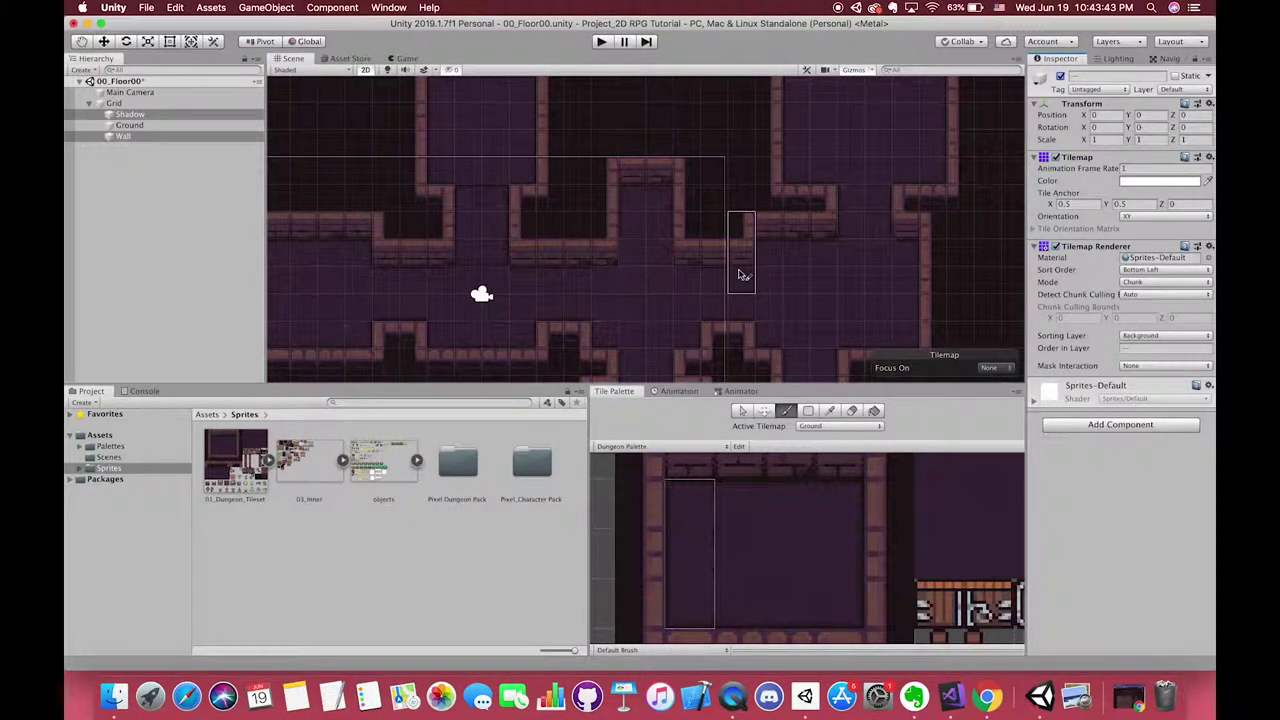
click(1060, 76)
Touch up the side shading of the Ground layout with left-edge and right-edge floor tiles
click(686, 543)
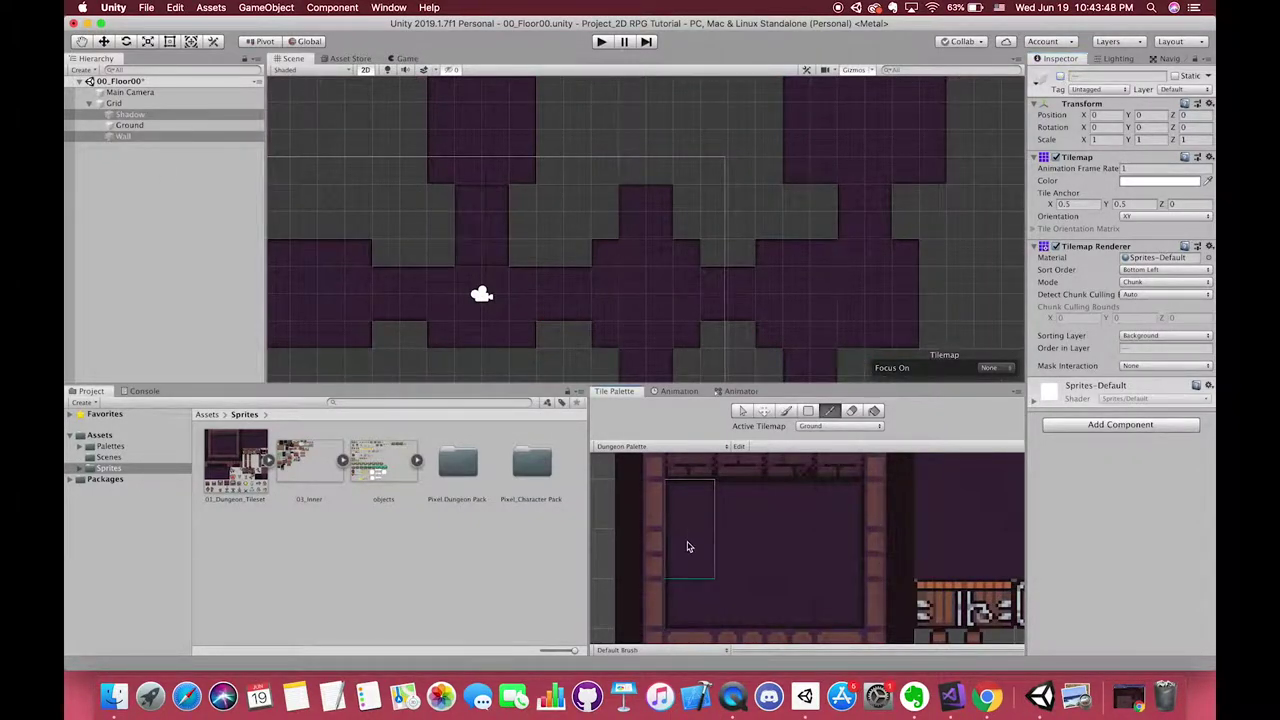
click(839, 553)
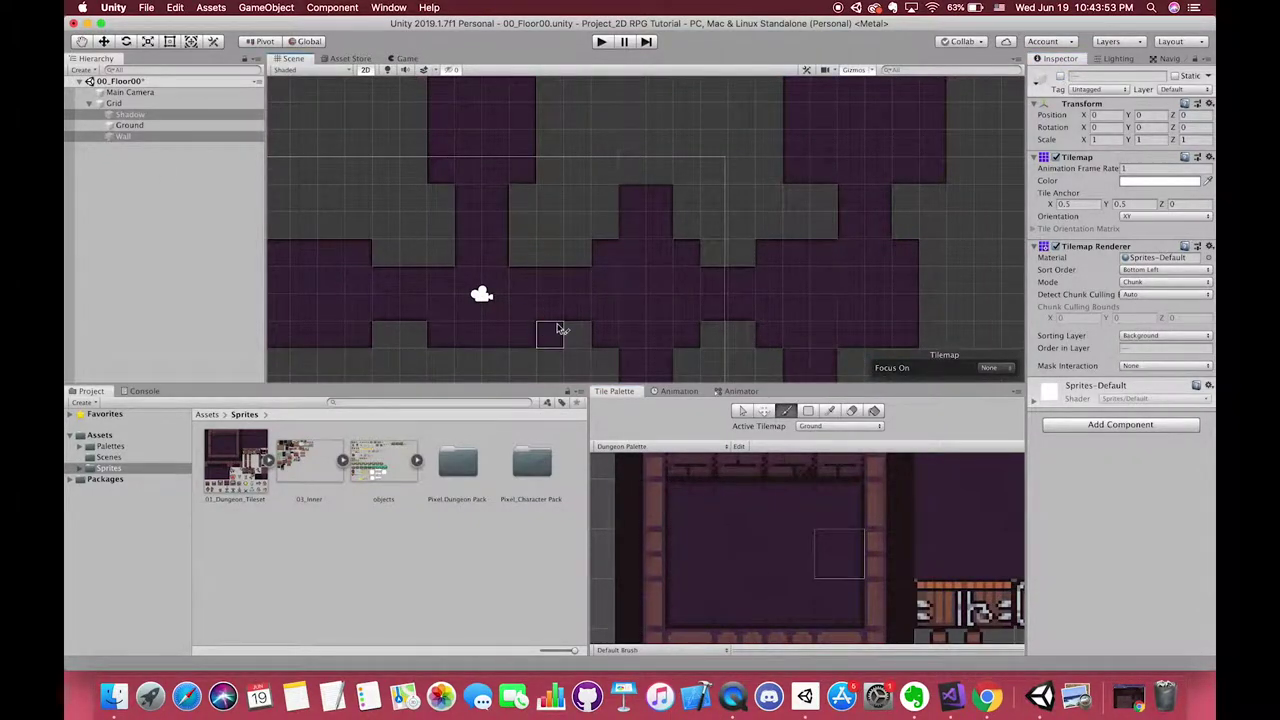
scroll(590, 320, down, 1)
Show the Shadow and Wall tilemaps together again and review the complete floor
super+click(169, 127)
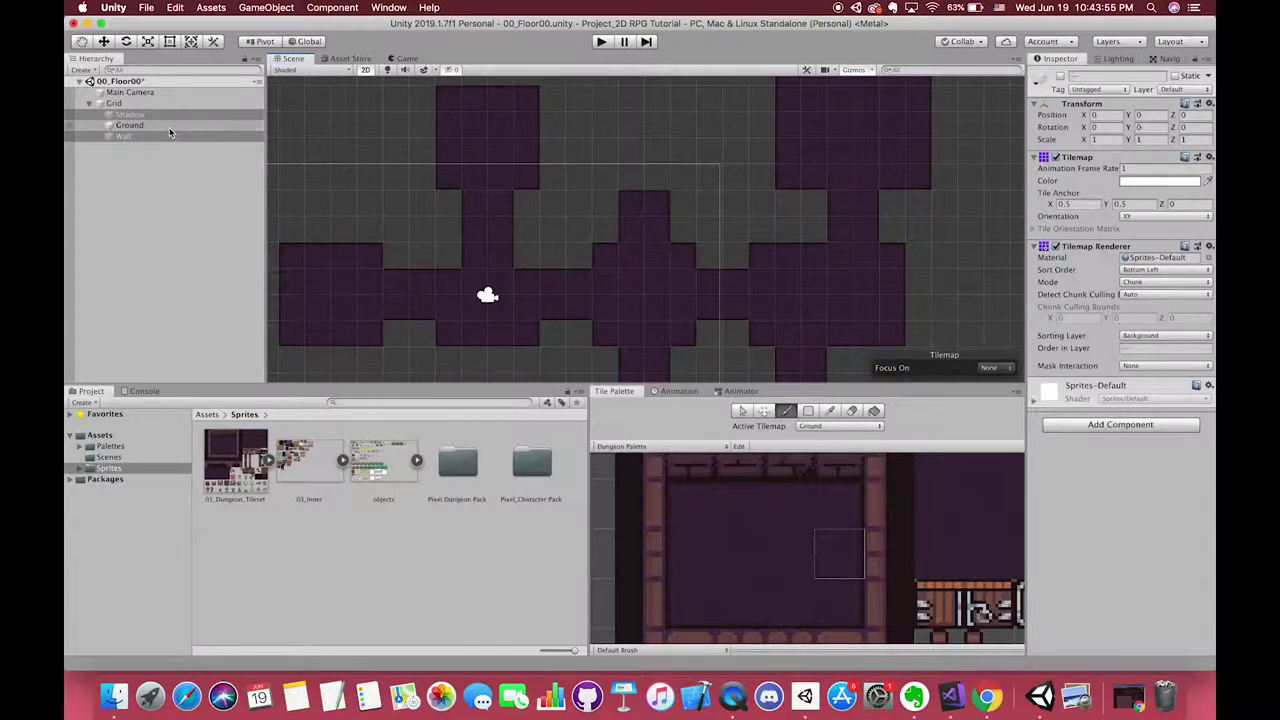
click(155, 136)
super+click(148, 115)
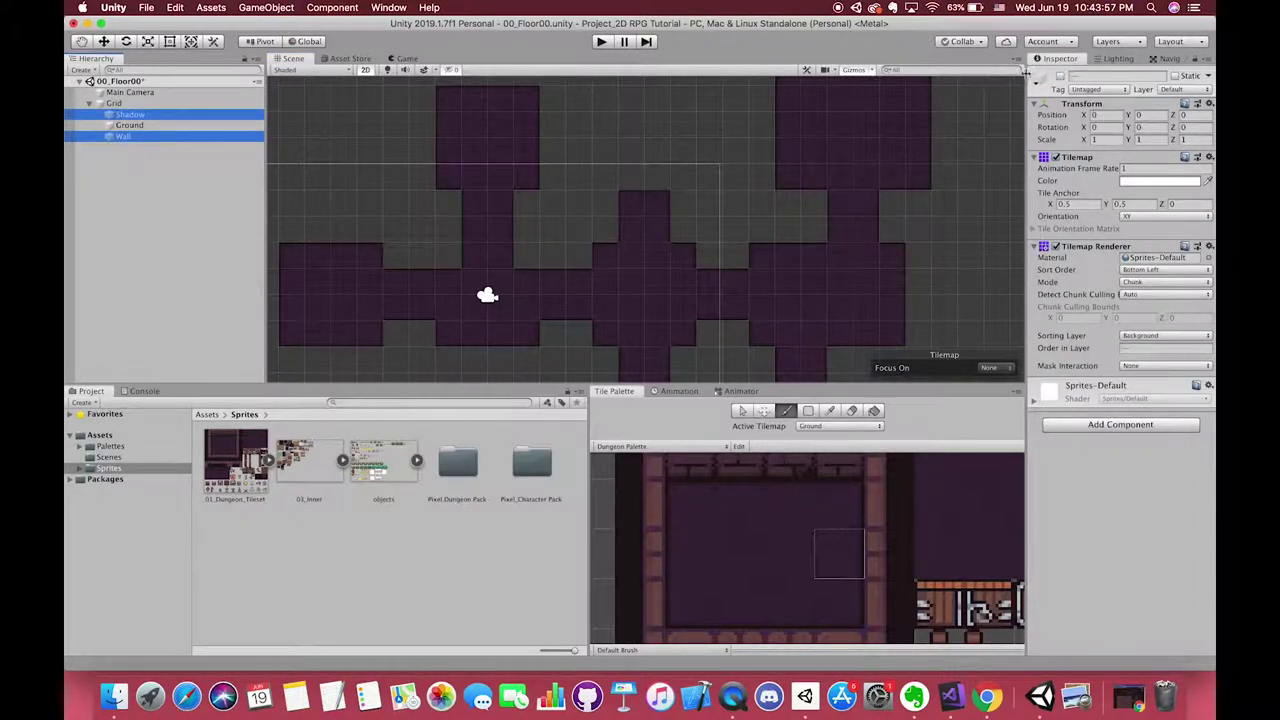
scroll(762, 279, down, 1)
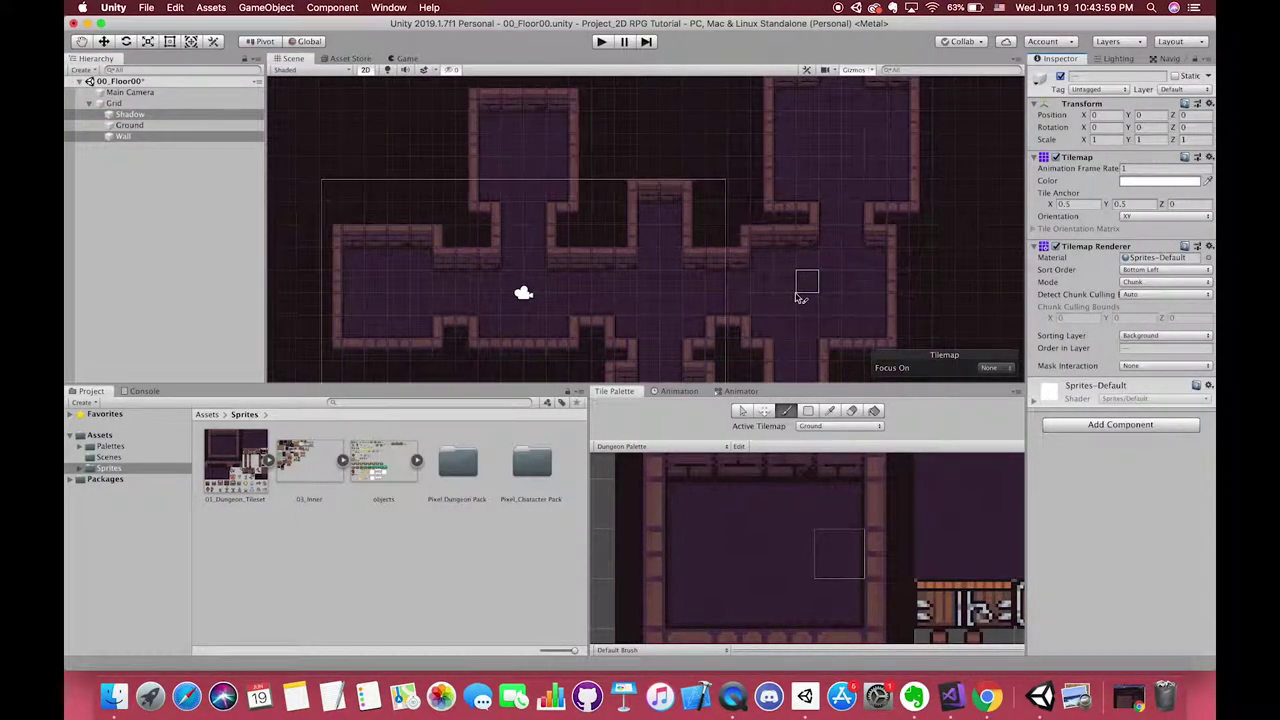
scroll(806, 290, down, 1)
middle_drag(806, 300, 783, 270)
scroll(756, 332, down, 1)
scroll(802, 258, up, 2)
scroll(802, 258, down, 3)
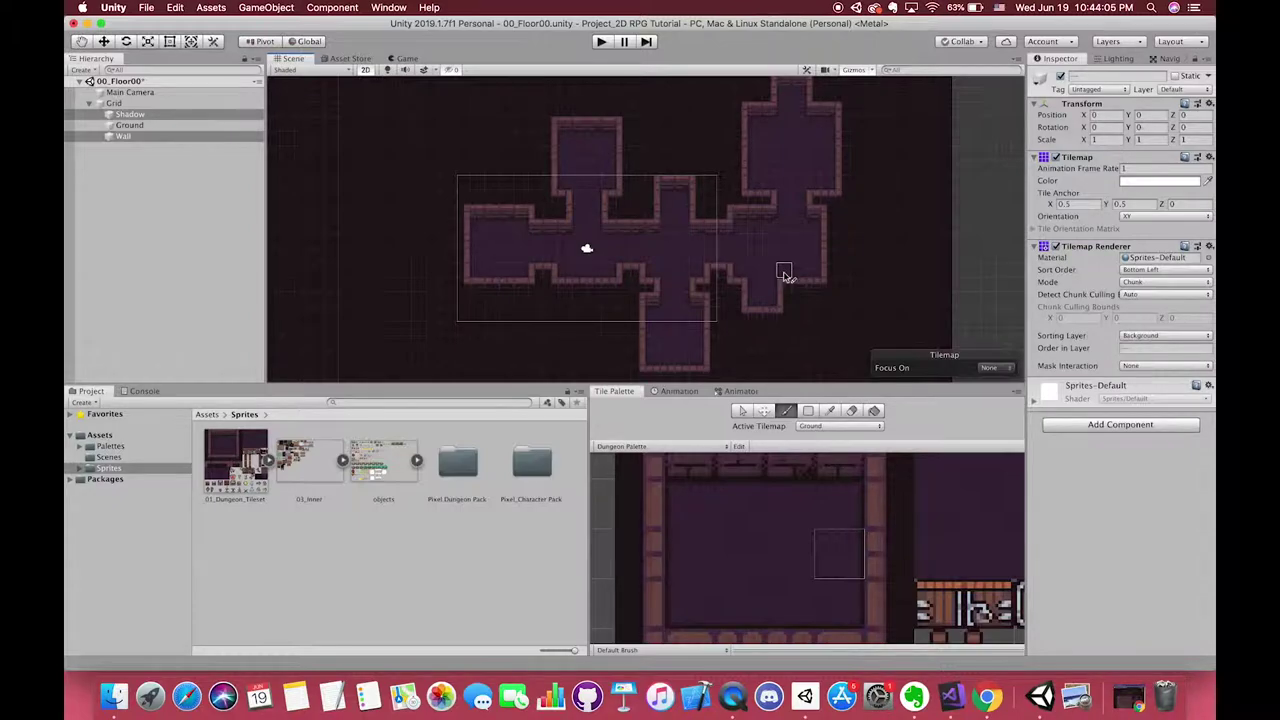
Review the Wall, Ground and Shadow tilemaps' renderer settings one after another
scroll(738, 512, down, 5)
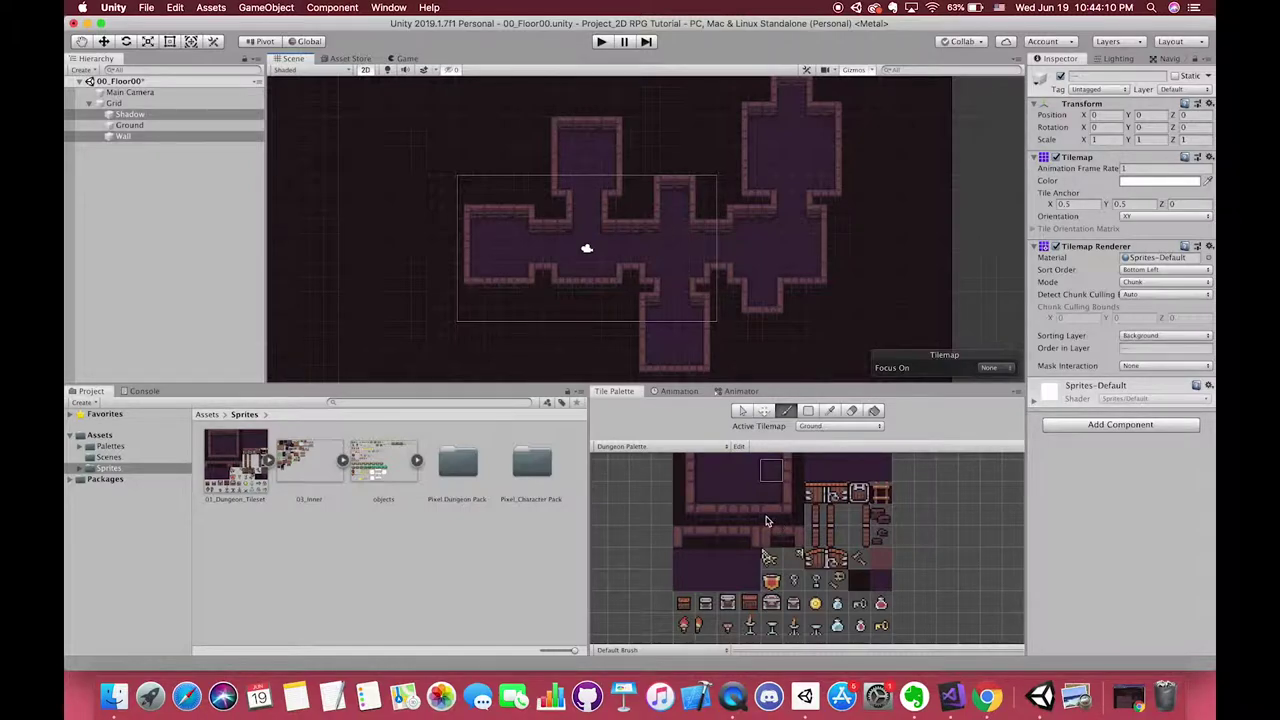
click(139, 136)
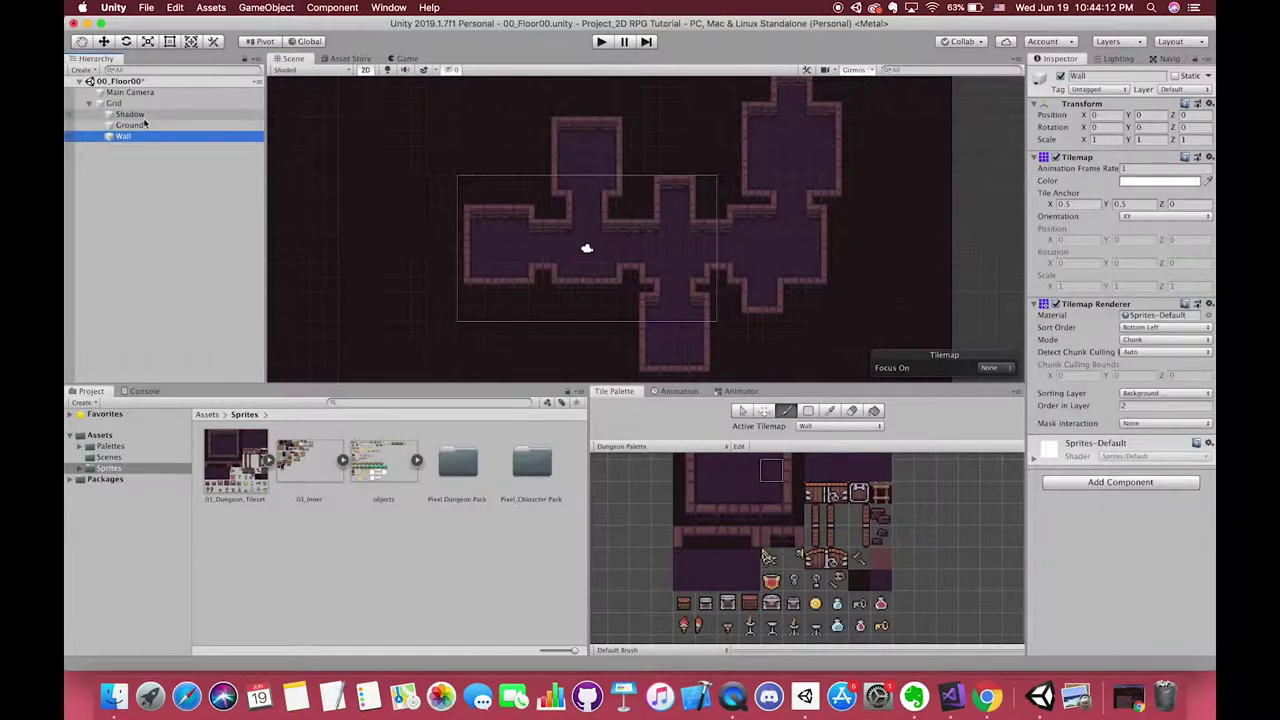
click(143, 126)
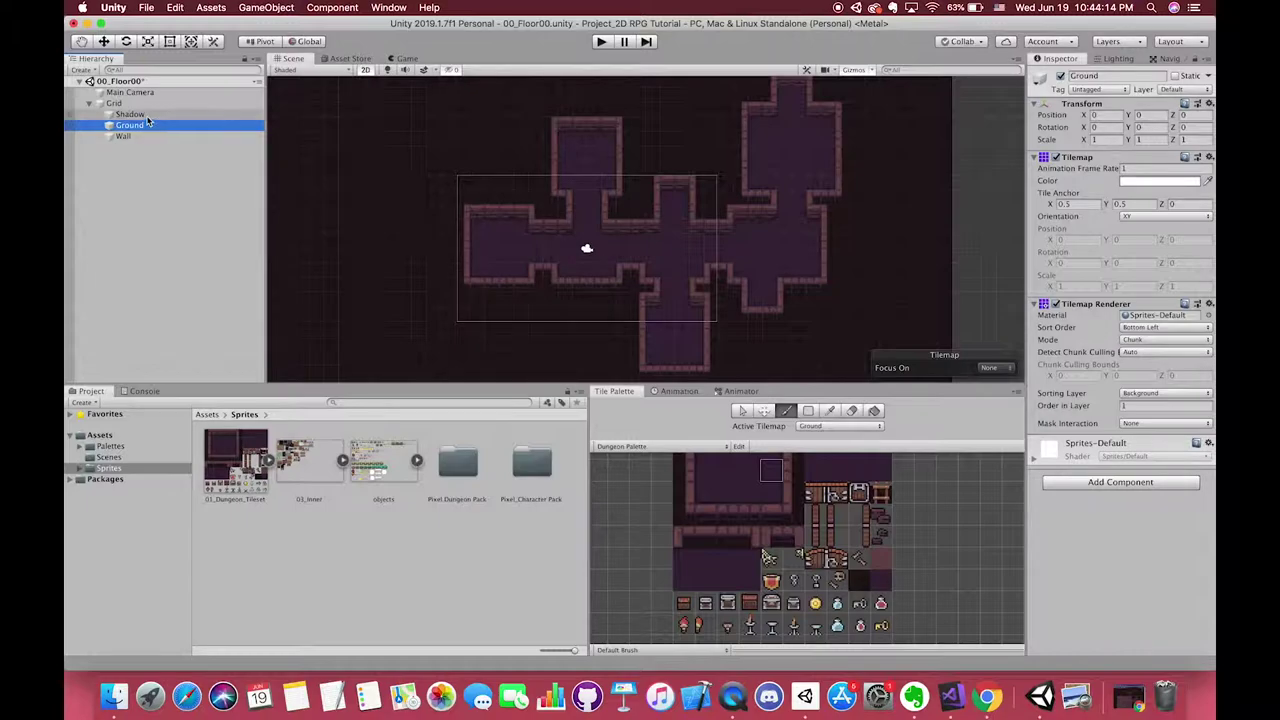
key(Up)
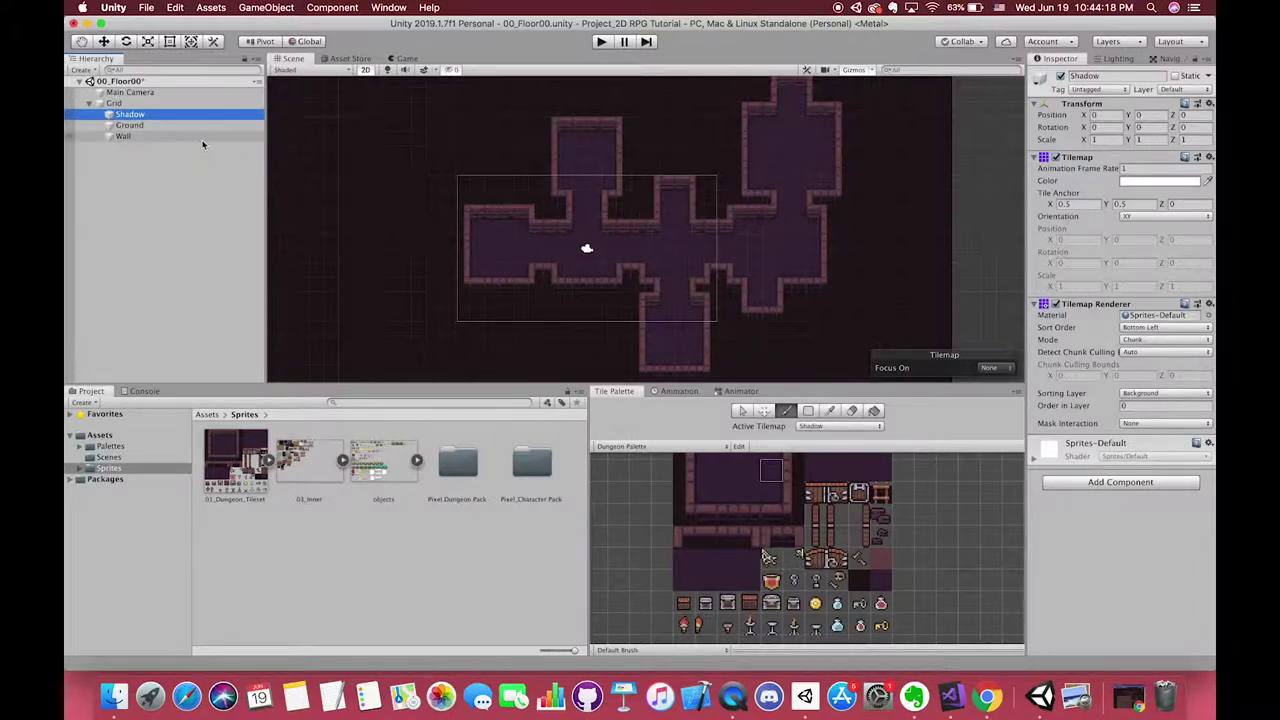
click(142, 128)
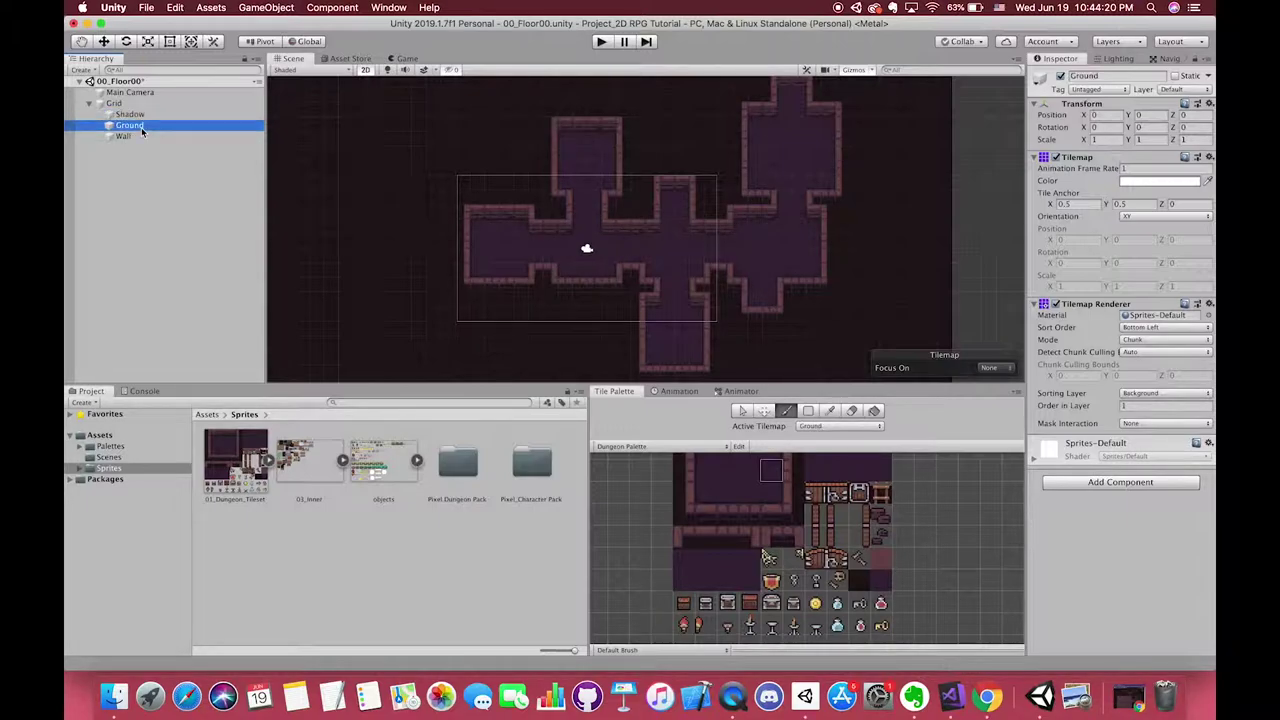
click(138, 136)
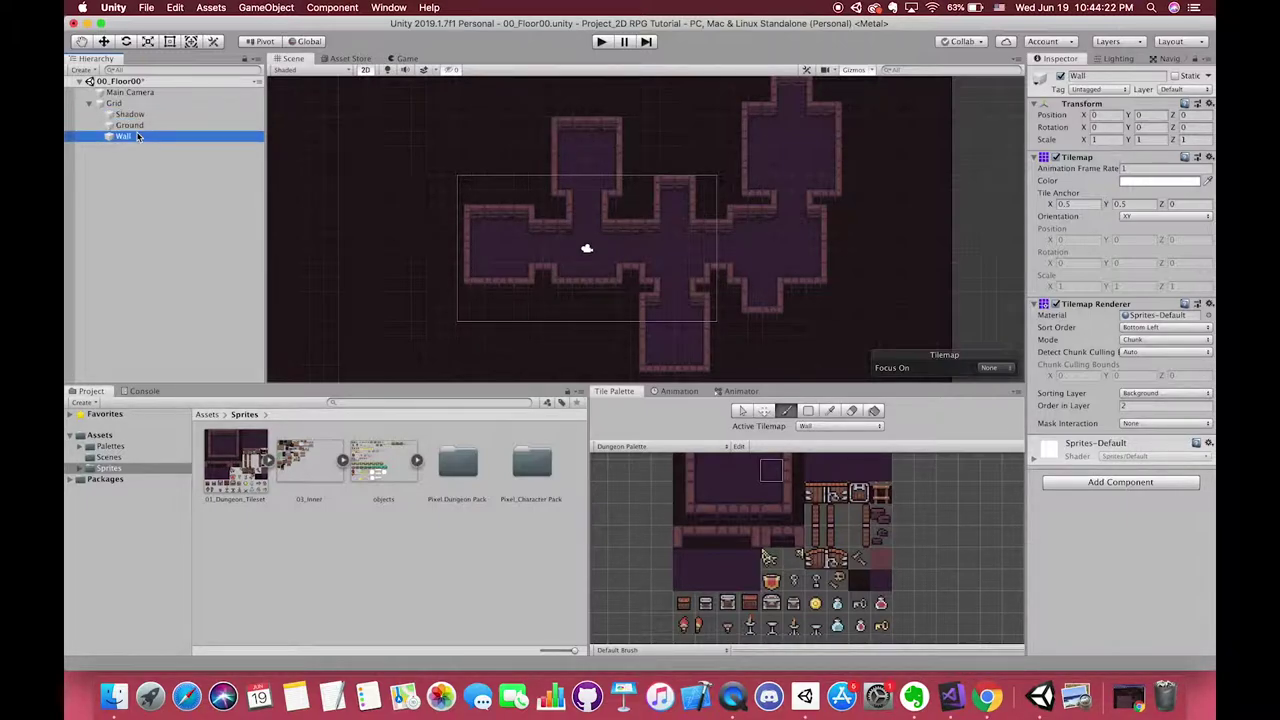
Add a Tilemap Collider 2D component to the Wall tilemap
double_click(138, 136)
scroll(660, 230, up, 5)
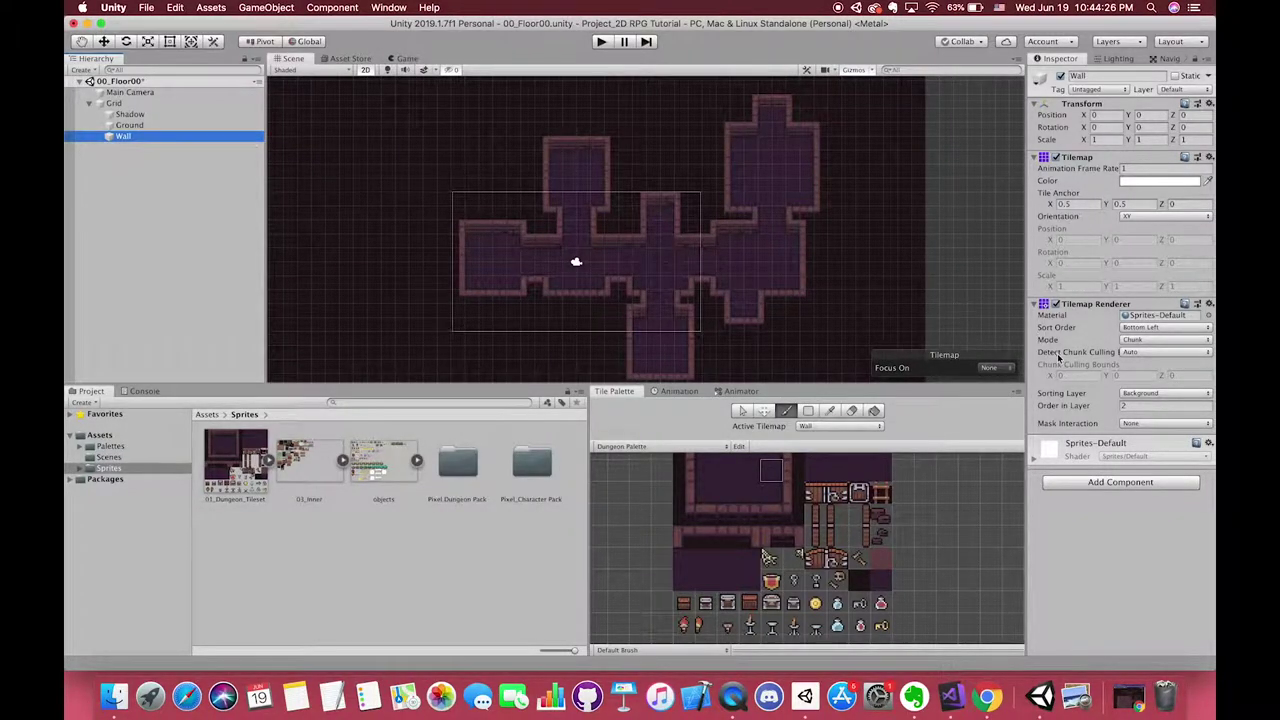
click(1120, 482)
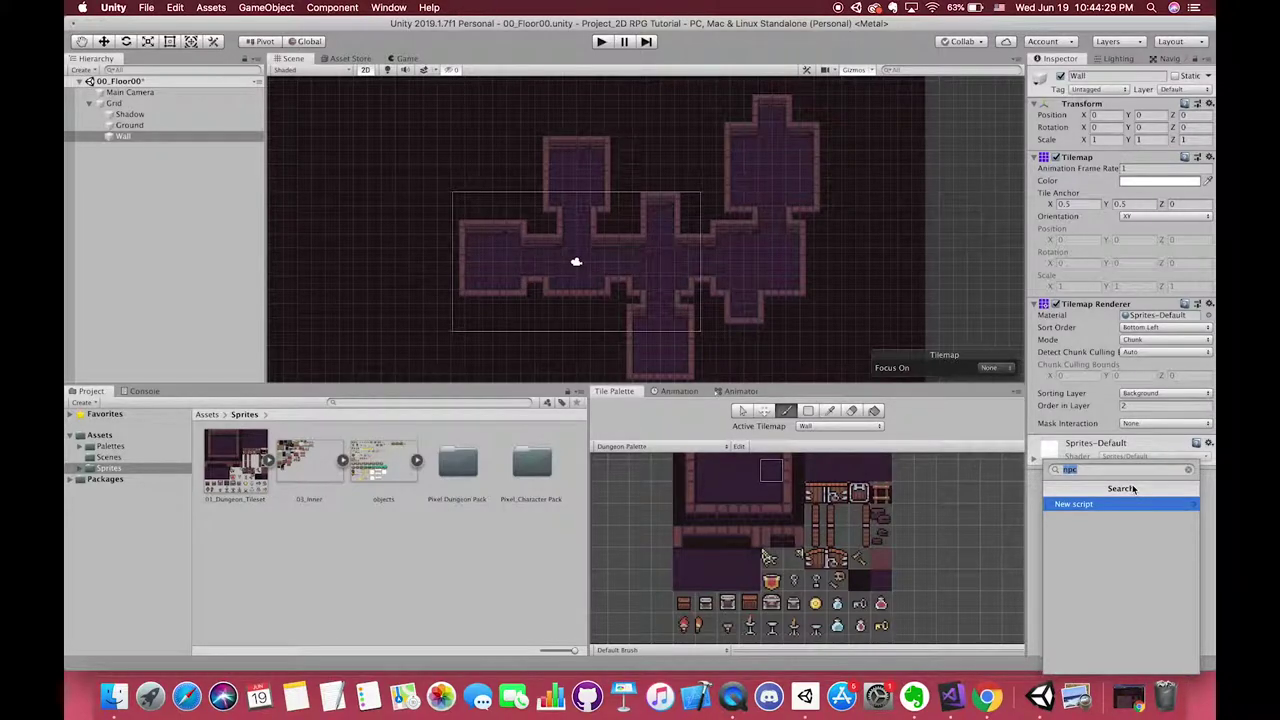
text(tile)
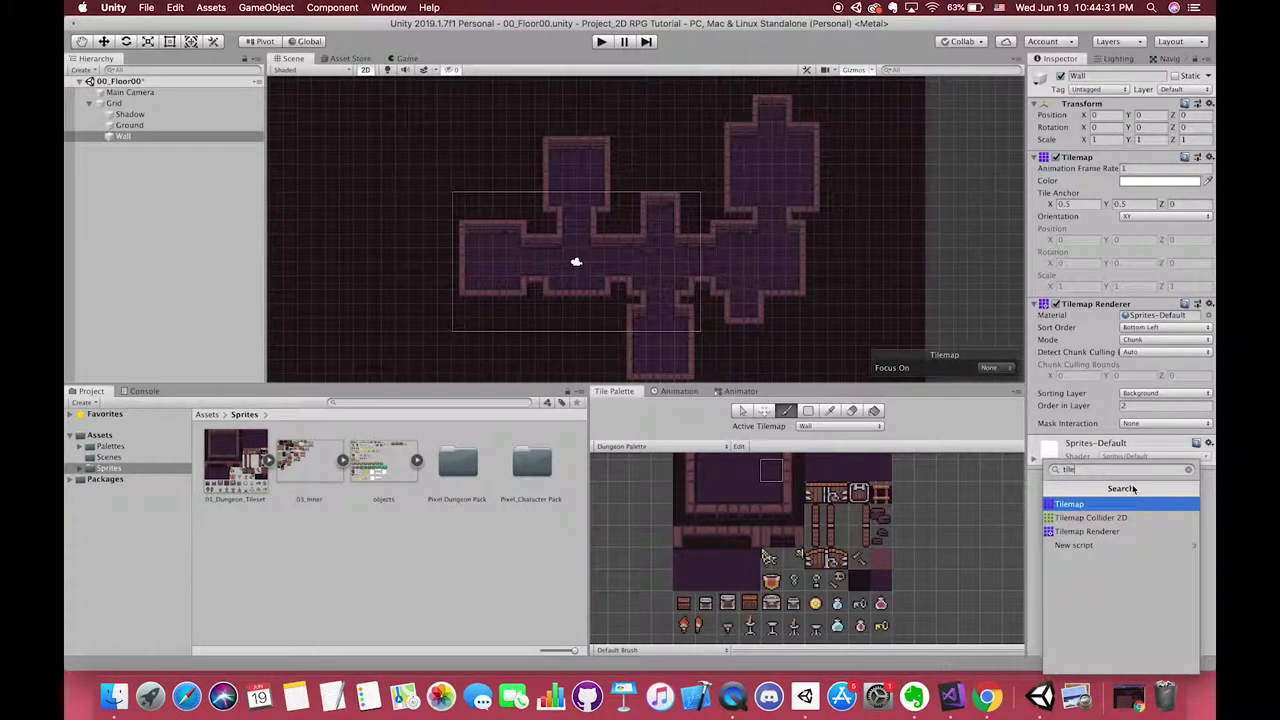
key(Down)
key(Return)
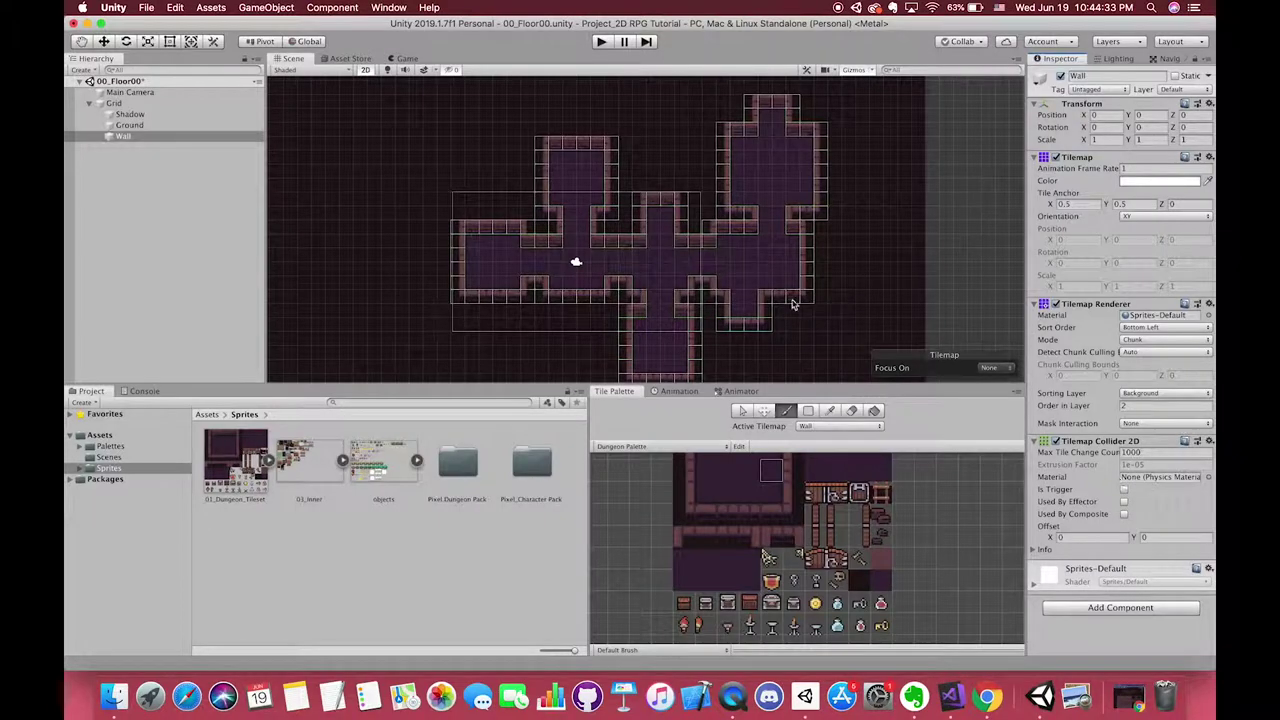
Enable Used By Composite on the Wall's tilemap collider and add a Composite Collider 2D component
scroll(690, 272, up, 2)
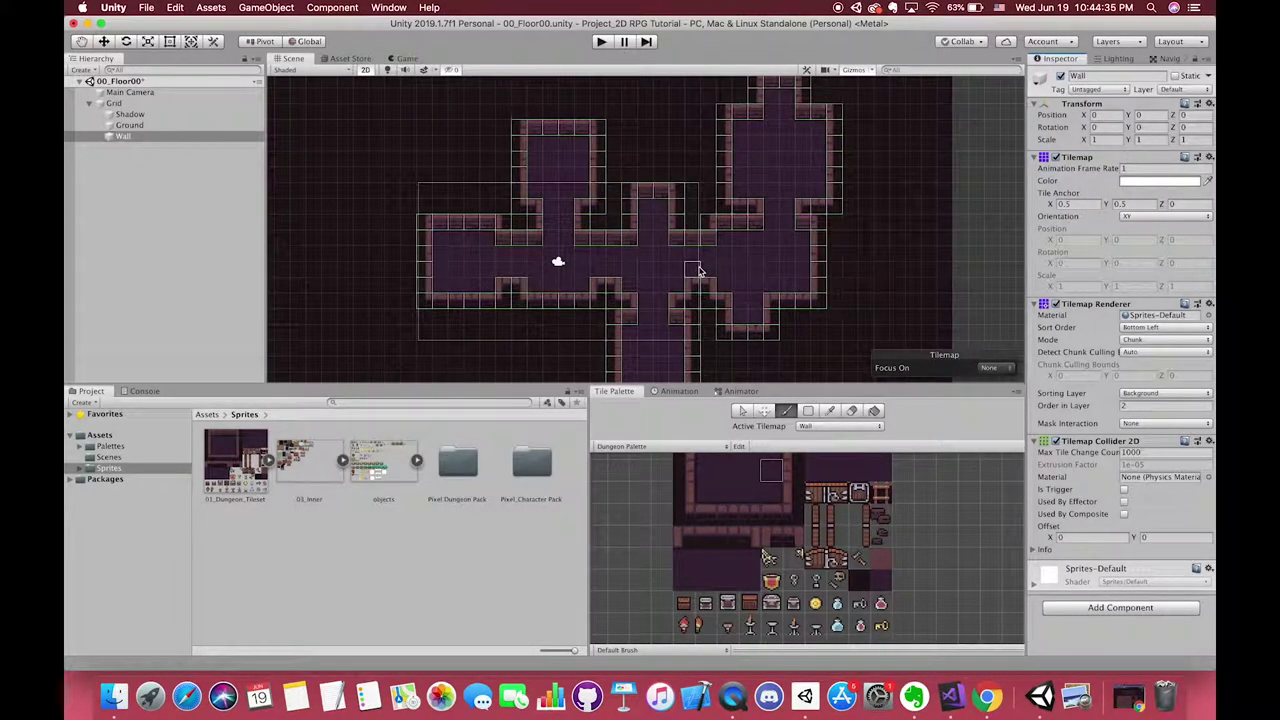
scroll(504, 236, up, 3)
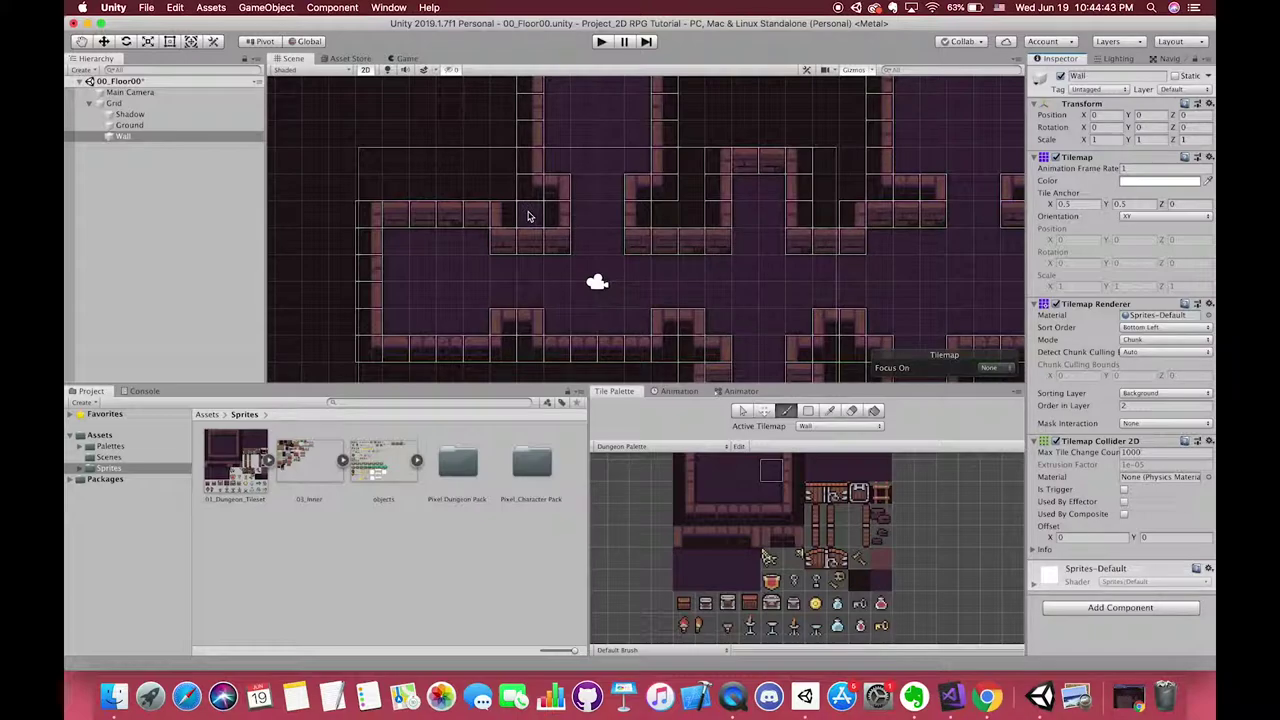
scroll(529, 216, up, 5)
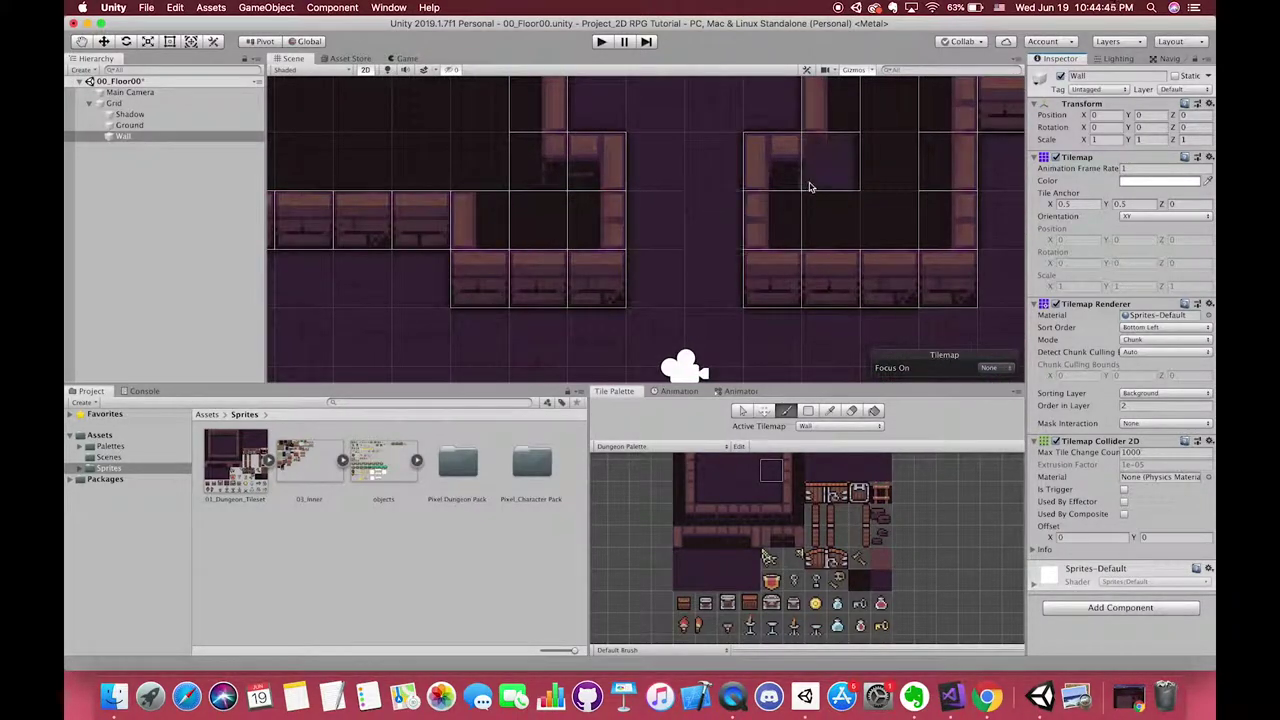
scroll(795, 195, down, 5)
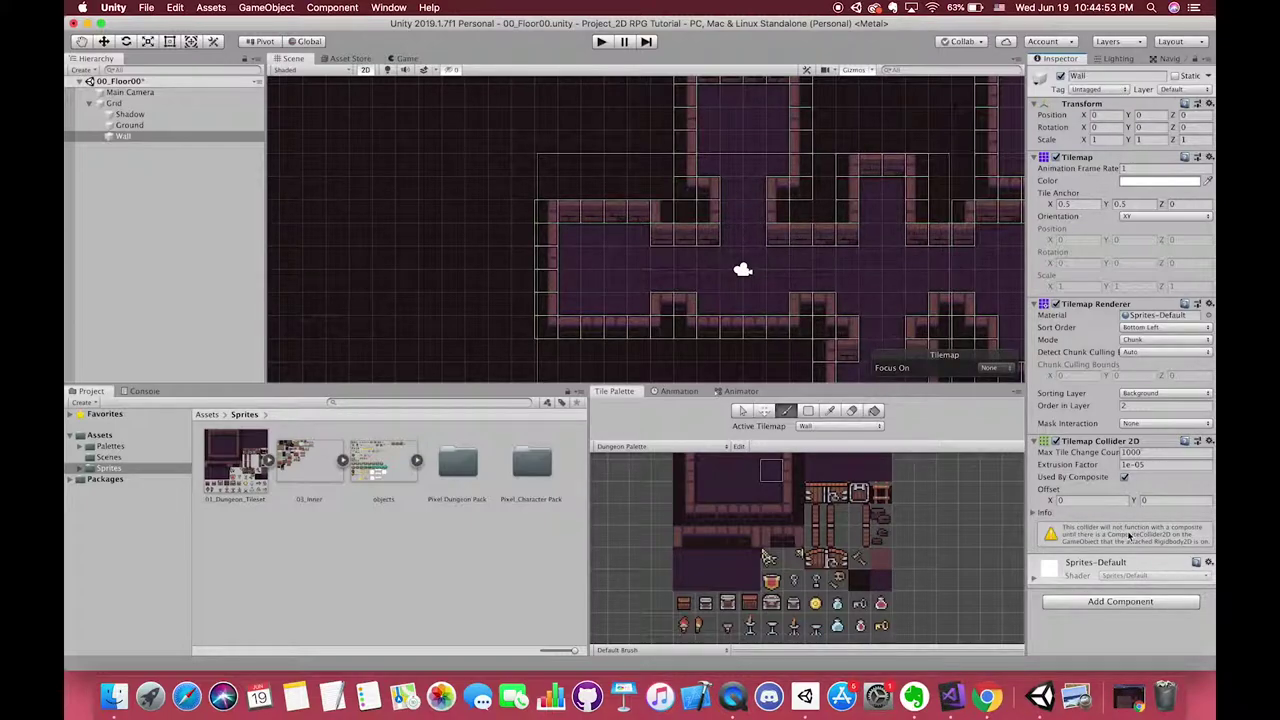
click(1100, 601)
text(compos)
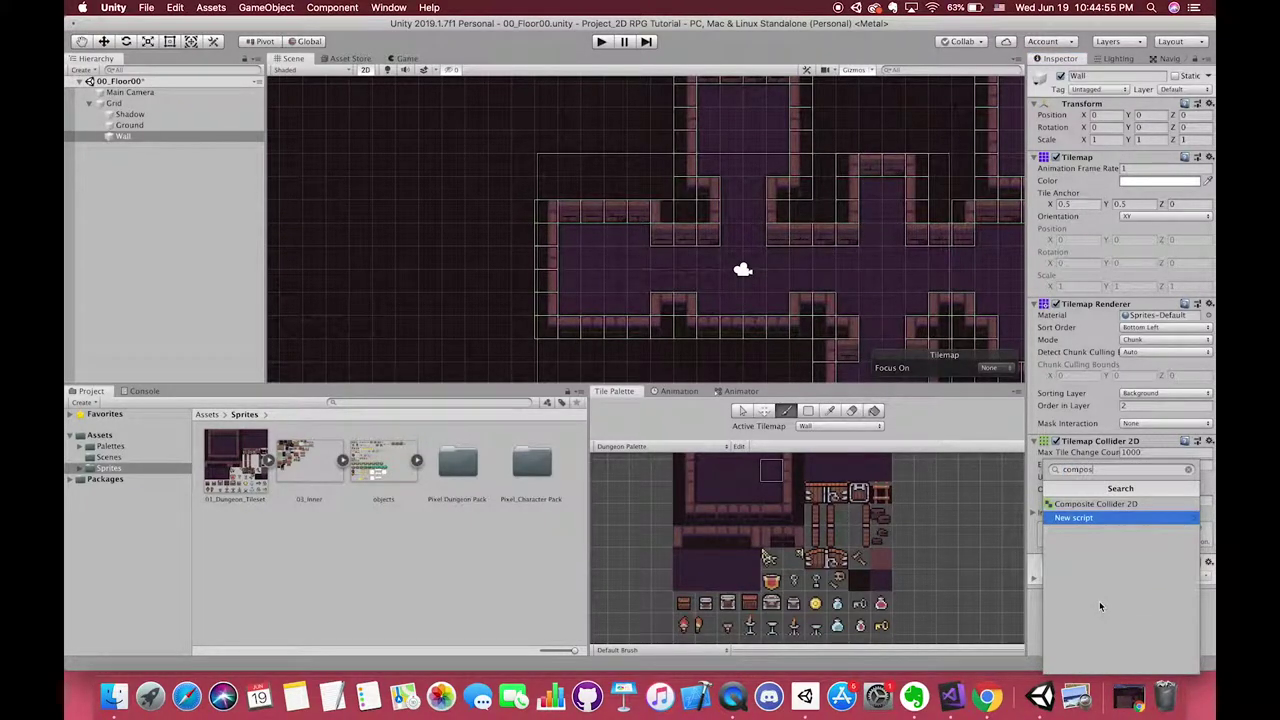
key(Up)
key(Return)
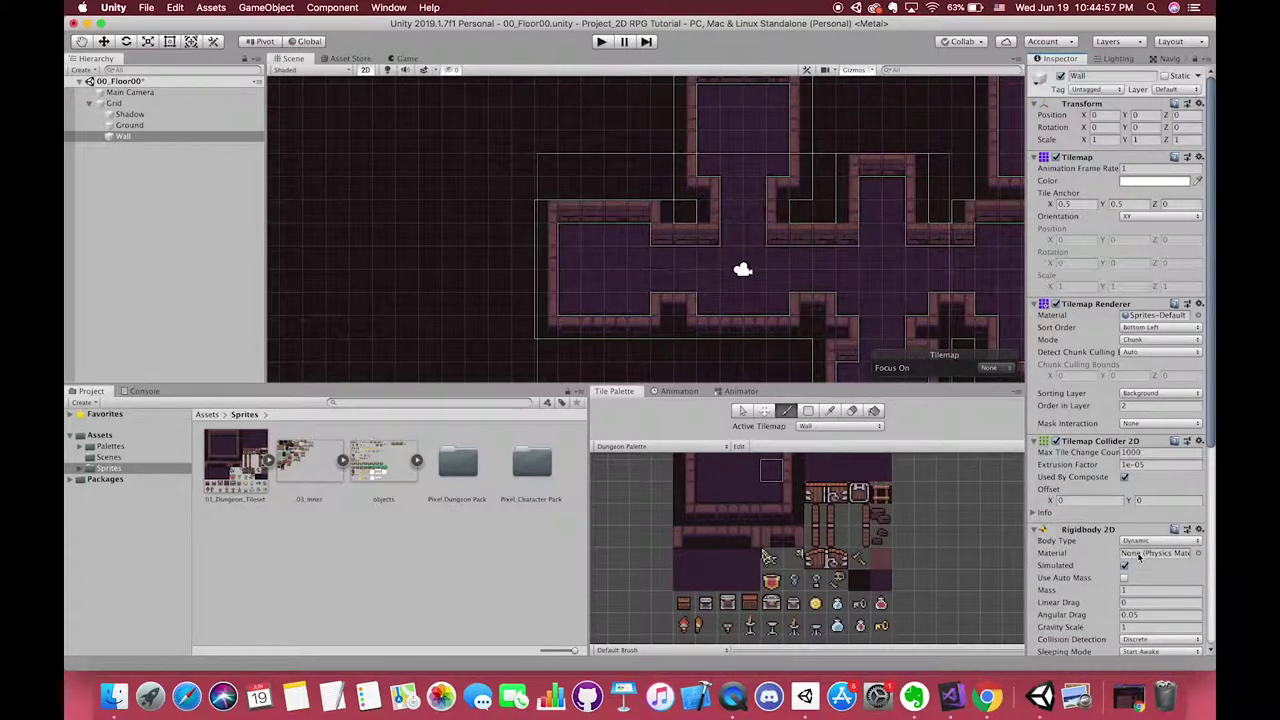
Examine the Wall's merged collider outline around the rooms, and run the scene briefly to test the wall physics
scroll(786, 237, down, 2)
scroll(885, 283, down, 4)
middle_drag(894, 271, 684, 277)
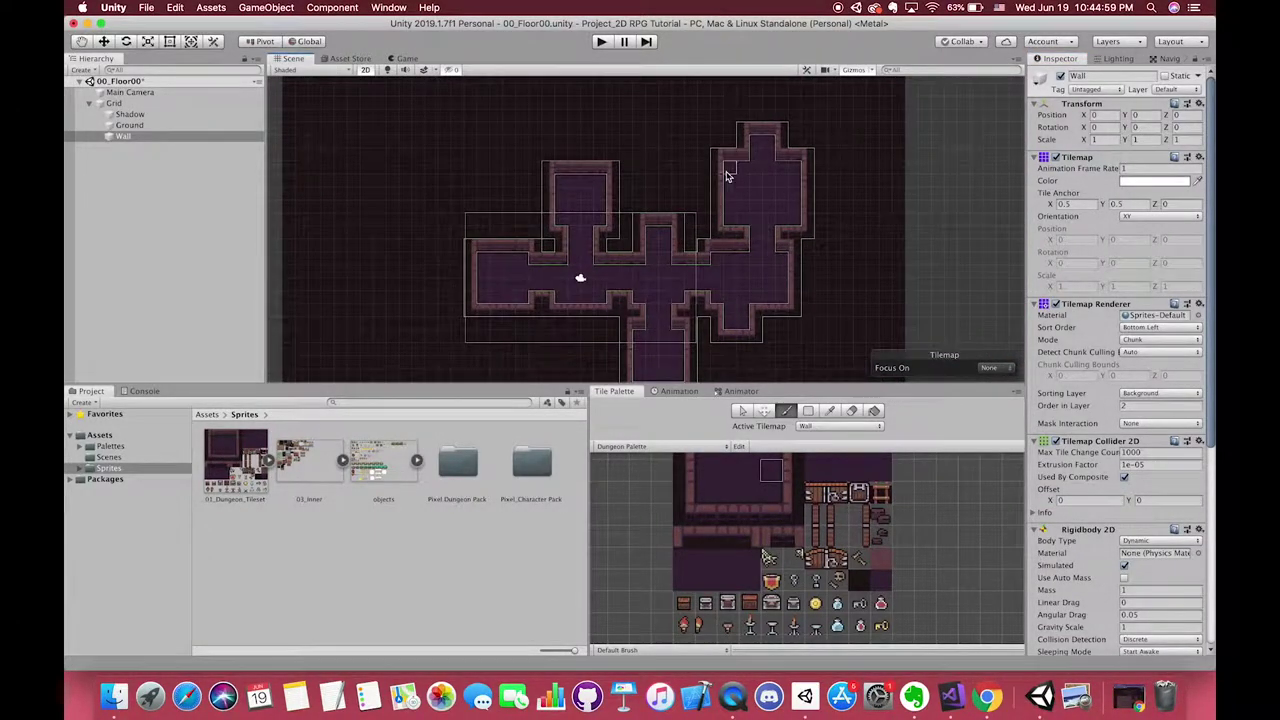
scroll(727, 175, up, 5)
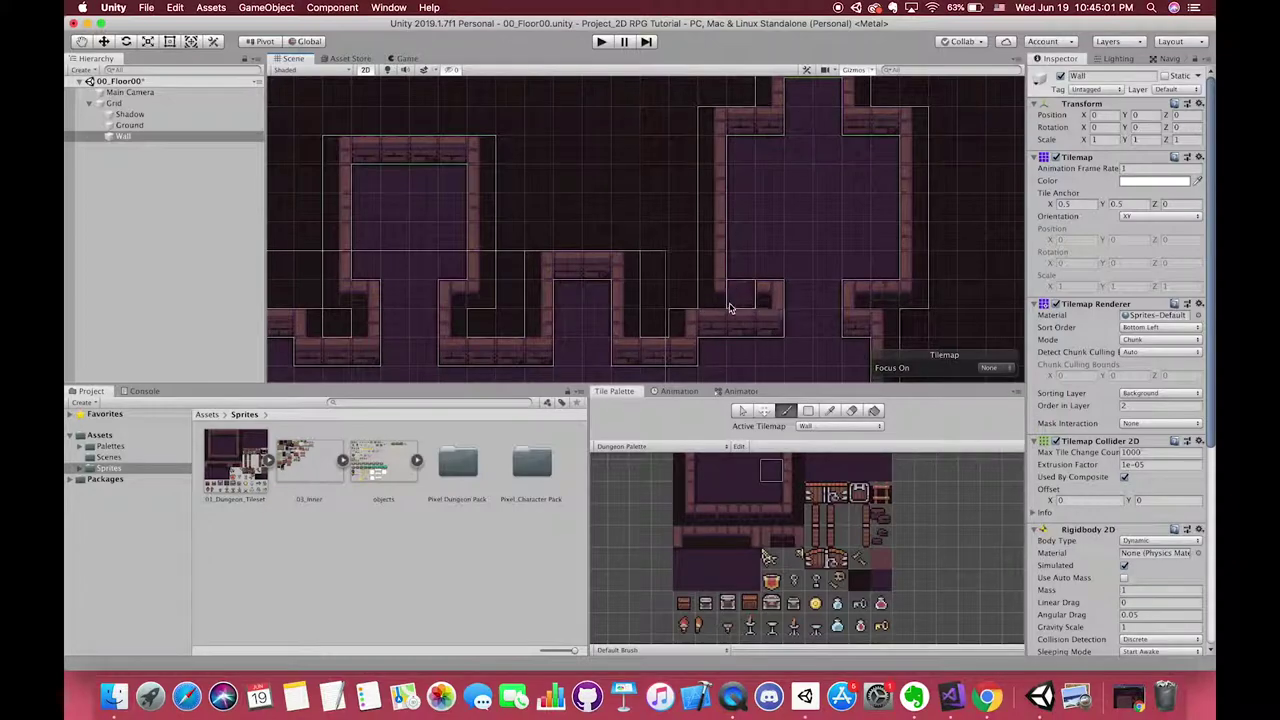
scroll(735, 320, down, 6)
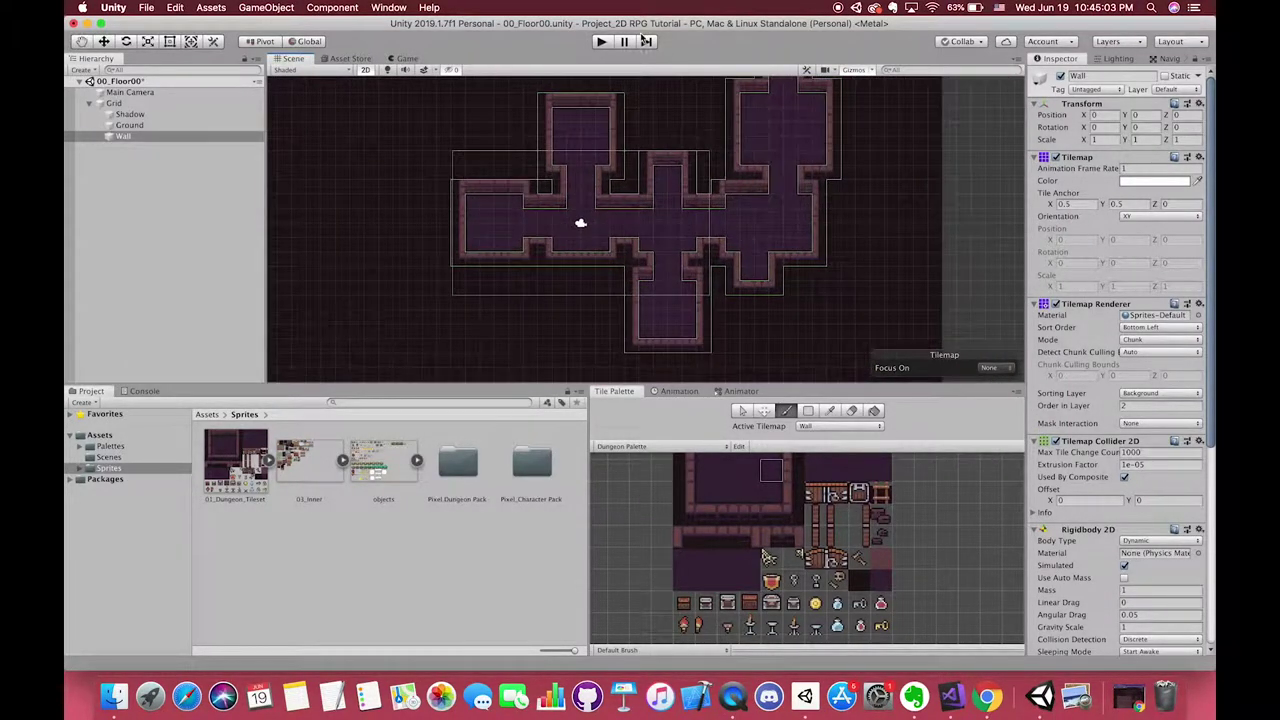
click(601, 42)
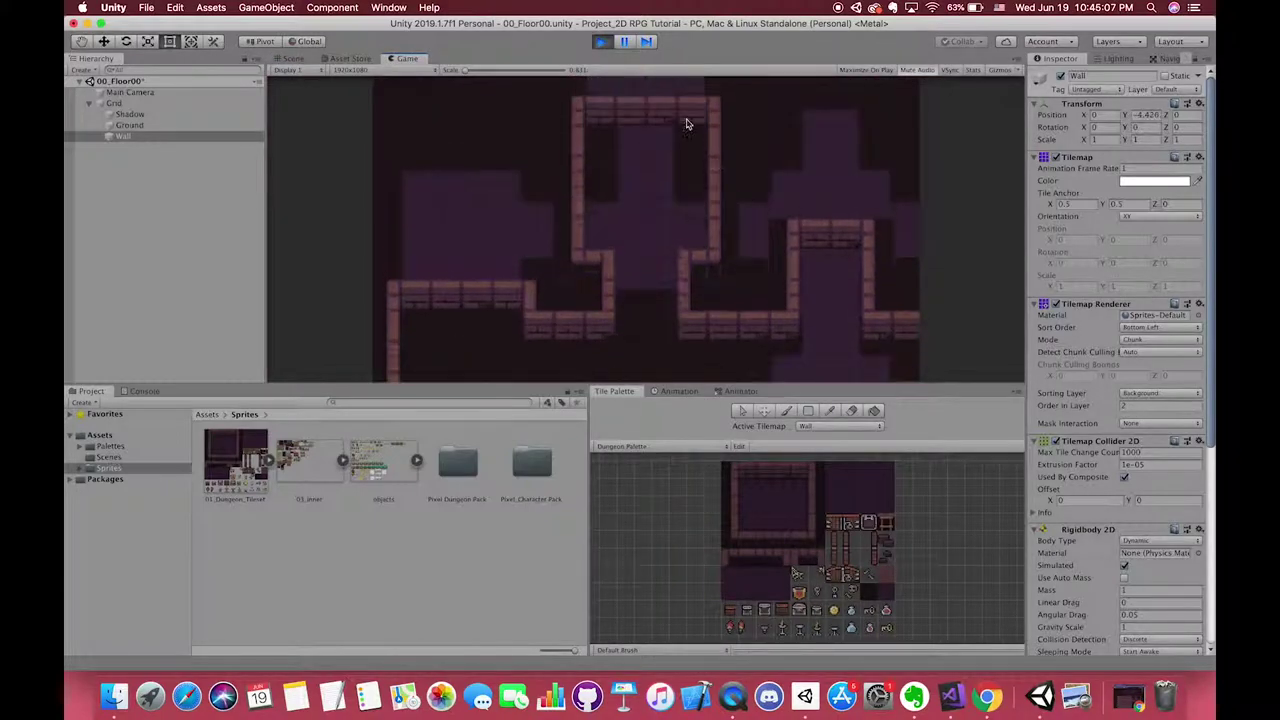
click(601, 42)
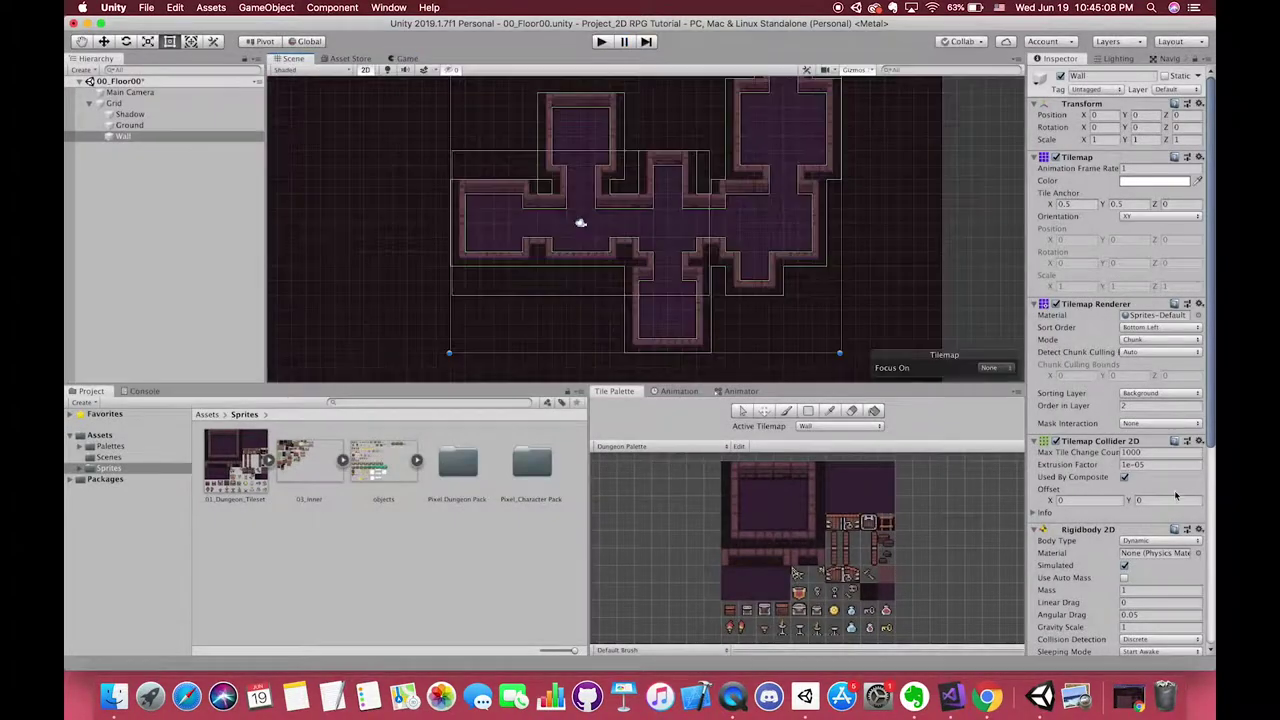
Set the Wall's Rigidbody 2D body type to Kinematic and run the scene again to test it
click(1090, 528)
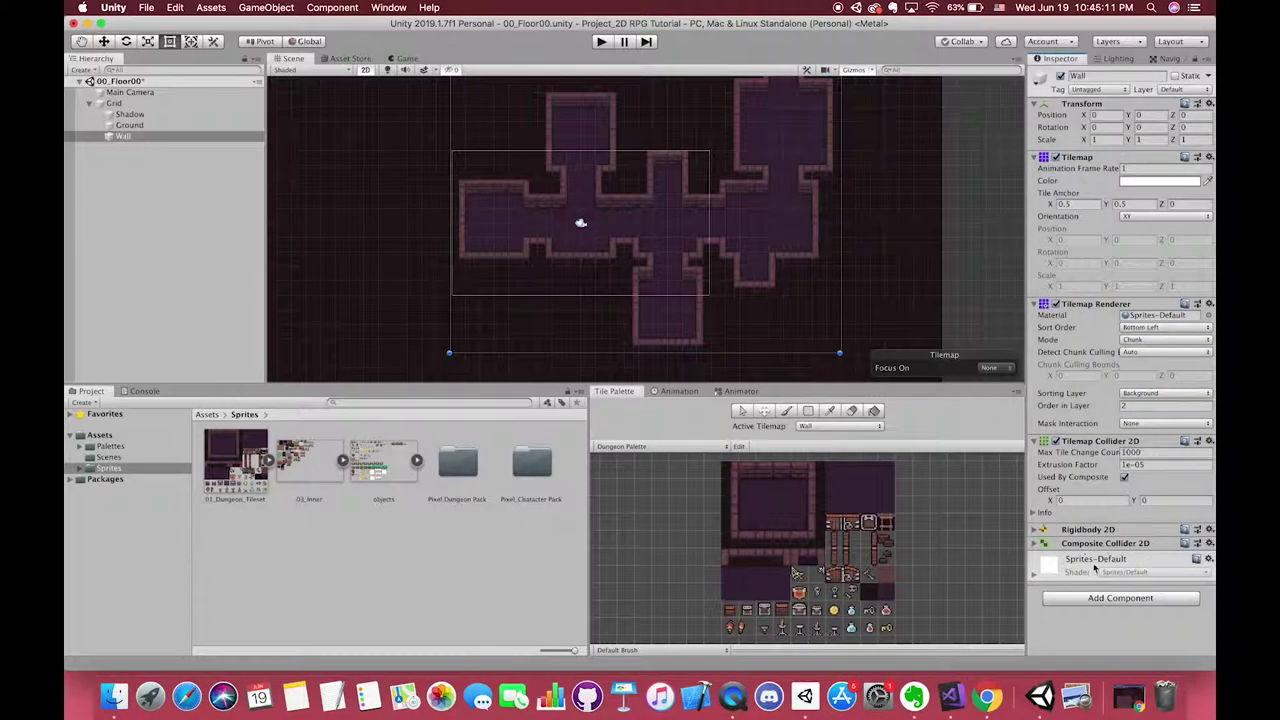
click(1096, 533)
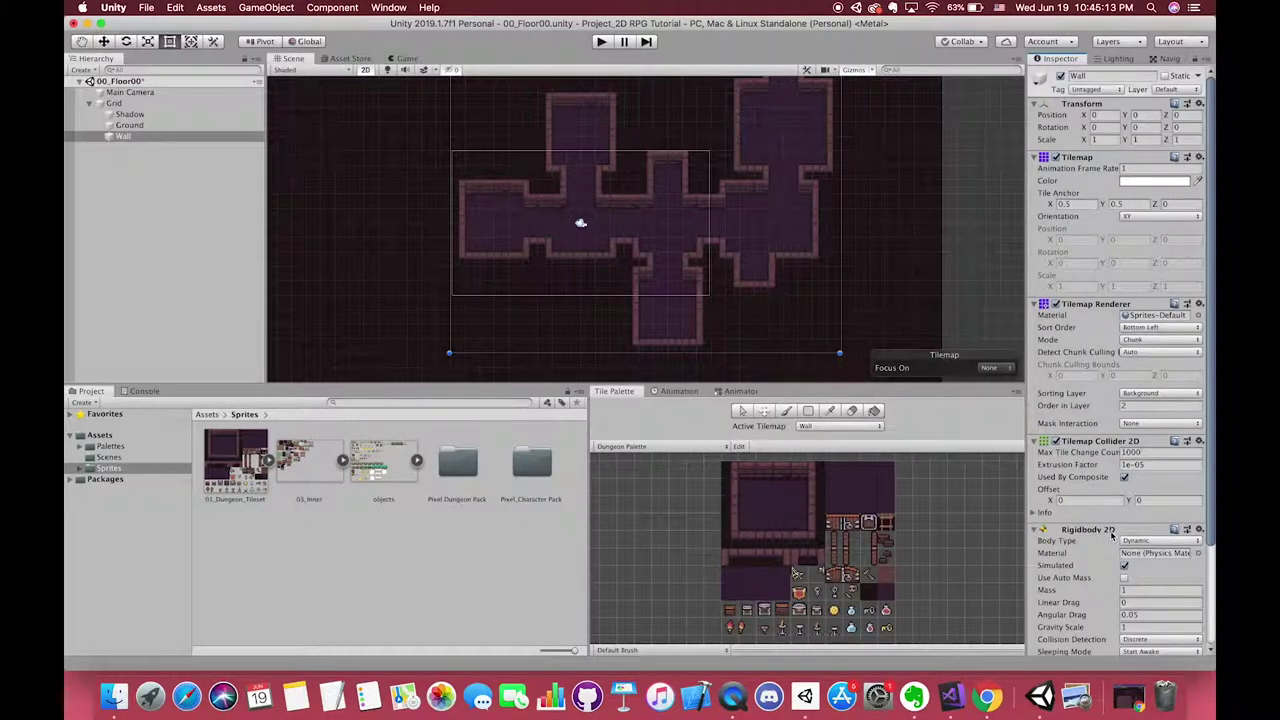
click(1137, 542)
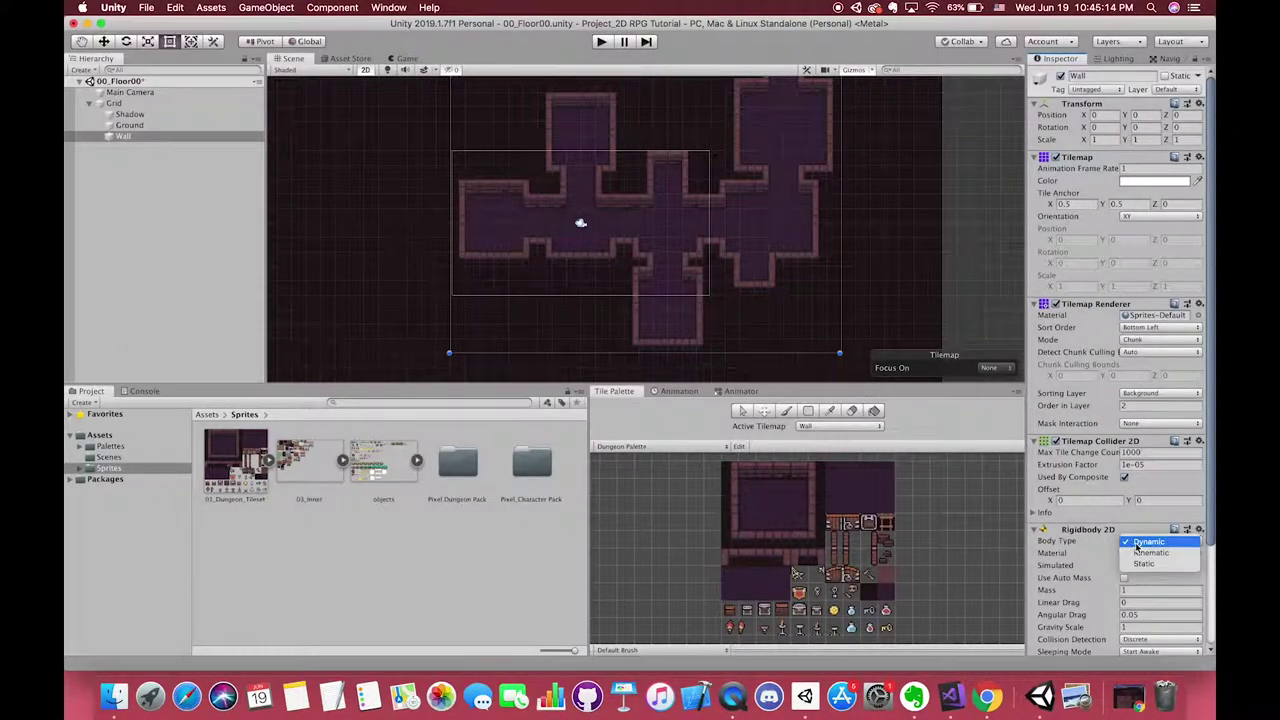
click(1143, 555)
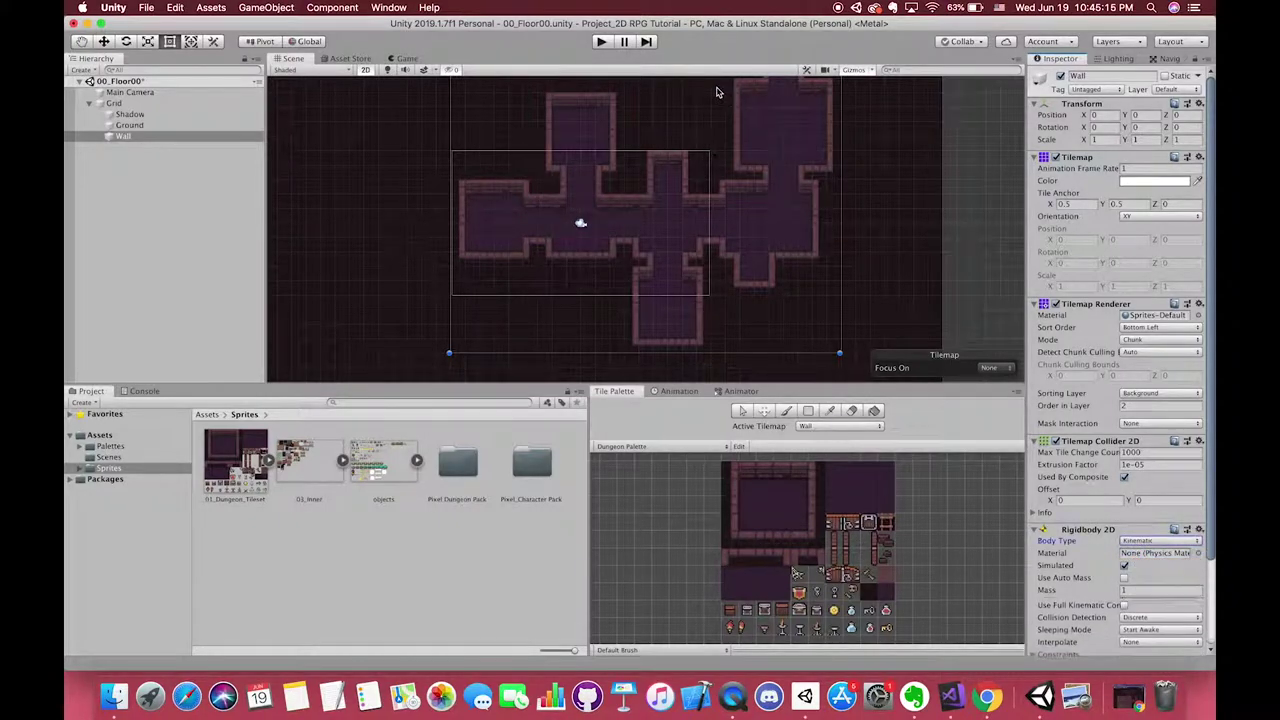
click(603, 41)
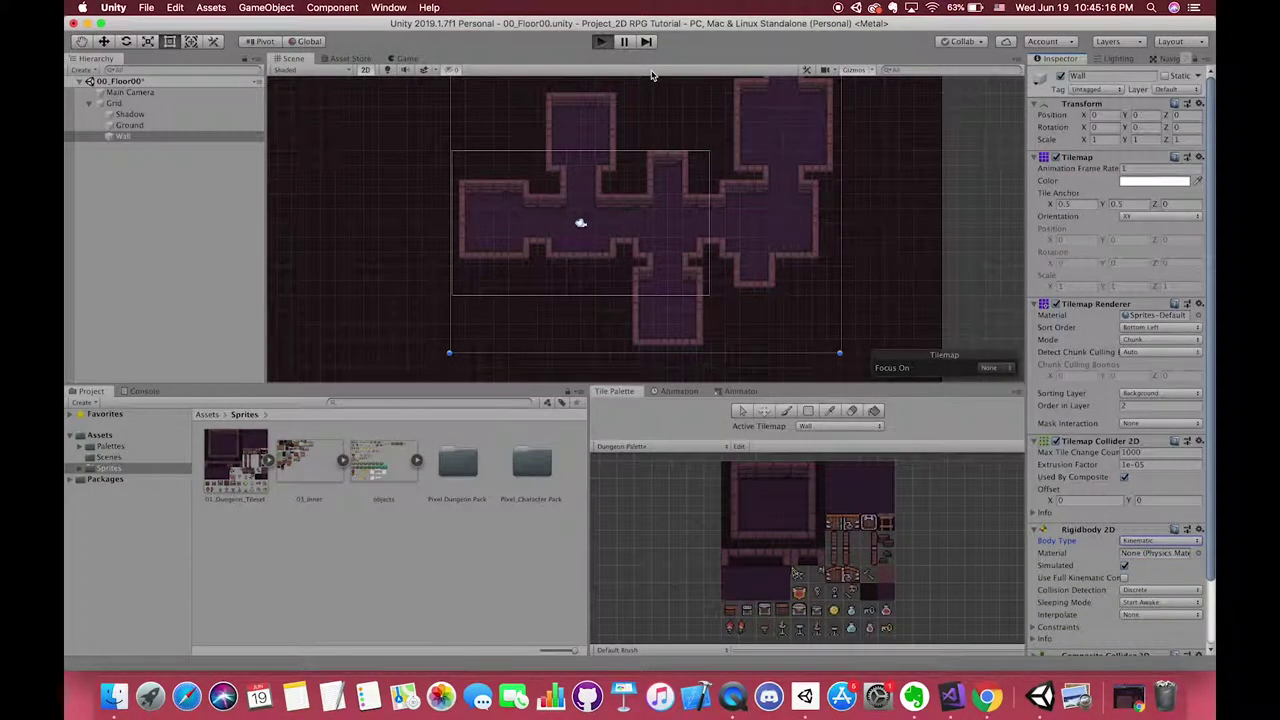
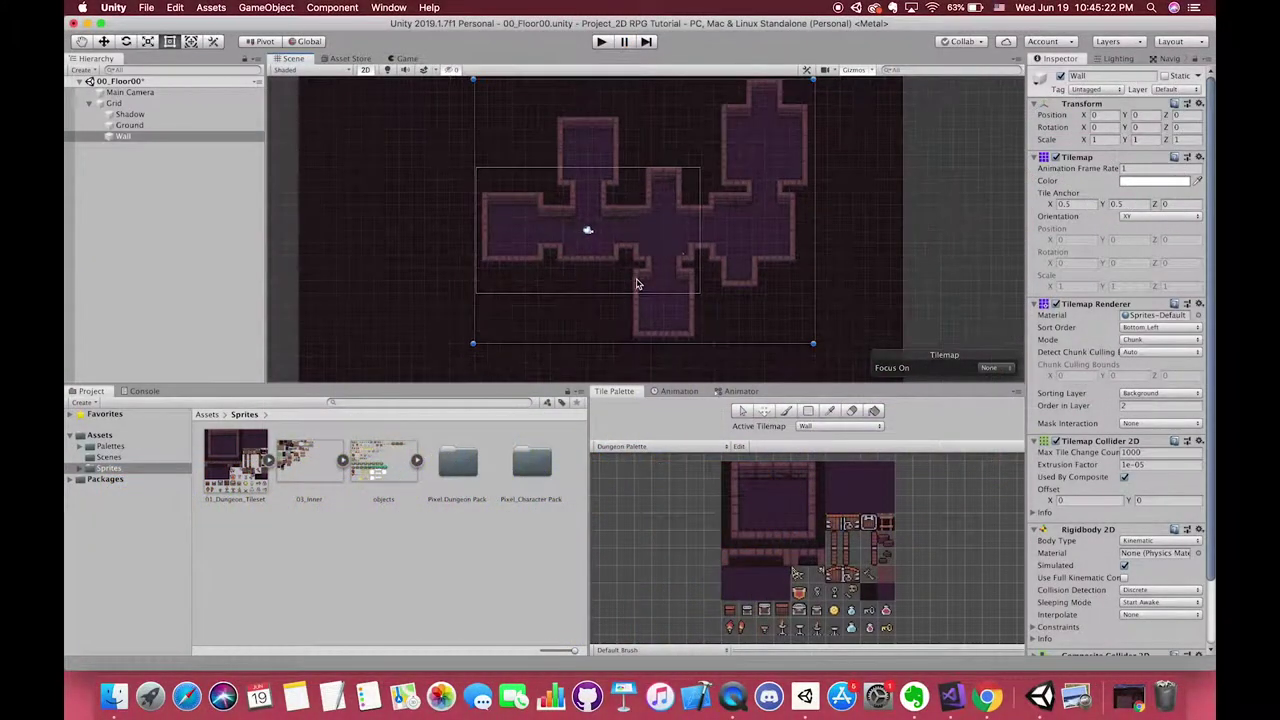
Create a tilemap named Wall_Decoration under Grid, with the Background sorting layer and order in layer 3
right_click(128, 104)
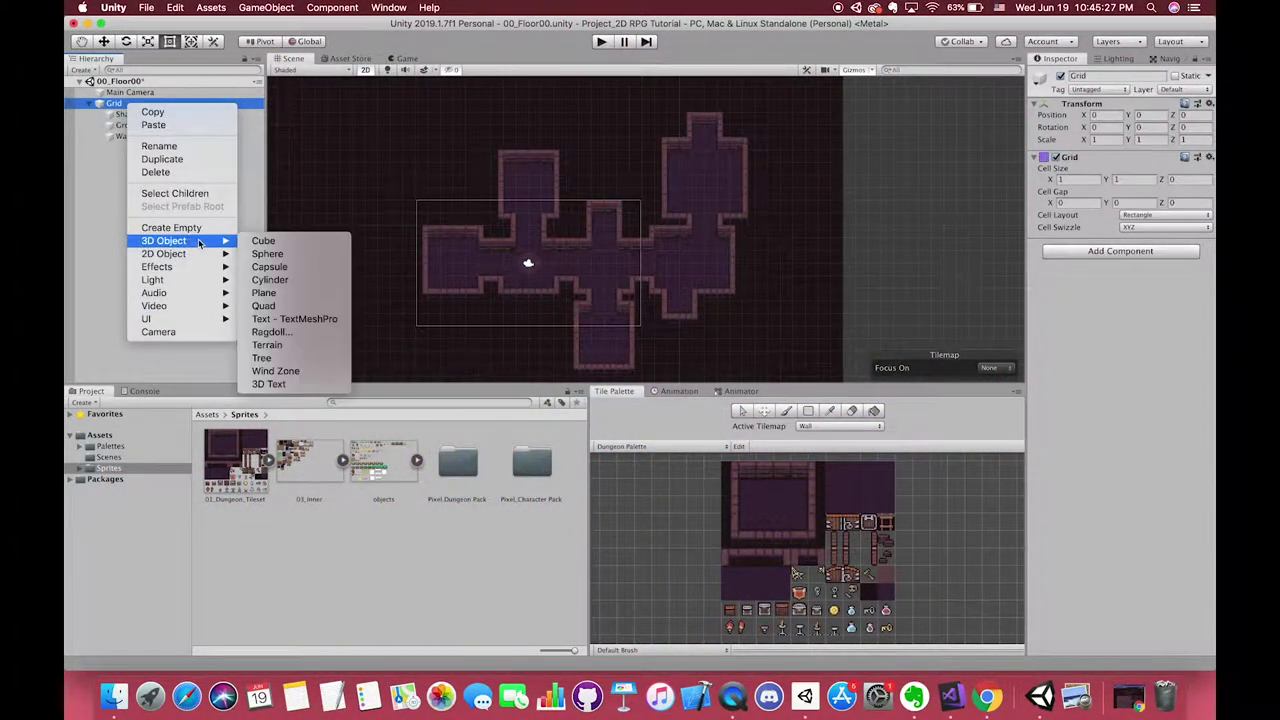
mouse_move(226, 255)
click(269, 279)
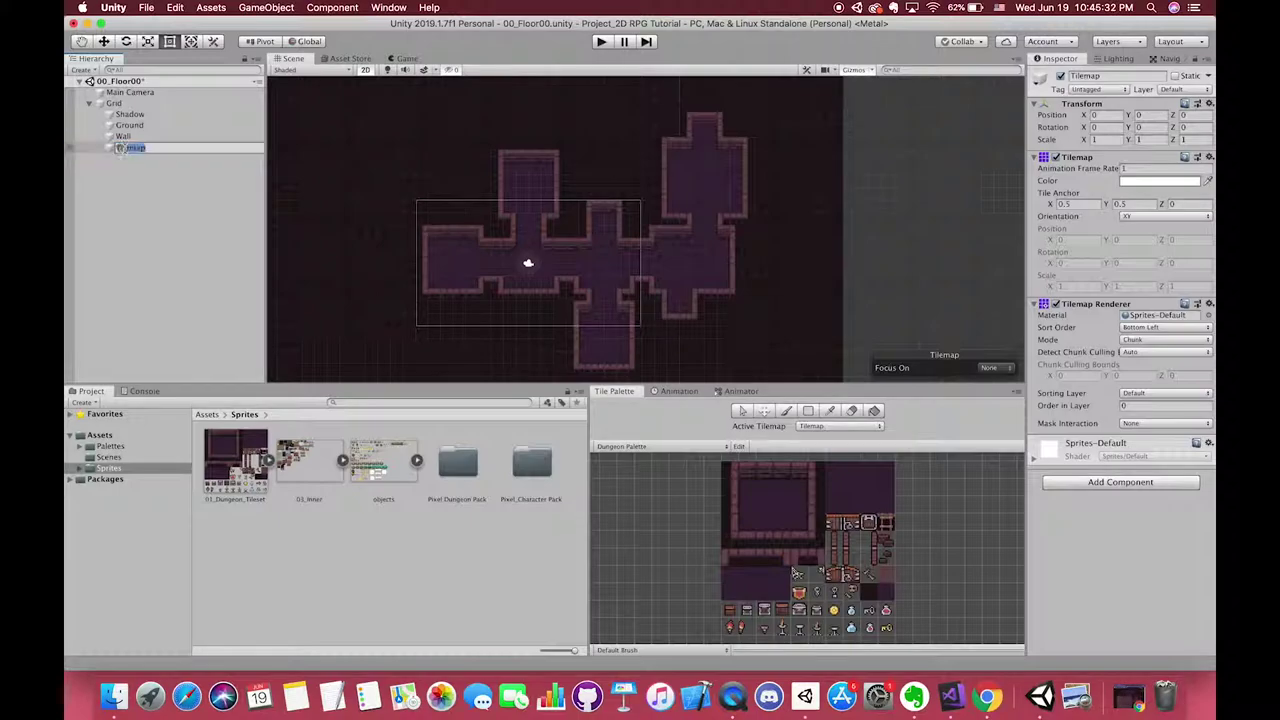
text(Wall_Decoration)
key(Return)
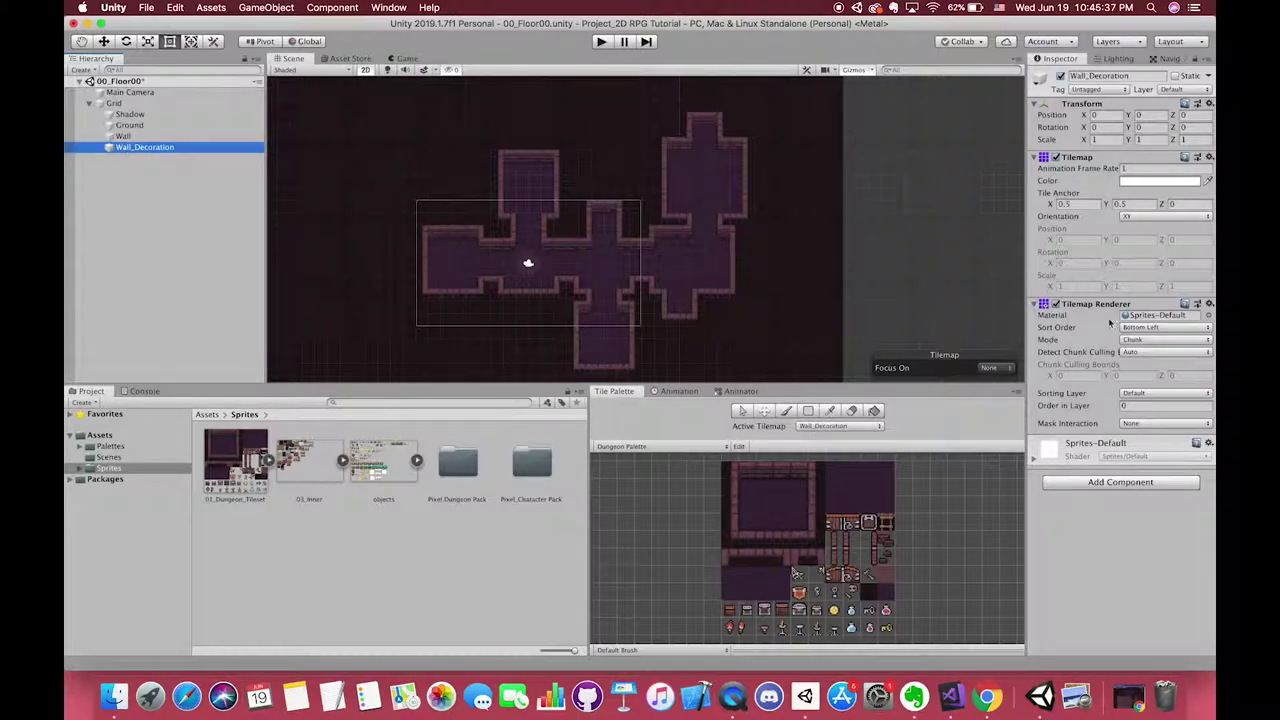
click(1160, 393)
click(1130, 410)
Paint the palette's cobweb tile in the upper-left corners of the two upper rooms on Wall_Decoration
scroll(760, 551, up, 3)
click(768, 539)
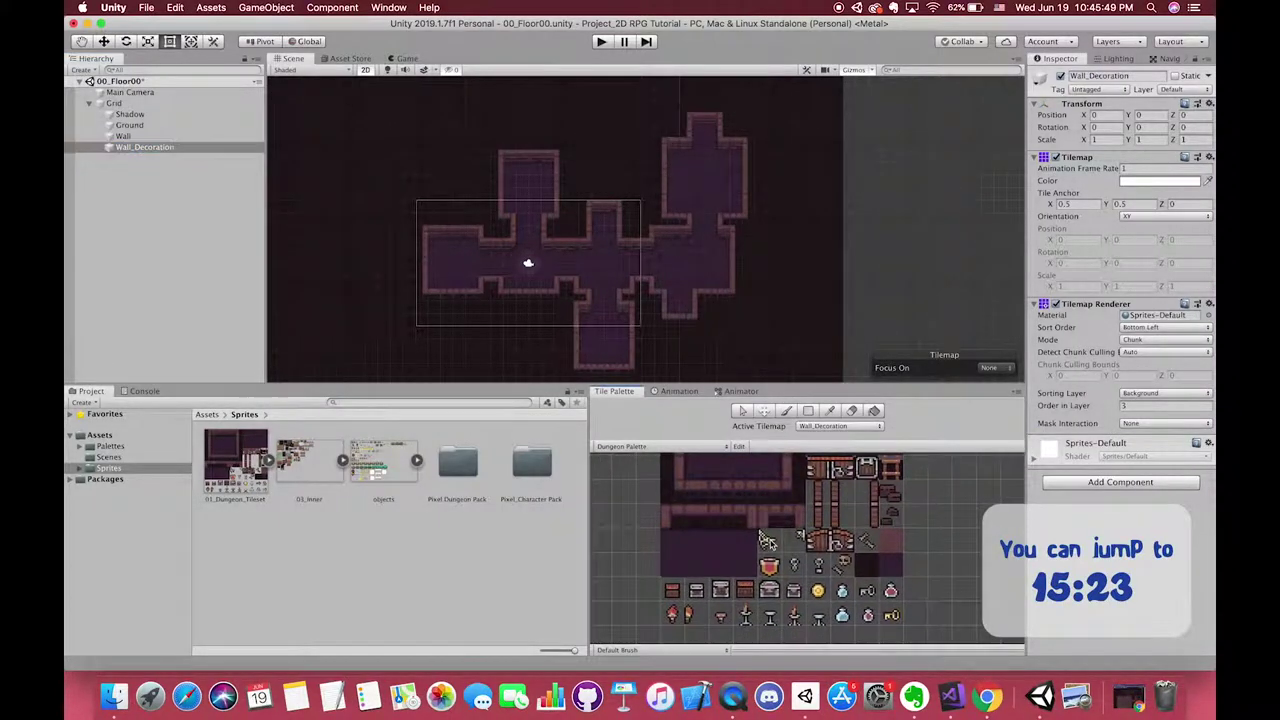
click(507, 157)
click(683, 145)
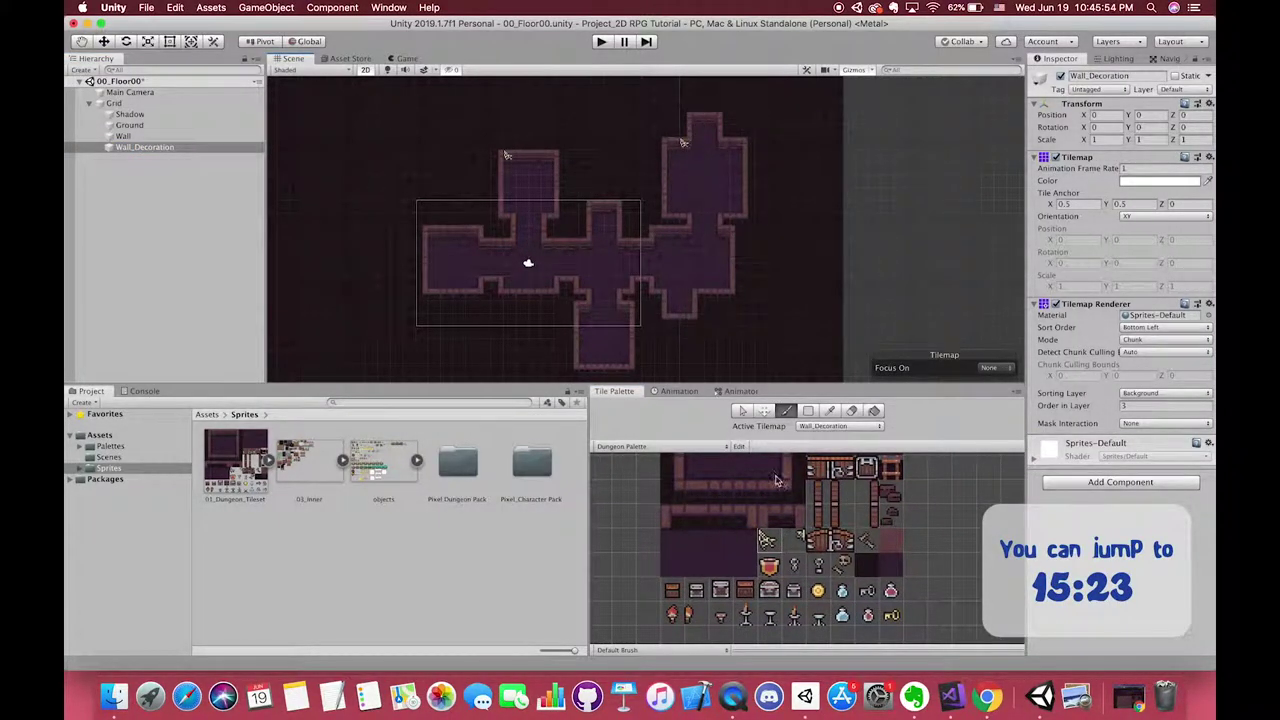
Paint the red banner on the left room's upper wall and small wall ornaments along the corridor, right room and lower room walls
click(772, 567)
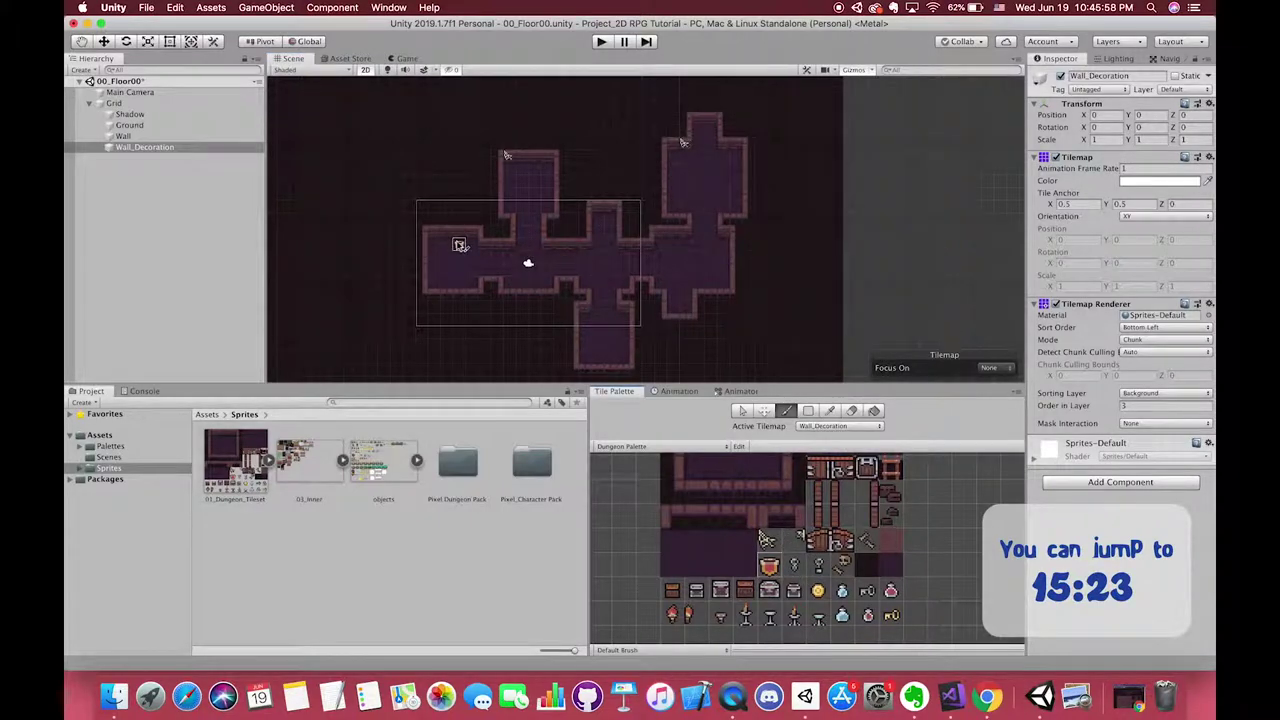
click(460, 235)
click(819, 566)
click(497, 246)
click(796, 564)
click(560, 247)
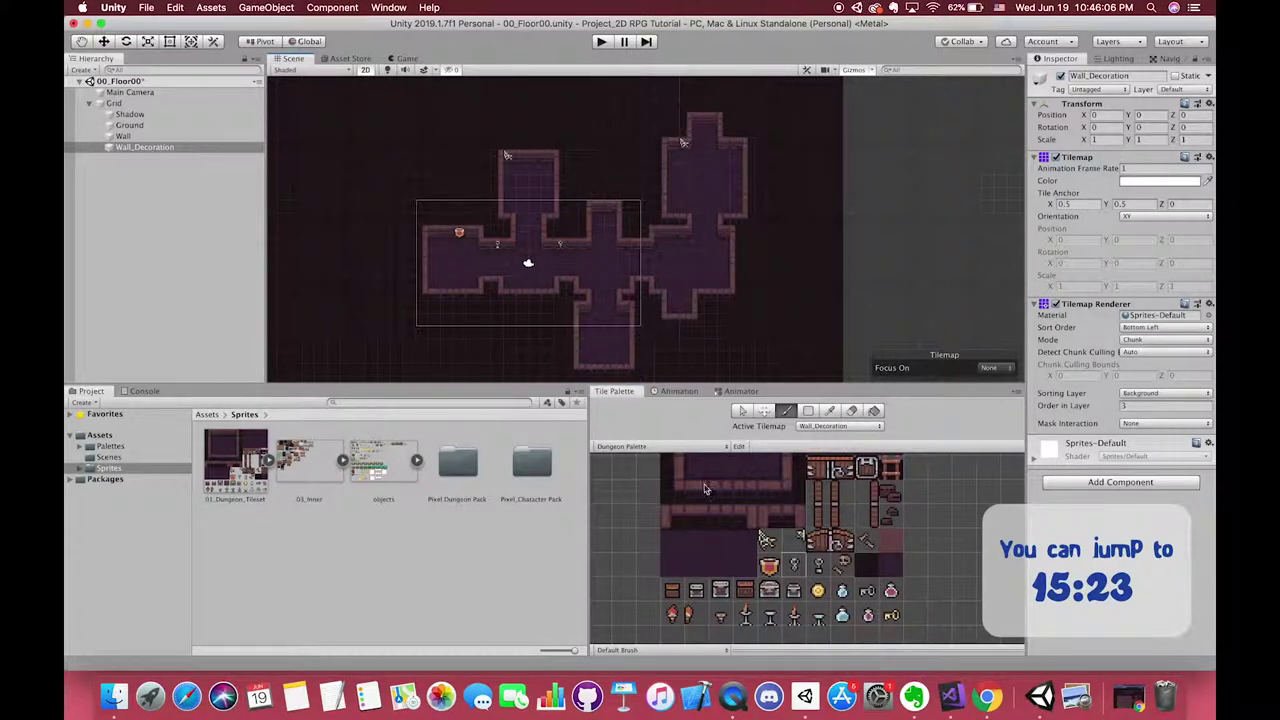
click(662, 235)
click(624, 306)
Create a tilemap named Ground_Decoration under Grid and place it directly after Ground in the hierarchy
right_click(120, 103)
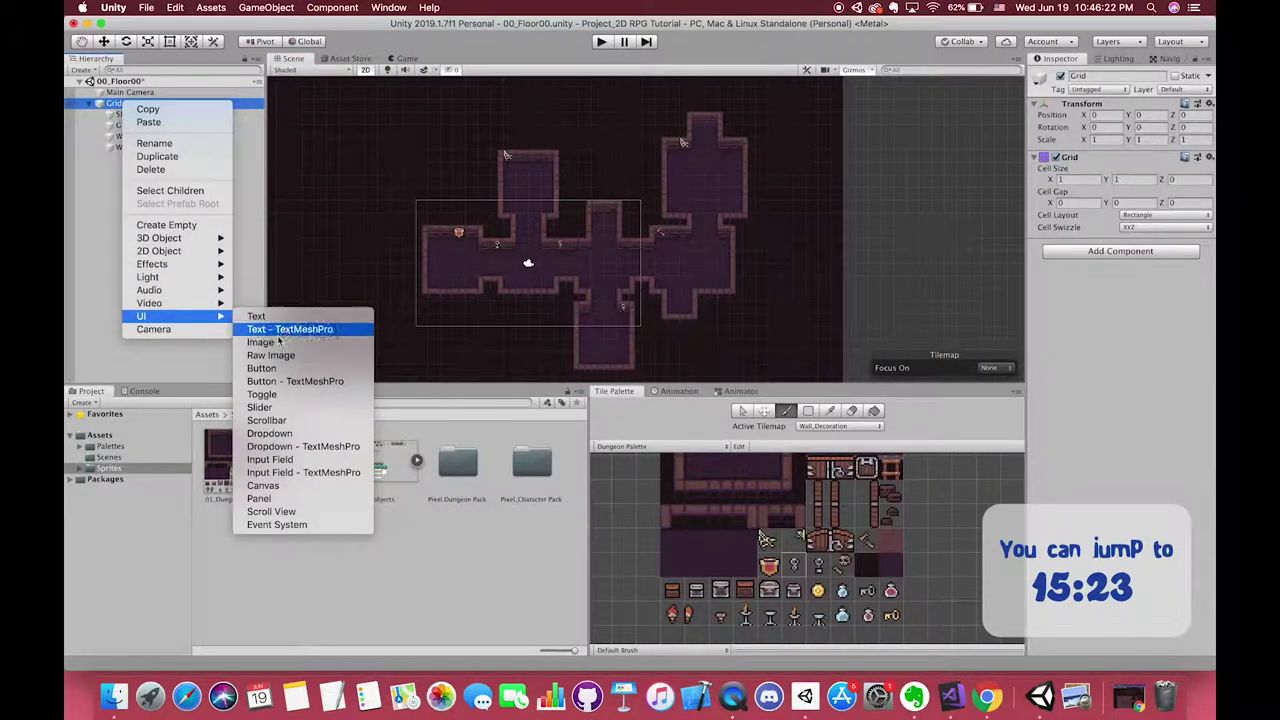
mouse_move(204, 255)
click(265, 276)
text(Gr)
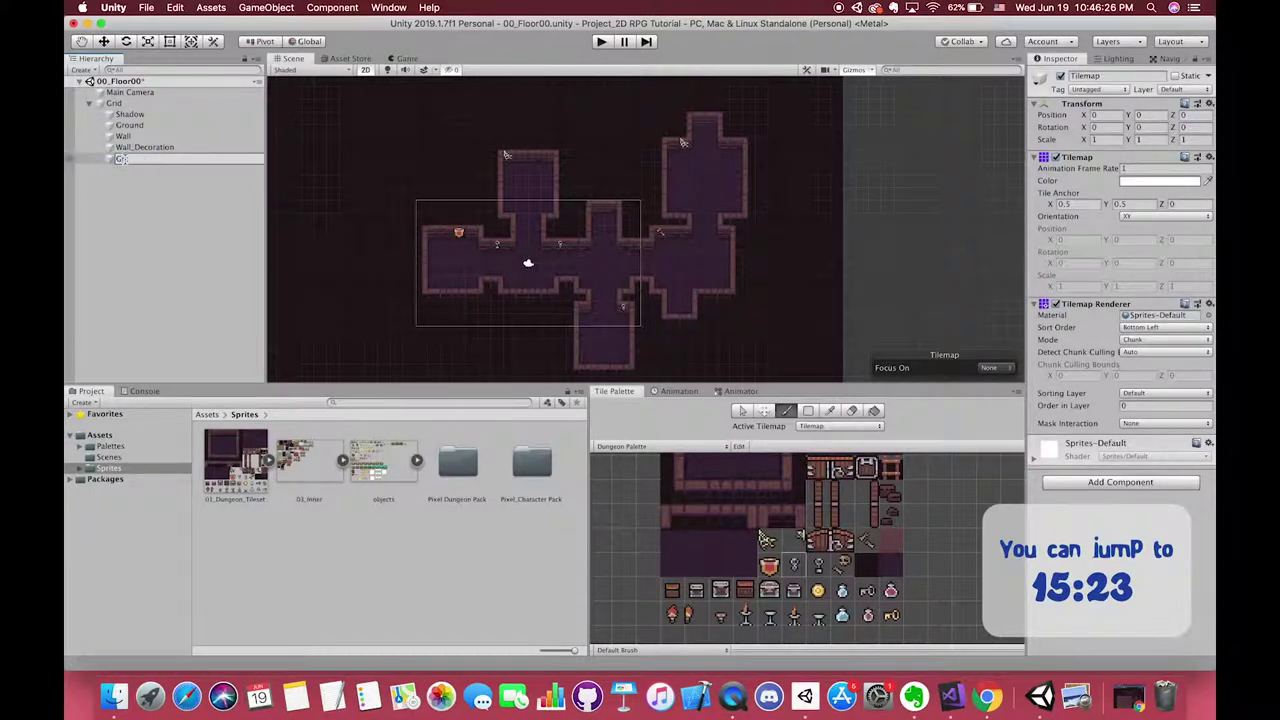
text(ound_Decoration)
key(Return)
click(145, 158)
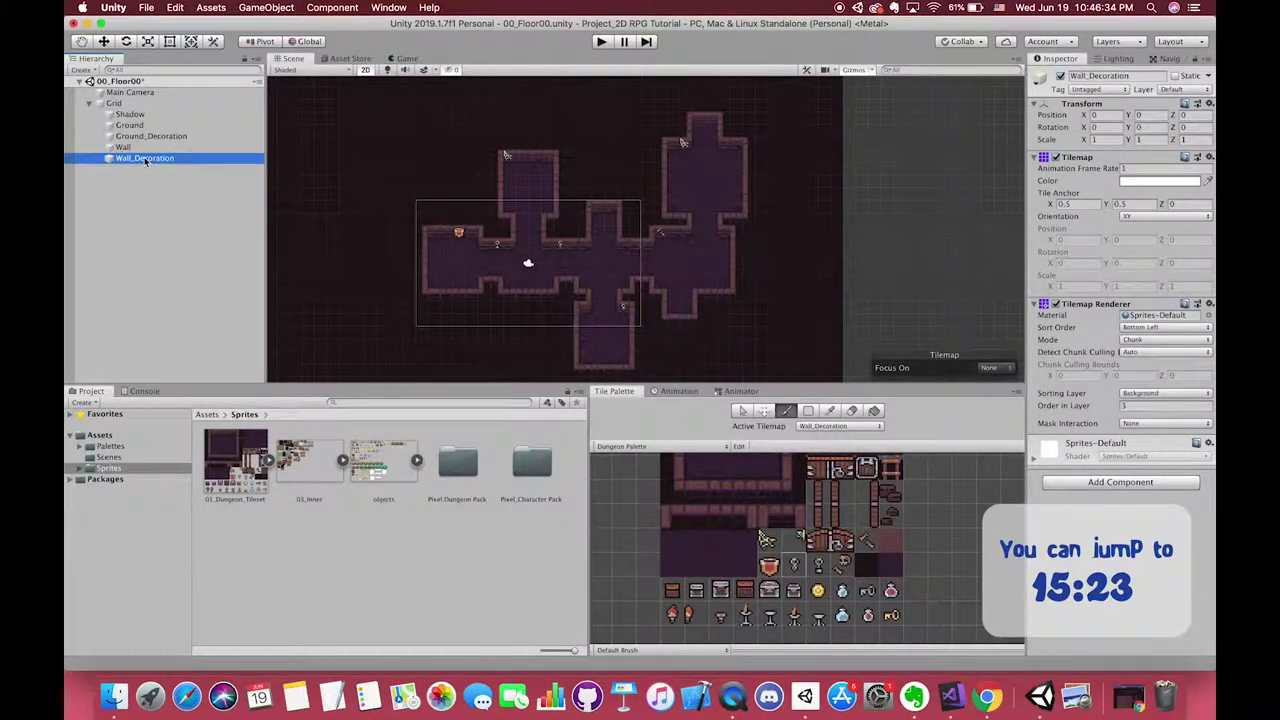
scroll(614, 257, down, 2)
scroll(672, 271, up, 5)
click(124, 137)
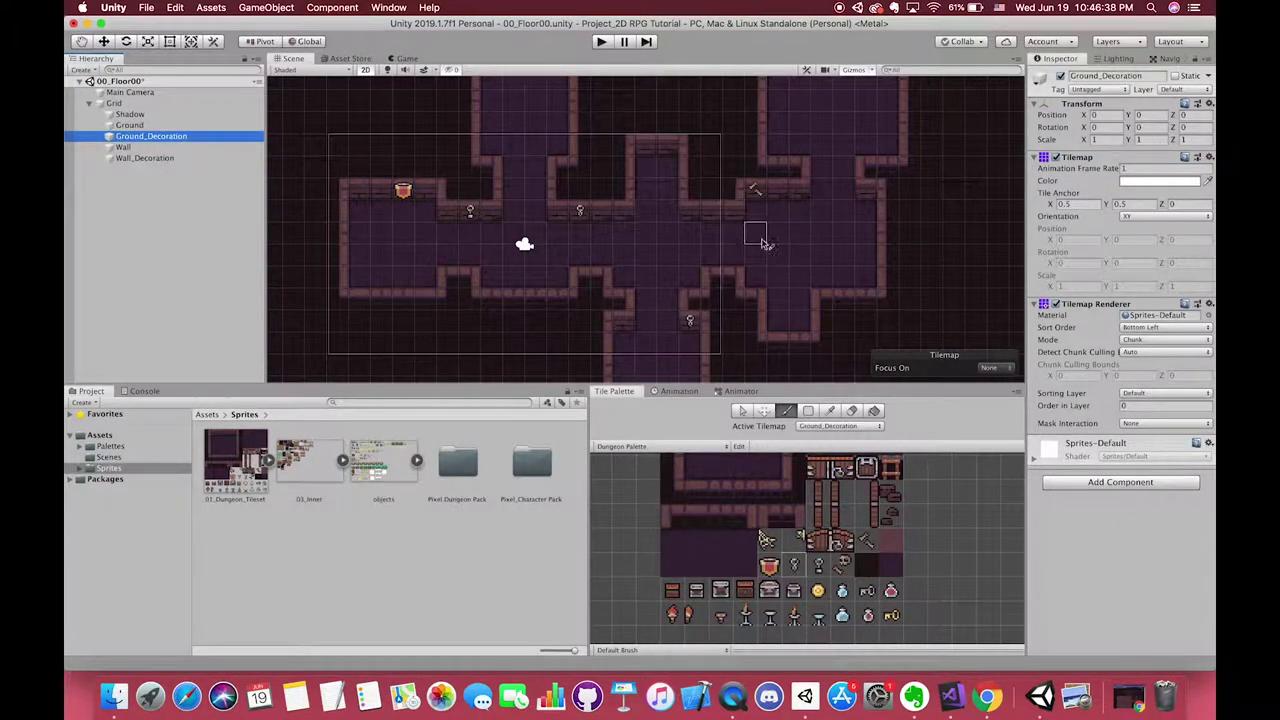
click(1090, 482)
text(tilema)
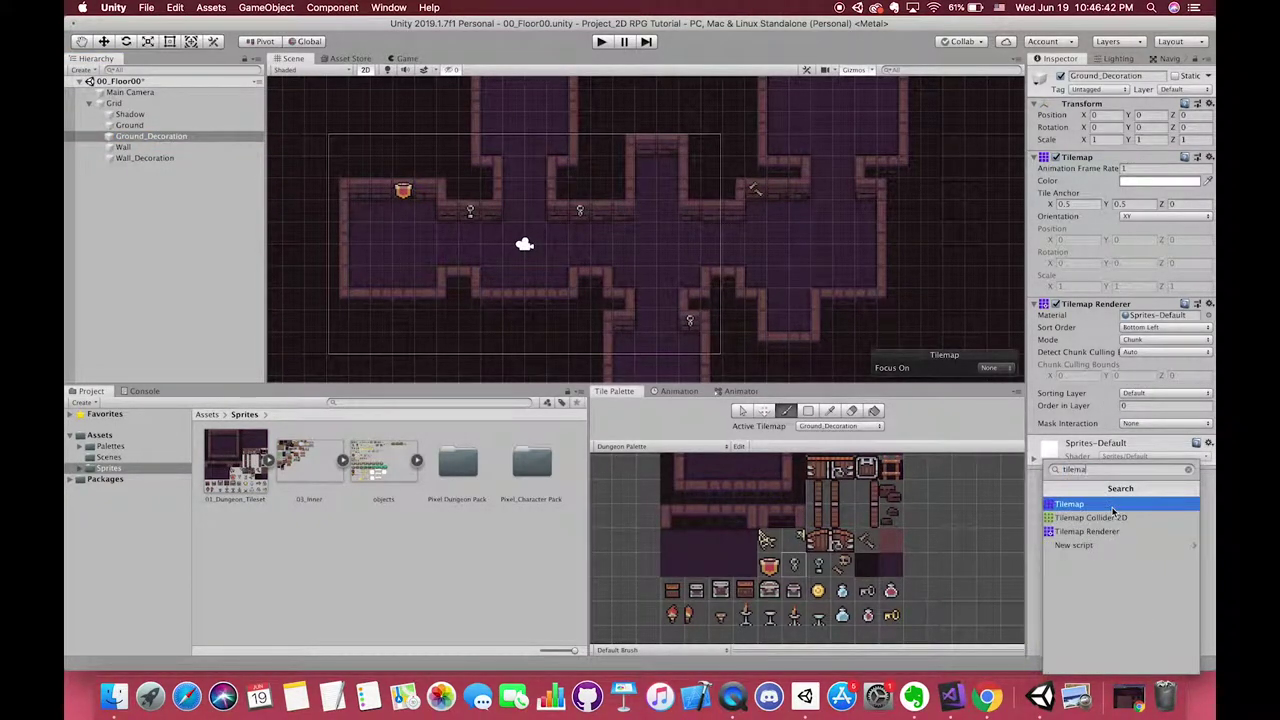
click(842, 557)
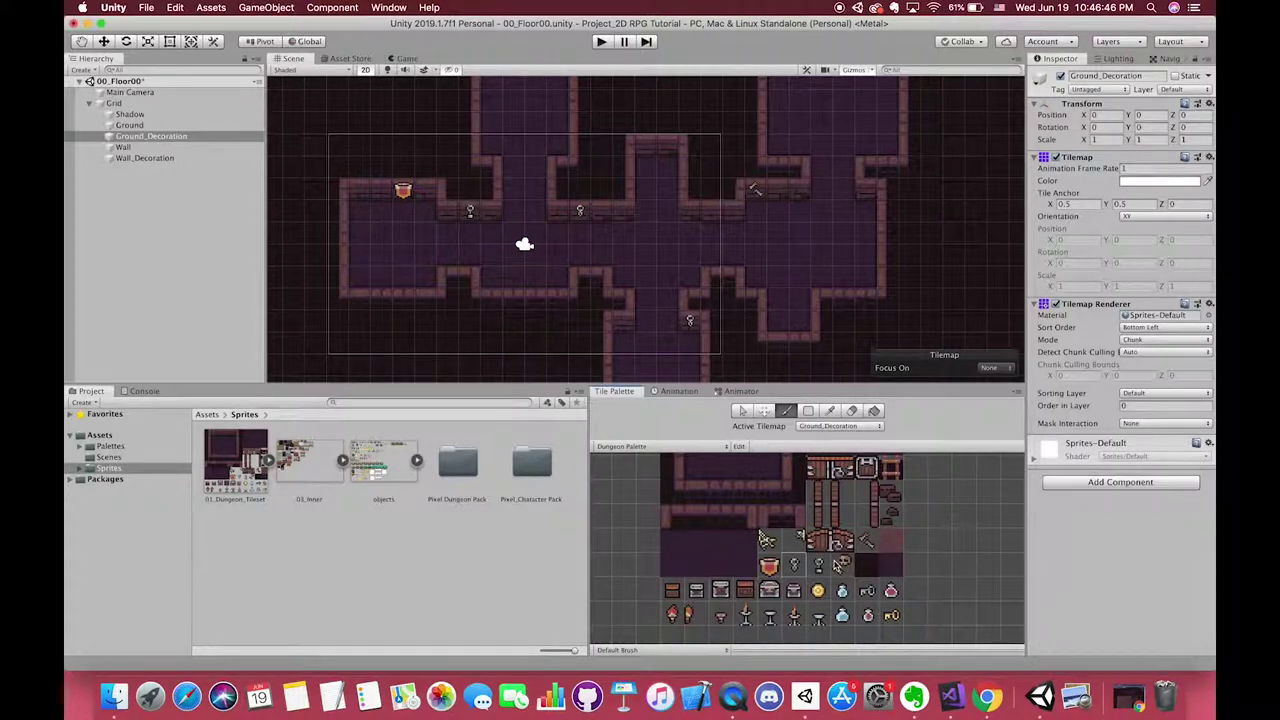
Disable and re-enable the Wall_Decoration tilemap to check which tiles belong to it
click(144, 158)
click(1061, 77)
click(1061, 77)
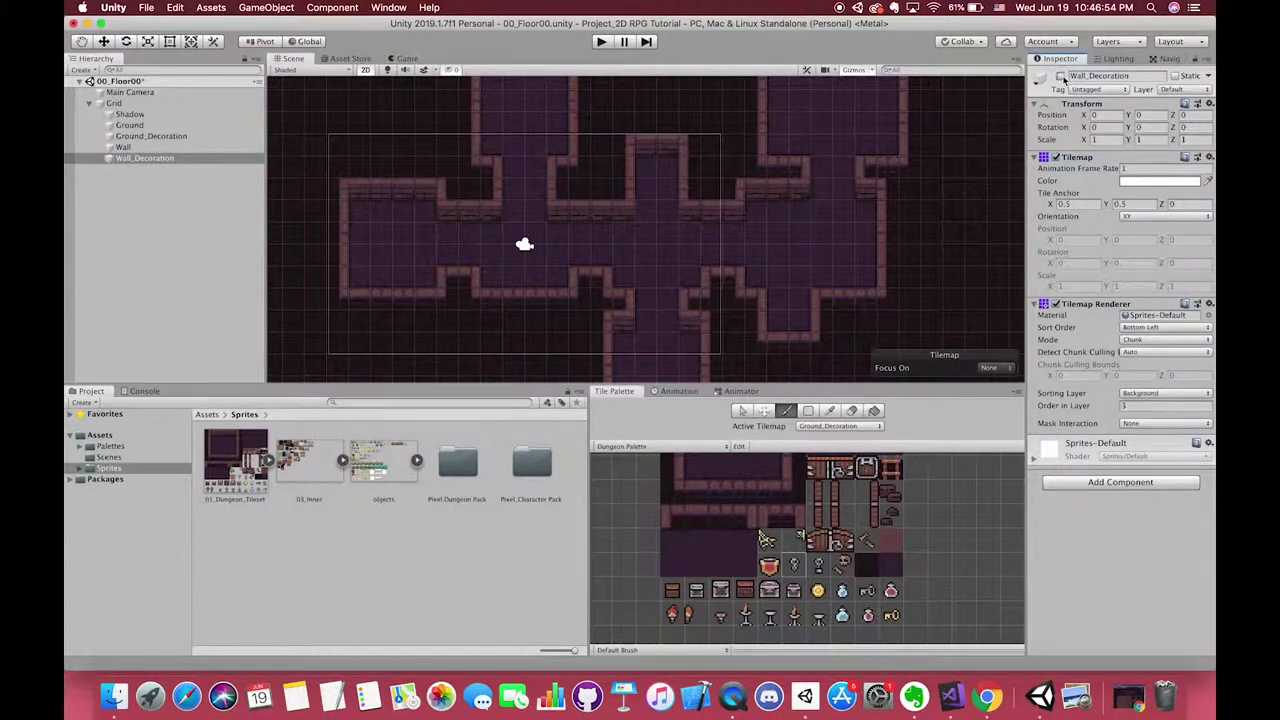
Set Ground_Decoration's sorting layer to Background and its order in layer to 2, comparing it with Shadow and Ground
click(174, 138)
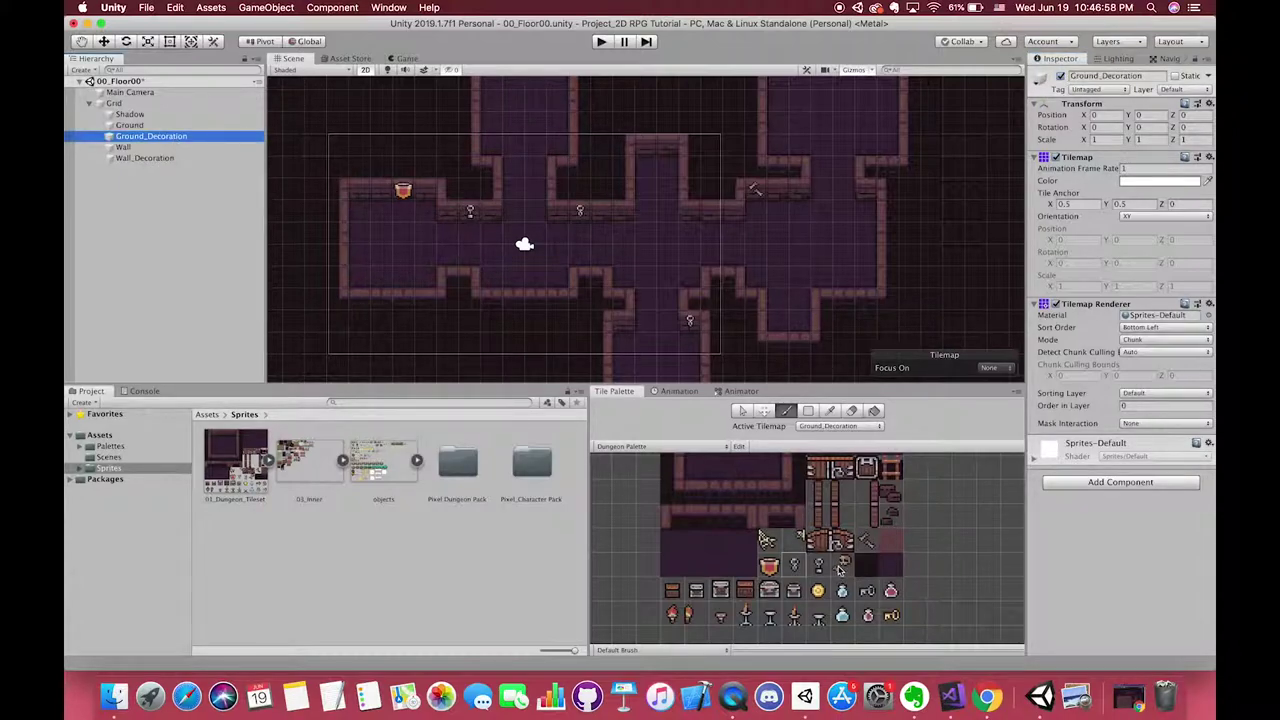
click(842, 564)
click(1140, 399)
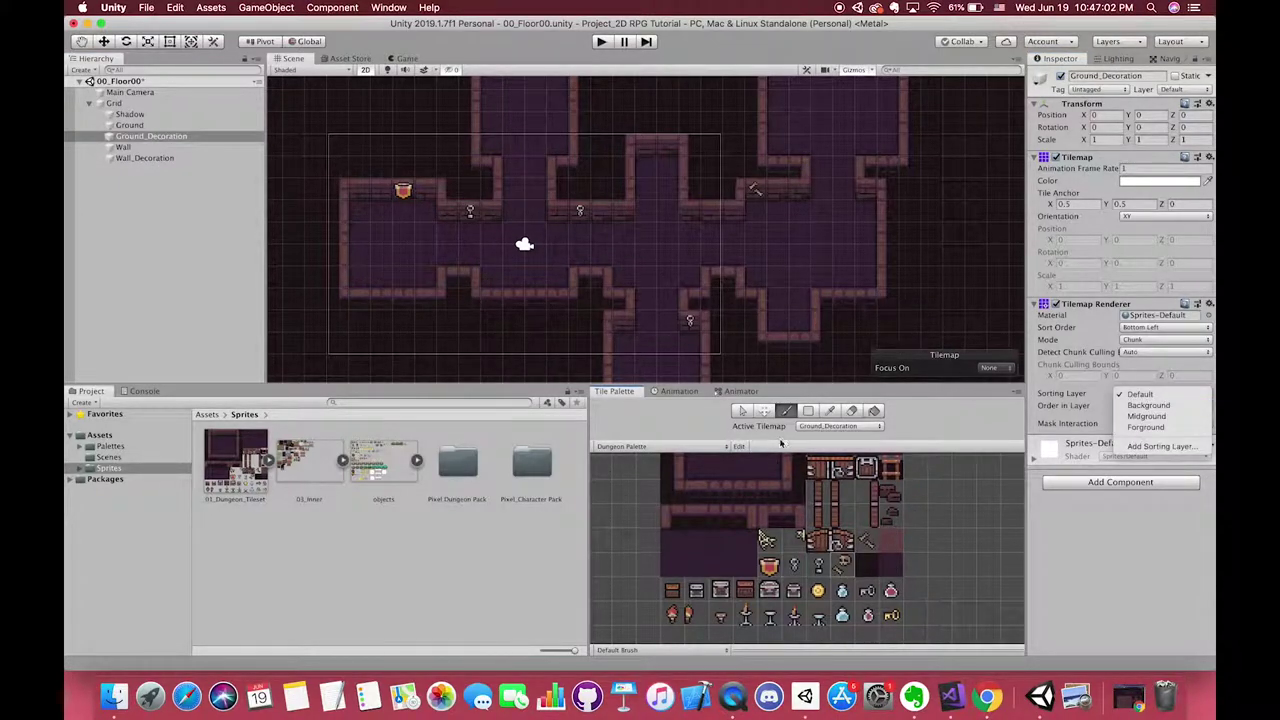
click(1148, 405)
click(1165, 405)
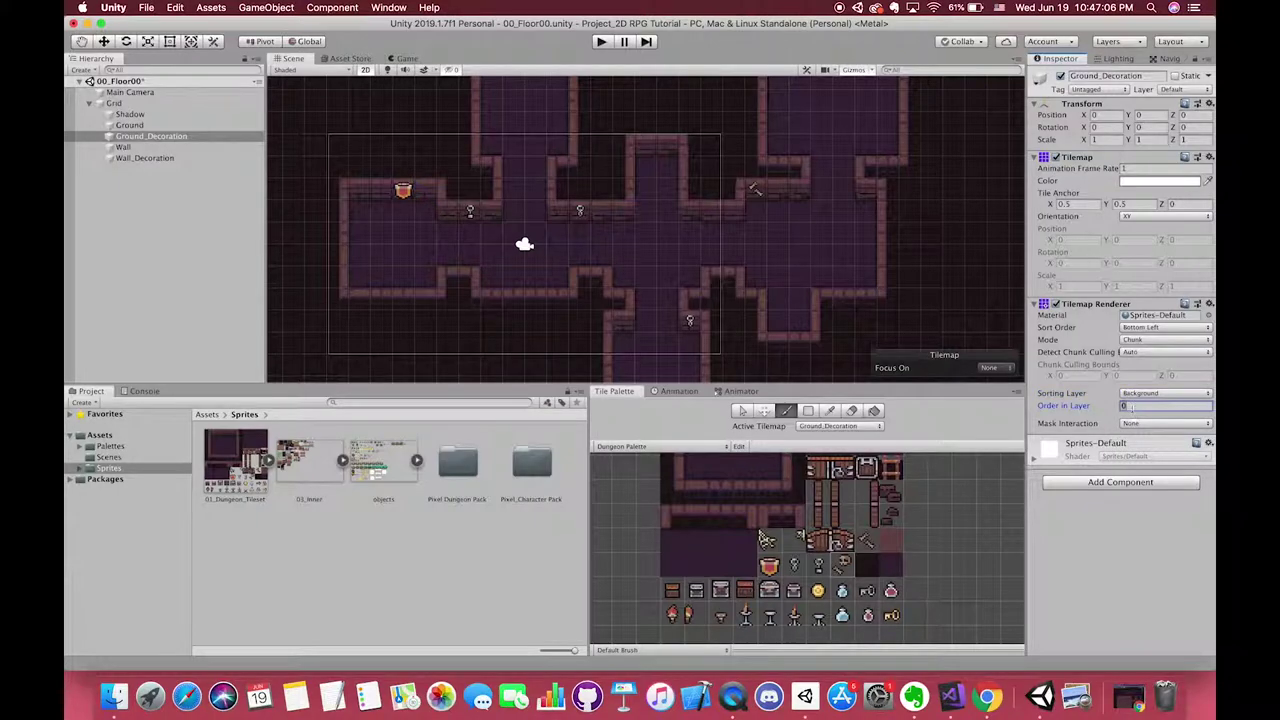
text(2)
click(139, 117)
click(134, 125)
click(149, 137)
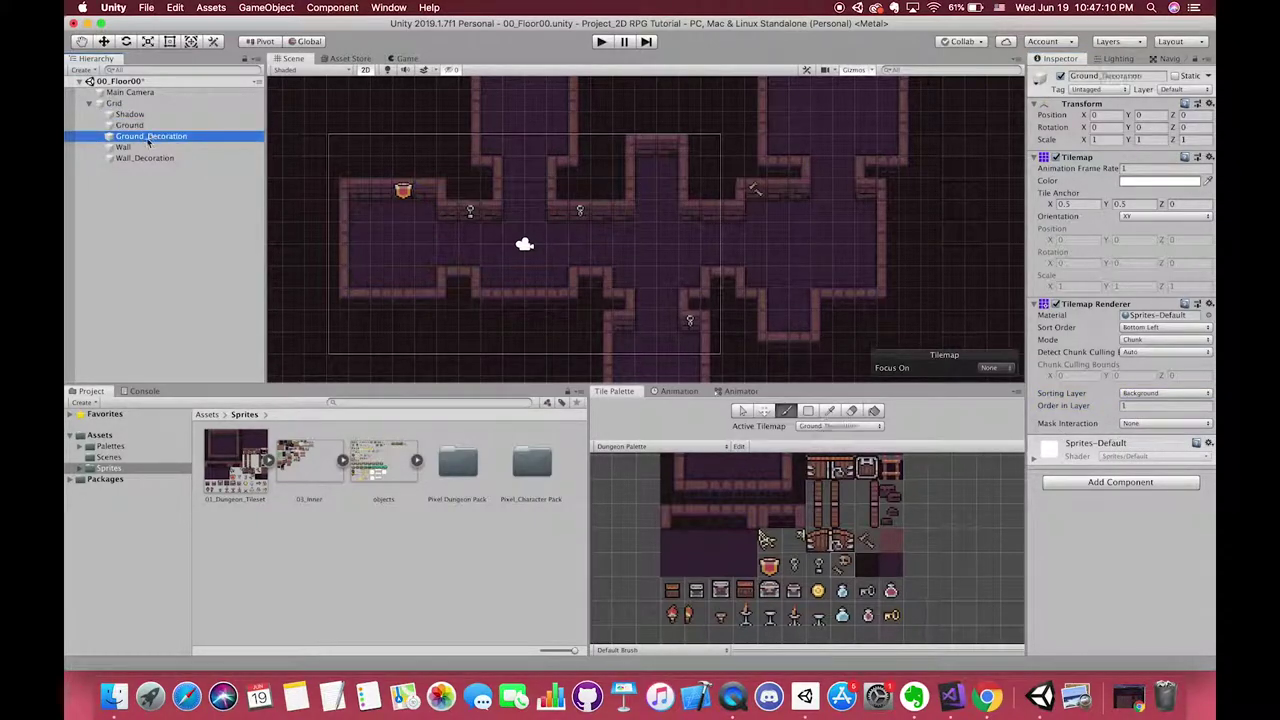
Paint skull tiles in the left room and lower room entrance, and bone tiles across the upper, right and lower rooms on Ground_Decoration
click(404, 233)
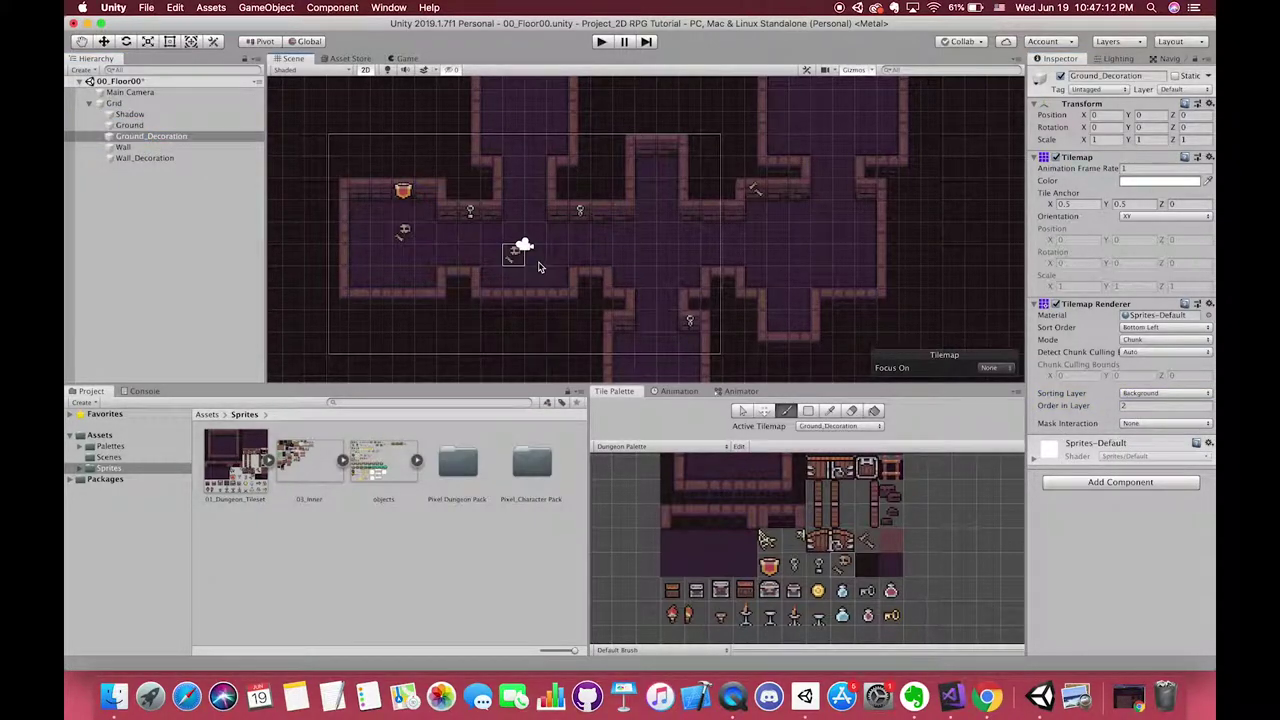
click(650, 322)
scroll(829, 280, down, 4)
middle_drag(829, 297, 775, 364)
click(769, 198)
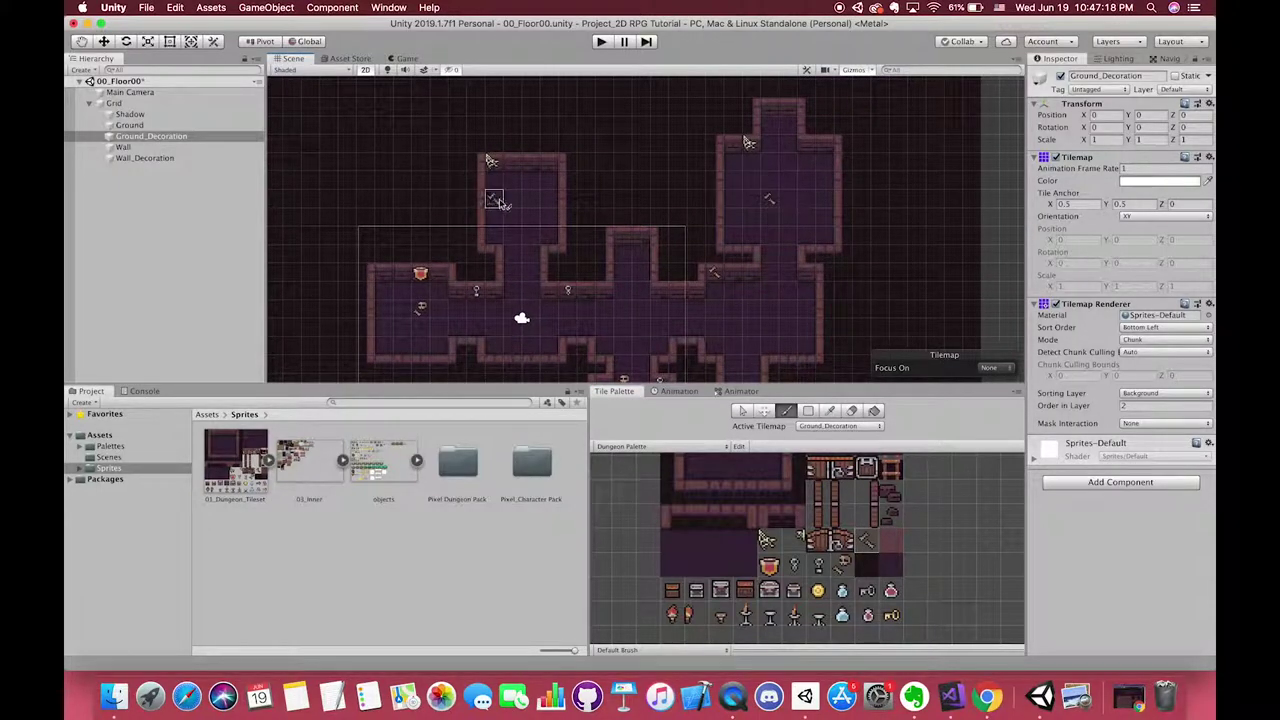
click(512, 198)
scroll(678, 349, down, 5)
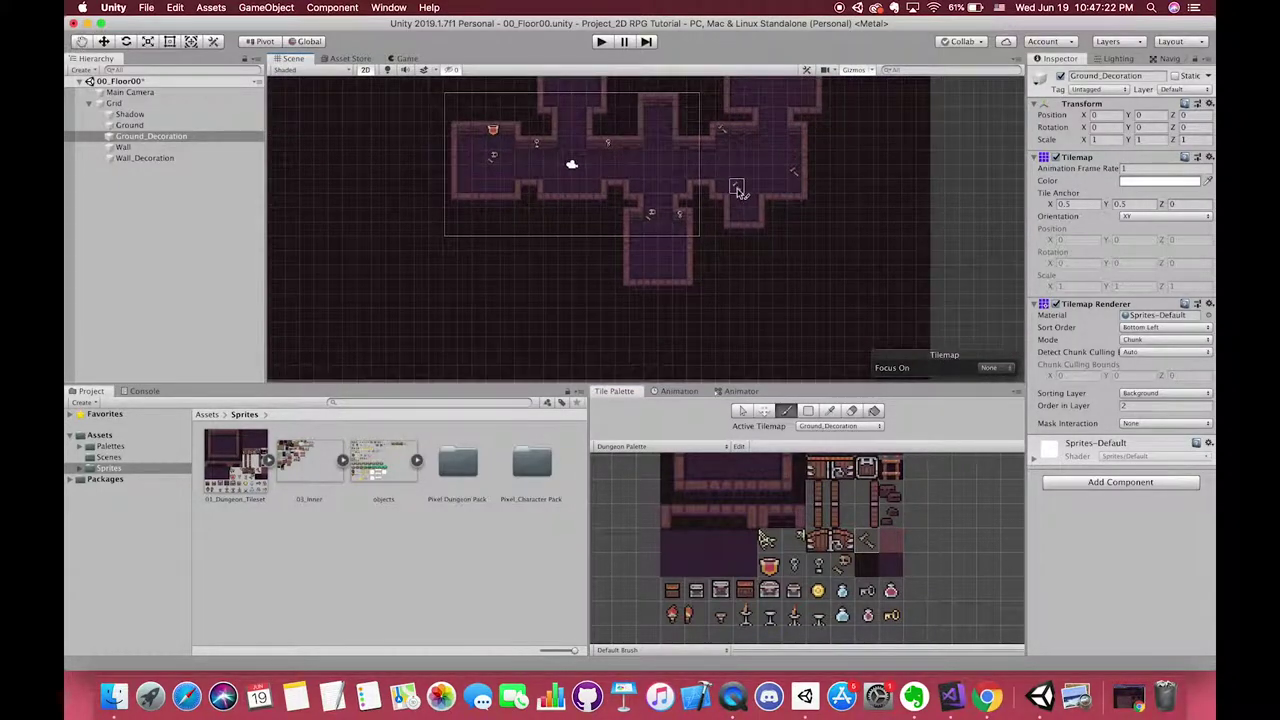
click(679, 272)
Paint the dark floor tile on Ground in a checkerboard pattern across the left room, corridor, upper-left room and lower room
middle_drag(580, 175, 604, 256)
scroll(604, 256, up, 4)
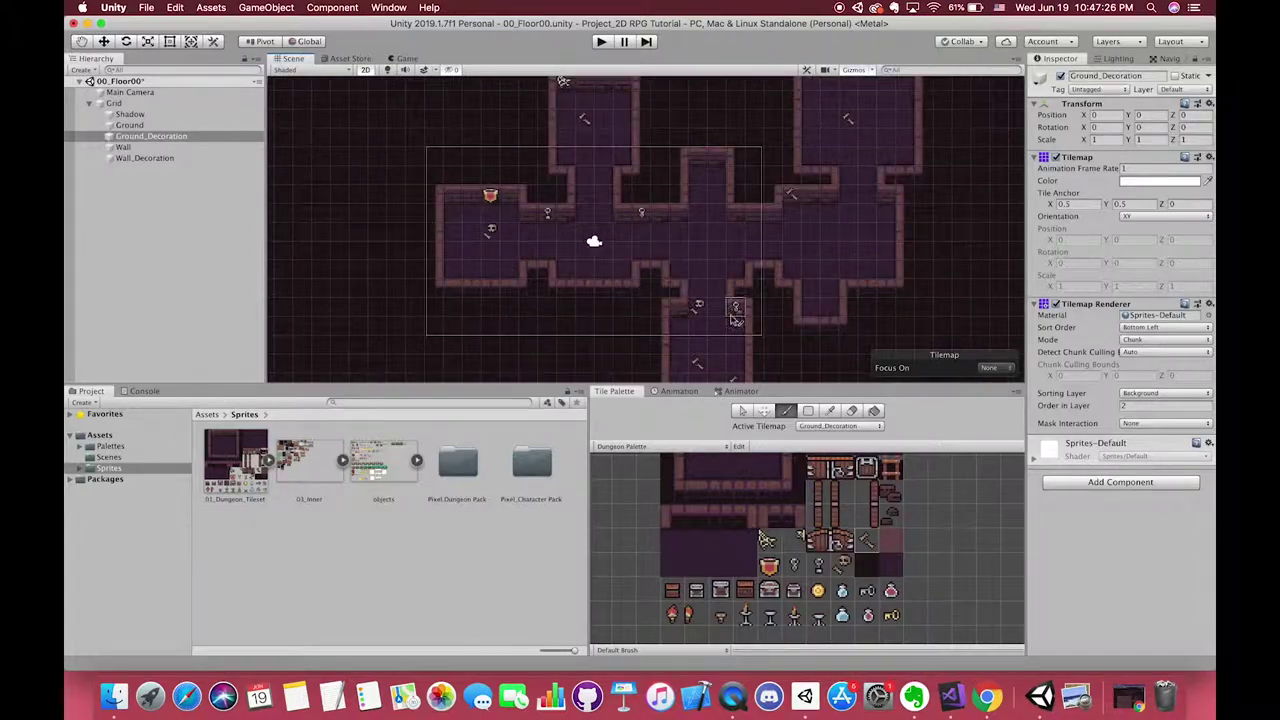
click(140, 125)
click(866, 564)
click(454, 213)
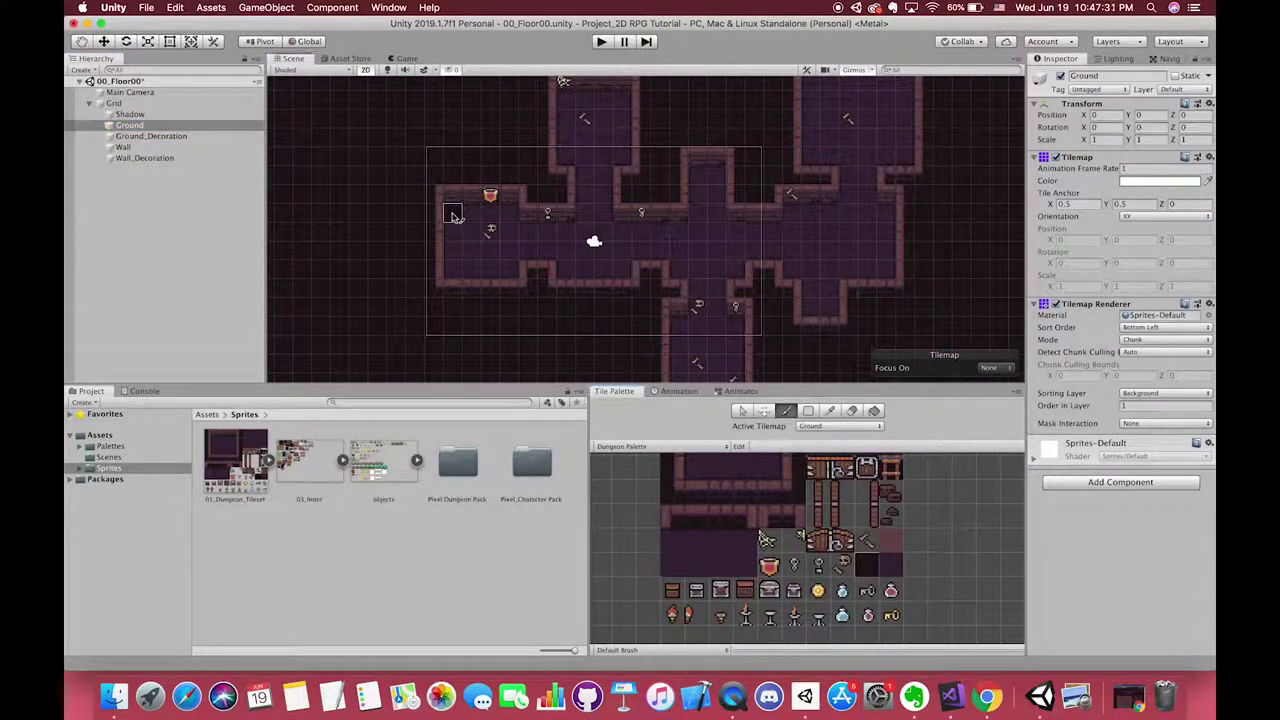
click(472, 232)
click(454, 251)
click(472, 269)
click(491, 251)
click(491, 213)
click(509, 232)
mouse_move(509, 272)
mouse_down()
mouse_move(556, 248)
mouse_move(592, 240)
mouse_move(600, 260)
mouse_move(622, 243)
mouse_move(602, 178)
mouse_move(618, 156)
mouse_move(574, 138)
mouse_move(585, 122)
mouse_move(571, 104)
mouse_move(686, 231)
mouse_move(682, 270)
mouse_move(707, 238)
mouse_move(711, 196)
mouse_move(705, 290)
mouse_up()
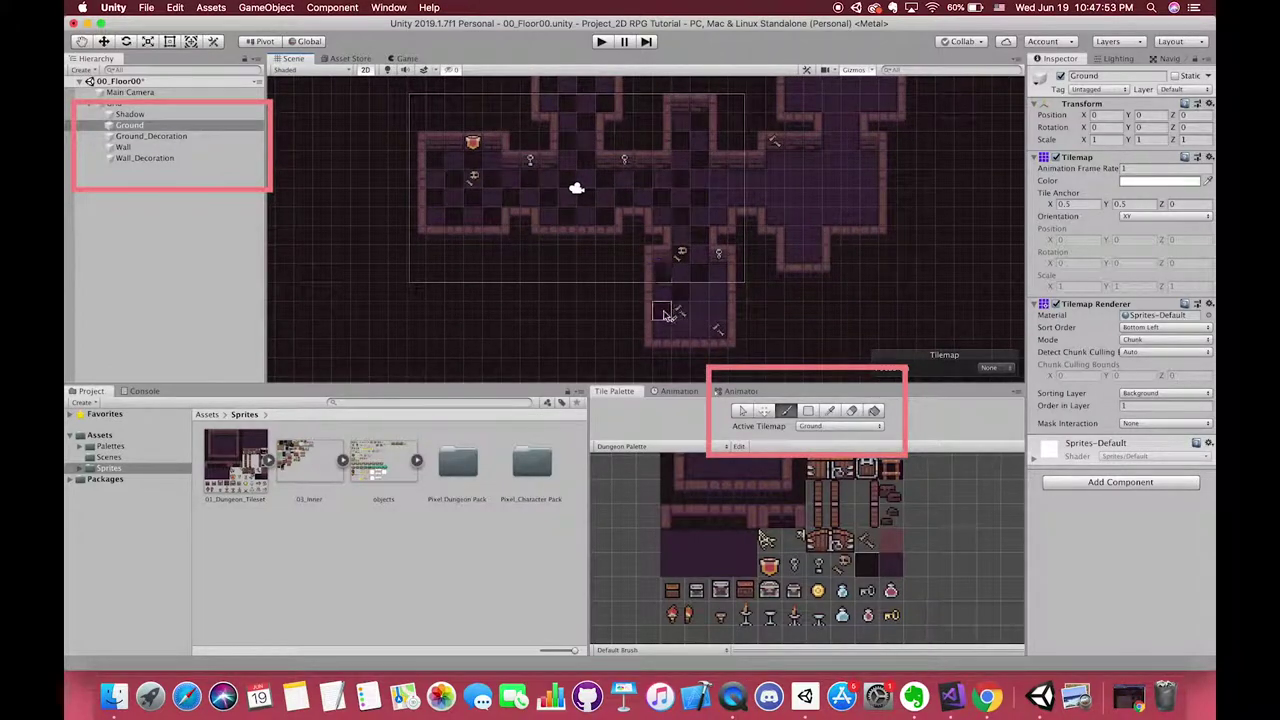
mouse_move(664, 315)
mouse_down()
mouse_move(697, 311)
mouse_move(718, 330)
mouse_up()
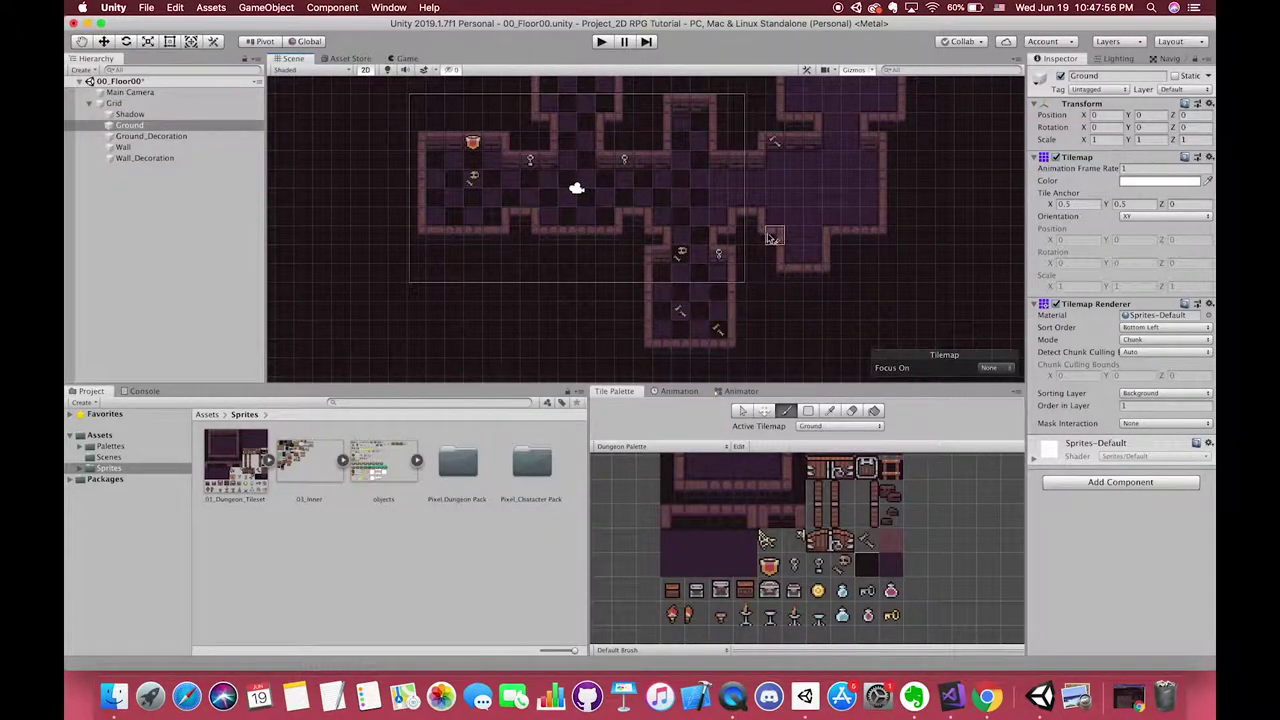
Continue the dark checkerboard on Ground through the right room and up into the upper-right room
middle_drag(768, 238, 711, 302)
scroll(678, 280, up, 4)
mouse_move(678, 241)
mouse_down()
mouse_move(730, 252)
mouse_move(796, 230)
mouse_move(826, 260)
mouse_move(786, 283)
mouse_up()
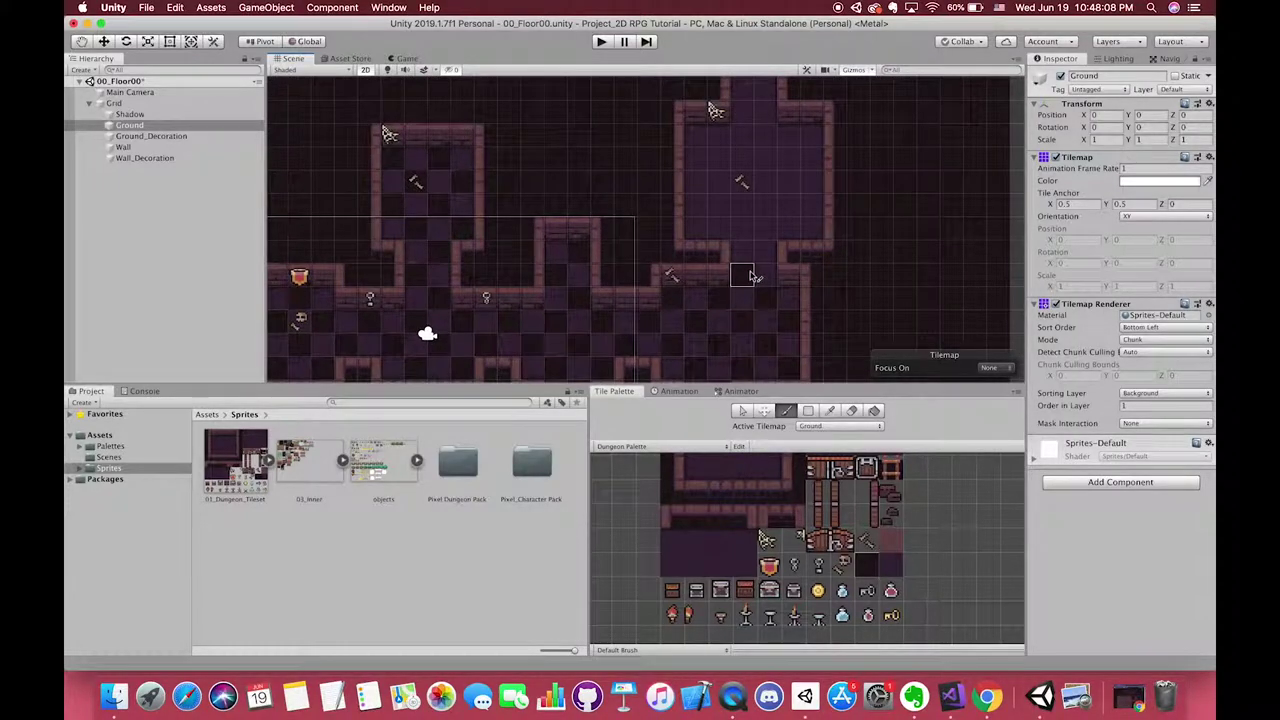
mouse_move(752, 277)
mouse_down()
mouse_move(786, 206)
mouse_move(808, 206)
mouse_move(720, 202)
mouse_move(792, 162)
mouse_move(715, 140)
mouse_move(770, 135)
mouse_up()
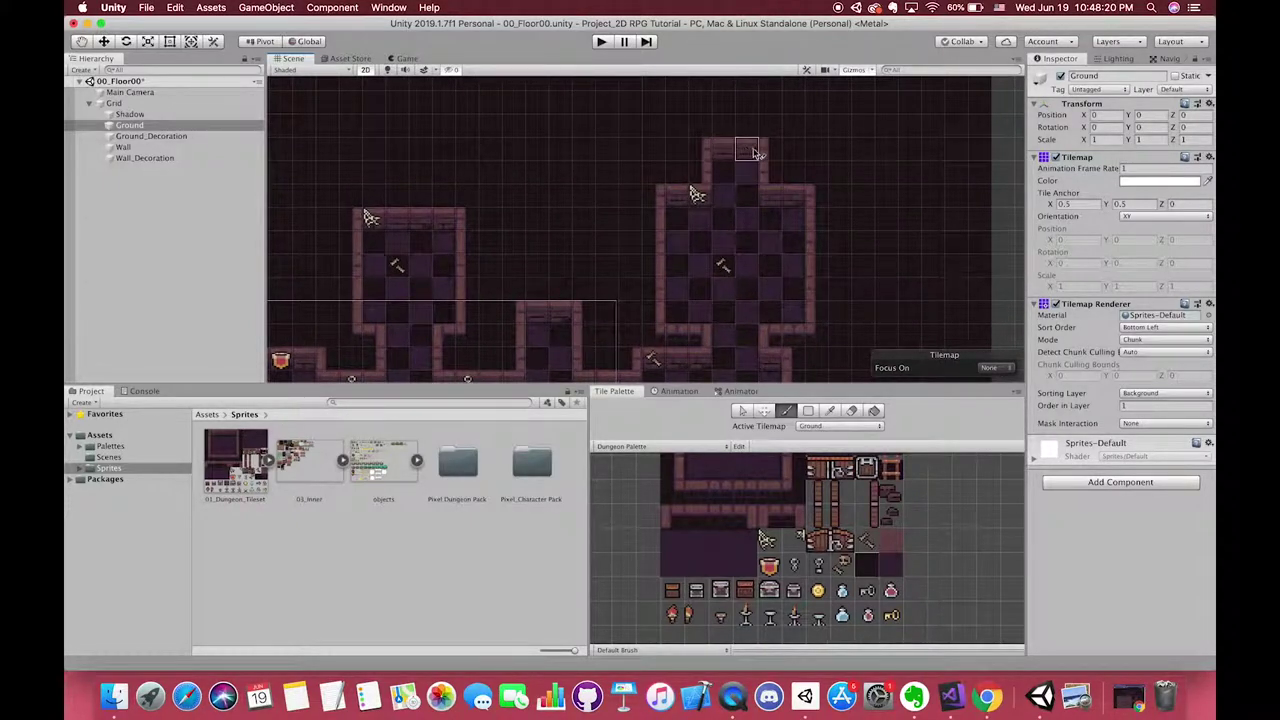
Erase the Wall tiles closing the top end of the upper-right room and paint floor tiles on Ground in the gap
click(122, 147)
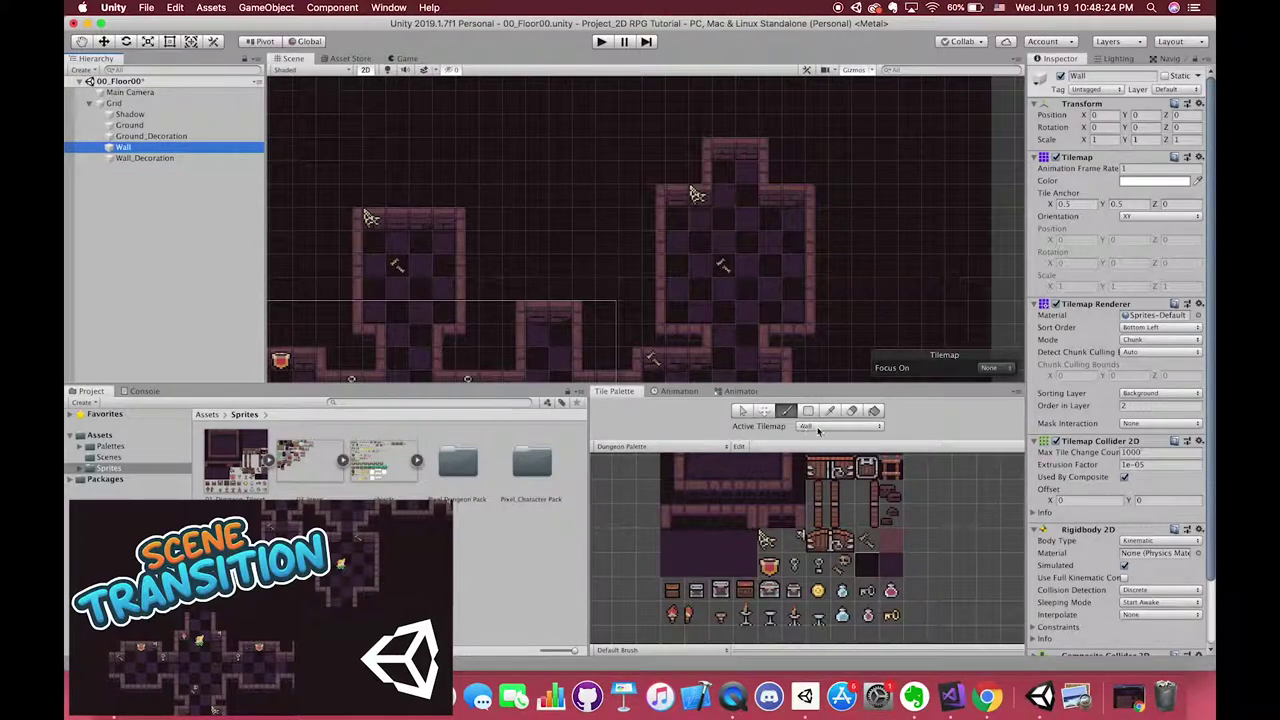
click(852, 414)
drag(732, 151, 748, 150)
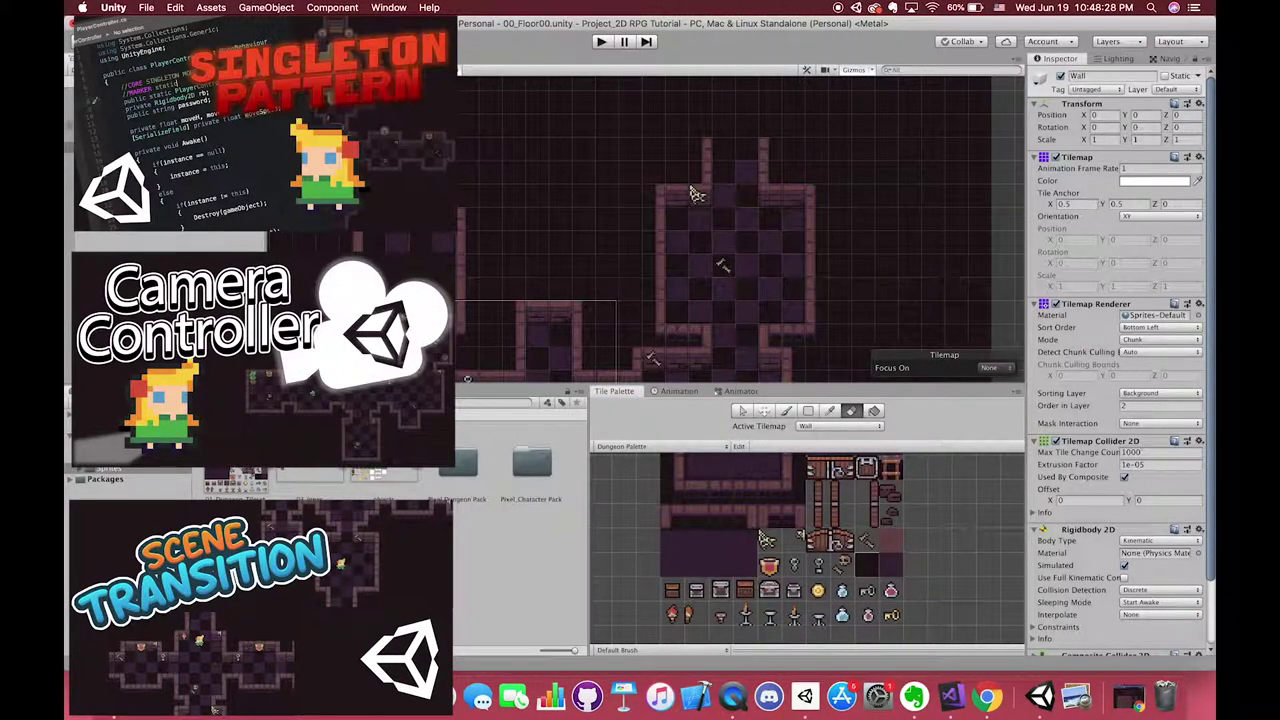
click(122, 125)
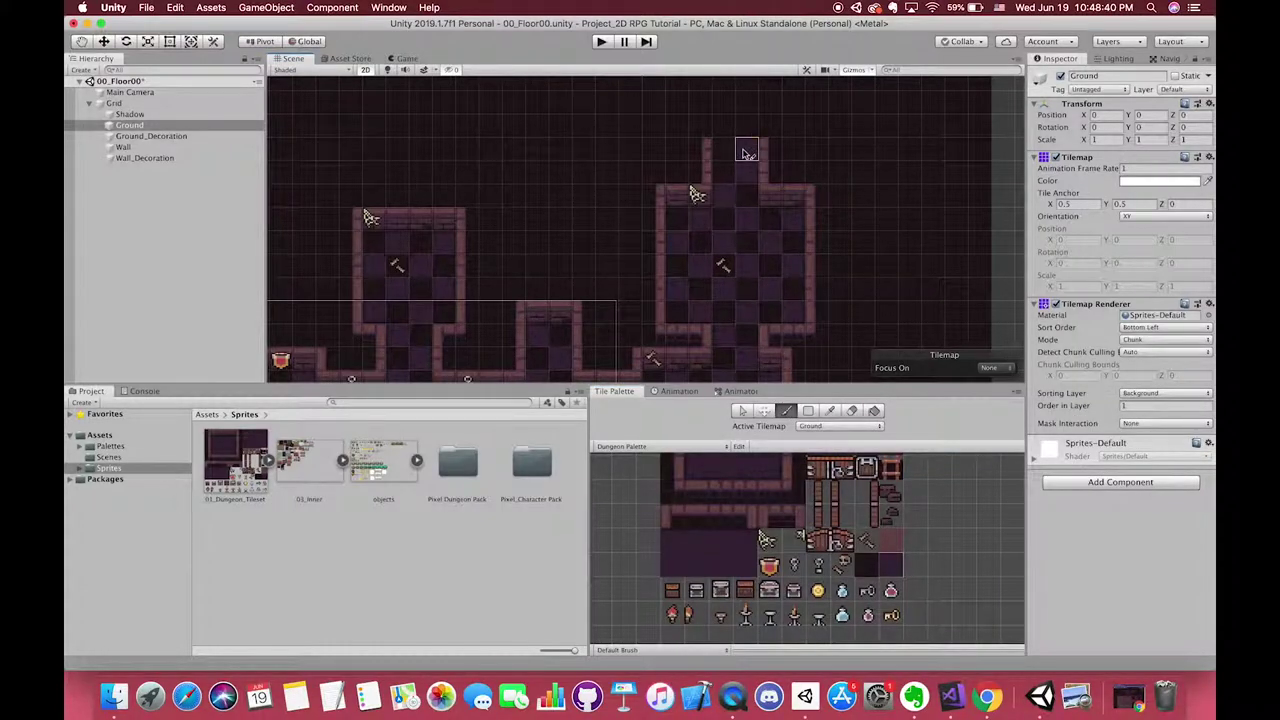
mouse_move(739, 172)
mouse_down()
mouse_move(722, 160)
mouse_move(755, 157)
mouse_up()
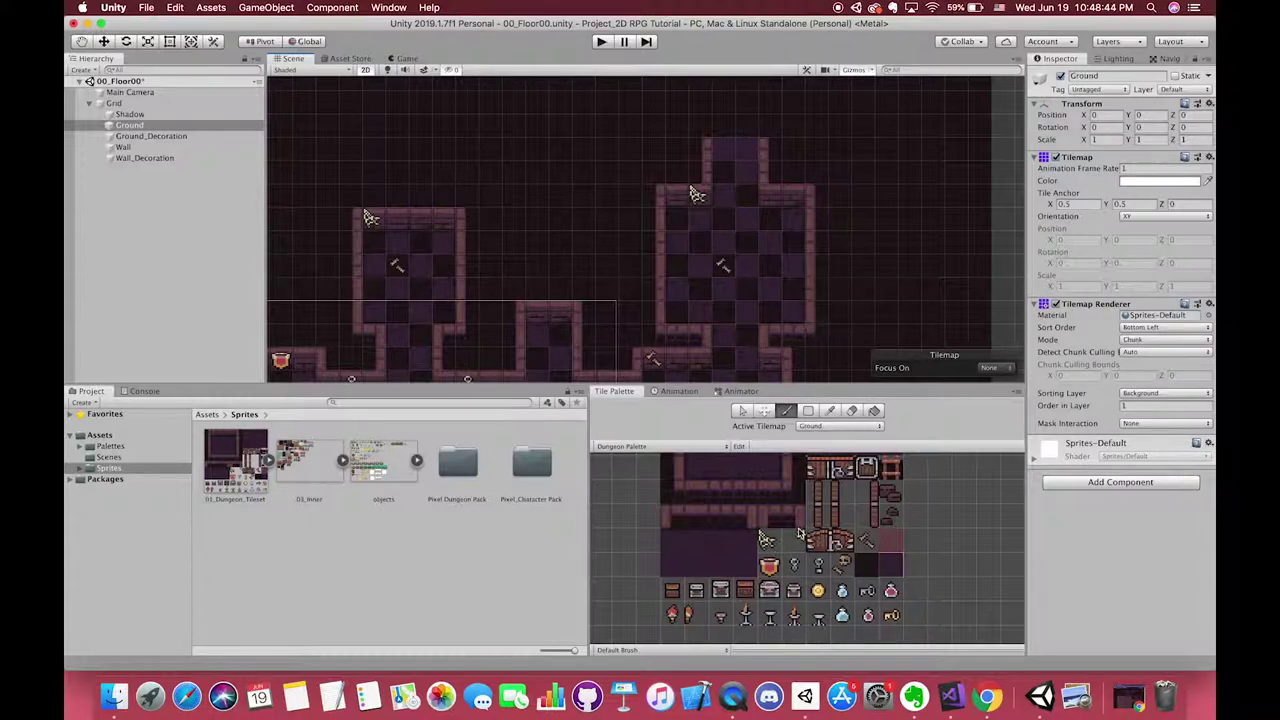
Run the scene and move the Main Camera around the floor to inspect the decorated rooms in the Game view
scroll(733, 328, down, 2)
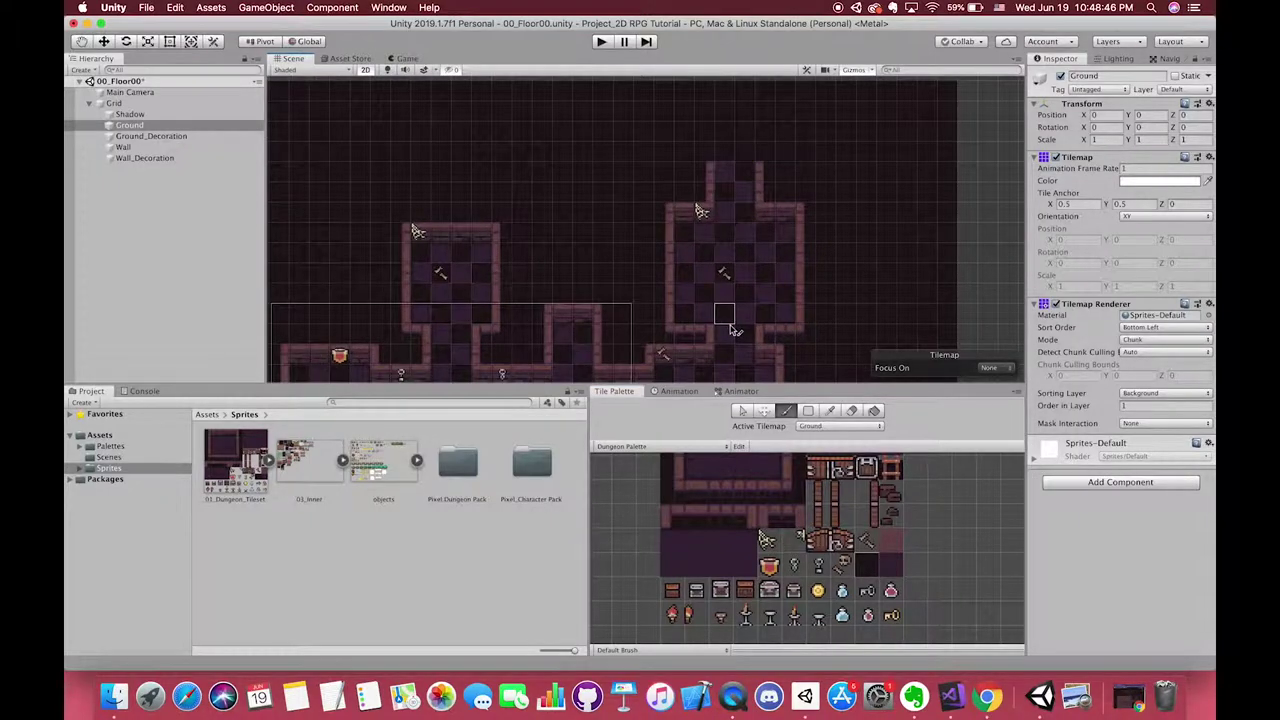
scroll(737, 280, down, 3)
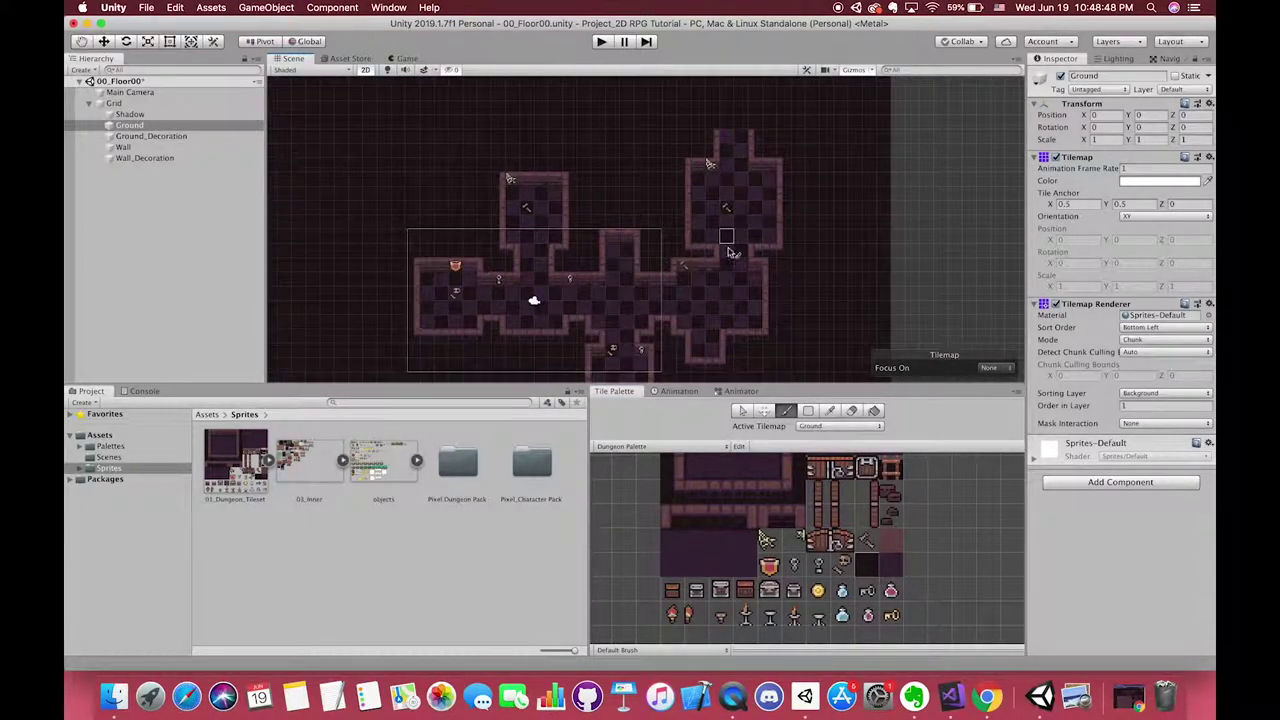
click(405, 59)
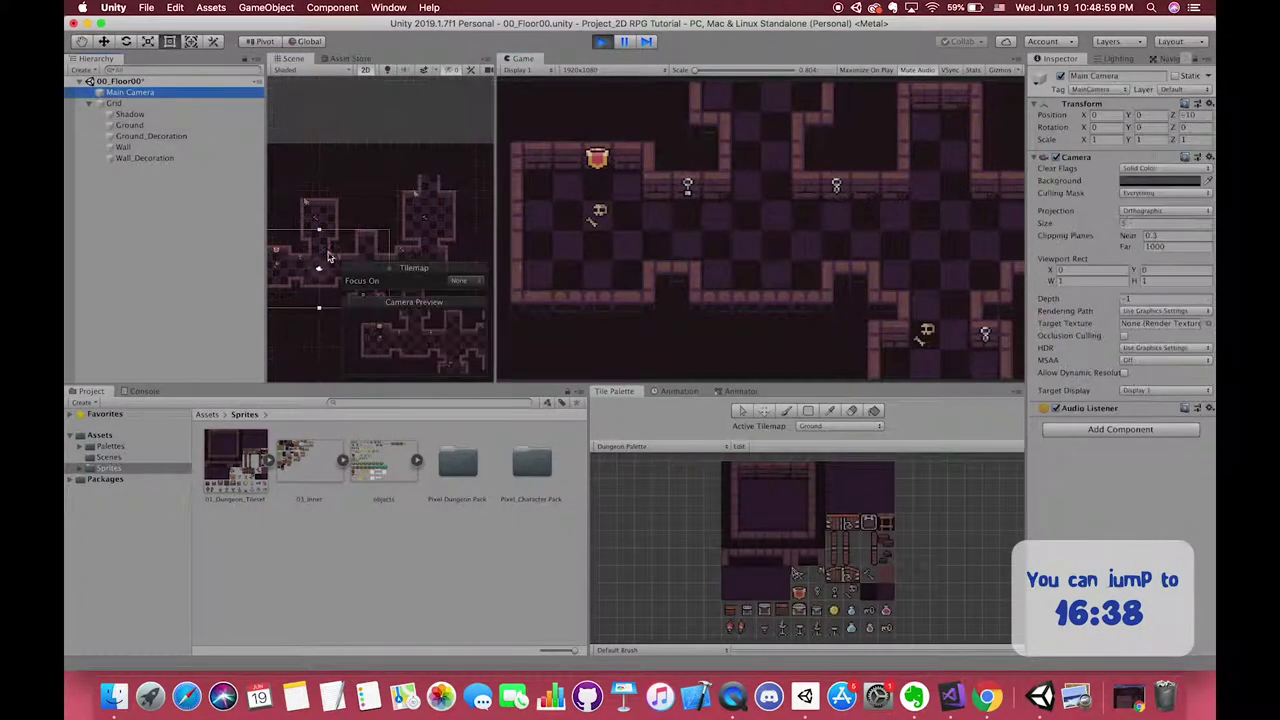
click(130, 92)
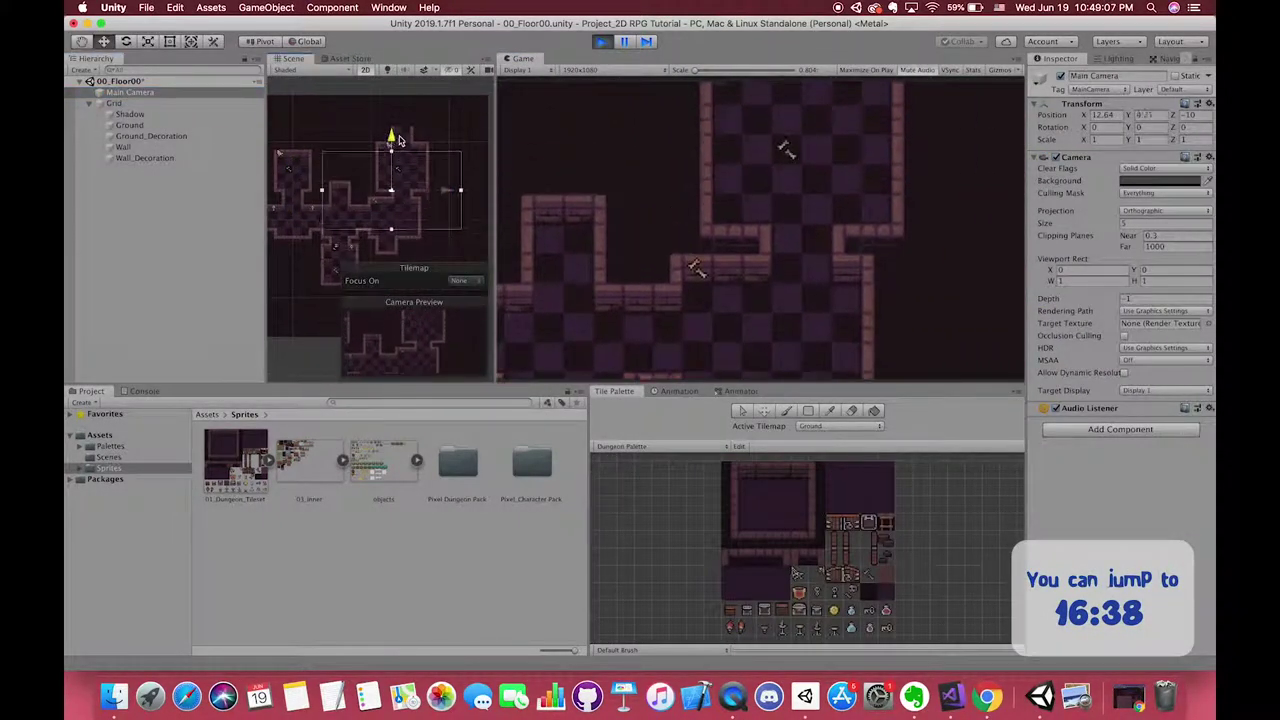
drag(398, 140, 343, 172)
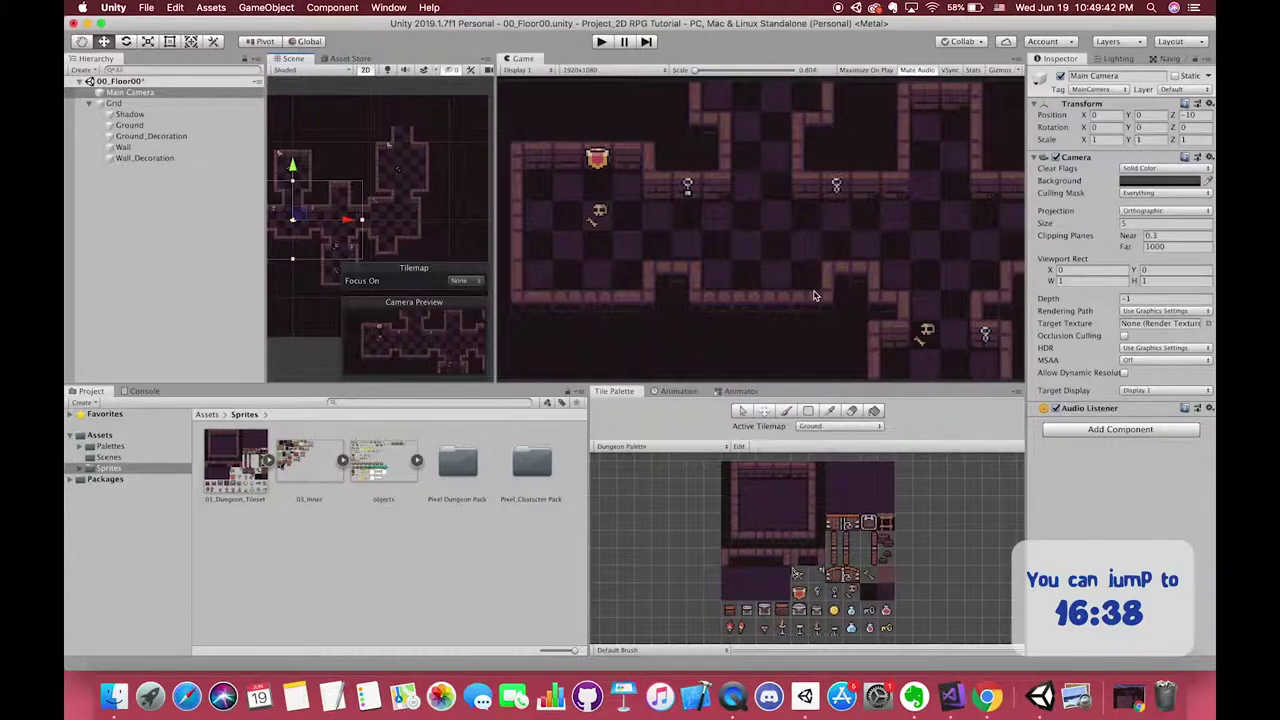
Review each tilemap under Grid from Shadow to Wall_Decoration, including its sorting layer and order in layer
click(812, 426)
click(824, 476)
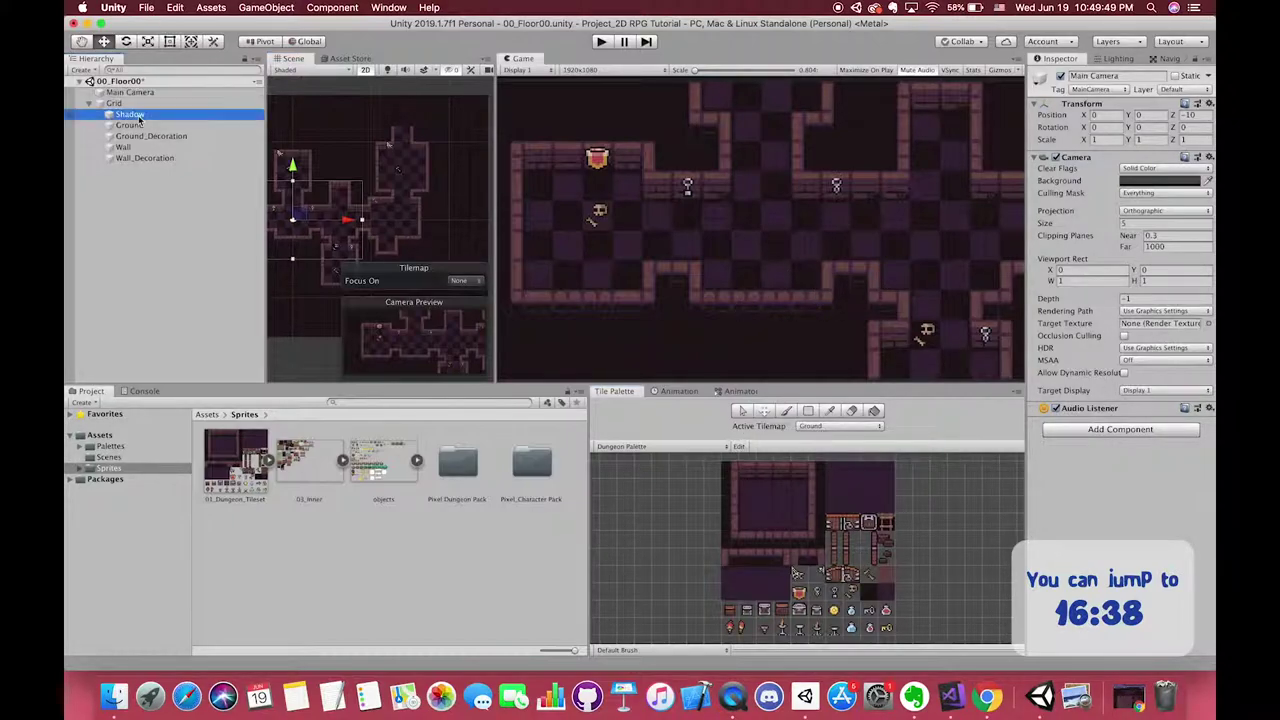
click(812, 426)
click(824, 489)
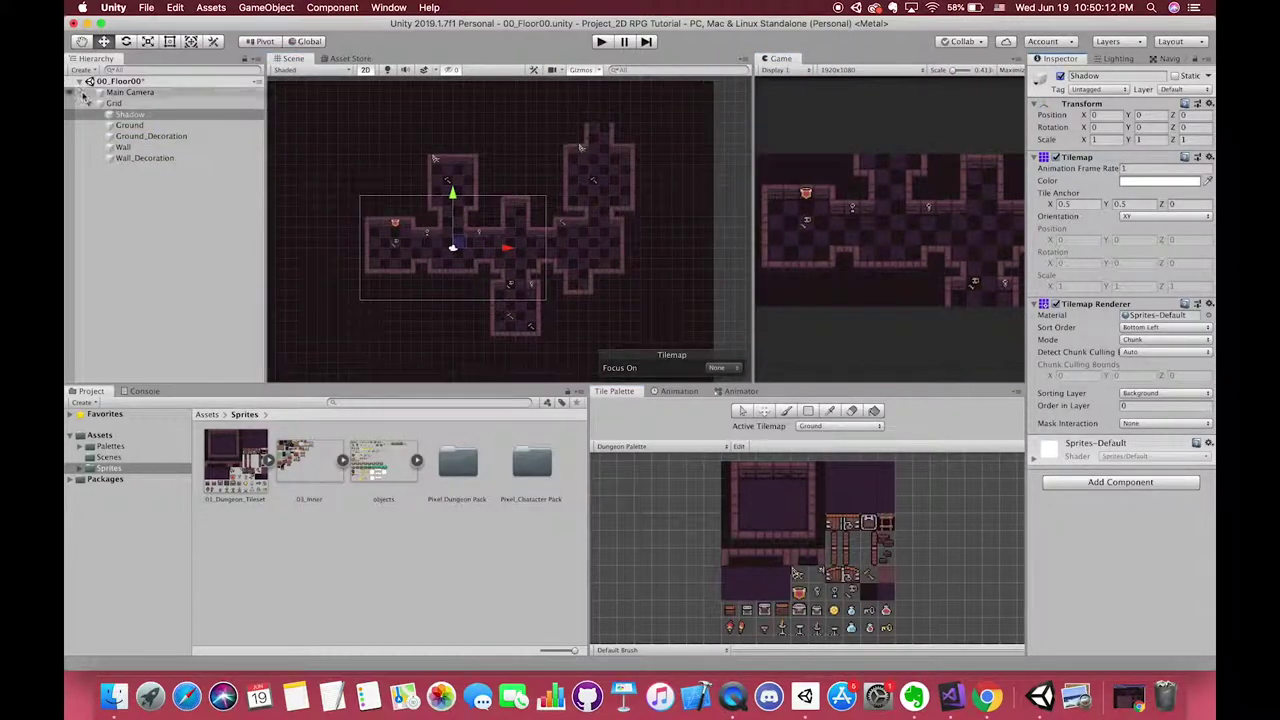
key(Down)
key(Down)
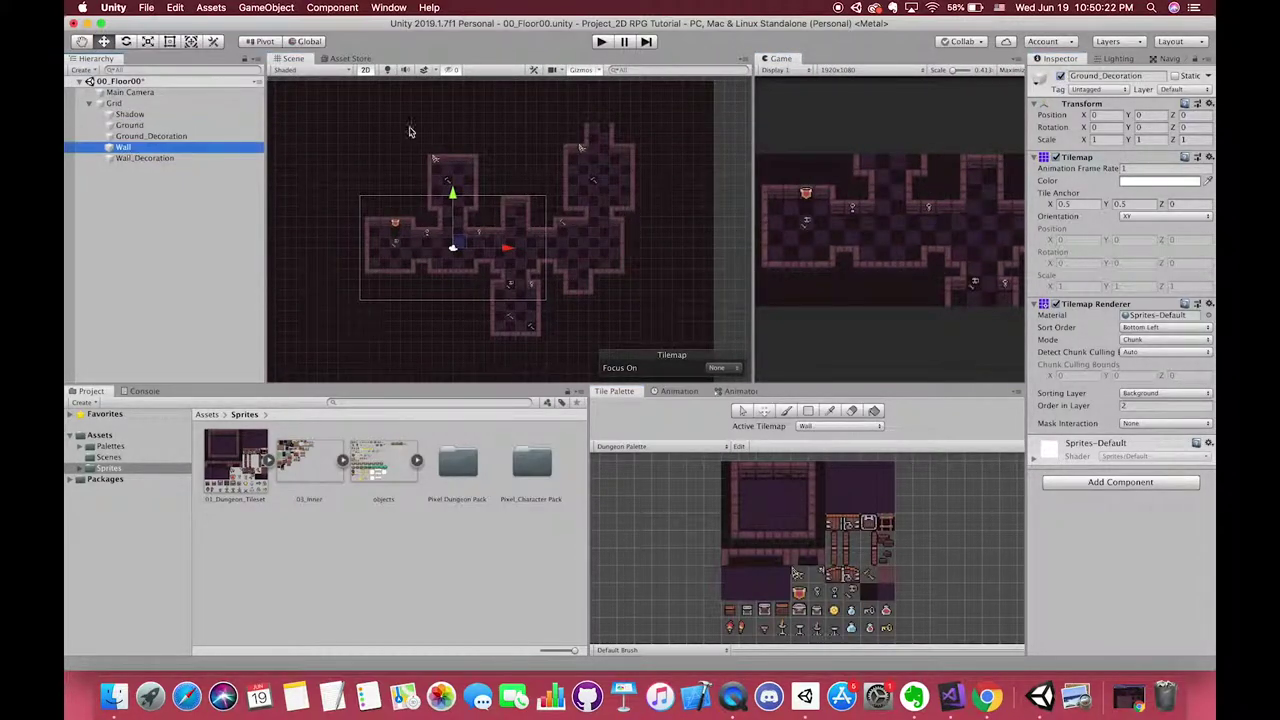
click(1061, 77)
click(145, 158)
click(1154, 392)
click(1077, 392)
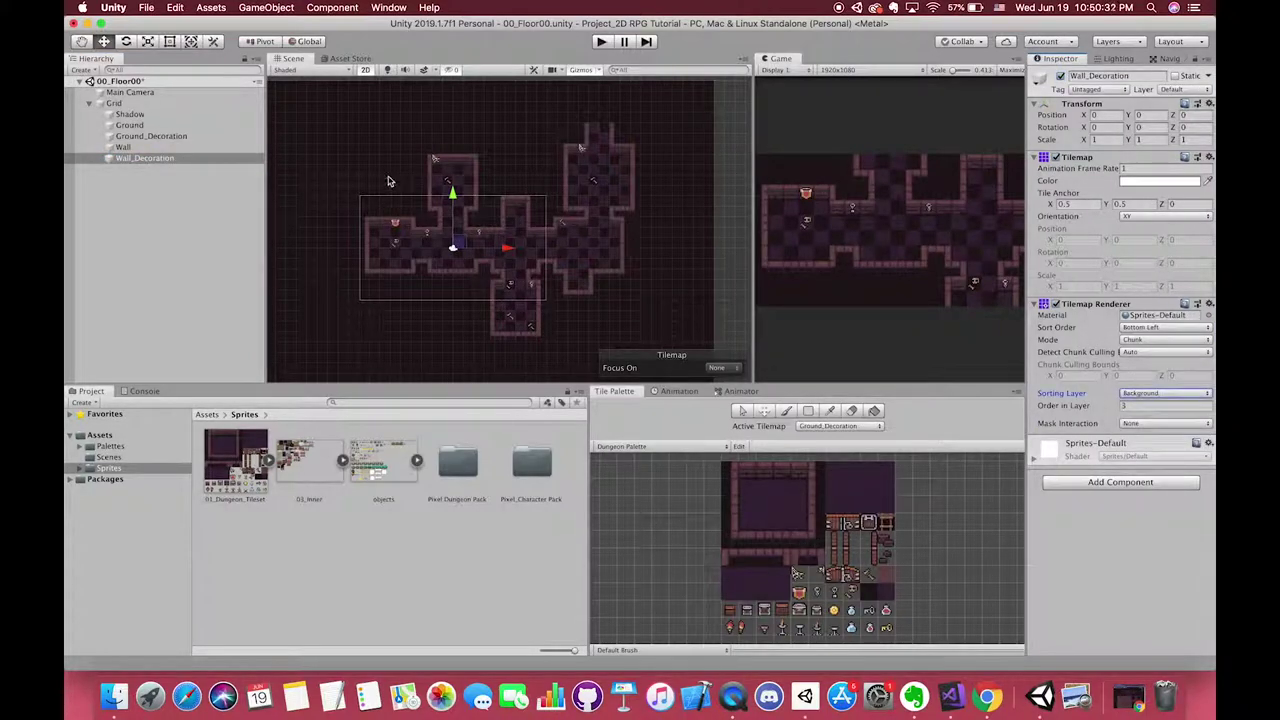
scroll(496, 226, up, 3)
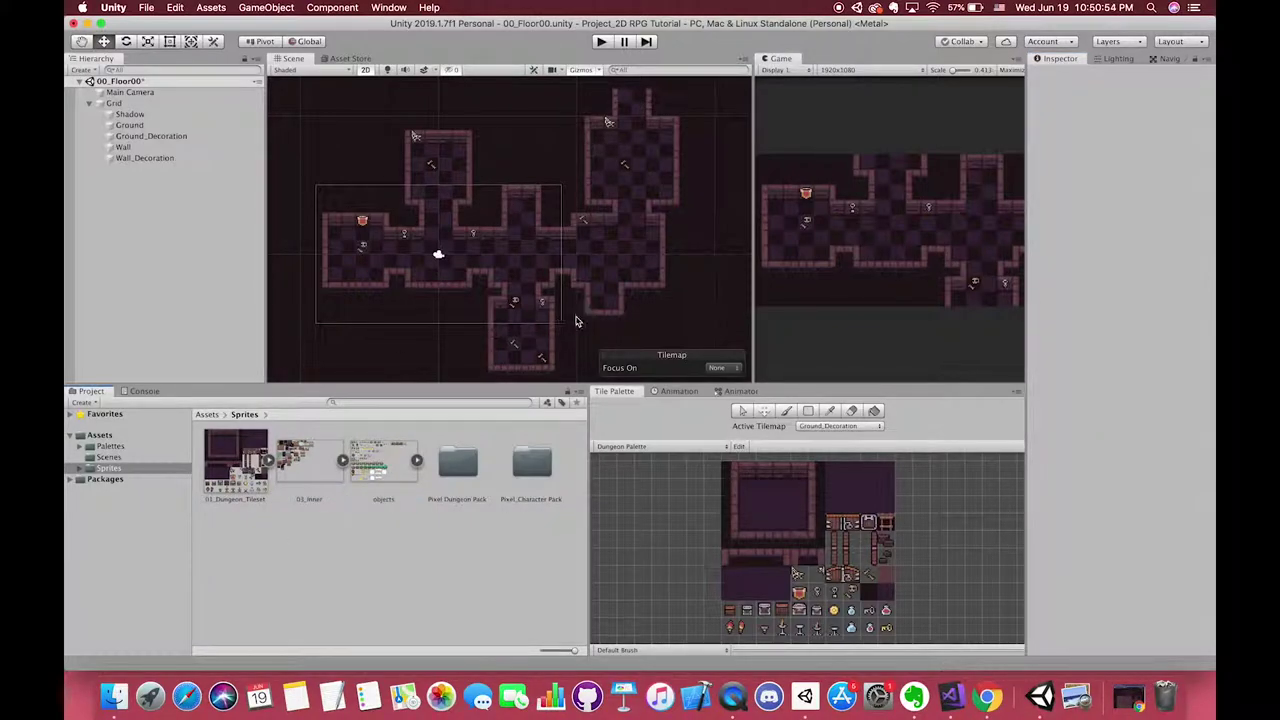
Open the 00_Floor00 scene from the project's Scenes folder
click(108, 457)
click(236, 462)
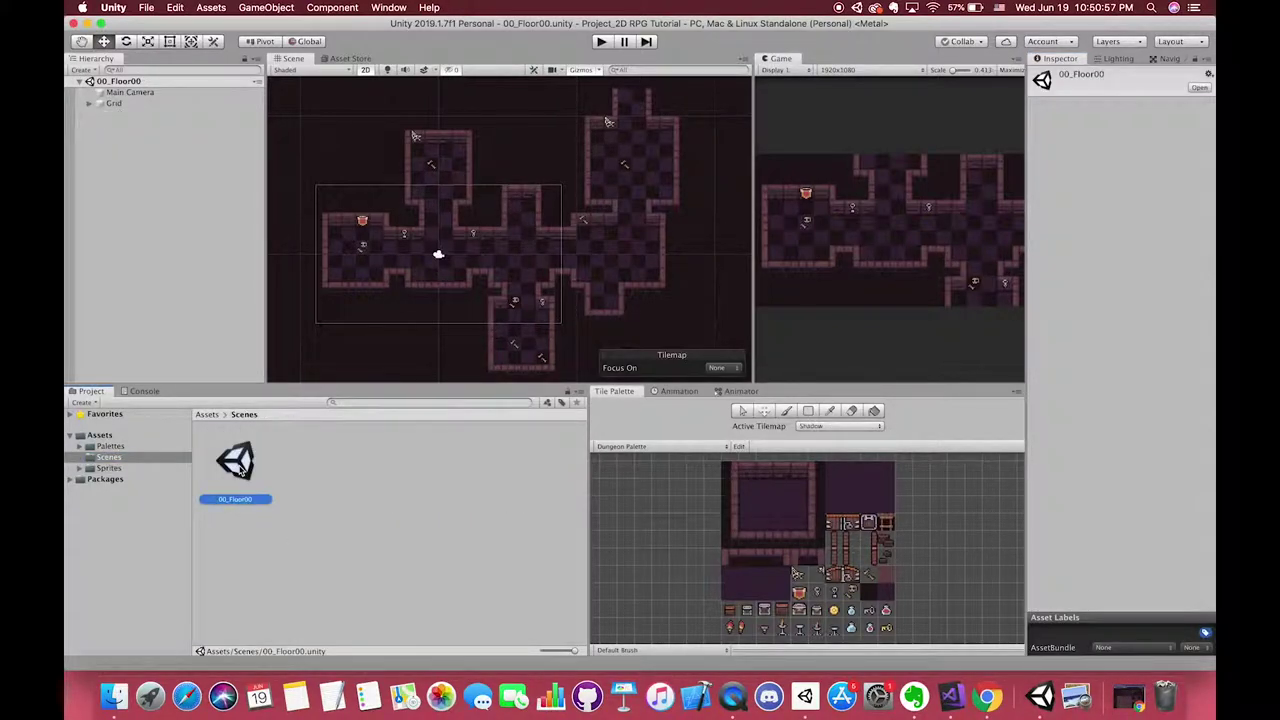
Browse the project's Palettes folder and open its Tiles subfolder
click(131, 457)
click(130, 446)
click(131, 456)
click(110, 446)
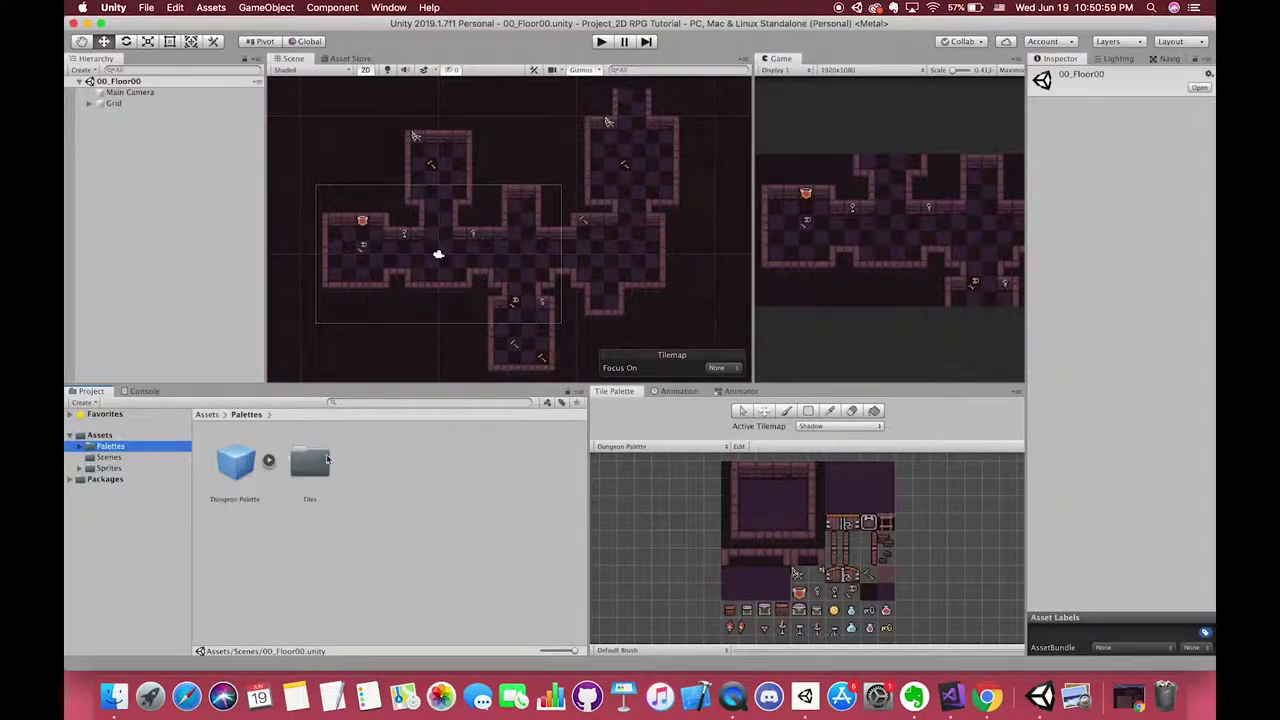
double_click(326, 460)
scroll(503, 499, down, 1)
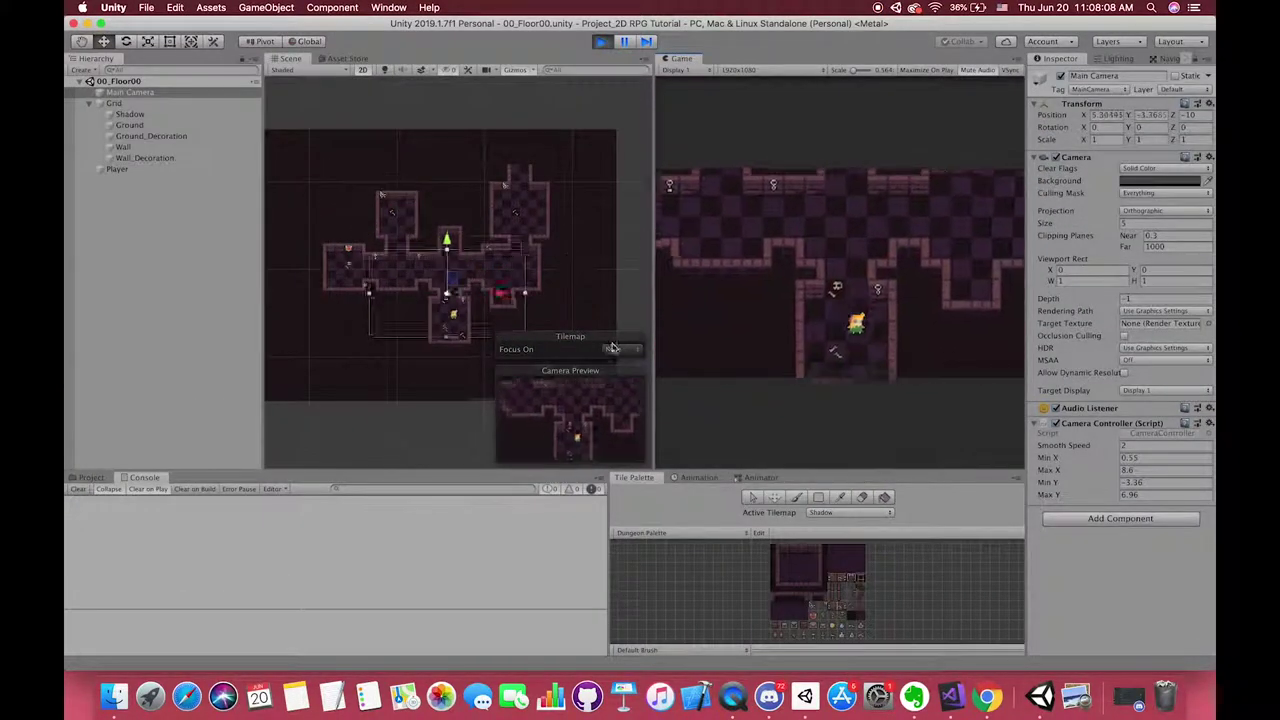
Walk the player from the lower room up to the upper-right room with the camera following, and stop the running scene
key(Up)
key(Right)
key(Up)
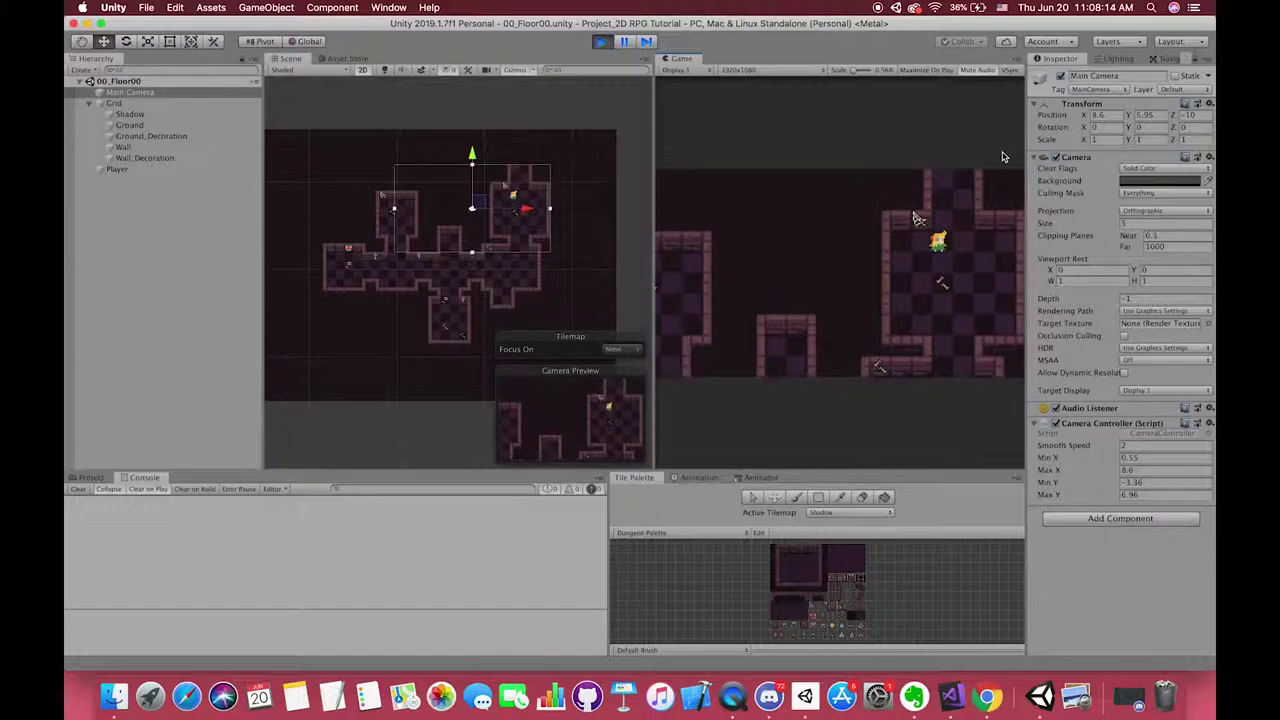
key(Up)
key(Right)
key(Down)
click(601, 41)
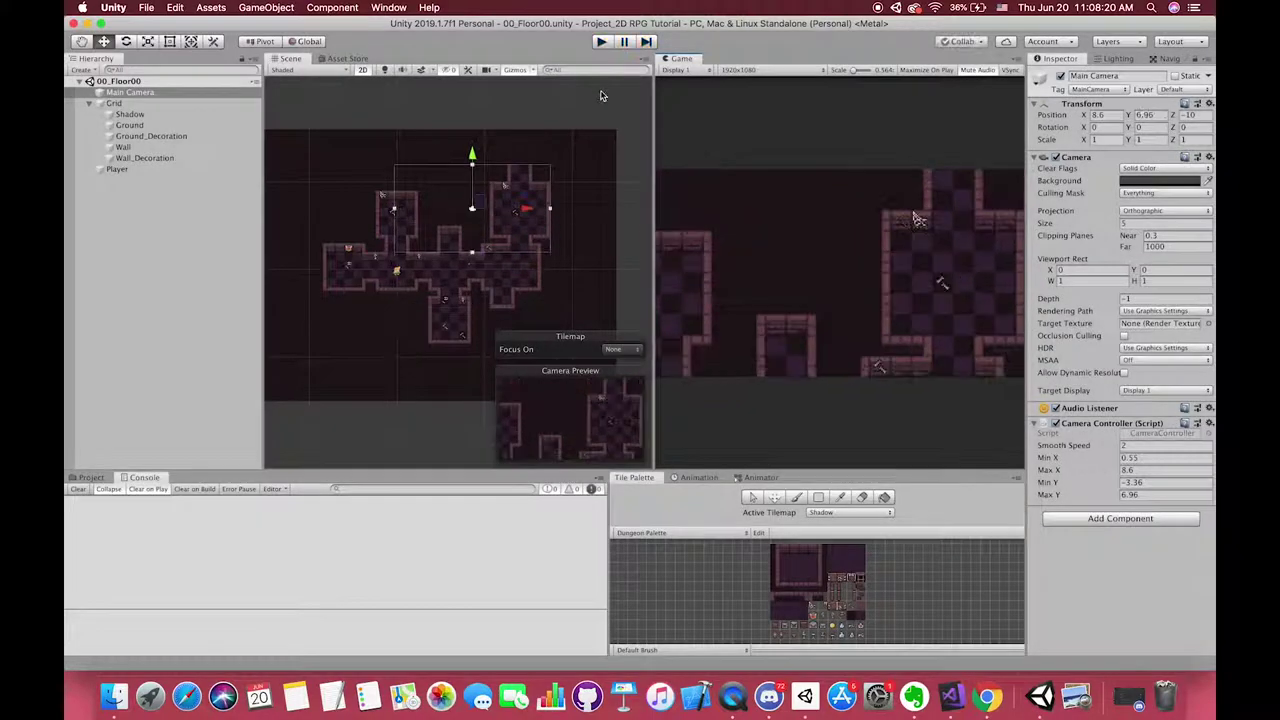
Inspect the Pixel_Character Pack sprites folder and the Player object's Rigidbody 2D and Box Collider 2D settings
click(215, 171)
click(89, 103)
click(90, 477)
click(118, 588)
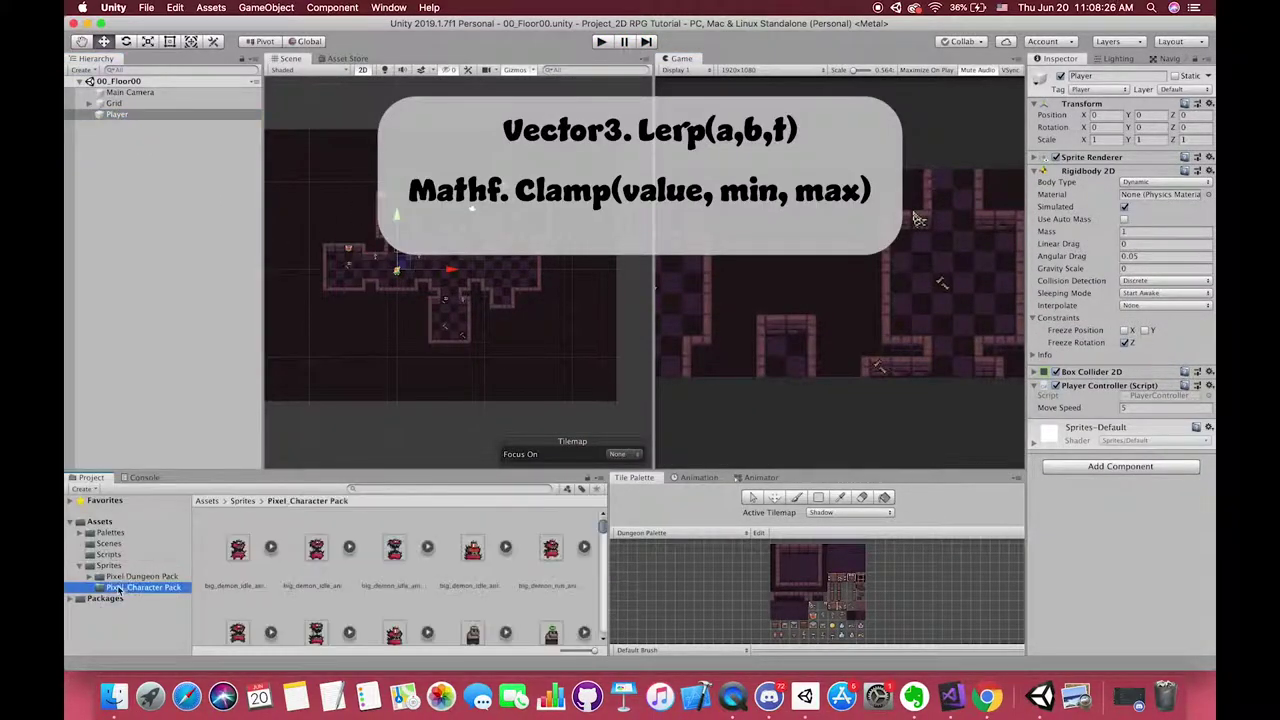
click(1088, 171)
click(1083, 185)
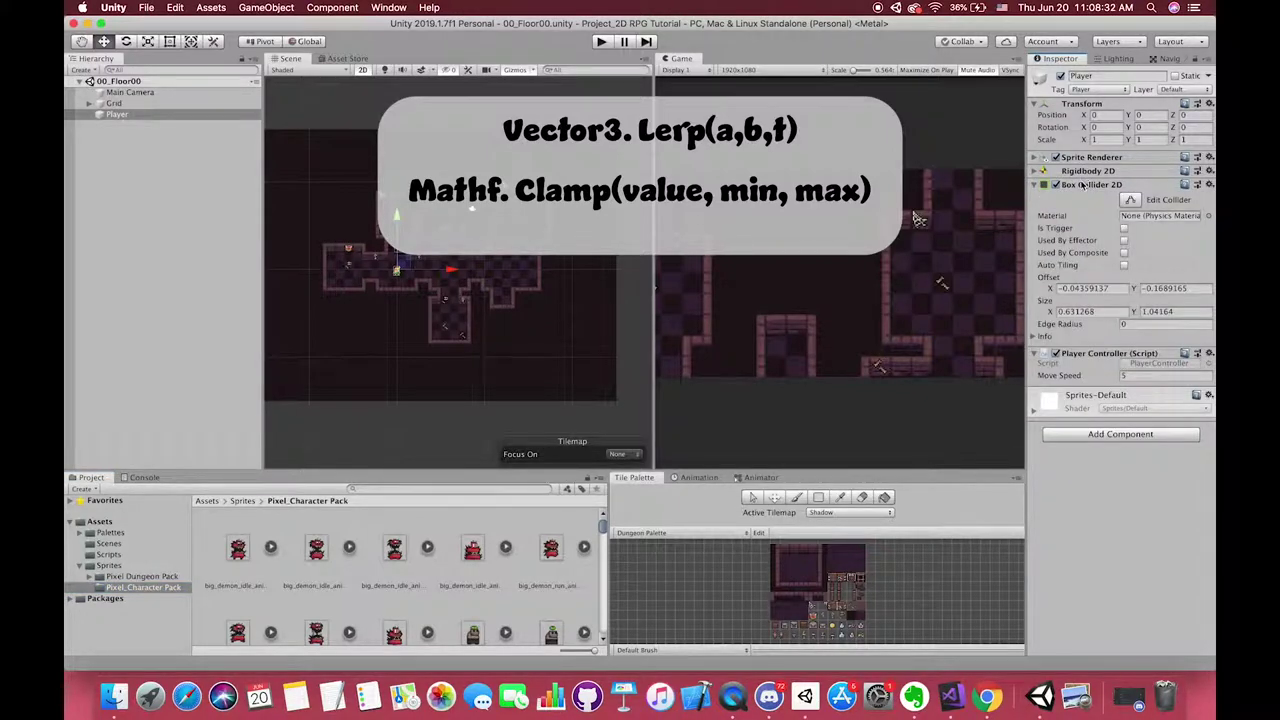
Append "MARKER FOLLOW TARGET(PLAYER)" to the Method 1 comment in the Main Camera's CameraController.cs script in Visual Studio
click(130, 92)
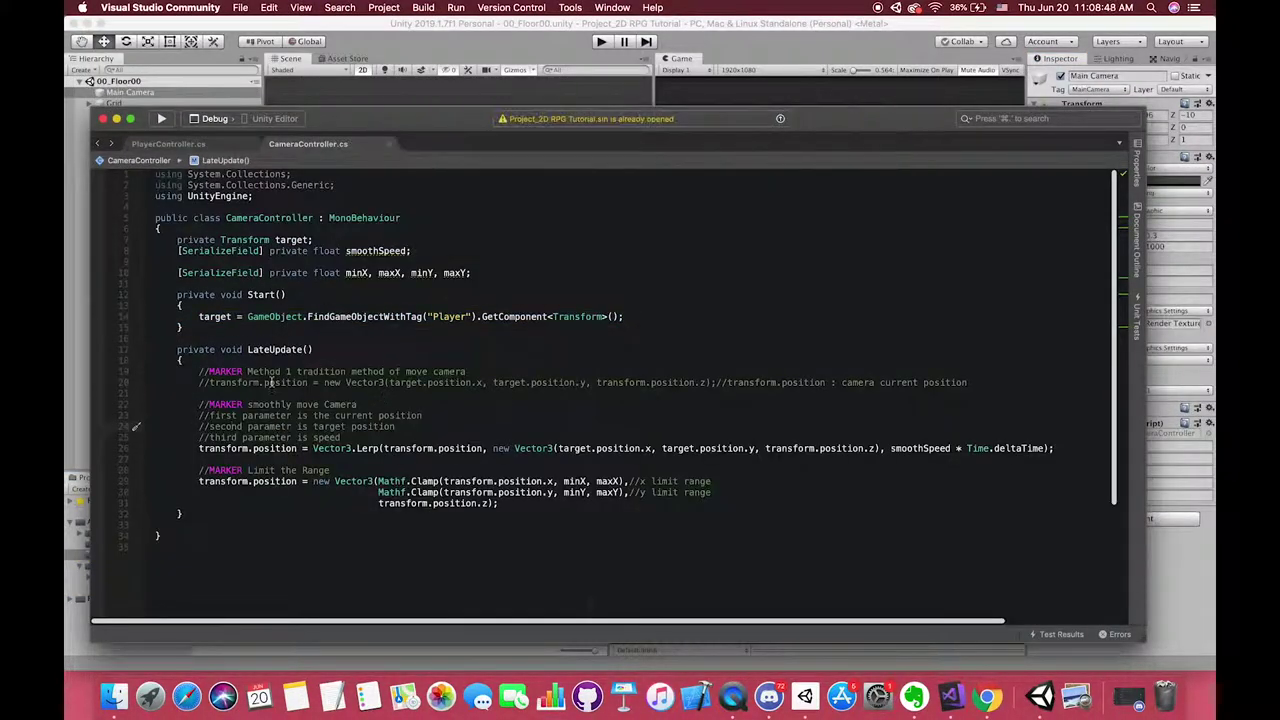
drag(211, 383, 983, 382)
click(533, 374)
text(camera MARKER FOLLOW TARGET(PLAYER)
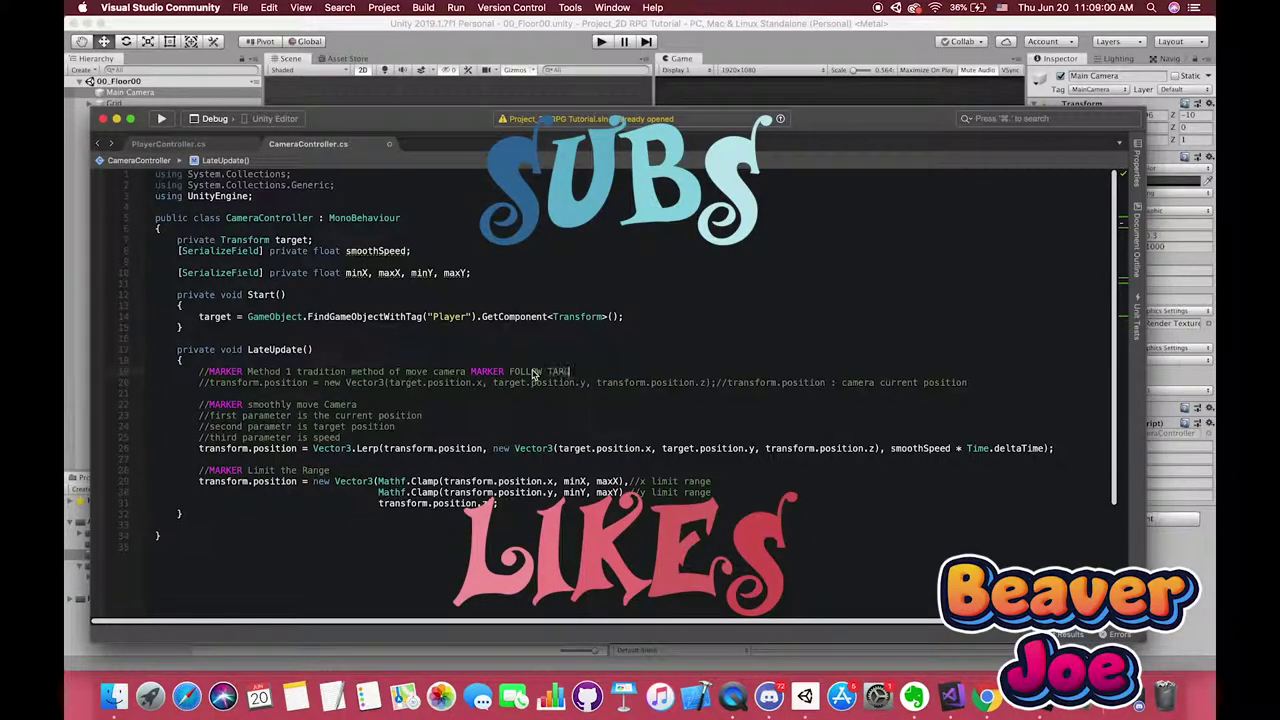
text())
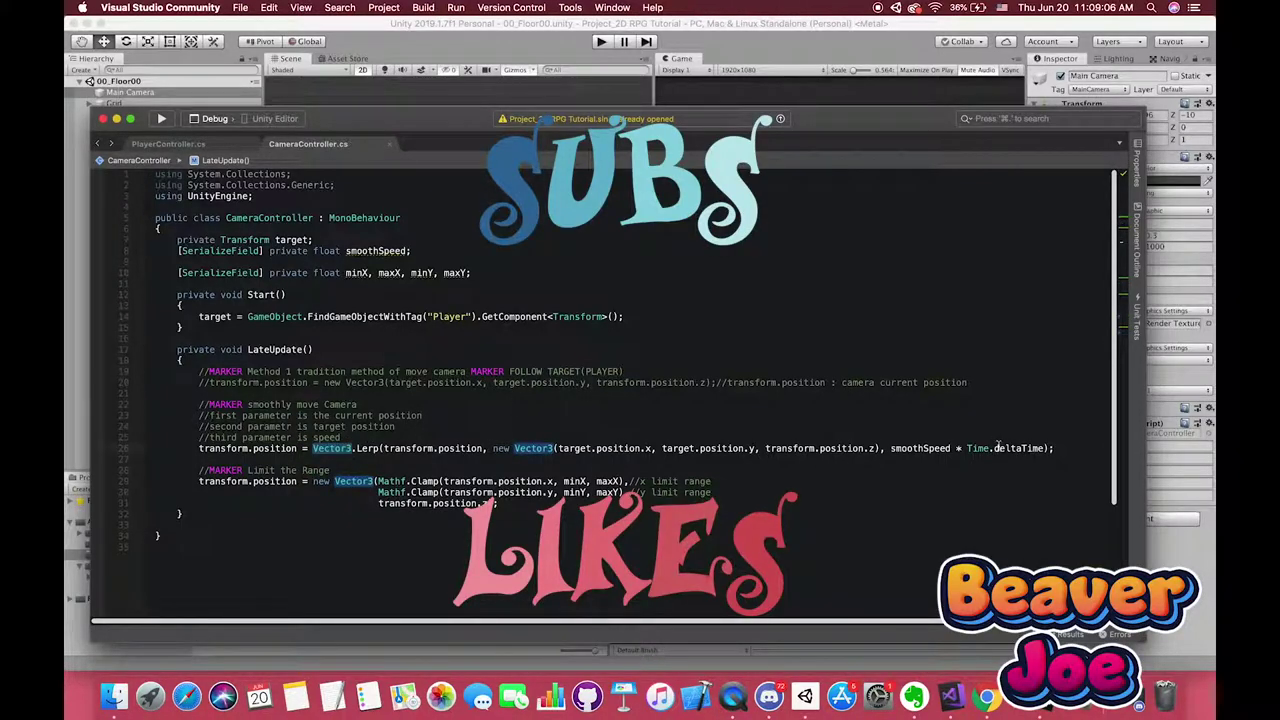
Delete the three comment lines describing the Vector3.Lerp parameters and highlight the camera movement and range limit code below
click(349, 437)
drag(349, 437, 357, 404)
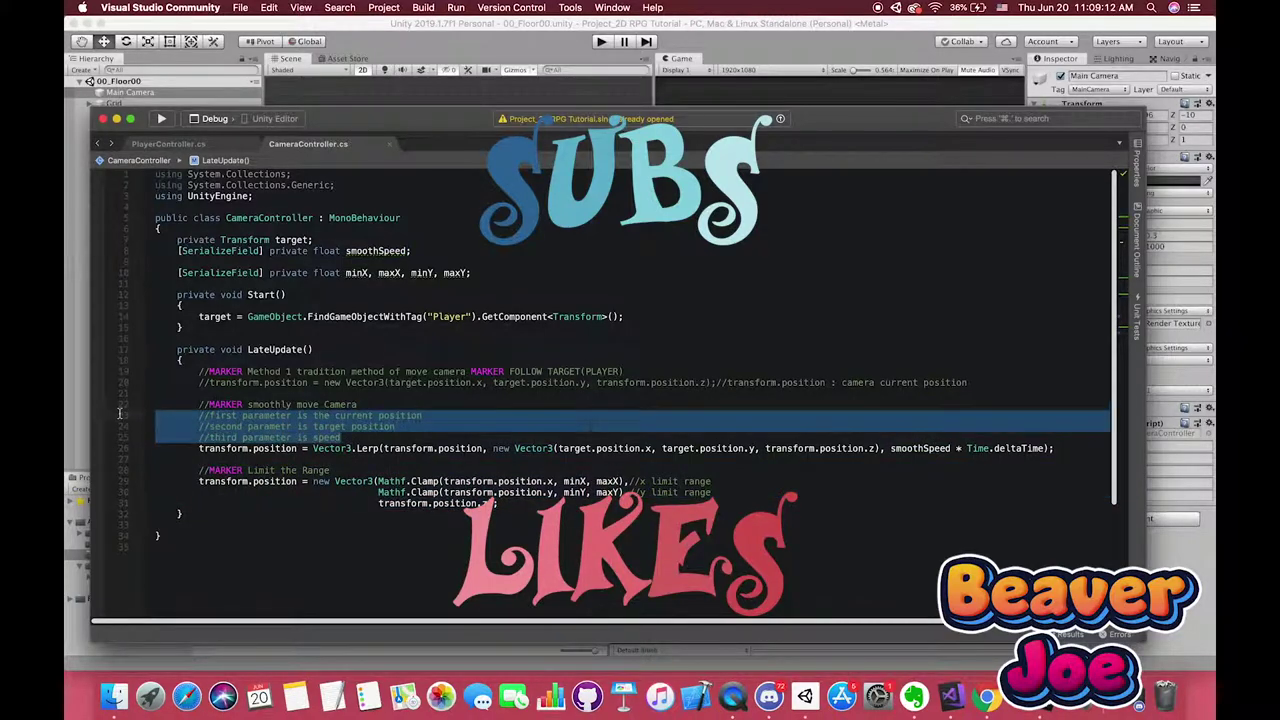
key(BackSpace)
drag(196, 415, 585, 482)
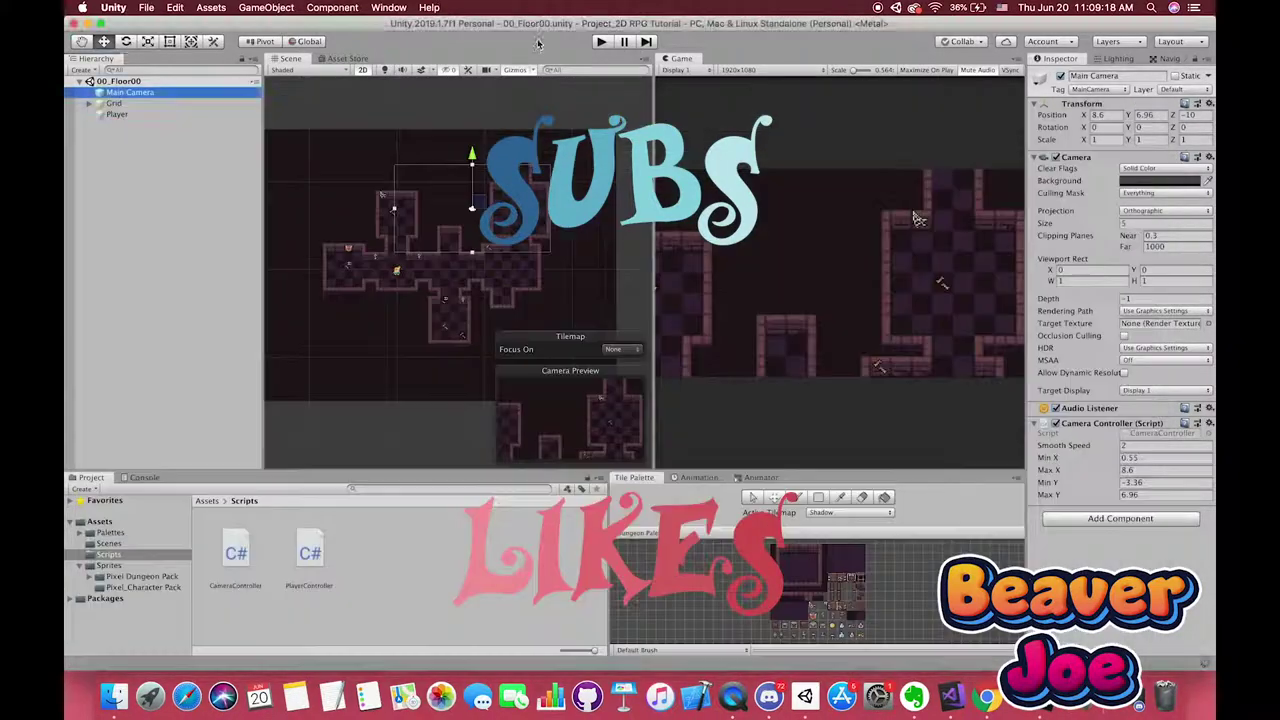